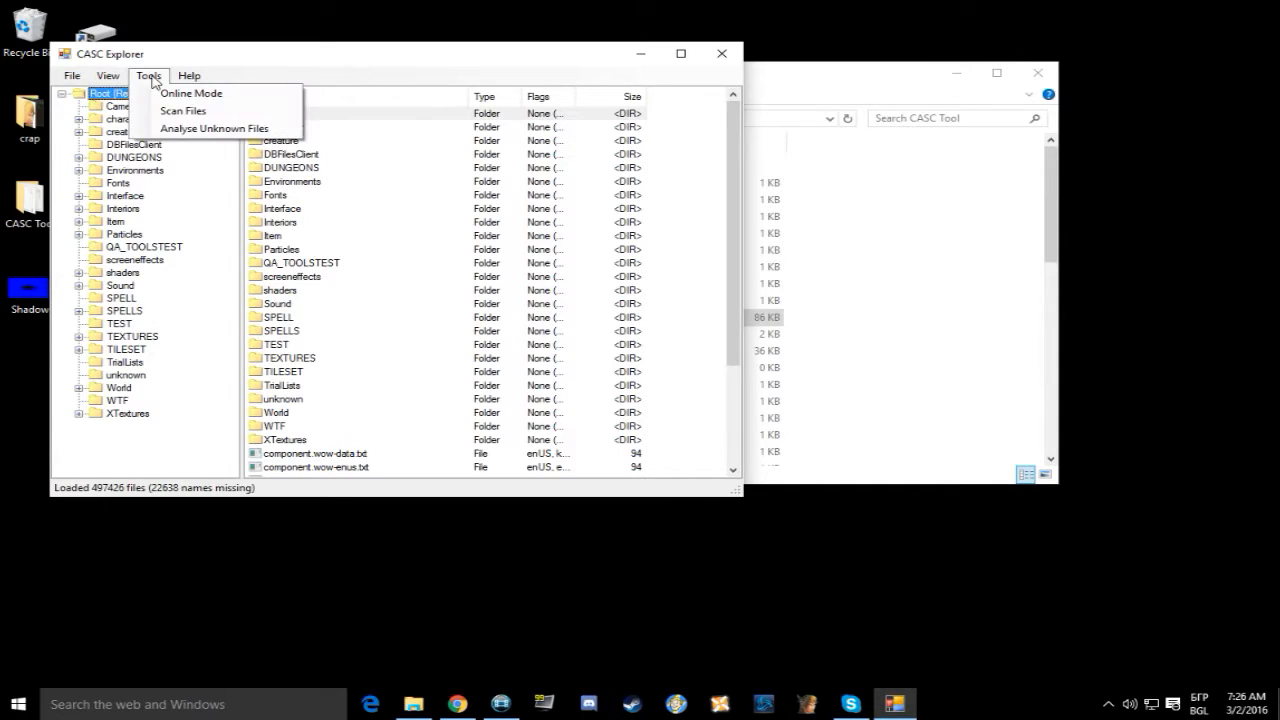
Expand the Sound folder in the game archive and browse its Ambience, character and CINEMATICVOICES subfolders
mouse_move(141, 96)
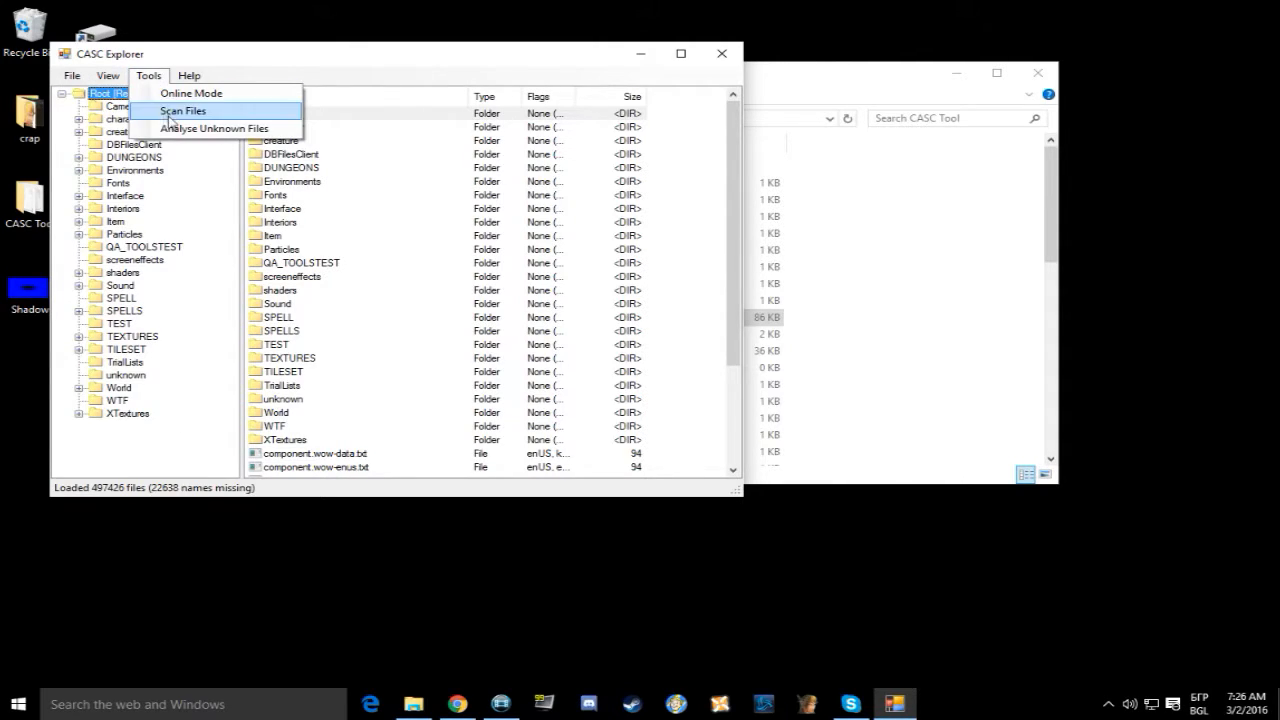
mouse_move(58, 80)
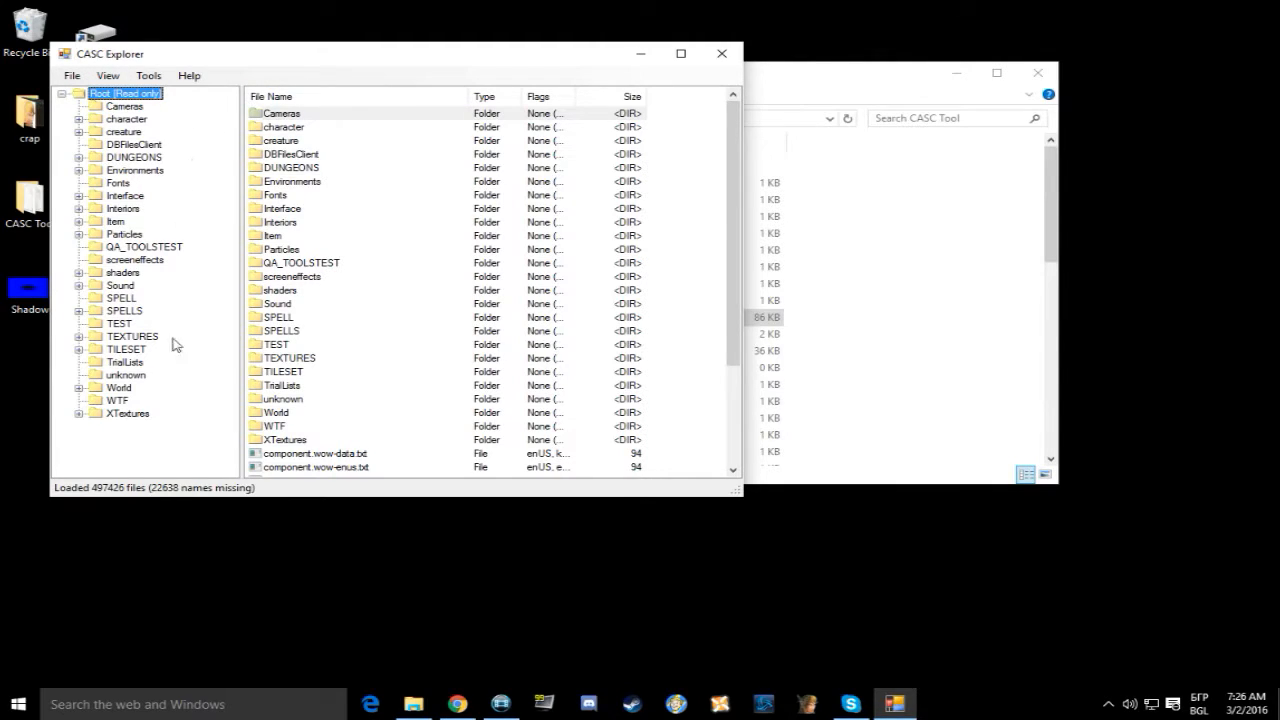
left_click(79, 286)
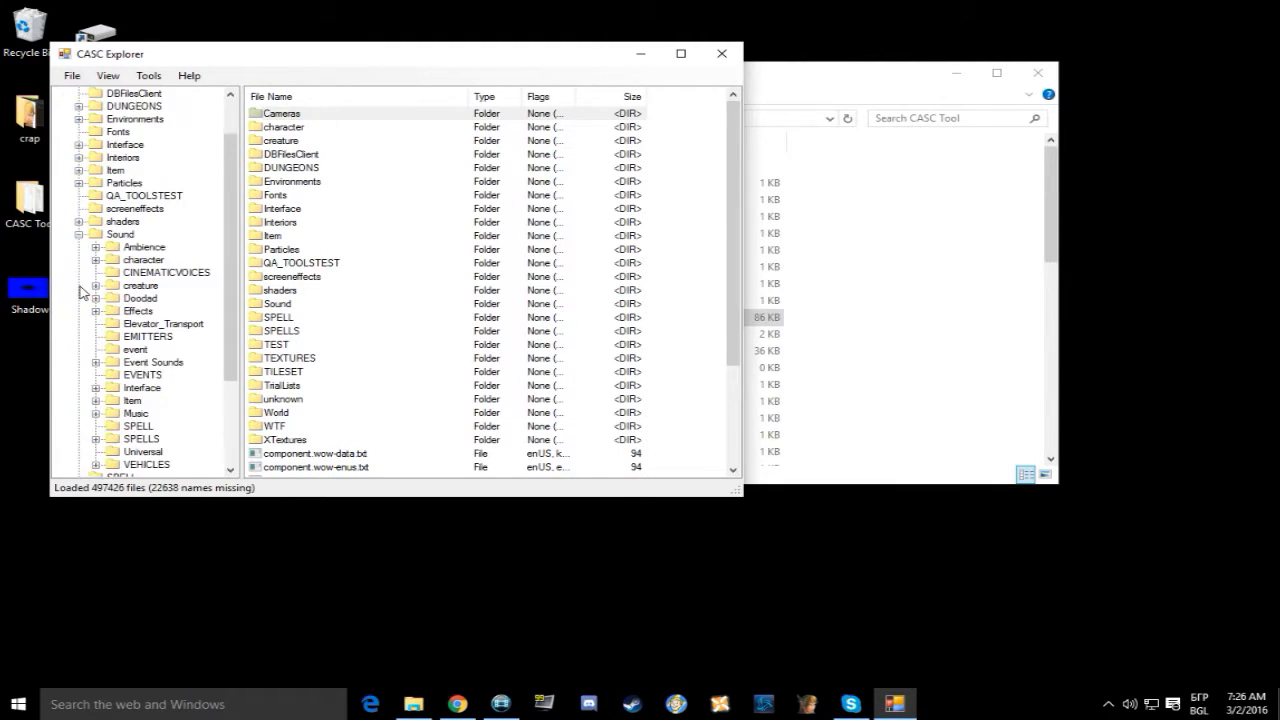
left_click(152, 248)
left_click(148, 260)
left_click(152, 273)
left_click(153, 248)
left_click_drag(377, 255, 286, 114)
right_click(285, 116)
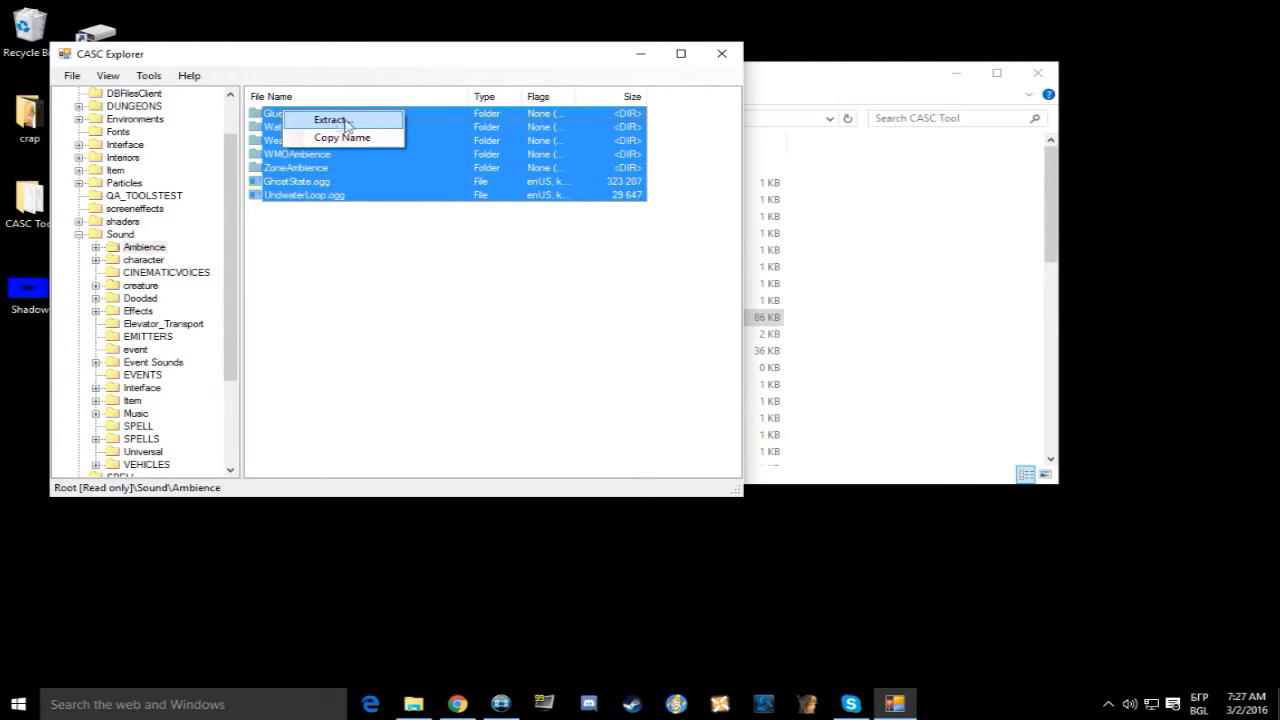
left_click(428, 300)
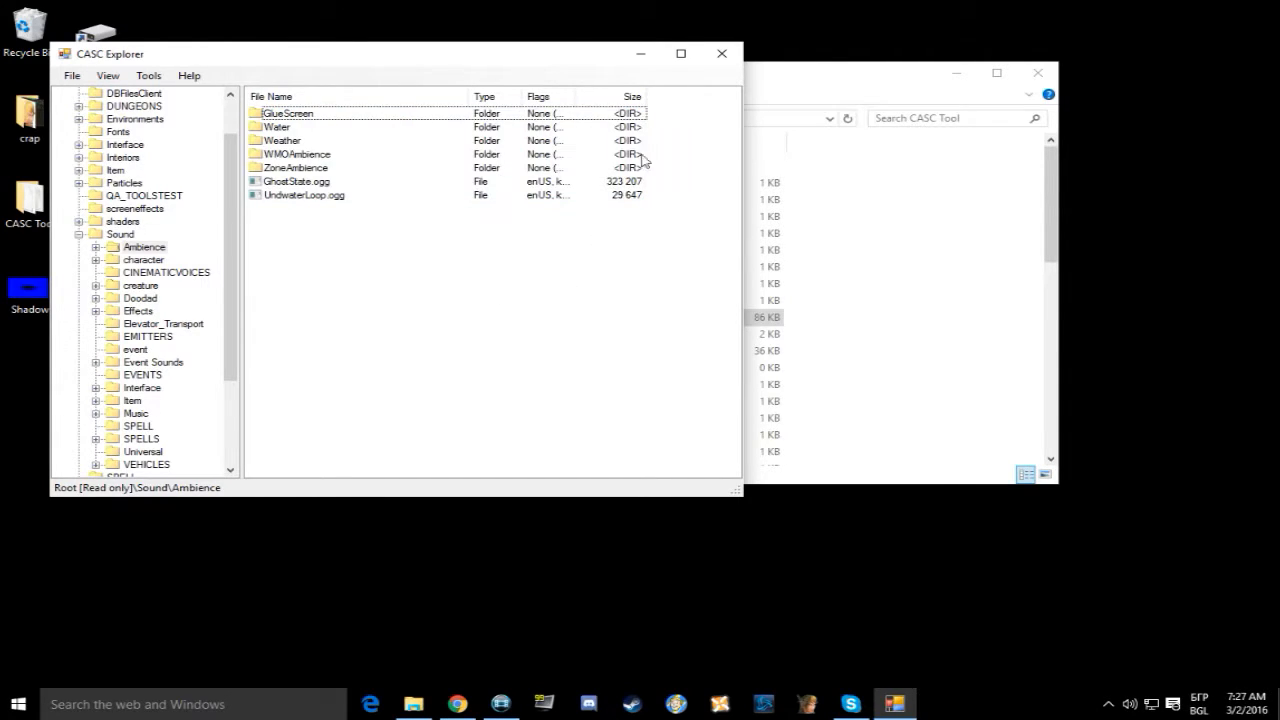
Close CASC Explorer and the CASC Tool folder window, and open the Sound folder inside WotSS Voicess
left_click(731, 59)
left_click(1036, 75)
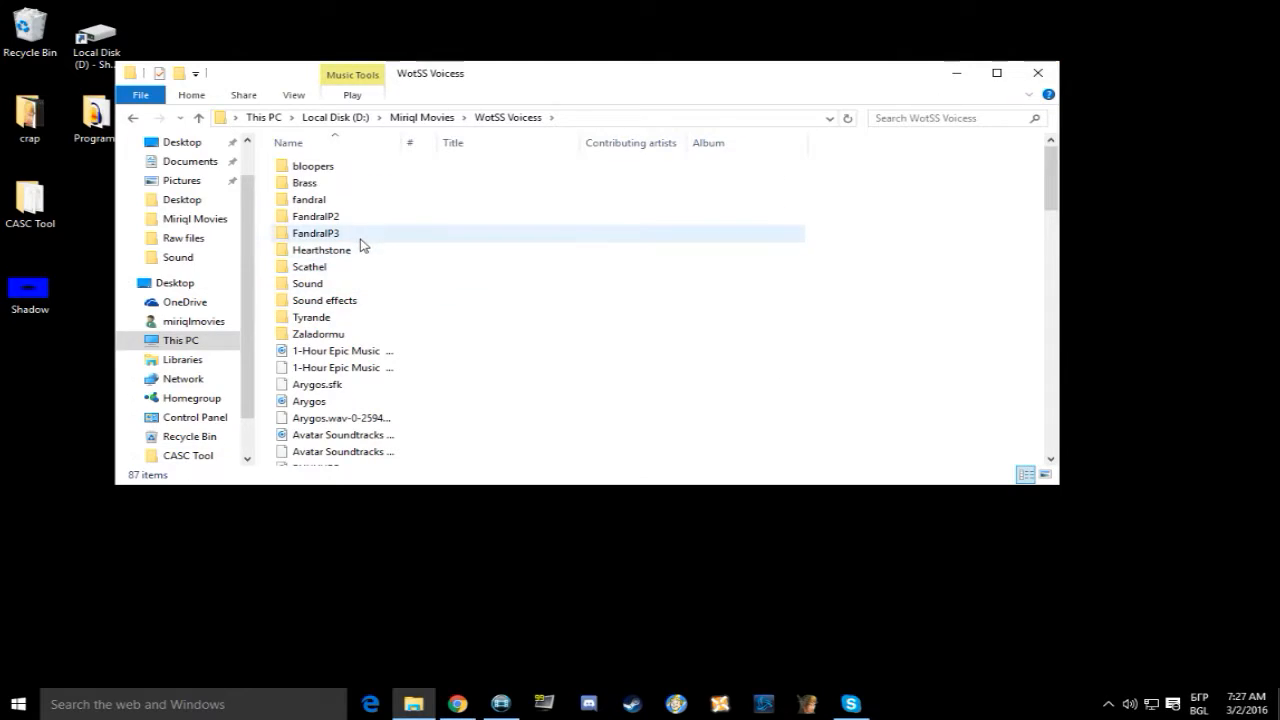
double_click(322, 285)
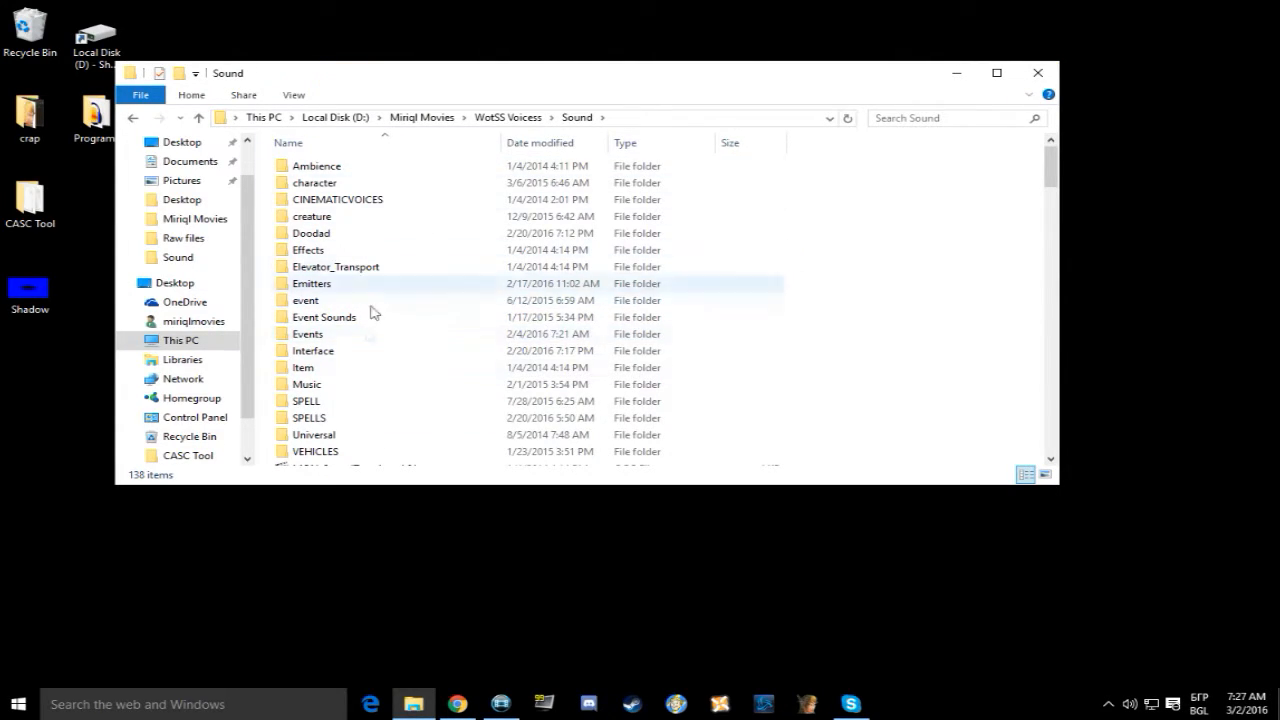
Search the Sound folder for "*sheath" and place the UnsheathMetal sound on Movie Studio's Voice track near 00:05:44
left_click(895, 117)
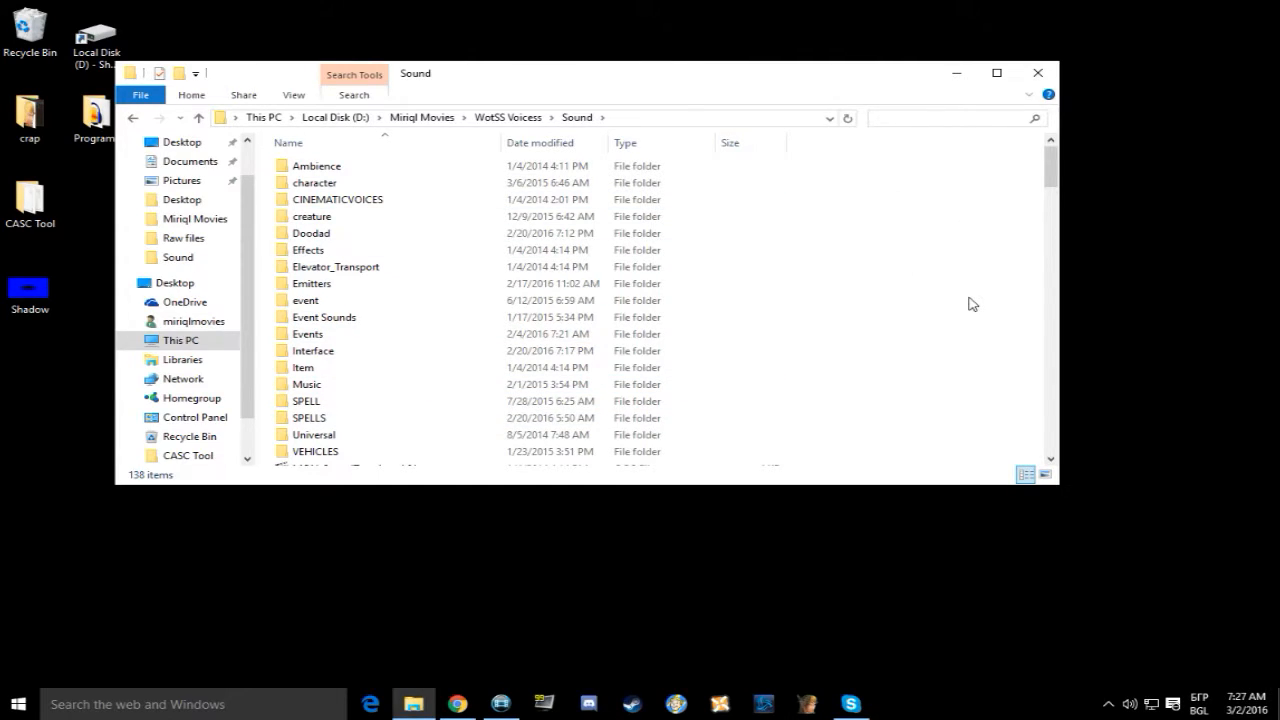
type("*sheath")
left_click(425, 245)
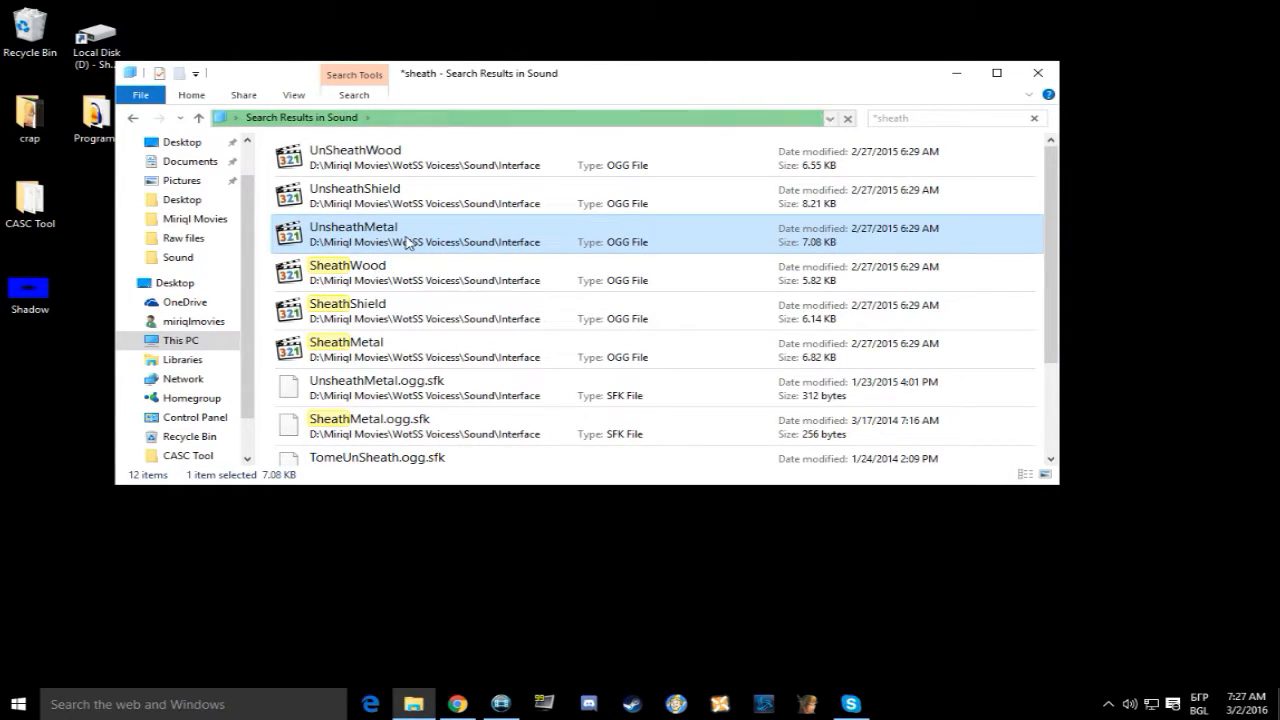
left_click_drag(405, 244, 913, 597)
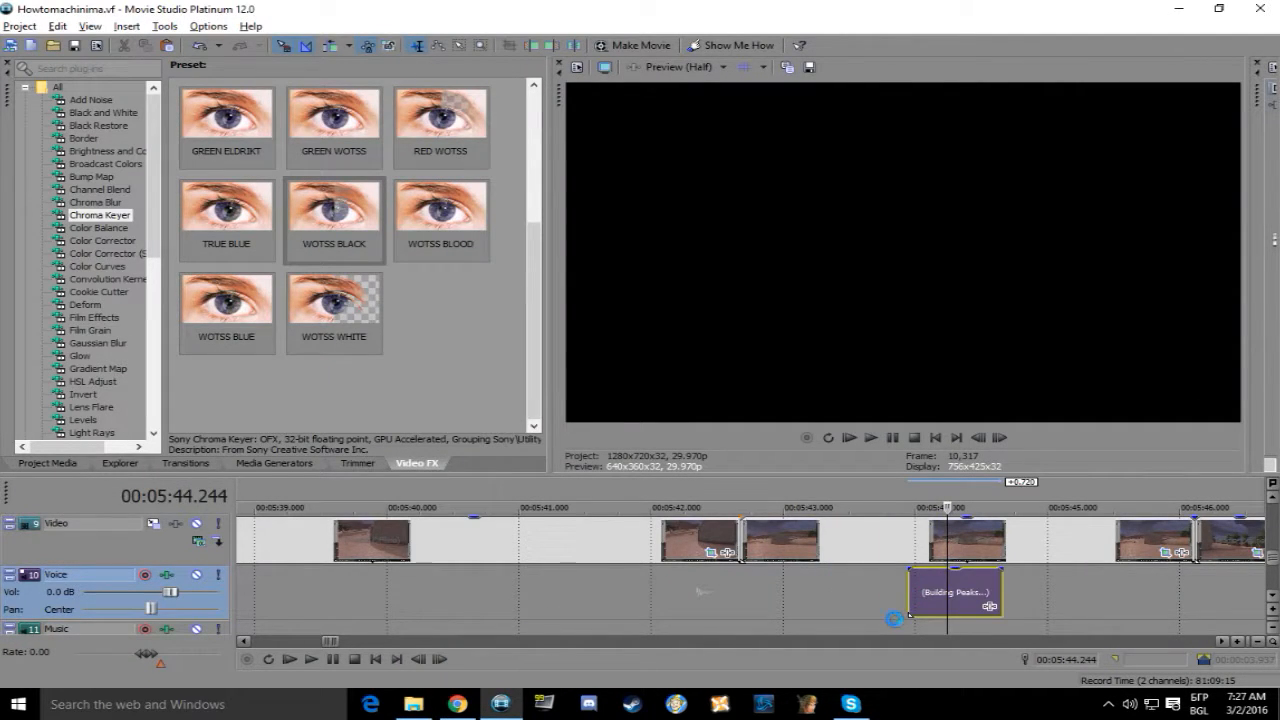
Move the UnsheathMetal clip about 0.155 seconds later on the Voice track and play the scene to check its timing
scroll(913, 597, "up", 3)
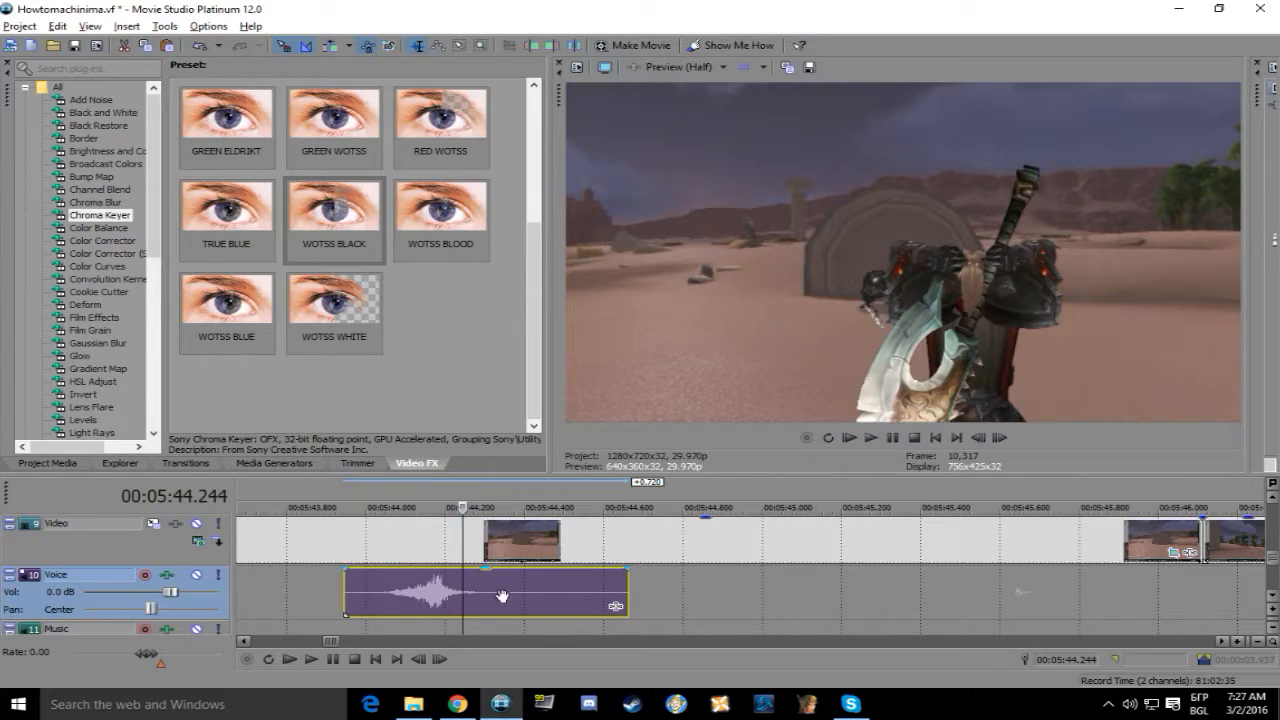
left_click_drag(502, 596, 564, 595)
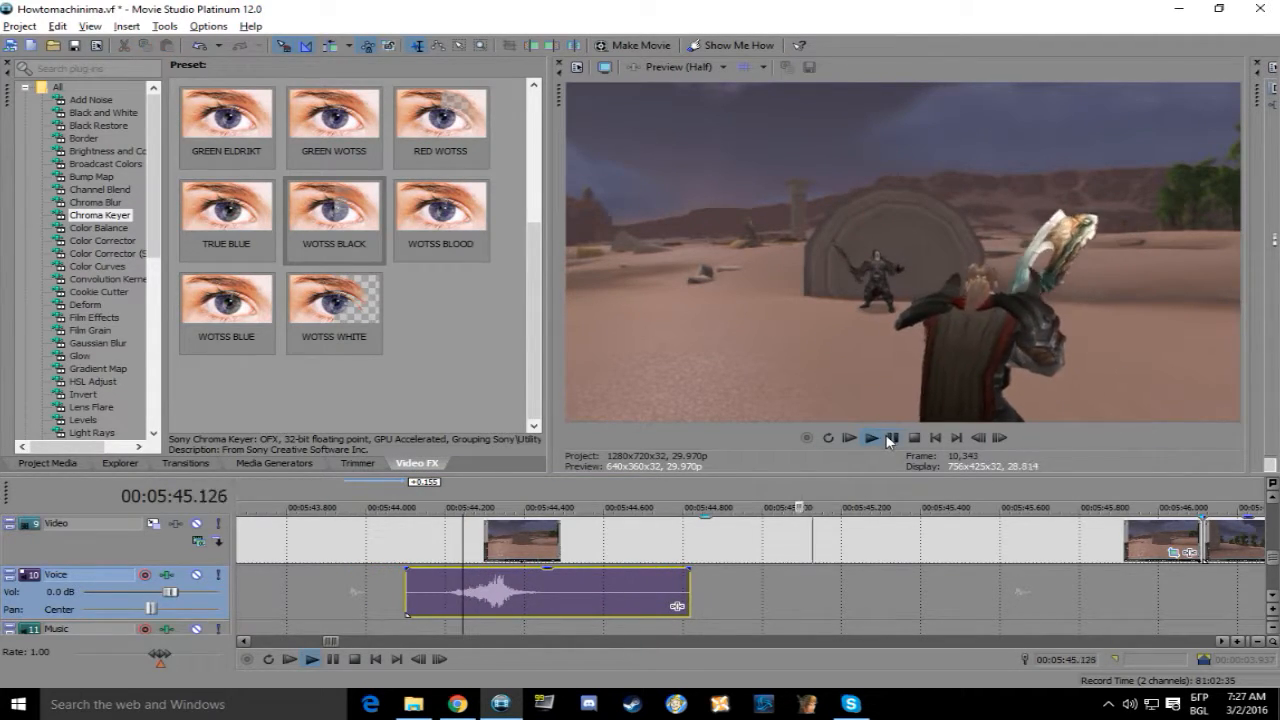
left_click(891, 438)
Add a Pitch Shift effect of -5 semitones to the UnsheathMetal clip and play the scene back
left_click(567, 600)
left_click(677, 606)
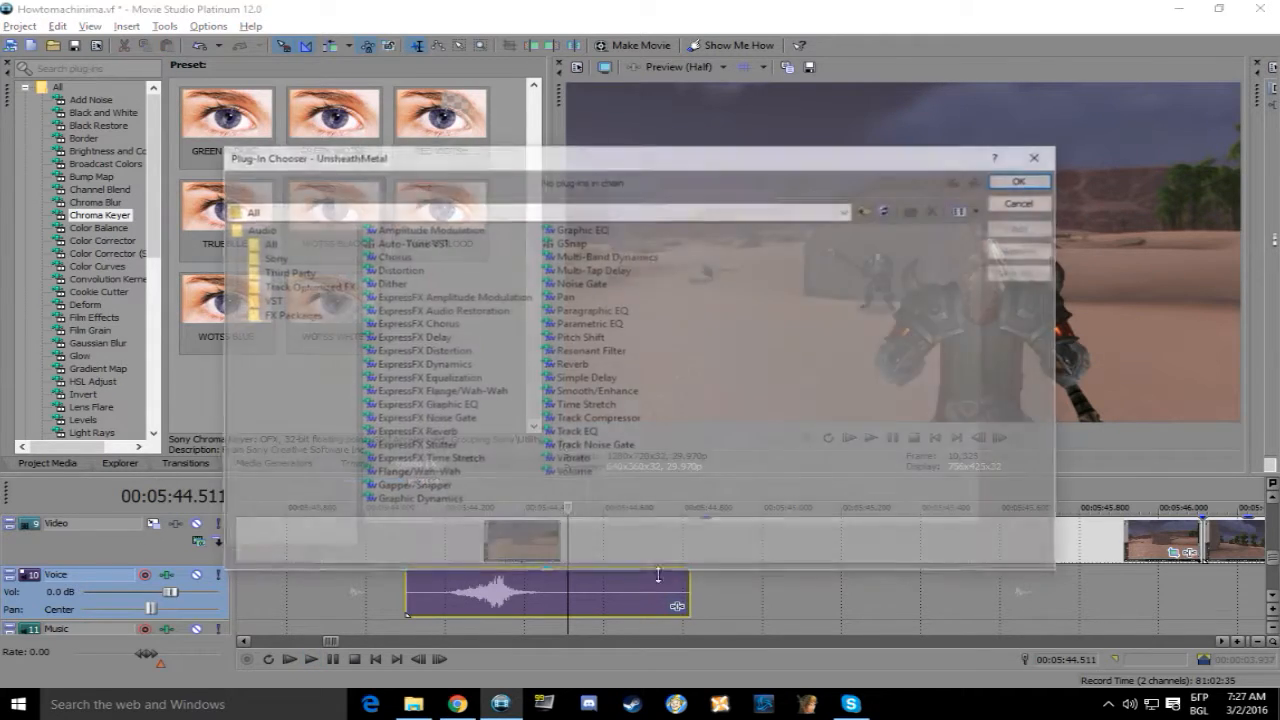
double_click(575, 338)
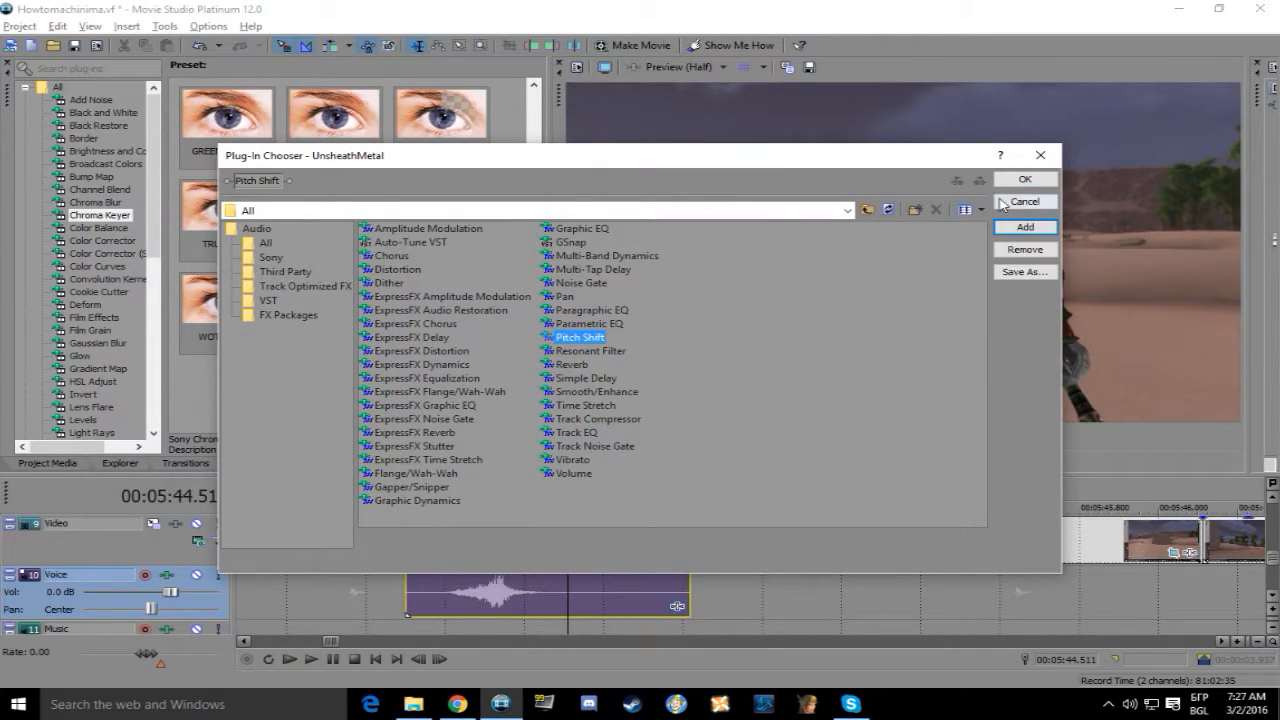
left_click(1023, 181)
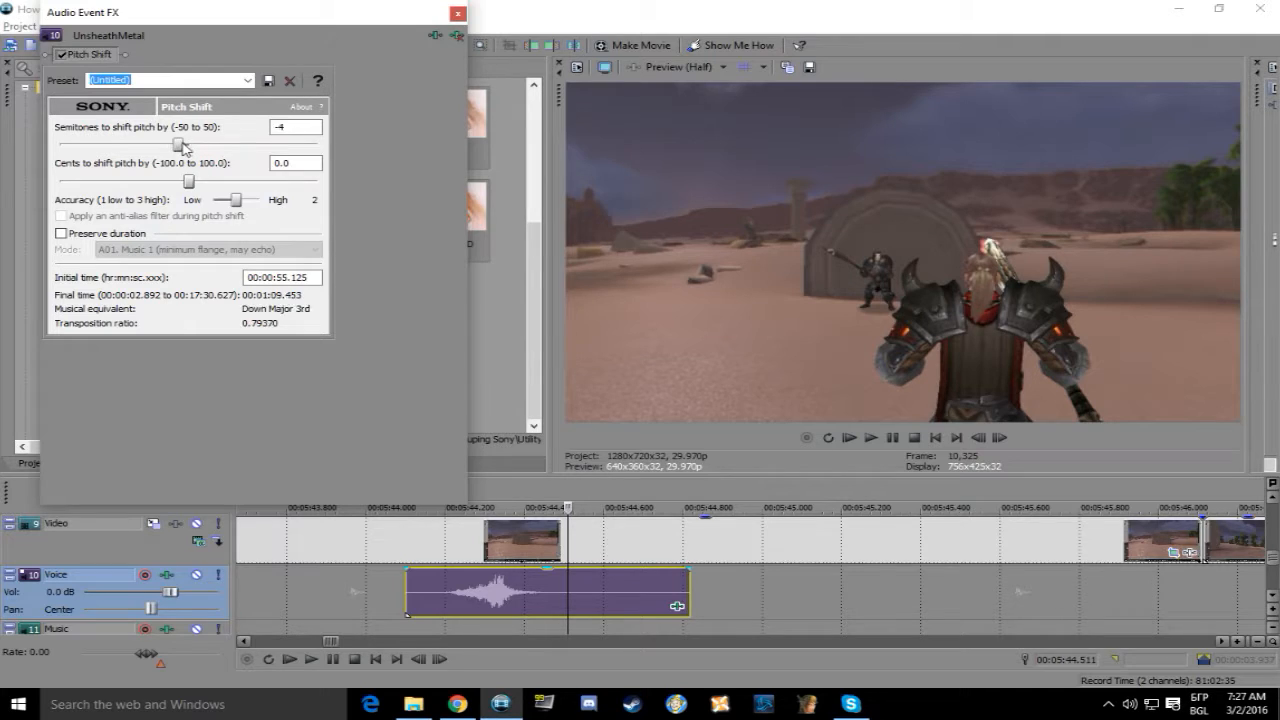
left_click(871, 437)
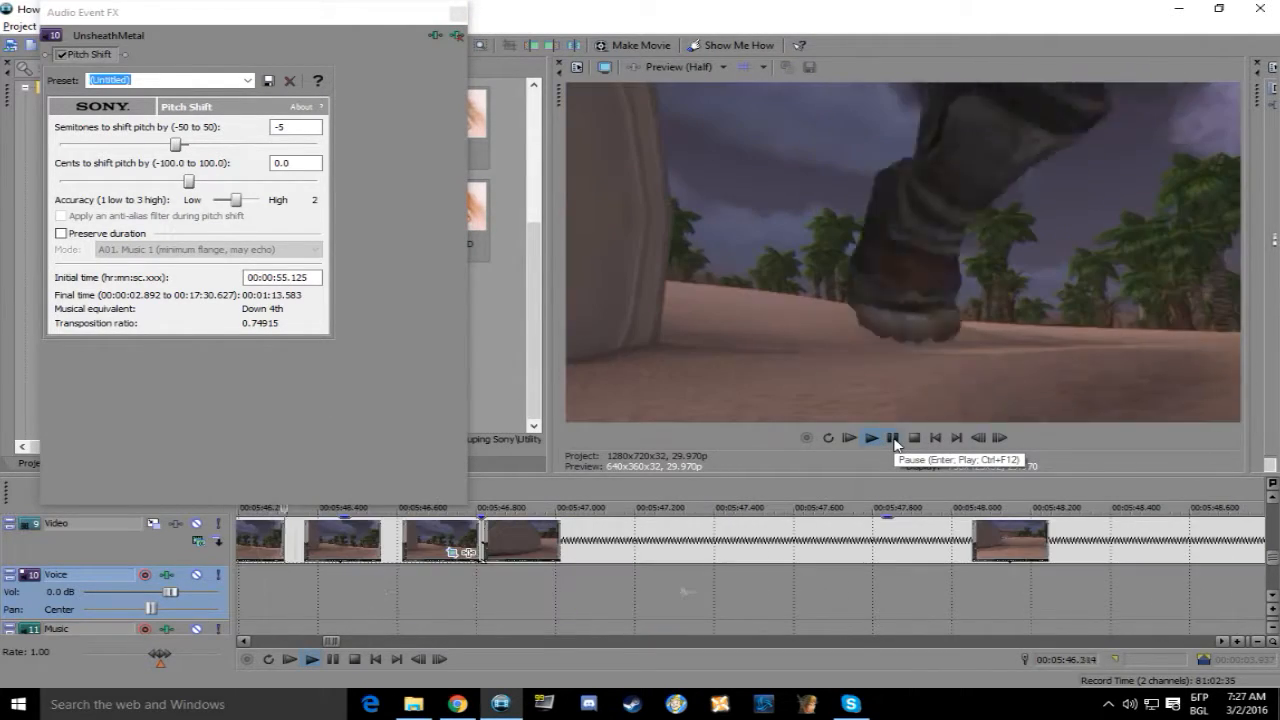
left_click(893, 439)
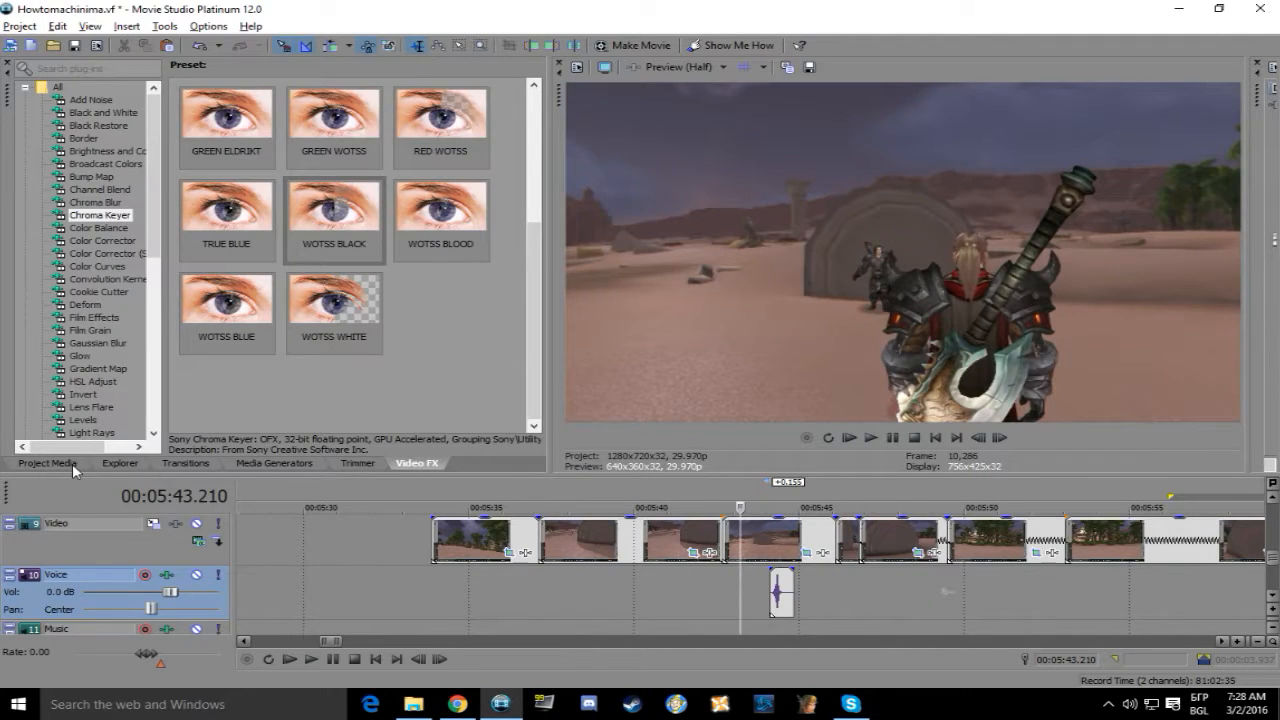
Switch to File Explorer, open Sound\Item\Weapons\Axe2H and sort its files by type
left_click(413, 704)
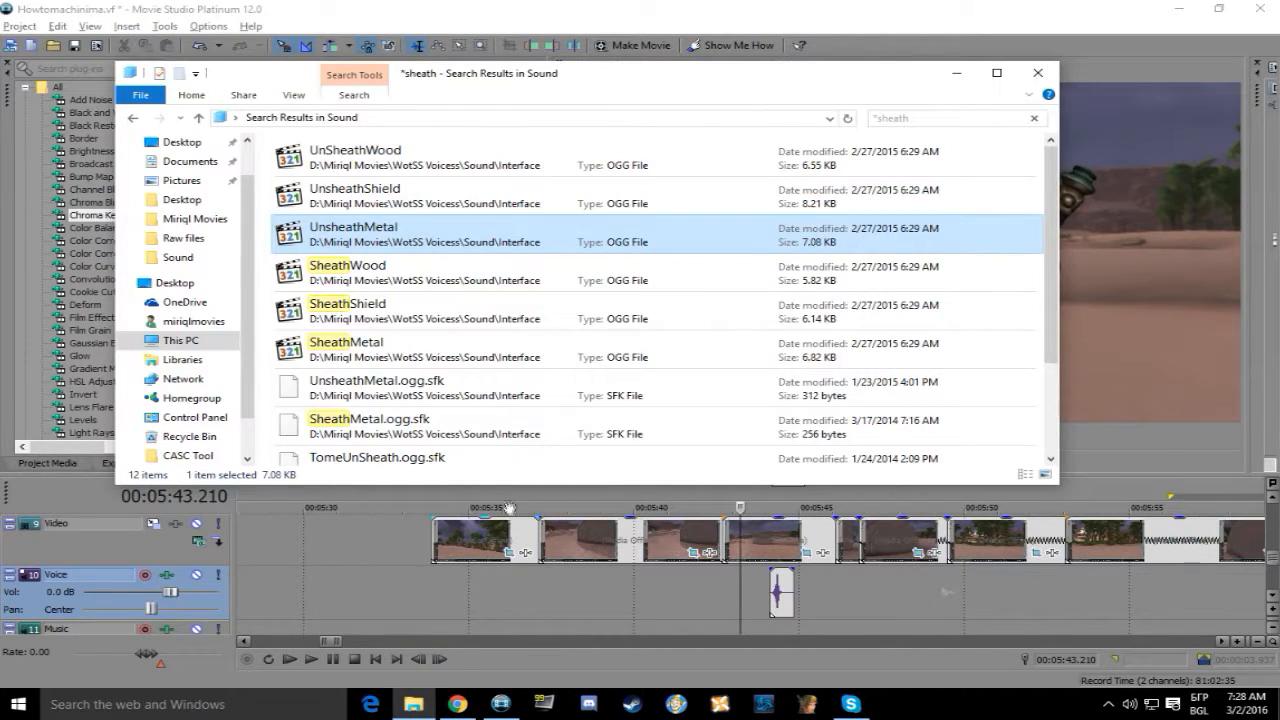
left_click(130, 118)
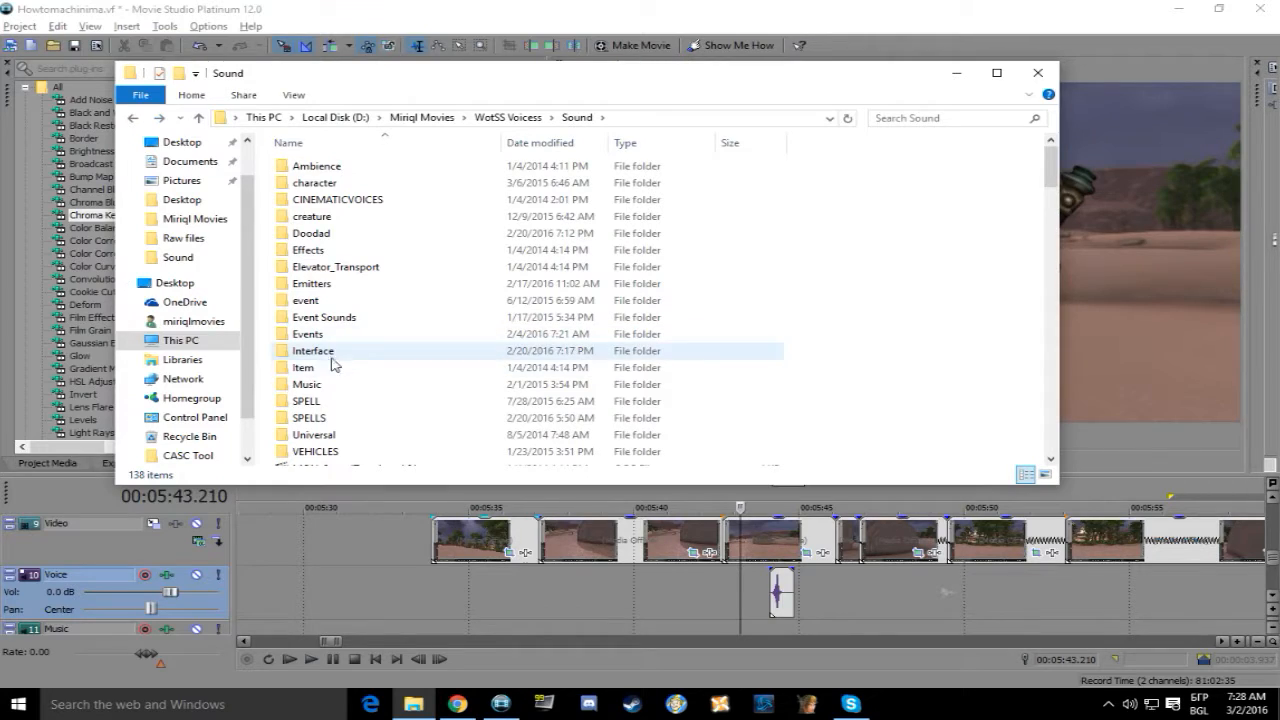
double_click(300, 370)
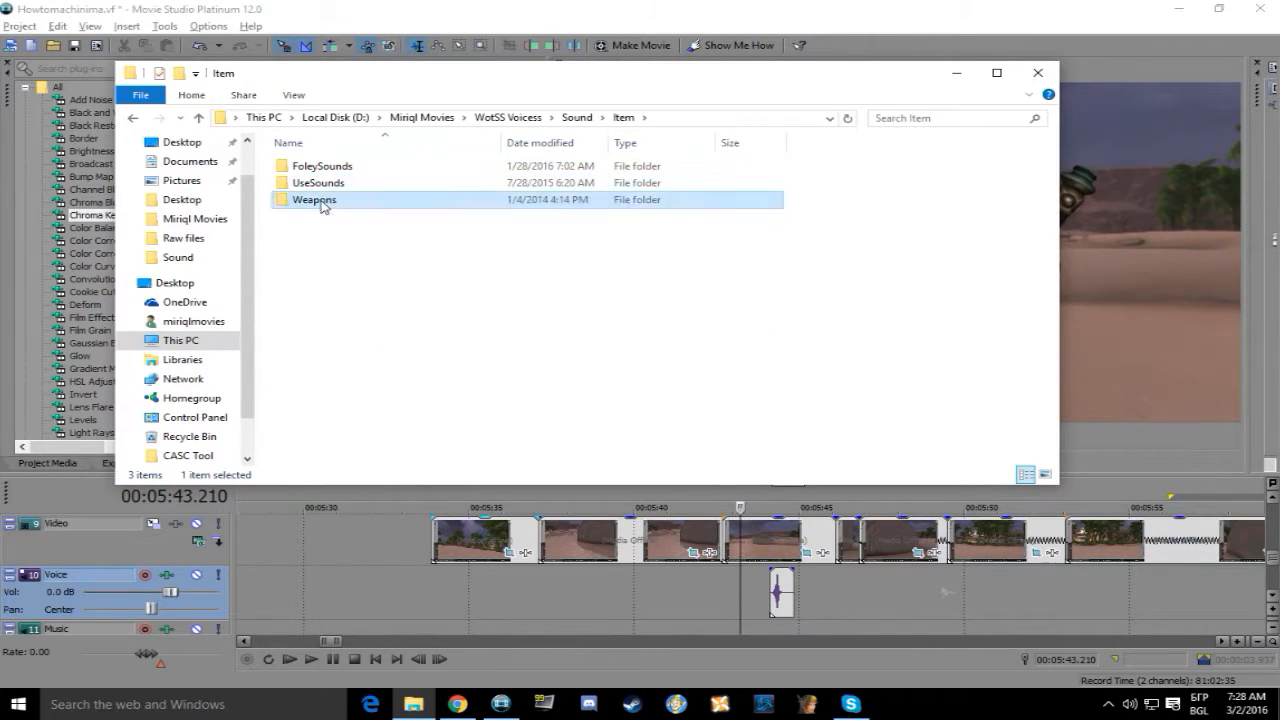
double_click(313, 200)
double_click(310, 183)
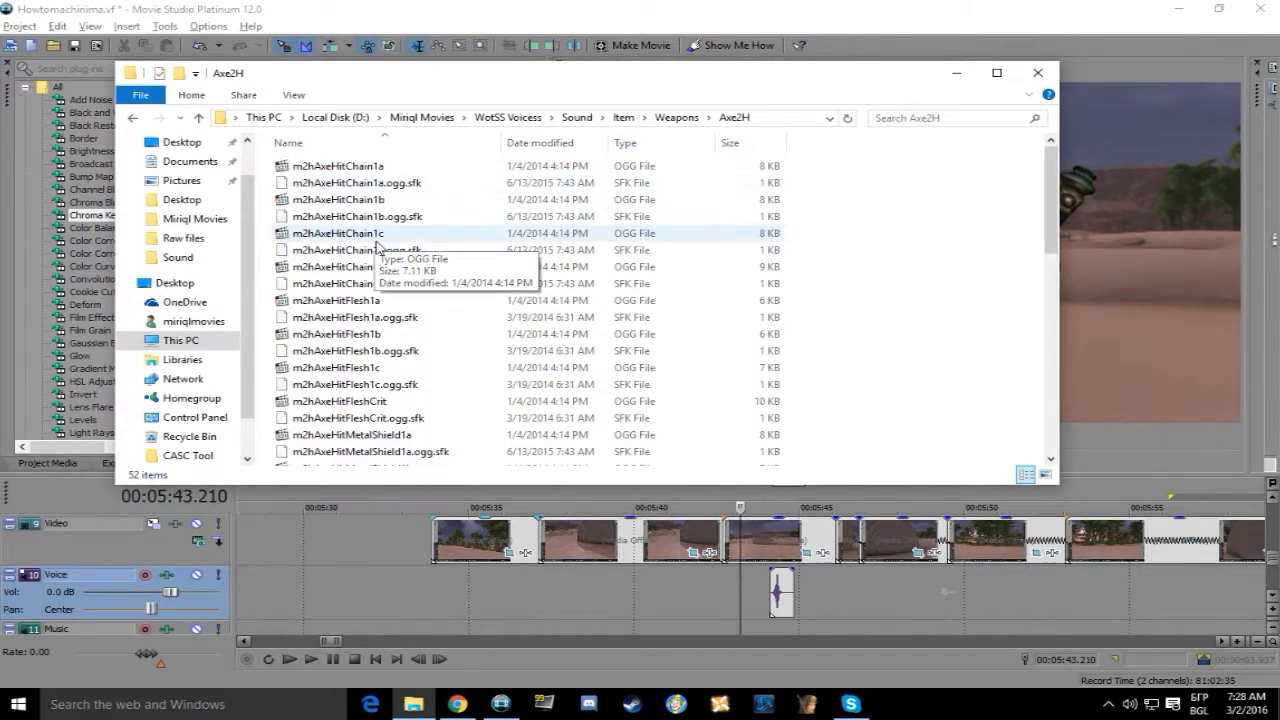
left_click(620, 143)
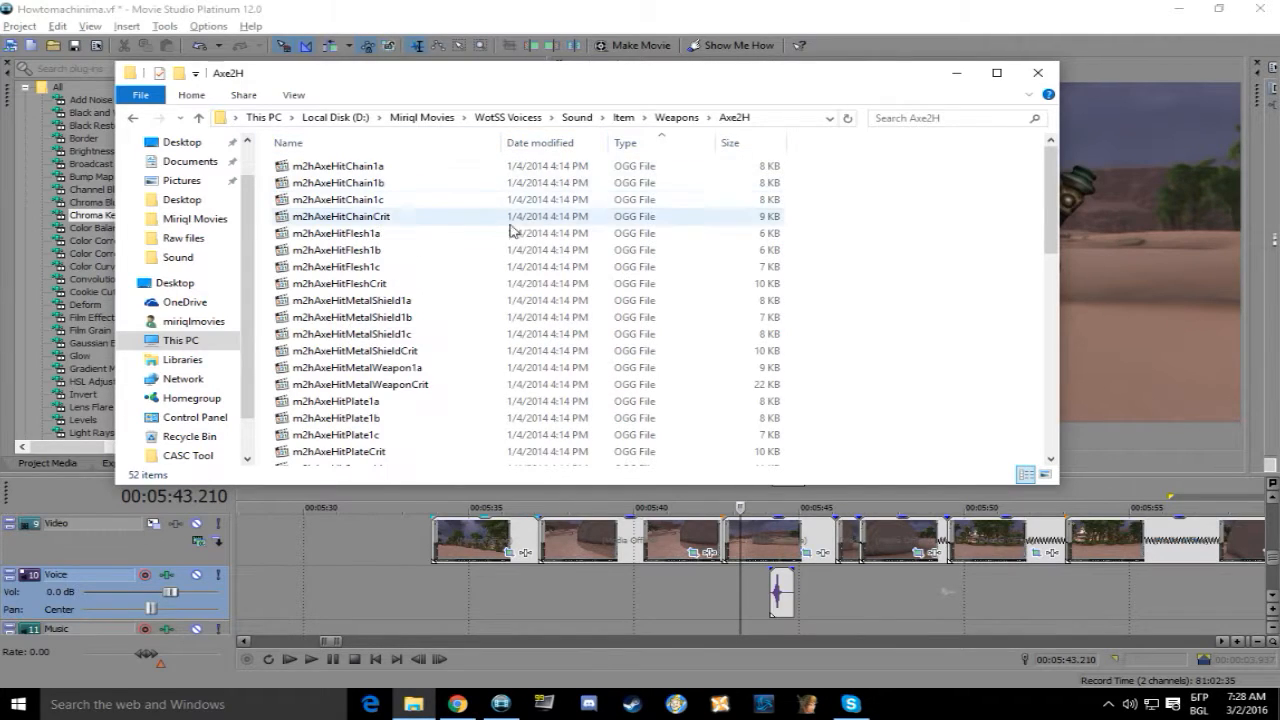
Import the OGG sounds from m2hAxeHitFlesh1a through m2hAxeHitPlateCrit into the Movie Studio project media
left_click(340, 166)
left_click(357, 236)
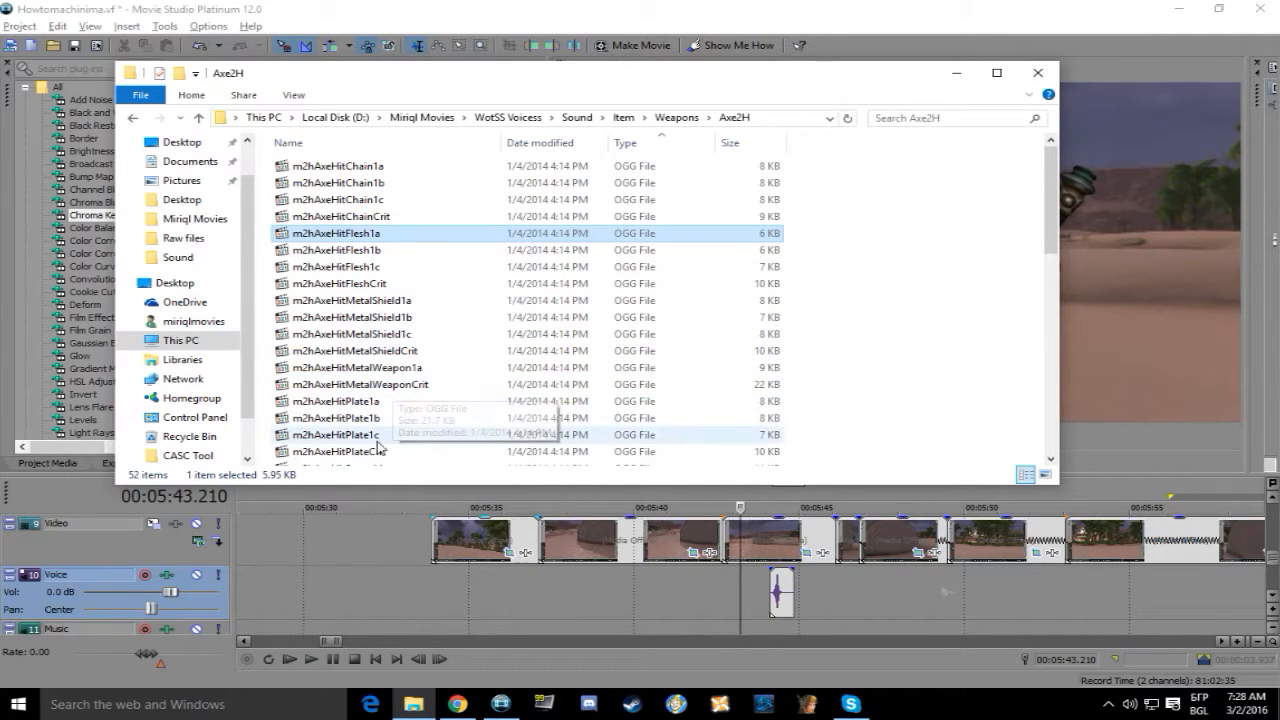
scroll(381, 457, "down", 1)
left_click(377, 409, "shift")
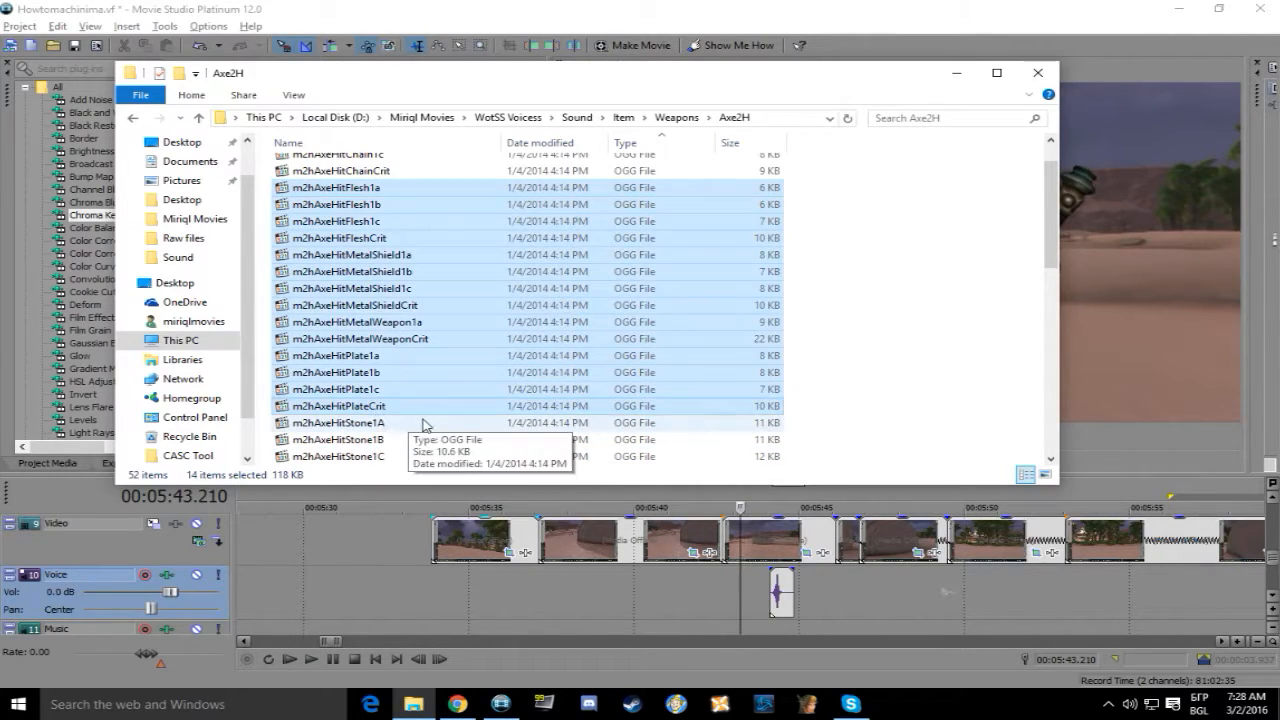
scroll(426, 425, "down", 5)
scroll(426, 425, "up", 4)
scroll(423, 425, "up", 2)
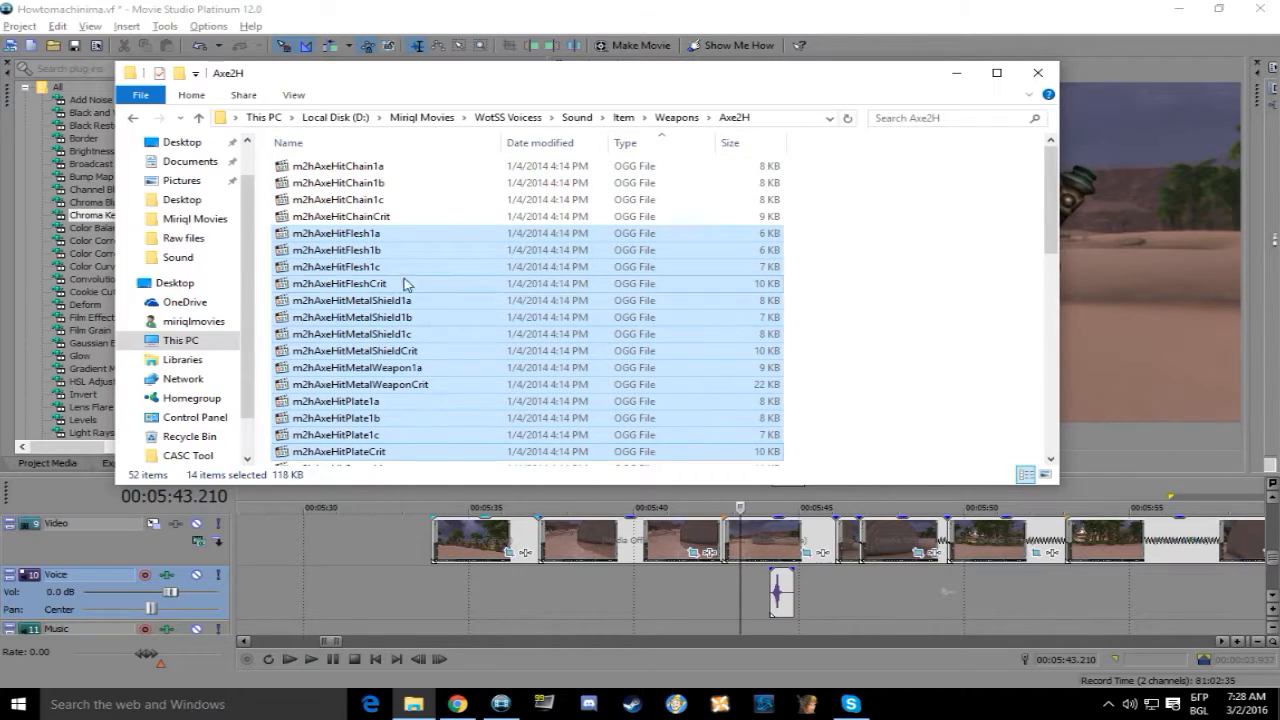
left_click_drag(419, 73, 715, 87)
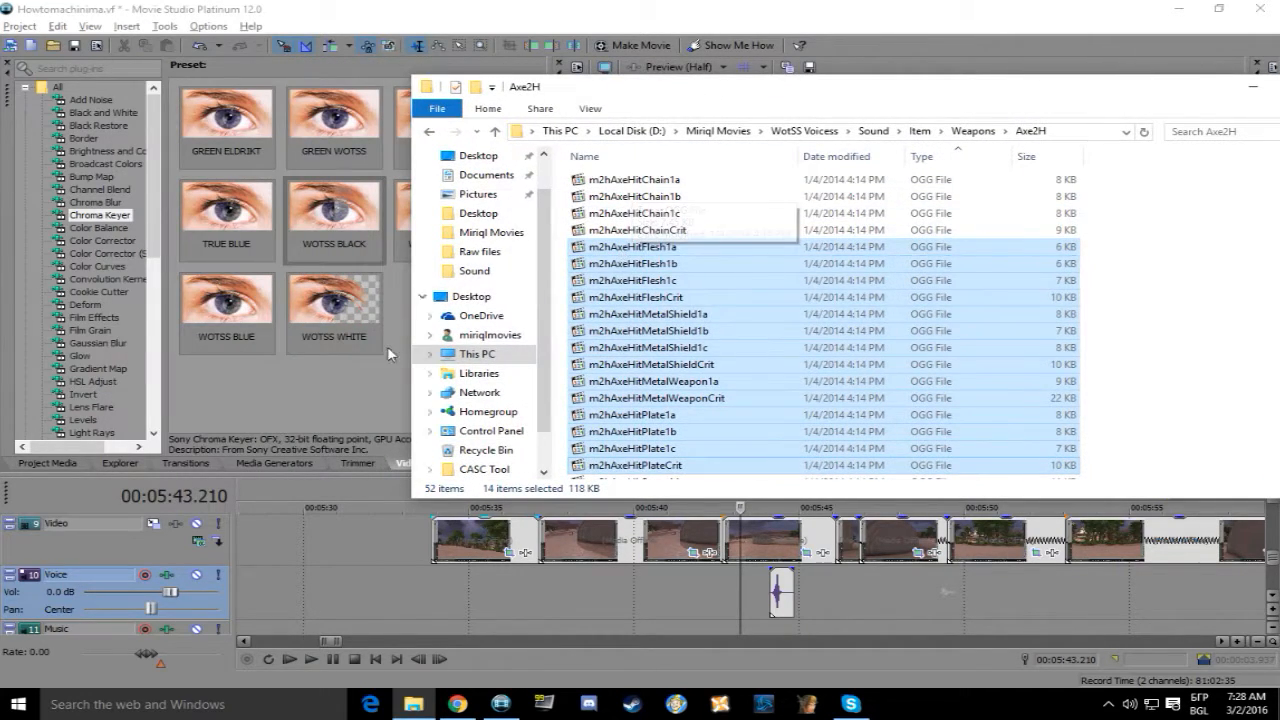
left_click(120, 466)
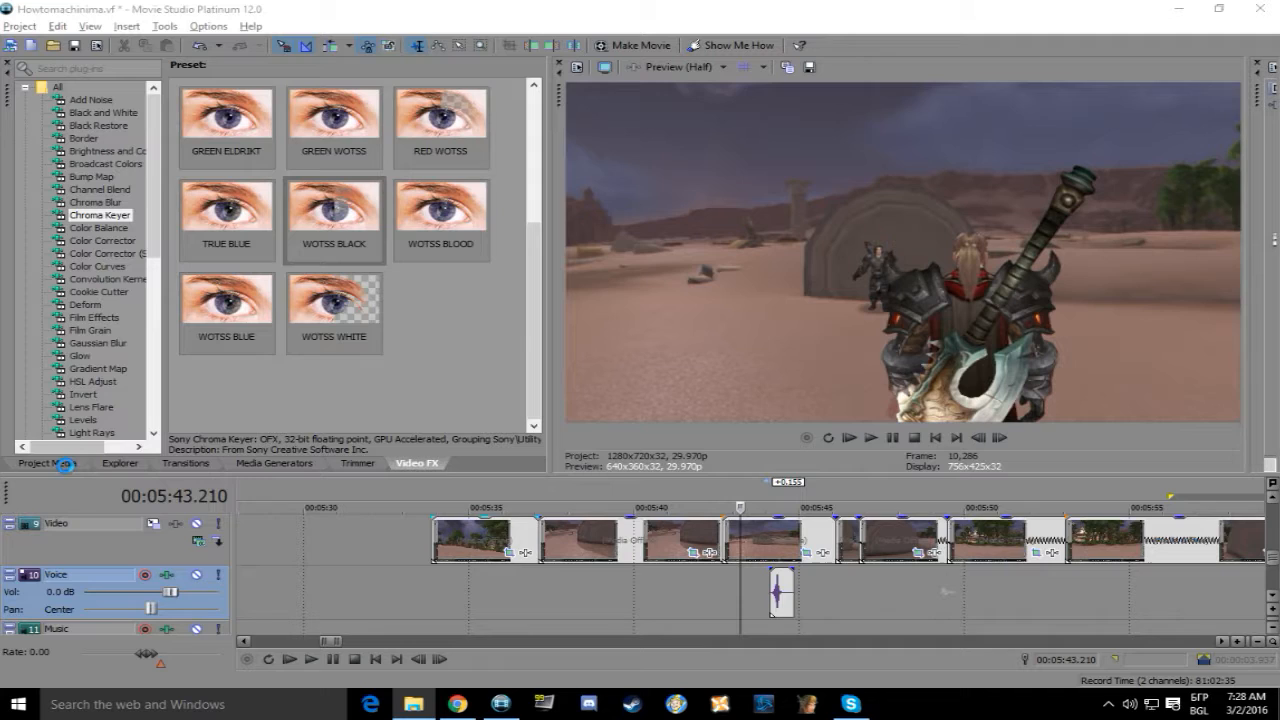
left_click(72, 463)
left_click(413, 704)
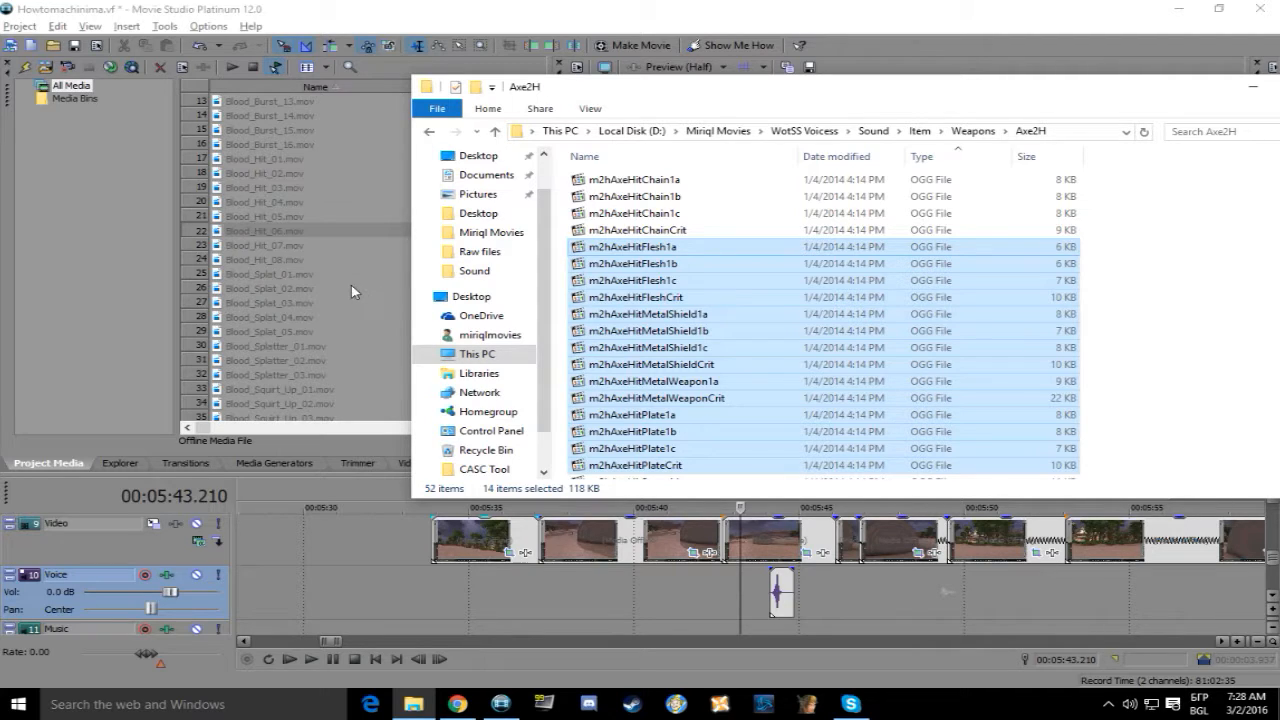
left_click(391, 18)
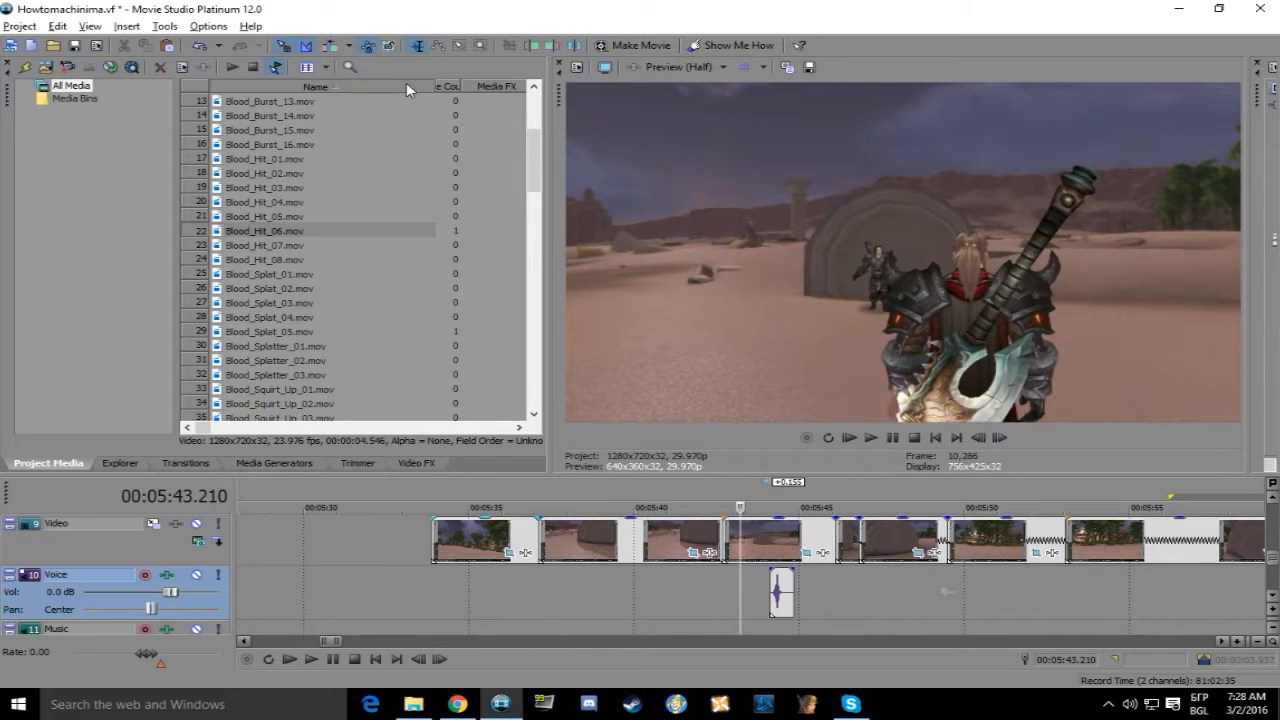
Audition the imported m2hAxeHit flesh, metal shield, metal weapon and plate sounds in the project media
left_click_drag(532, 155, 530, 225)
left_click(280, 203)
left_click(281, 217)
left_click(282, 231)
left_click(284, 246)
left_click(289, 274)
left_click(290, 289)
left_click(290, 318)
left_click(291, 333)
left_click(306, 304)
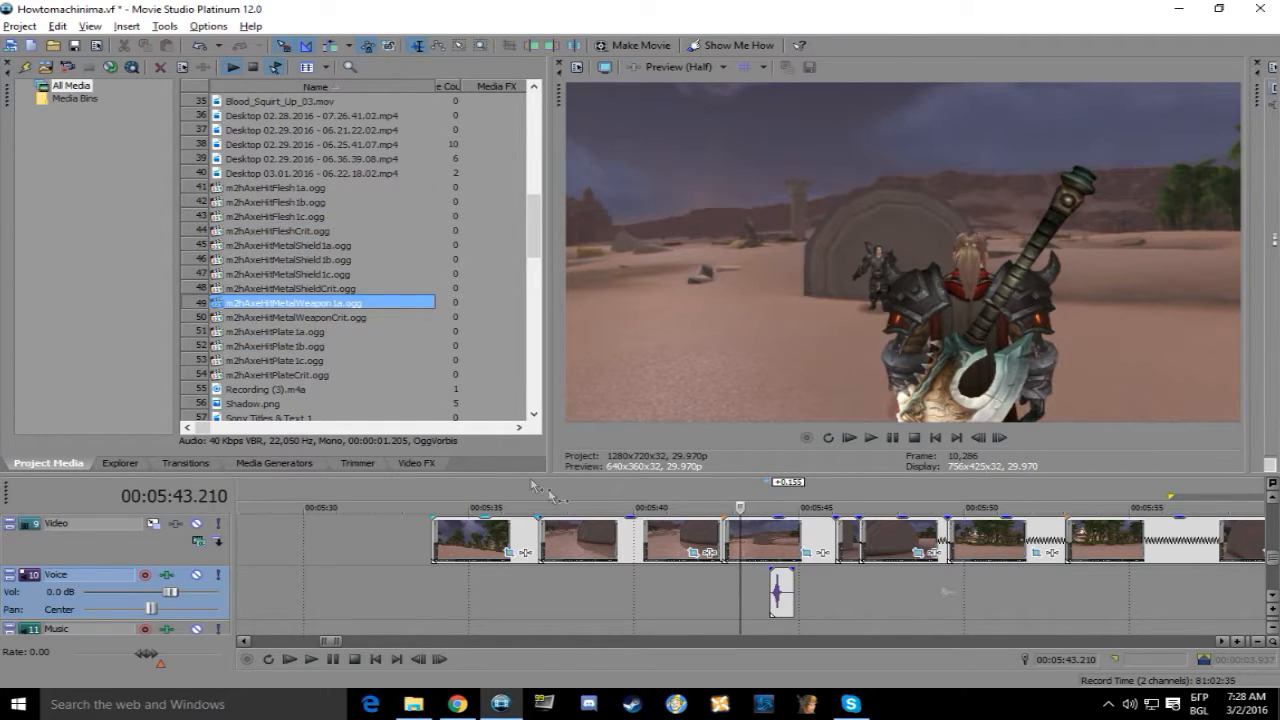
Play the fight scene from about 00:05:46 and stop at the cut around 00:05:49.482
left_click(838, 531)
scroll(848, 579, "up", 4)
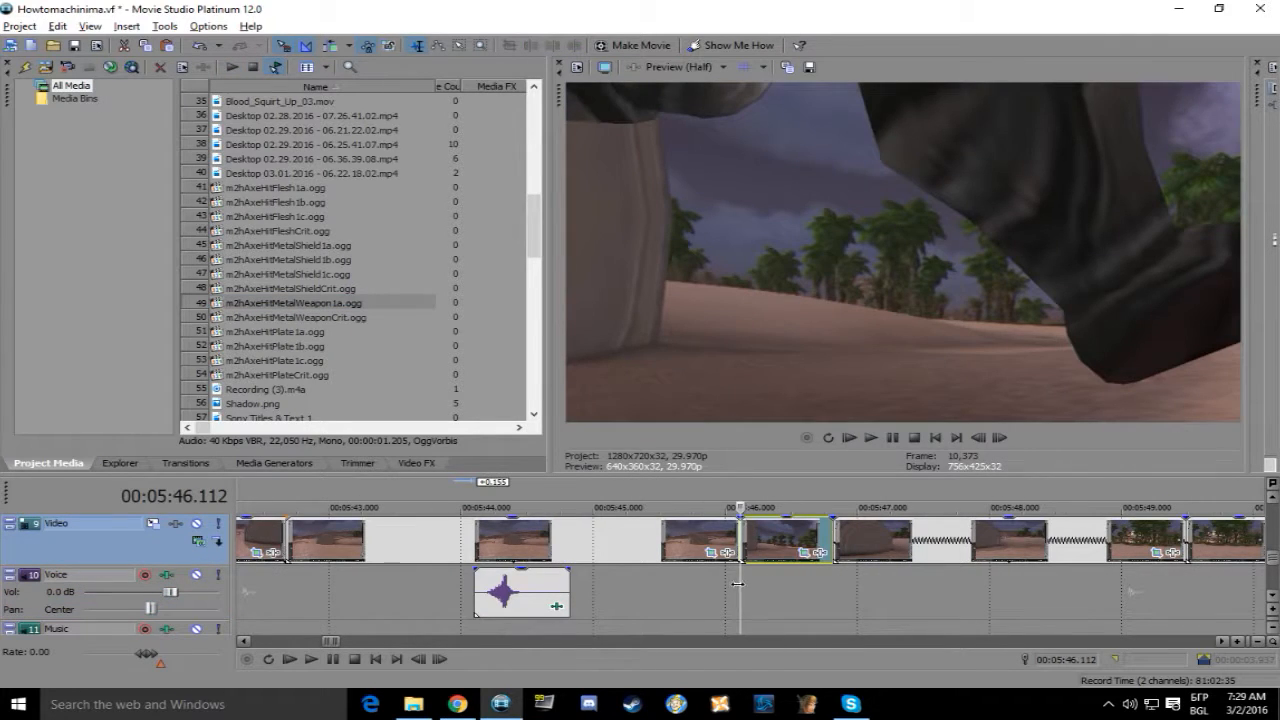
key("space")
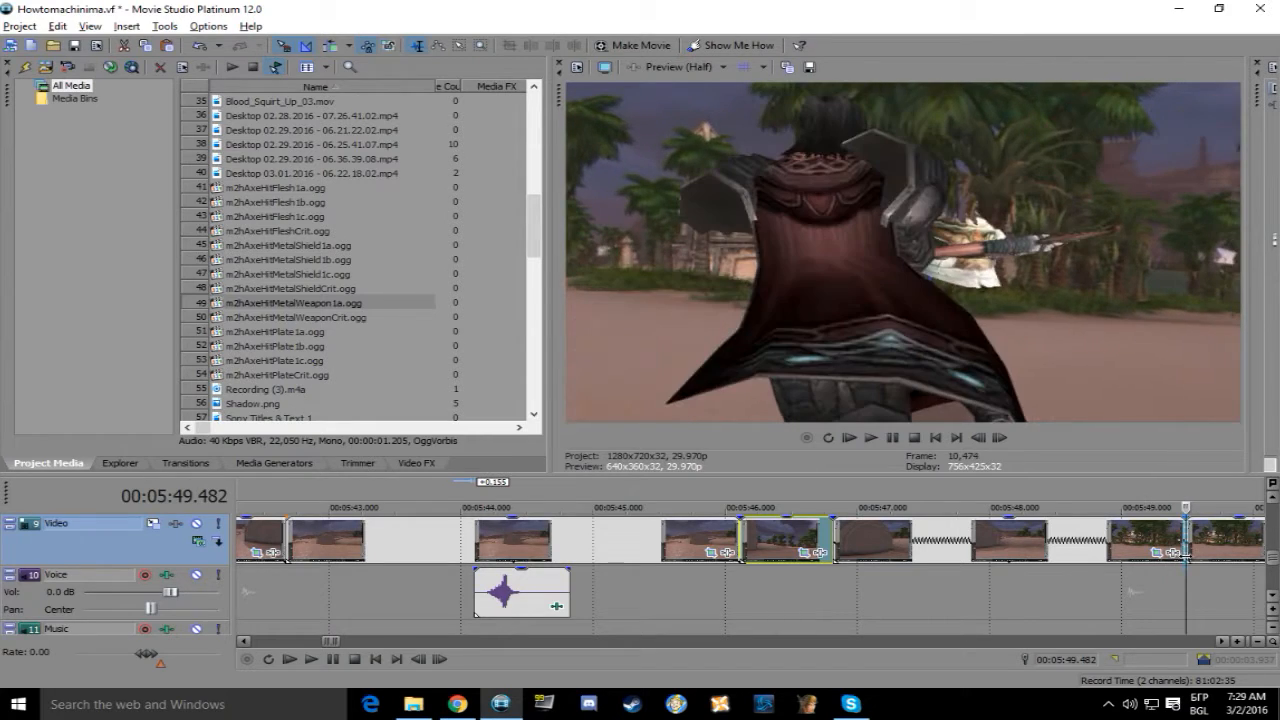
scroll(816, 573, "up", 2)
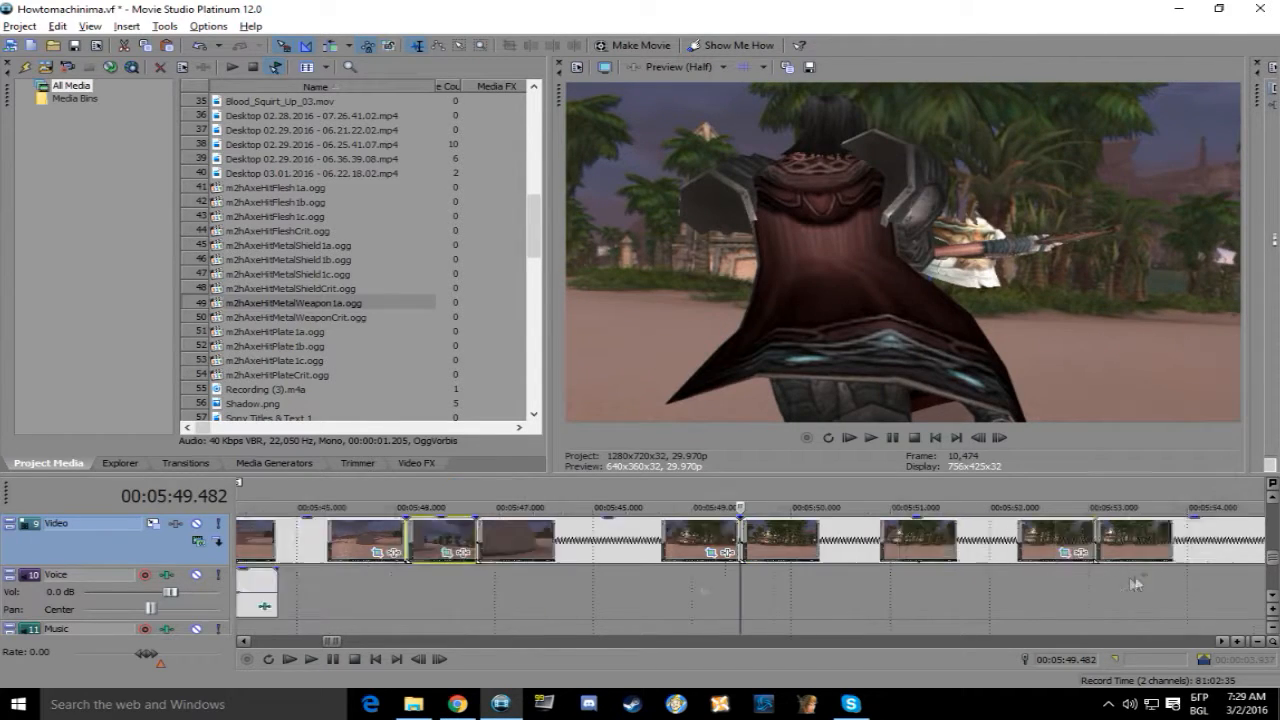
Audition the metal shield and weapon sounds, place m2hAxeHitMetalWeapon1a.ogg on the Voice track at the cut near 00:05:49.5, and play the result
left_click(340, 248)
left_click(341, 290)
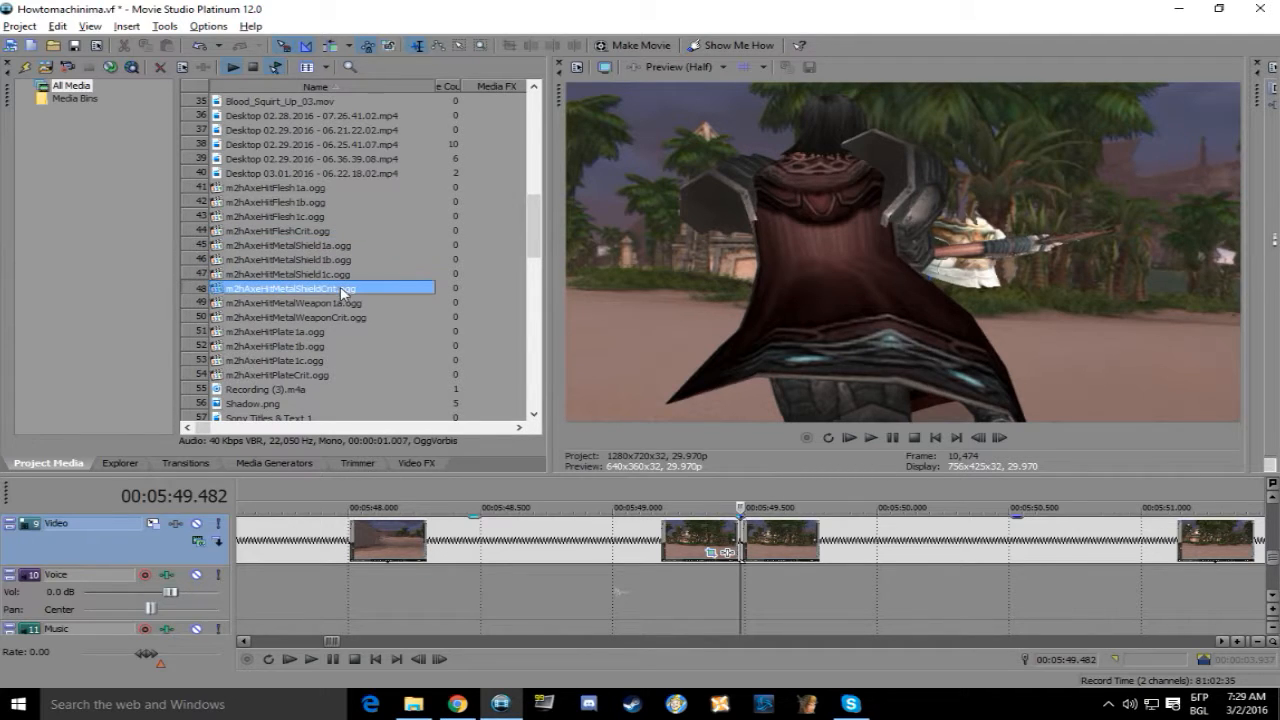
left_click(345, 304)
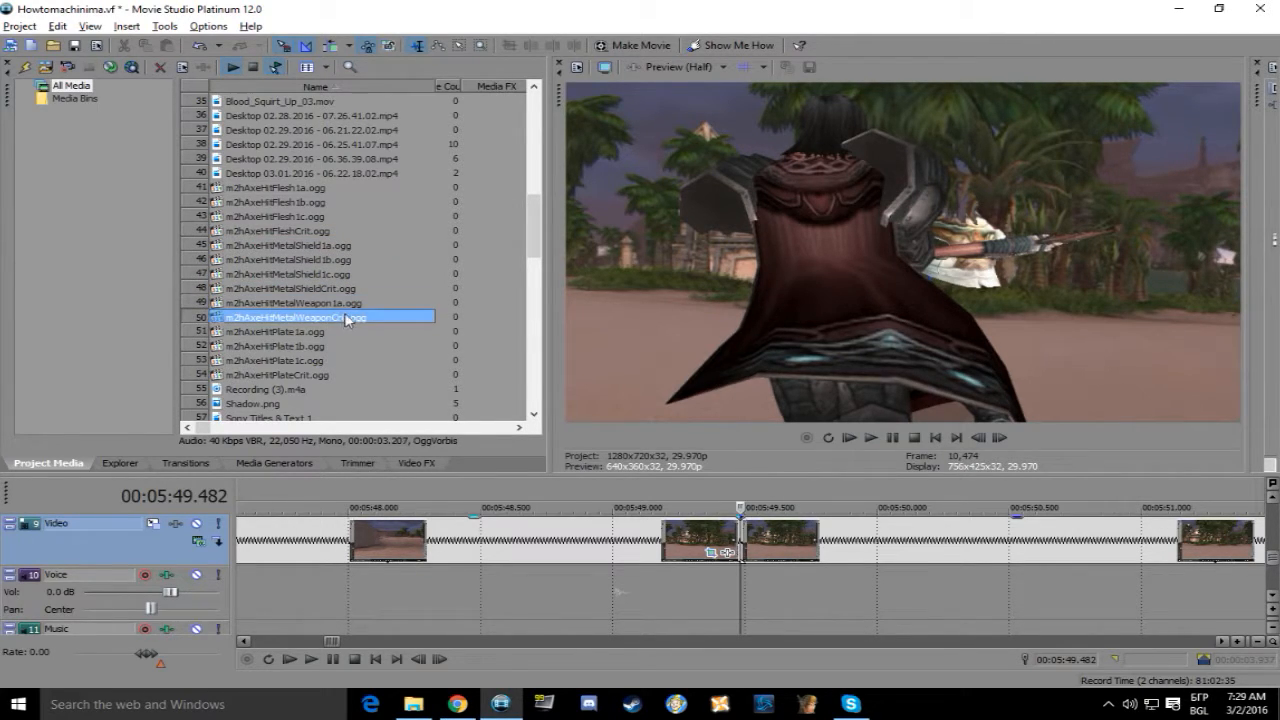
left_click_drag(347, 313, 1045, 606)
left_click(870, 437)
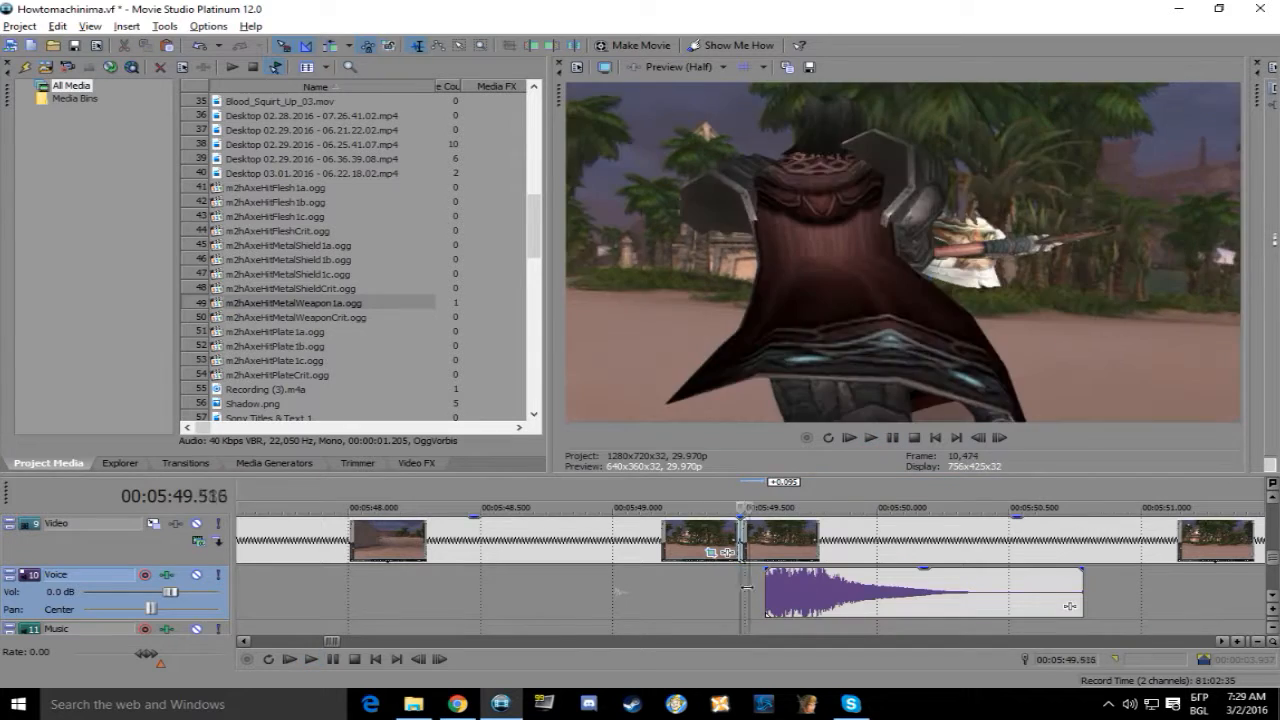
left_click(892, 437)
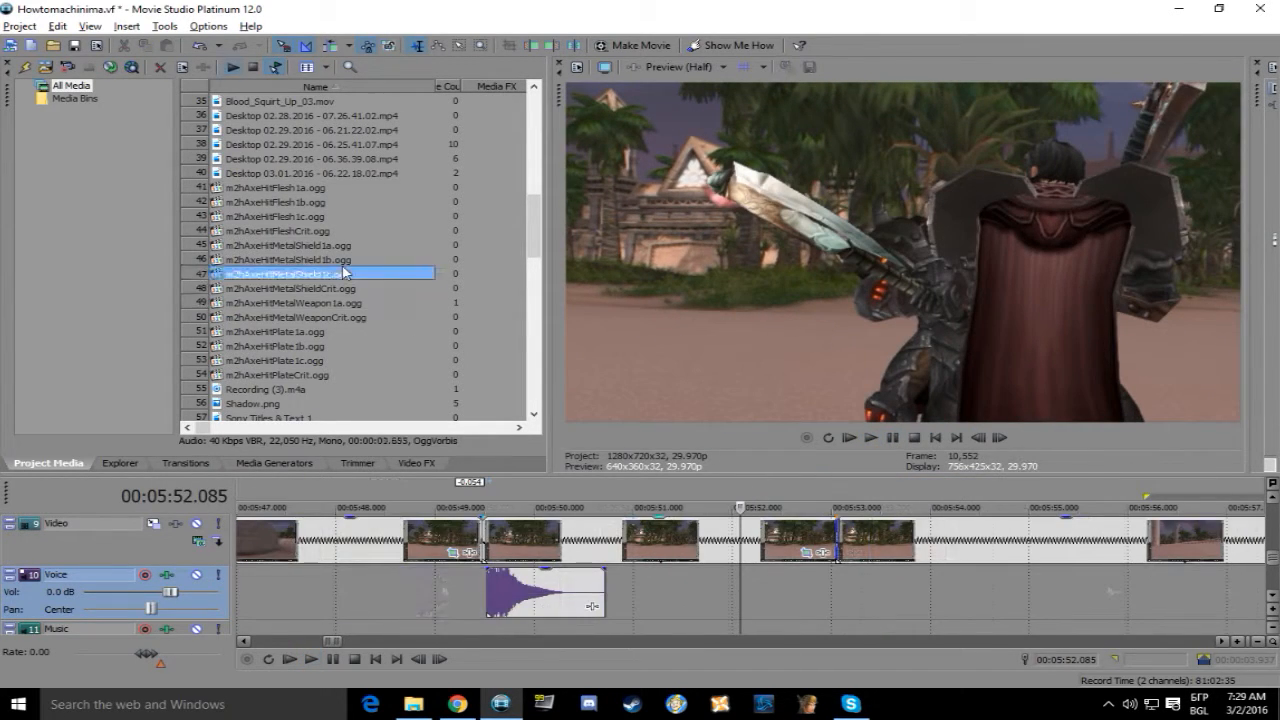
Add m2hAxeHitPlate1c.ogg to the Voice track after the metal weapon sound, at the next strike, and play it back
left_click(318, 332)
left_click_drag(318, 360, 712, 596)
left_click(870, 438)
left_click(892, 438)
Add m2hAxeHitPlateCrit.ogg to the Voice track after the m2hAxeHitPlate1c sound and play the scene to check its timing
left_click_drag(312, 375, 999, 592)
left_click(986, 592)
key("Left")
key("Left")
left_click(917, 592)
left_click(871, 438)
left_click(892, 438)
scroll(750, 592, "down", 3)
left_click(608, 592)
left_click(871, 438)
left_click(896, 438)
Place m2hAxeHitFlesh1c.ogg on the Voice track at about 00:05:53.8 and save the project
left_click(306, 230)
left_click_drag(306, 217, 709, 592)
left_click(750, 592)
scroll(750, 592, "up", 1)
key("ctrl+s")
Step through the frames to the next strike and trim the end of the m2hAxeHitFlesh1c sound to about 00:05:54.1
scroll(740, 592, "up", 3)
left_click(739, 592)
scroll(740, 592, "up", 1)
key("Left")
key("Left")
key("Left")
key("Left")
key("Left")
key("Left")
key("Right")
key("Right")
key("Right")
key("Right")
key("Right")
key("Right")
key("Right")
key("Right")
key("Right")
key("Right")
key("Right")
left_click_drag(914, 592, 820, 592)
Try m2hAxeHitFlesh1b.ogg after the flesh hit, replace it with m2hAxeHitPlate1a.ogg, and trim the new sound's end to 00:05:54.387
left_click_drag(275, 202, 900, 592)
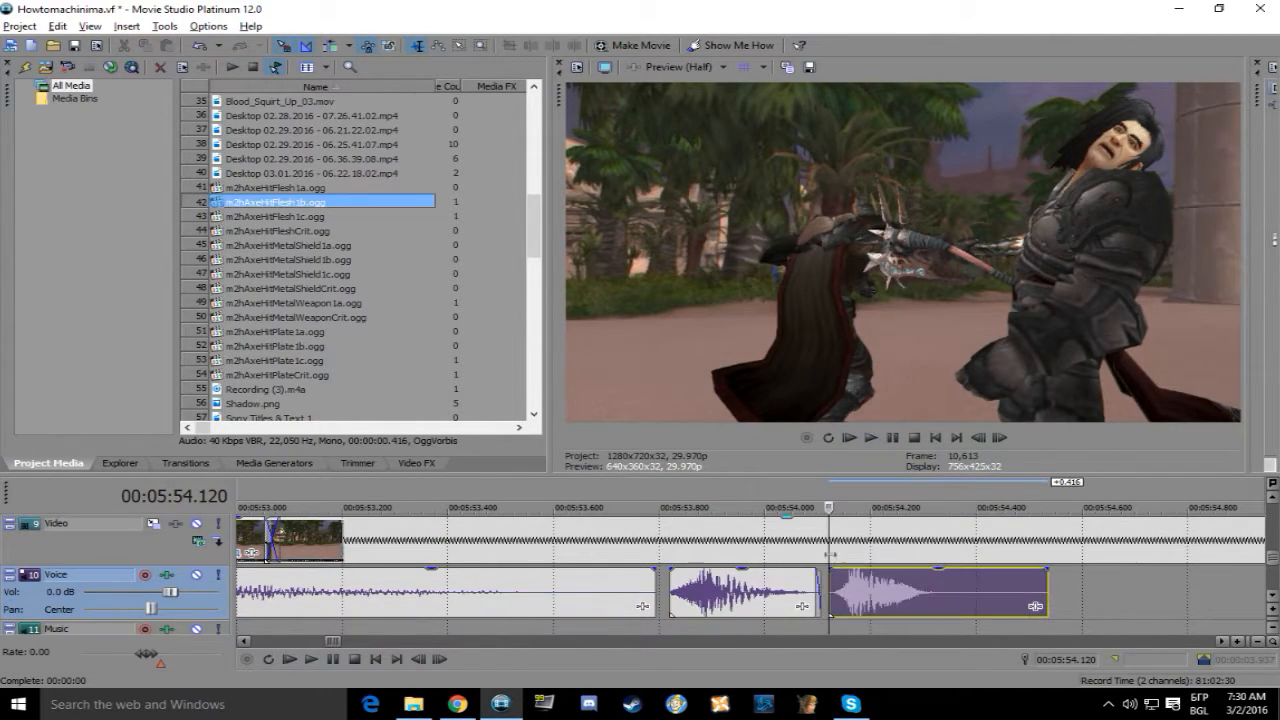
key("Delete")
left_click_drag(275, 331, 900, 592)
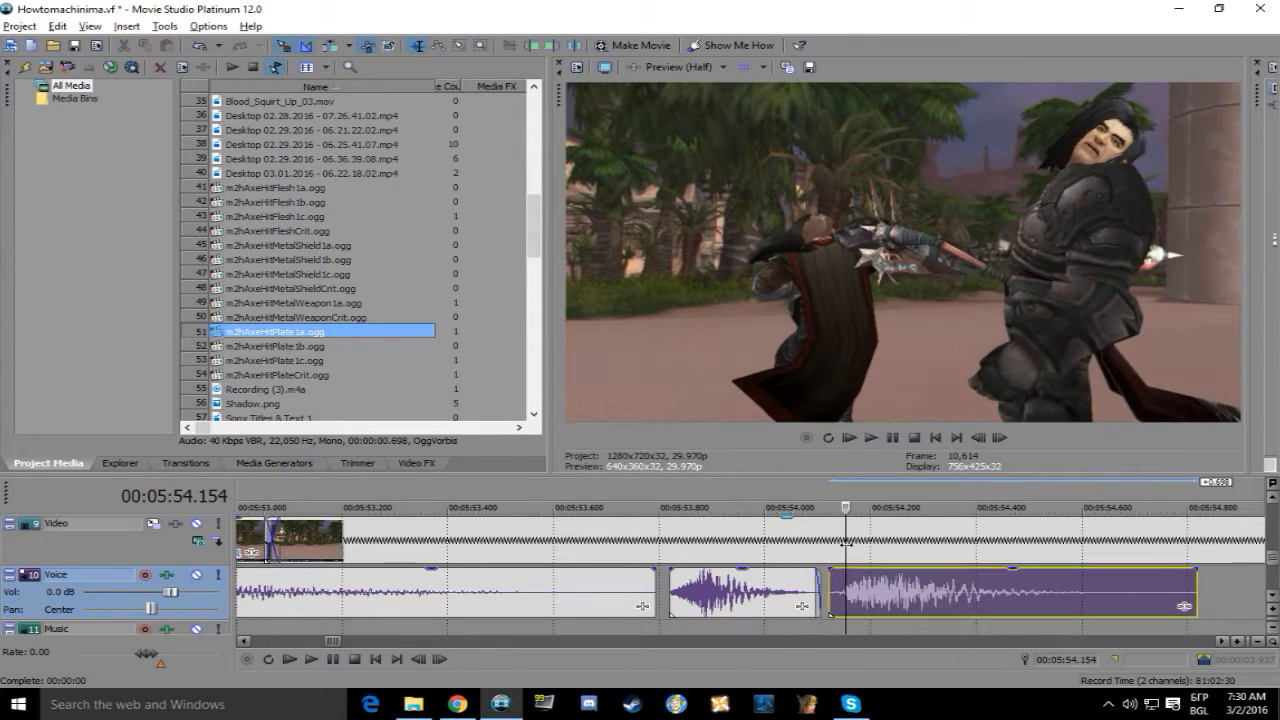
key("space")
left_click_drag(1195, 592, 969, 592)
Add m2hAxeHitPlate1b.ogg at 00:05:54.387 on the Voice track and trim its end to the next strike at about 00:05:54.654
double_click(275, 346)
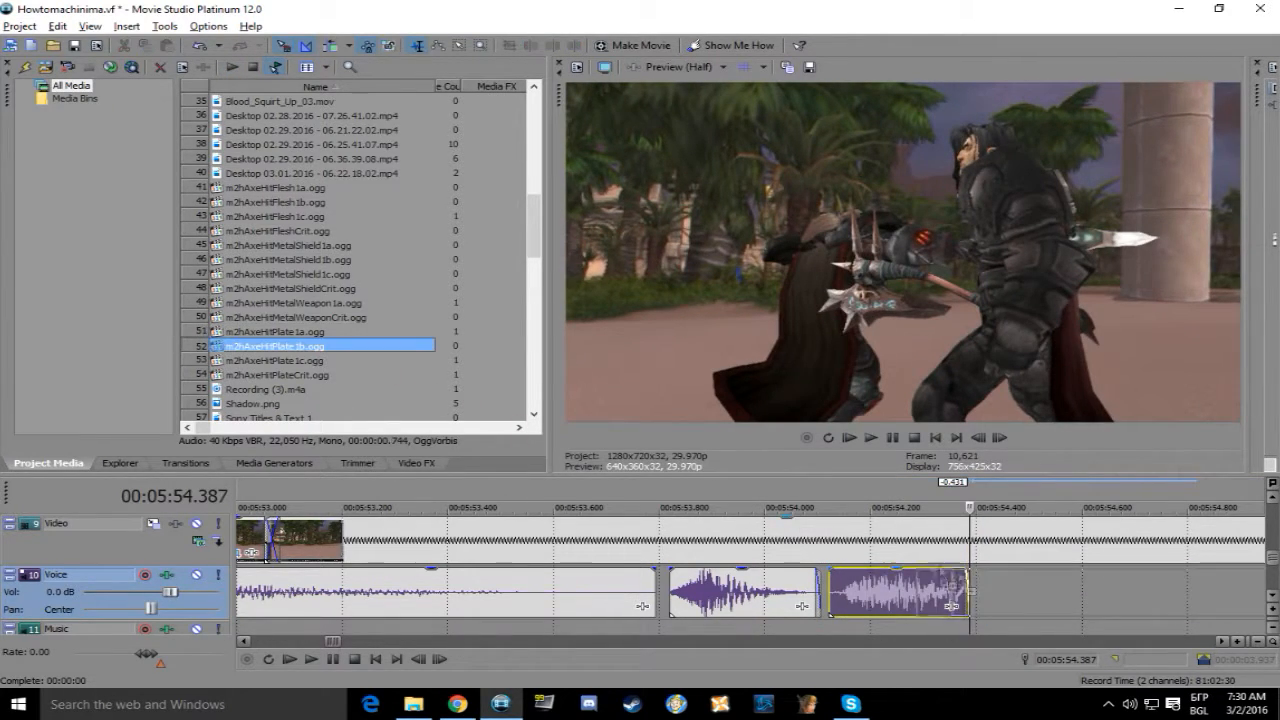
key("Right")
key("Right")
key("Right")
key("Right")
key("Right")
key("Right")
key("Right")
key("Right")
left_click_drag(1233, 582, 991, 590)
Add a second m2hAxeHitPlate1a.ogg at 00:05:54.654 on the Voice track and trim its end to about 00:05:54.921
double_click(300, 331)
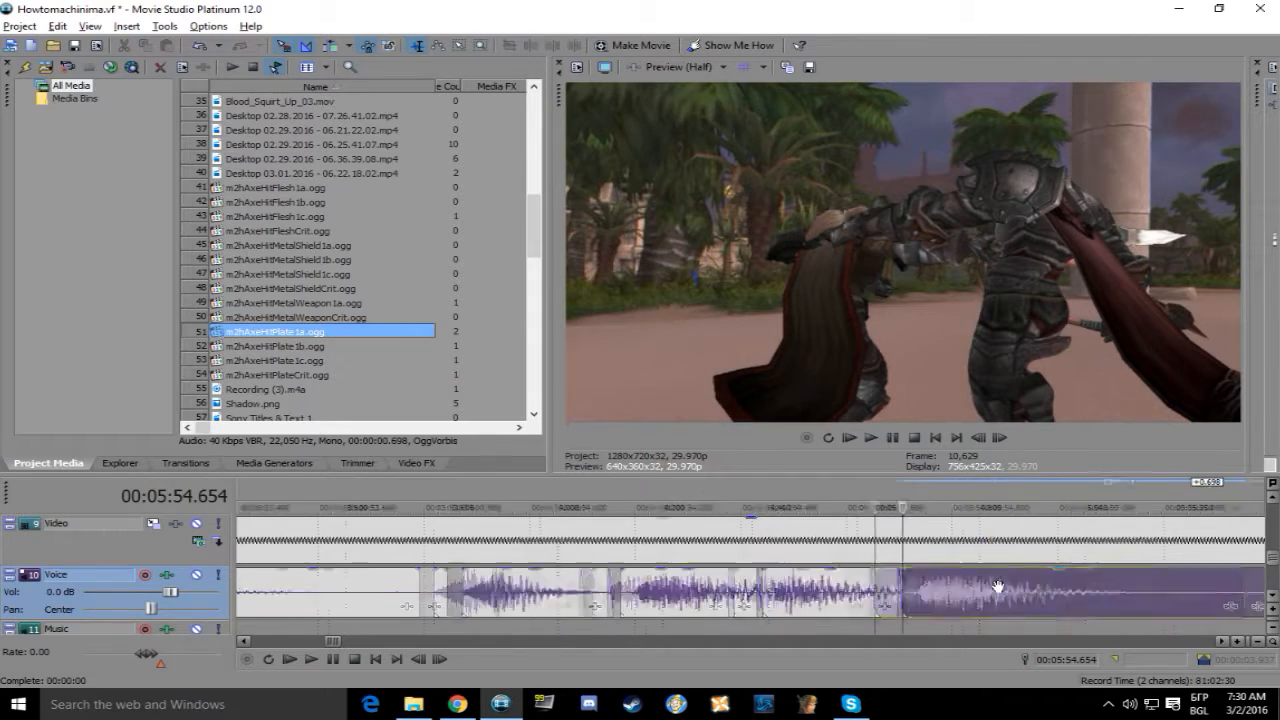
key("Right")
key("Right")
key("Right")
key("Right")
key("Right")
key("Right")
key("Right")
key("Right")
left_click_drag(1086, 592, 1016, 592)
Add a second m2hAxeHitPlate1b.ogg at 00:05:54.921 on the Voice track and trim its end to about 00:05:55.2
double_click(300, 346)
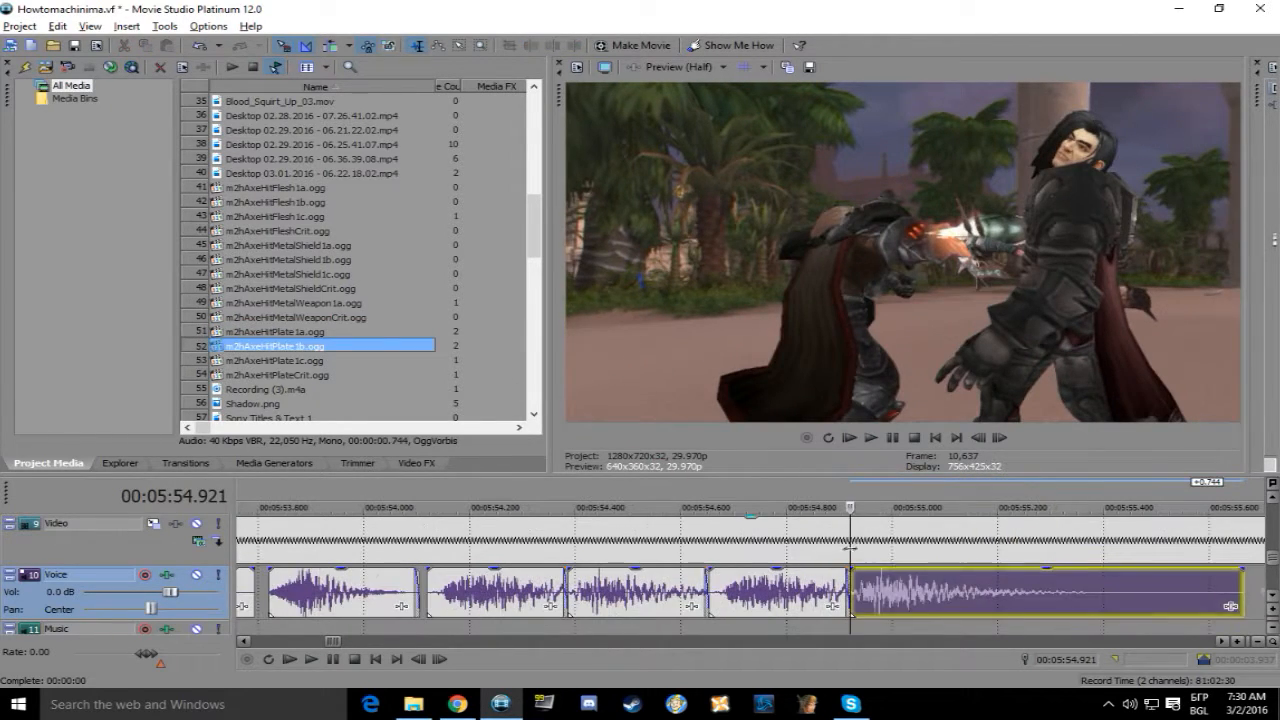
key("Right")
key("Right")
key("Right")
key("Right")
key("Right")
key("Right")
key("Right")
key("Right")
left_click_drag(1243, 590, 991, 590)
Add m2hAxeHitPlate1c.ogg at about 00:05:55.2 on the Voice track and trim its end to the following strike at about 00:05:55.47
left_click_drag(320, 361, 996, 594)
key("Right")
key("Right")
key("Right")
key("Right")
key("Right")
key("Right")
key("Right")
key("Right")
key("Right")
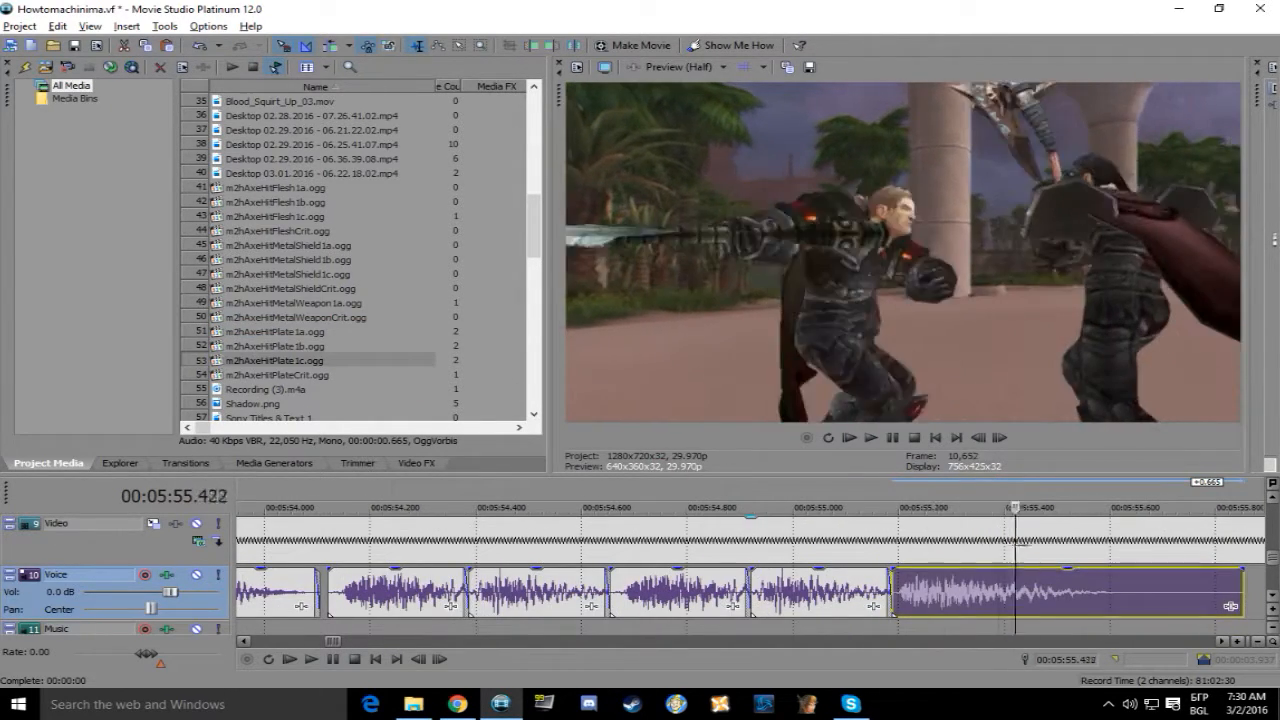
left_click_drag(1241, 585, 1042, 590)
Add m2hAxeHitMetalShield1c.ogg at about 00:05:55.47 on the Voice track and shorten its end by 0.357 seconds
left_click(325, 274)
left_click_drag(325, 285, 1048, 592)
key("Right")
key("Right")
key("Right")
key("Right")
key("Right")
key("Right")
key("Right")
key("Right")
key("Right")
left_click_drag(1236, 590, 1047, 590)
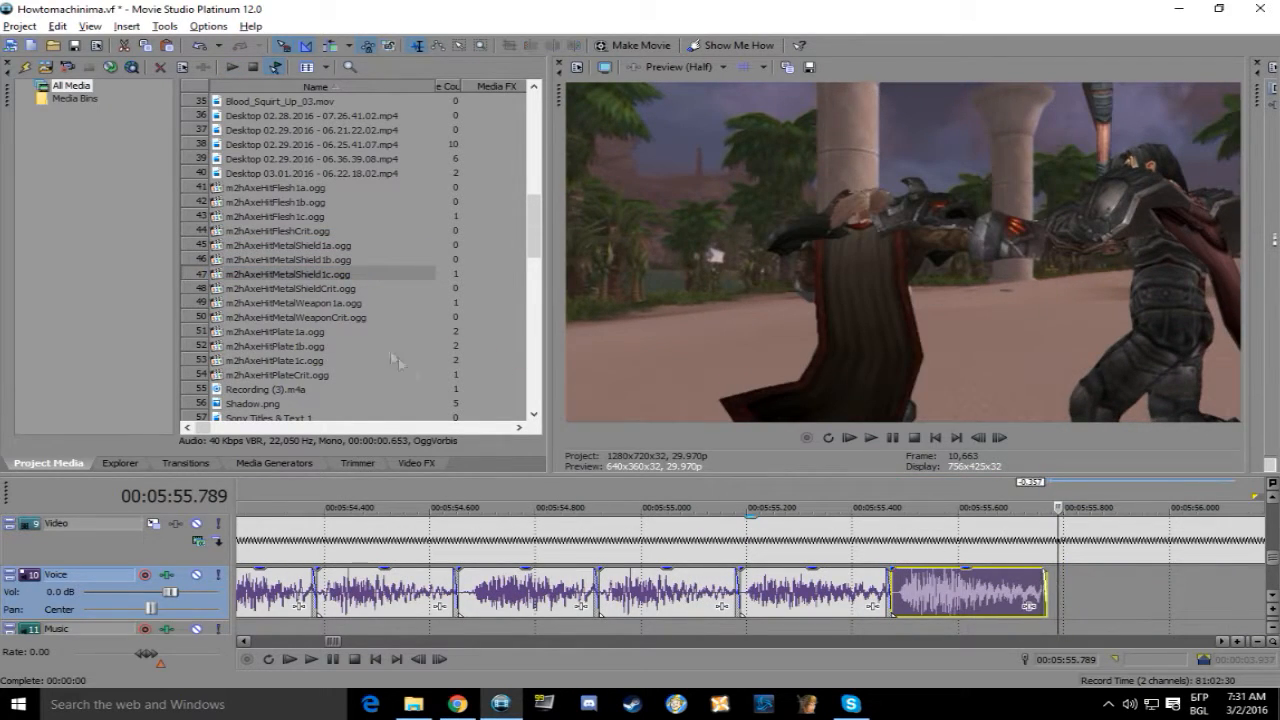
Add m2hAxeHitMetalShield1b.ogg directly after the m2hAxeHitMetalShield1c sound and trim its end to the next strike
left_click(325, 259)
left_click_drag(325, 259, 1050, 592)
key("Right")
key("Right")
key("Right")
key("Right")
key("Right")
key("Right")
key("Right")
key("Right")
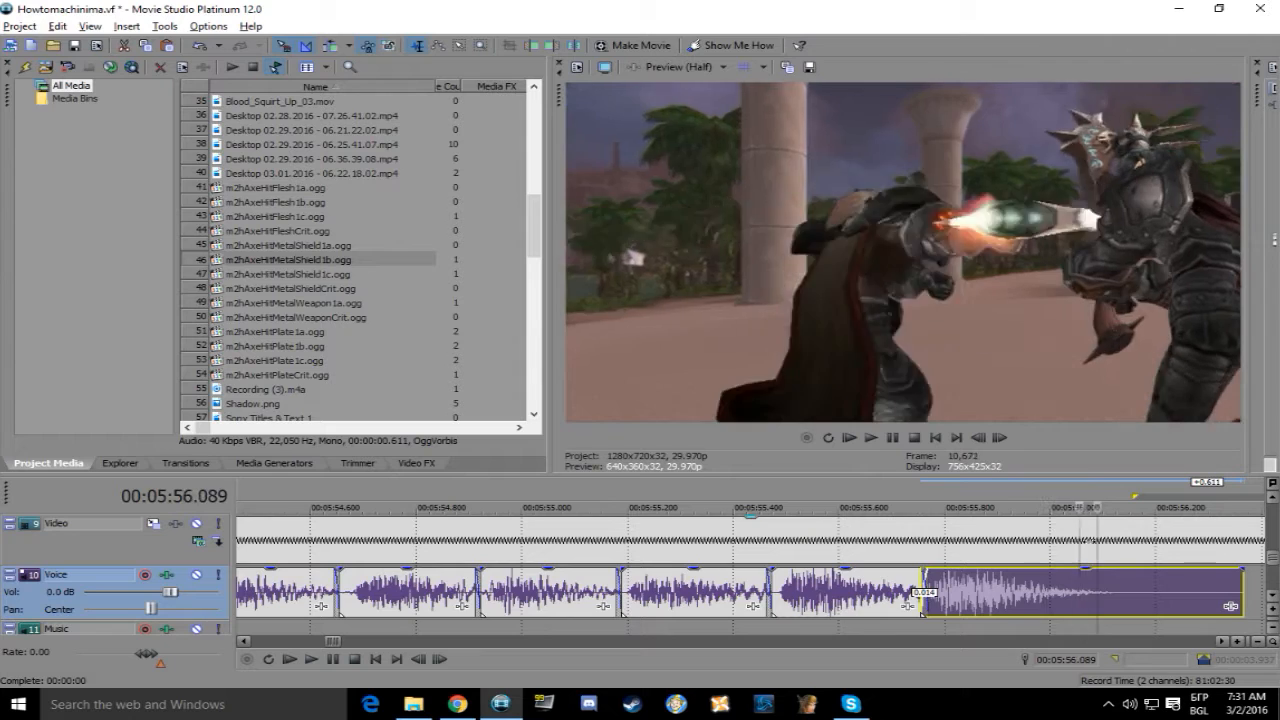
left_click_drag(1242, 590, 1078, 590)
Add m2hAxeHitMetalShield1a.ogg after the previous shield sound, overlap the two by 0.046 seconds, and trim its end to the next strike
left_click_drag(380, 246, 1080, 592)
left_click_drag(906, 590, 882, 590)
key("Right")
key("Right")
key("Right")
key("Right")
key("Right")
key("Right")
key("Right")
key("Right")
key("Right")
key("Right")
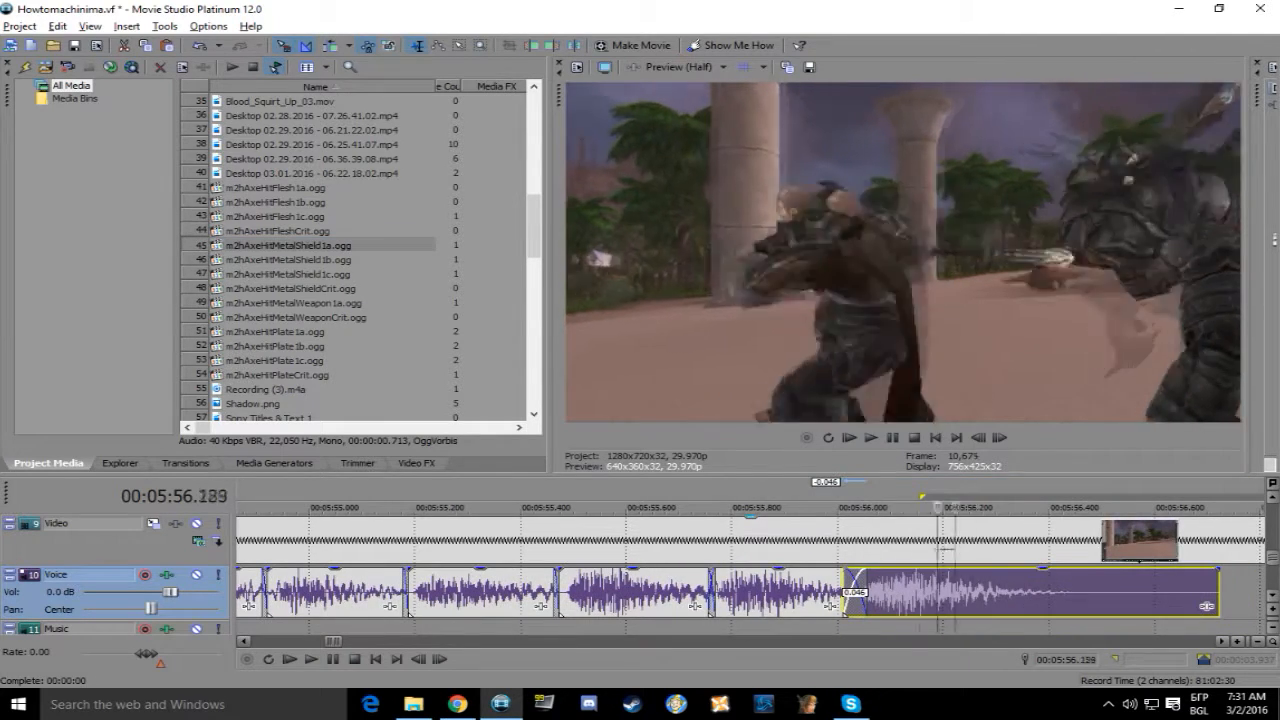
left_click_drag(1219, 590, 1037, 590)
Add m2hAxeHitPlateCrit.ogg to the Voice track after the m2hAxeHitMetalShield1a sound, at about 00:05:56.4
left_click_drag(300, 375, 1050, 588)
key("Return")
key("Return")
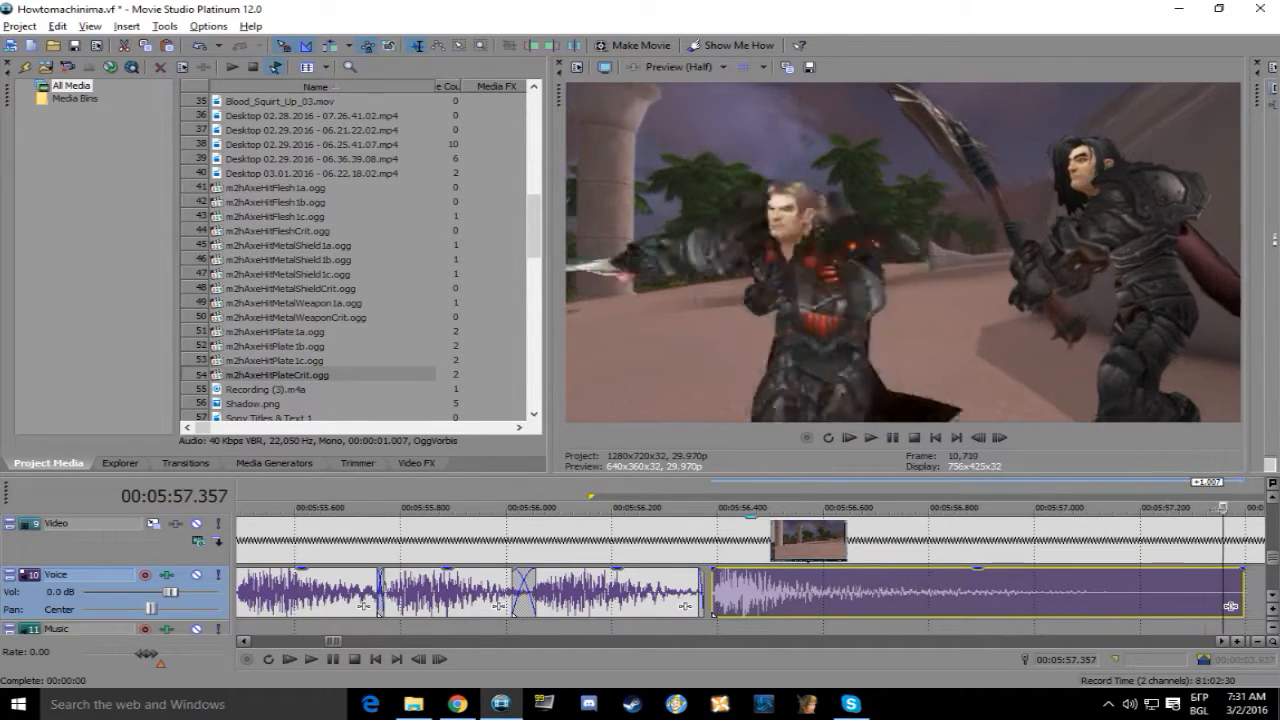
Examine the video frame by frame around the last plate hit to check the timing of the impact
scroll(752, 540, "down", 4)
mouse_move(752, 537)
left_mouse_down()
mouse_move(777, 526)
mouse_move(731, 530)
left_mouse_up()
scroll(849, 534, "up", 2)
scroll(740, 535, "up", 4)
scroll(777, 536, "up", 3)
left_click_drag(819, 540, 741, 540)
left_click(702, 593)
key("Right")
key("Right")
key("Right")
key("Right")
key("Right")
key("Right")
key("Right")
key("Right")
Try m2hAxeHitMetalWeaponCrit.ogg on the Voice track near the final plate hit, play it back, and remove it
scroll(740, 590, "down", 7)
left_click_drag(344, 318, 583, 586)
scroll(650, 588, "down", 5)
left_click(545, 590)
left_click(871, 438)
left_click(893, 438)
left_click(677, 593)
key("Delete")
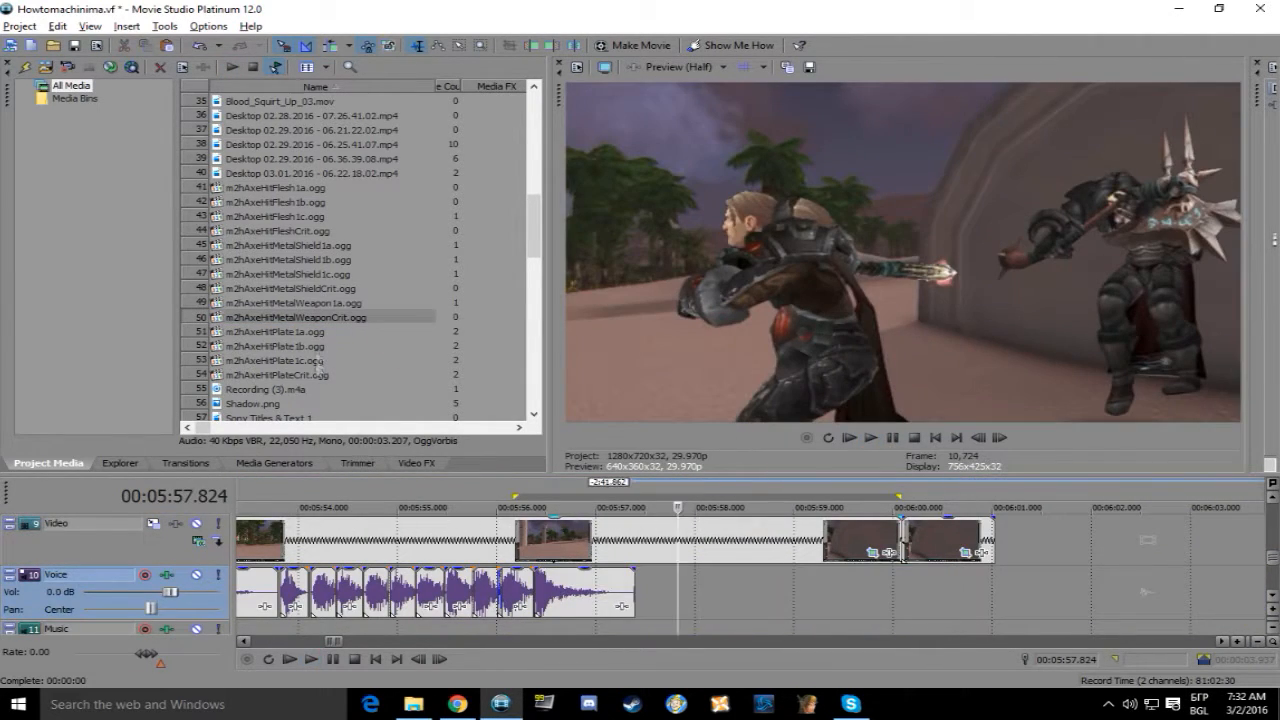
Preview the flesh hit sounds, add m2hAxeHitFleshCrit.ogg to the Voice track at about 00:05:57.5, and align it with the strike
left_click(305, 233)
left_click(303, 203)
left_click(303, 189)
left_click_drag(305, 232, 626, 592)
left_click(612, 592)
scroll(630, 592, "up", 4)
left_click(871, 438)
left_click(893, 438)
left_click_drag(804, 593, 858, 593)
Examine the video frame by frame around the added flesh hit and play it back to check its timing
left_click(713, 593)
key("Right")
key("Right")
key("Right")
key("Right")
key("Right")
key("Right")
left_click(475, 540)
left_click(871, 438)
left_click(894, 439)
Add m2hAxeHitFlesh1b.ogg to the Voice track at the next strike, starting at about 00:05:58.9
scroll(760, 570, "down", 4)
left_click(783, 540)
left_click(871, 438)
left_click(893, 438)
left_click_drag(300, 204, 836, 592)
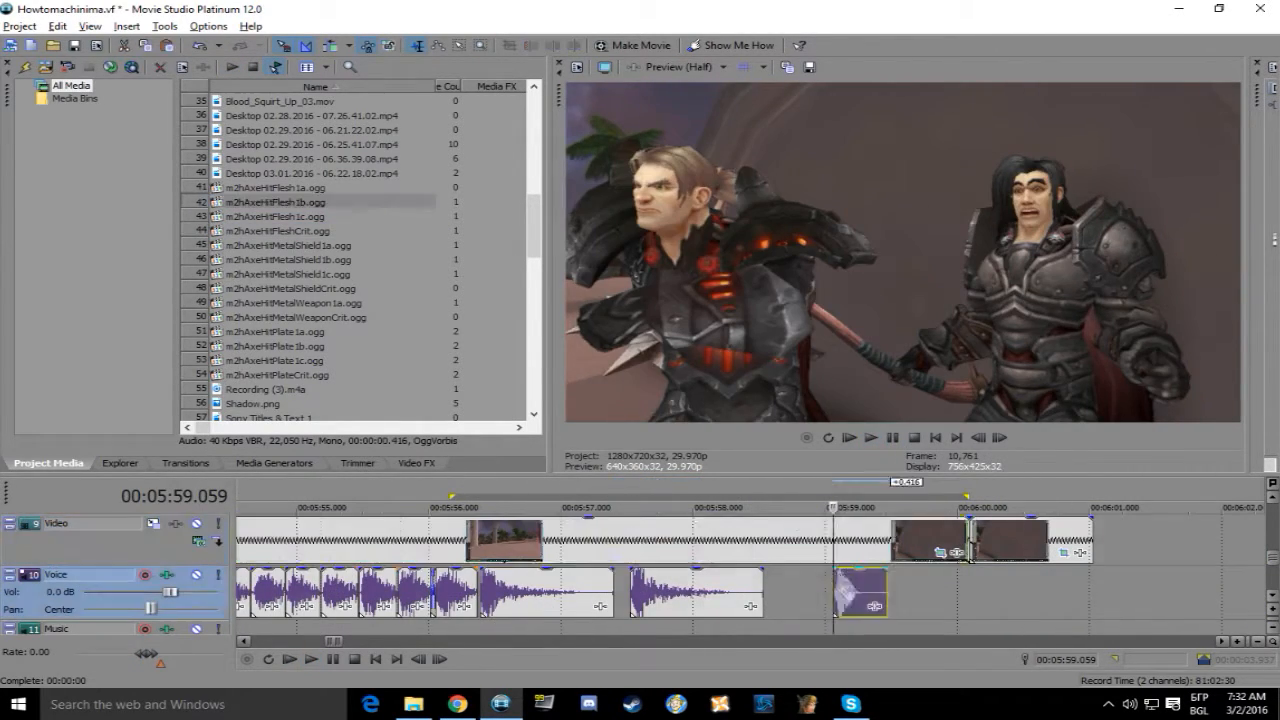
scroll(836, 592, "up", 4)
left_click(775, 590)
left_click_drag(773, 540, 687, 540)
left_click_drag(757, 582, 687, 582)
Add m2hAxeHitFleshCrit.ogg at the end of the m2hAxeHitFlesh1b sound, at about 00:05:59.2, and play back the final strikes
left_click_drag(687, 540, 848, 540)
left_click(297, 232)
left_click_drag(302, 233, 826, 592)
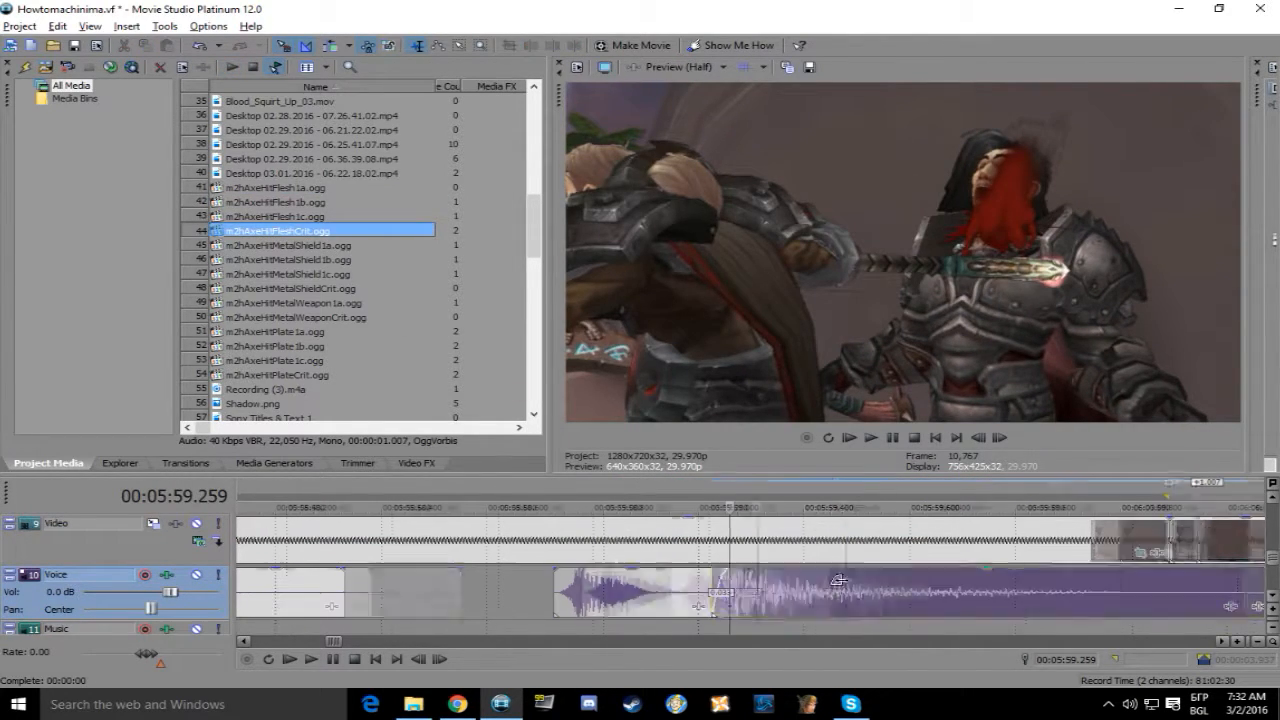
left_click(523, 540)
left_click(873, 438)
scroll(780, 560, "down", 4)
left_click(472, 585)
left_click(871, 438)
left_click(895, 438)
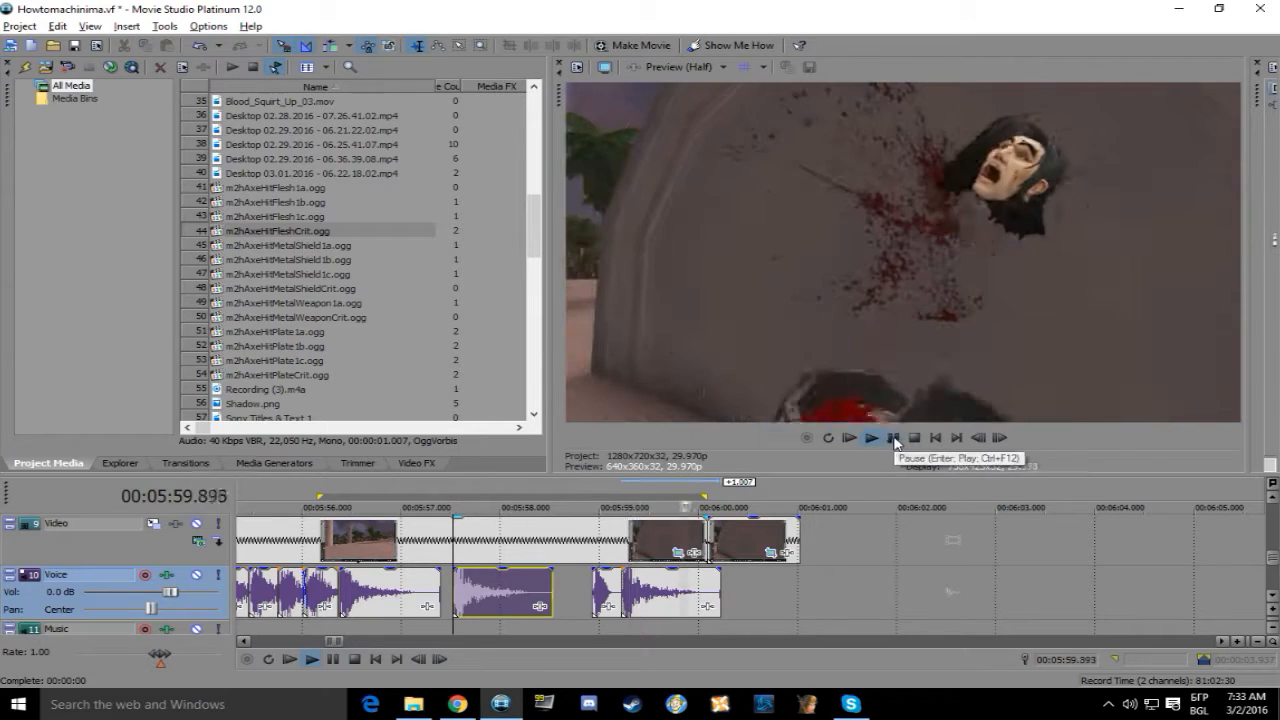
Add m2hAxeHitFlesh1a.ogg to the Voice track at about 00:05:58.7 and end it just before the m2hAxeHitFlesh1b sound
left_click(300, 217)
left_click(300, 189)
left_click_drag(300, 189, 556, 592)
left_click(580, 592)
scroll(580, 592, "up", 4)
left_click_drag(804, 606, 840, 590)
key("space")
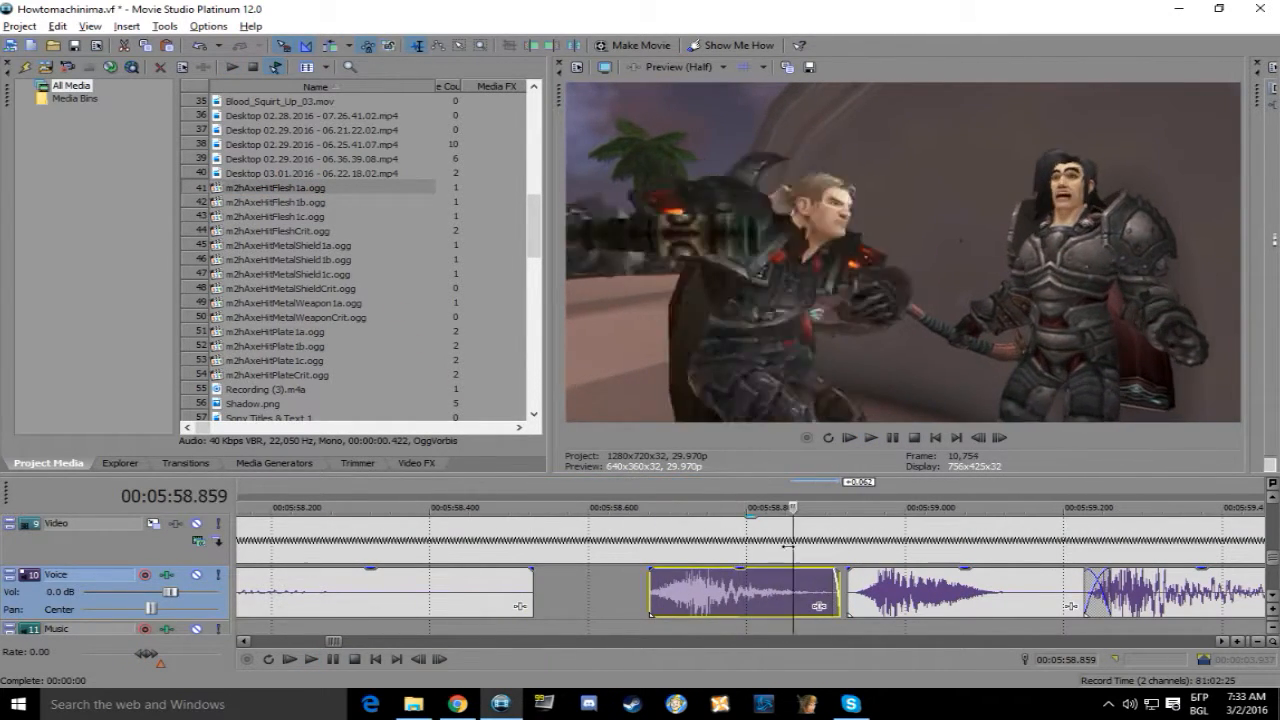
Play back the fight scene to check all the hit sounds against the strikes
left_click(445, 540)
scroll(445, 540, "down", 4)
left_click(871, 438)
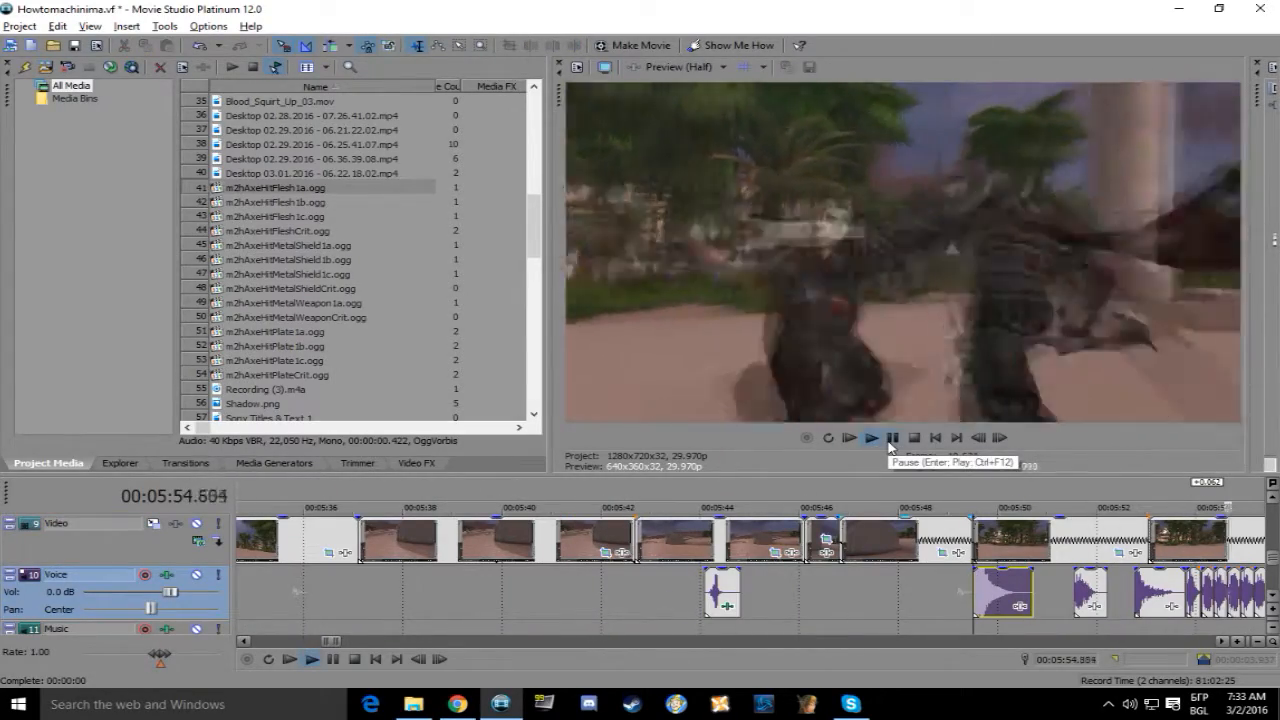
key("space")
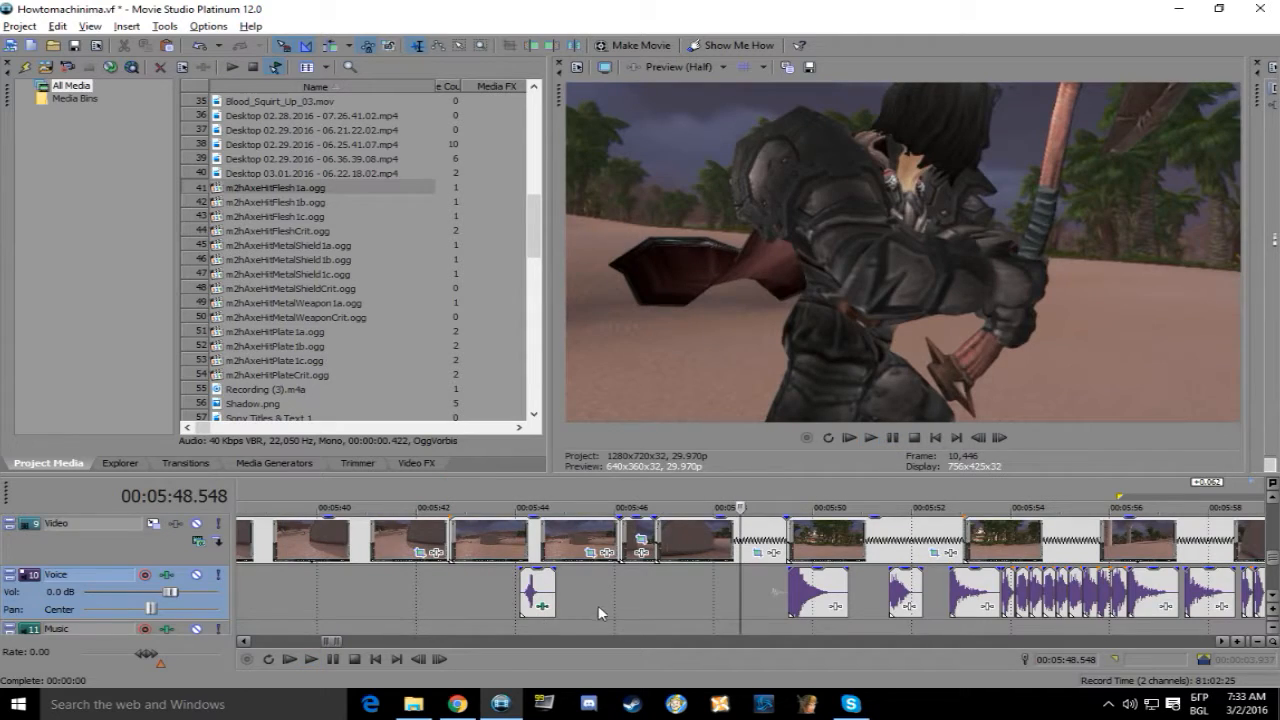
Switch to File Explorer and import the six sounds mWooshLarge1 through mWooshMedium2 from the Weapons\WeaponSwings folder into the project media
left_click(413, 704)
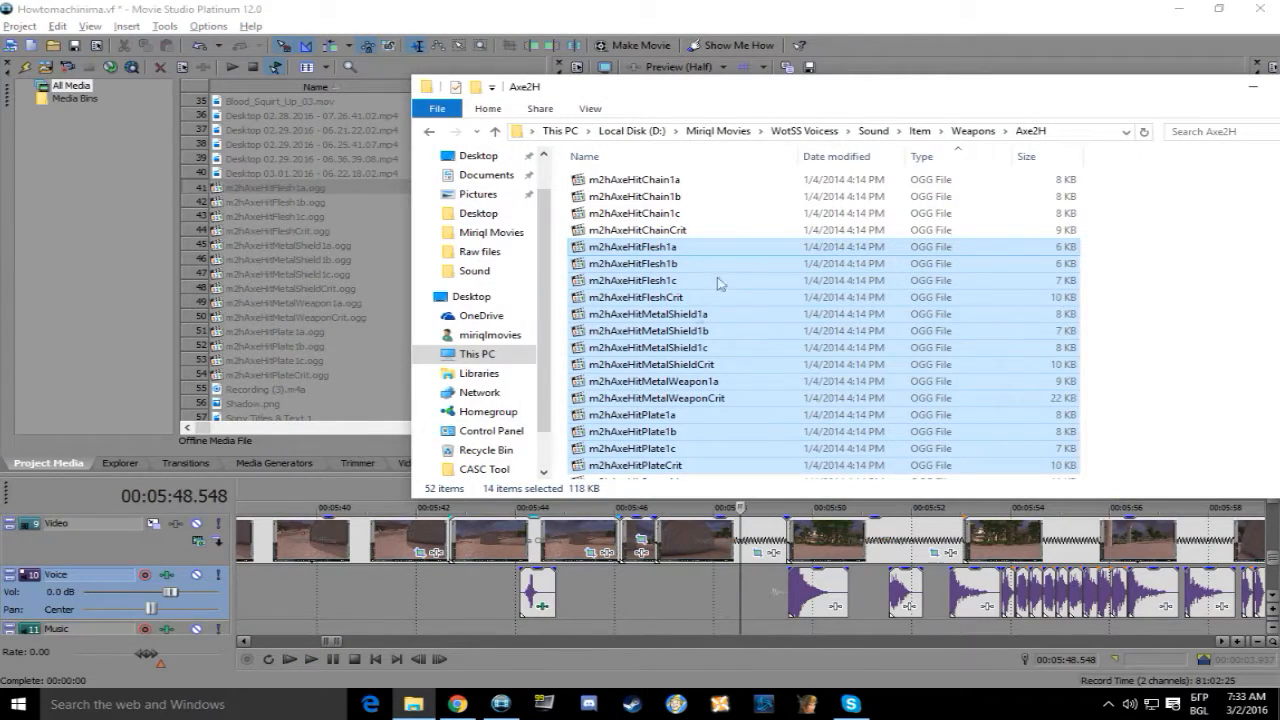
left_click(958, 131)
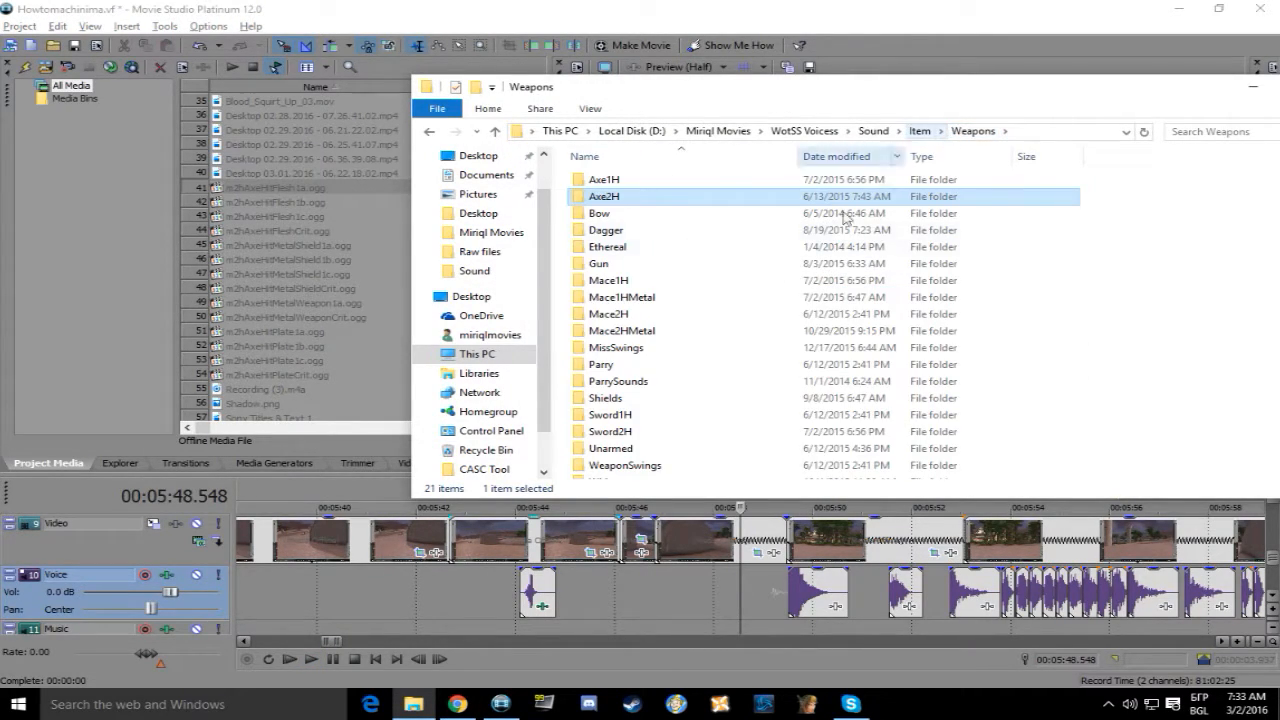
scroll(845, 218, "down", 2)
double_click(705, 420)
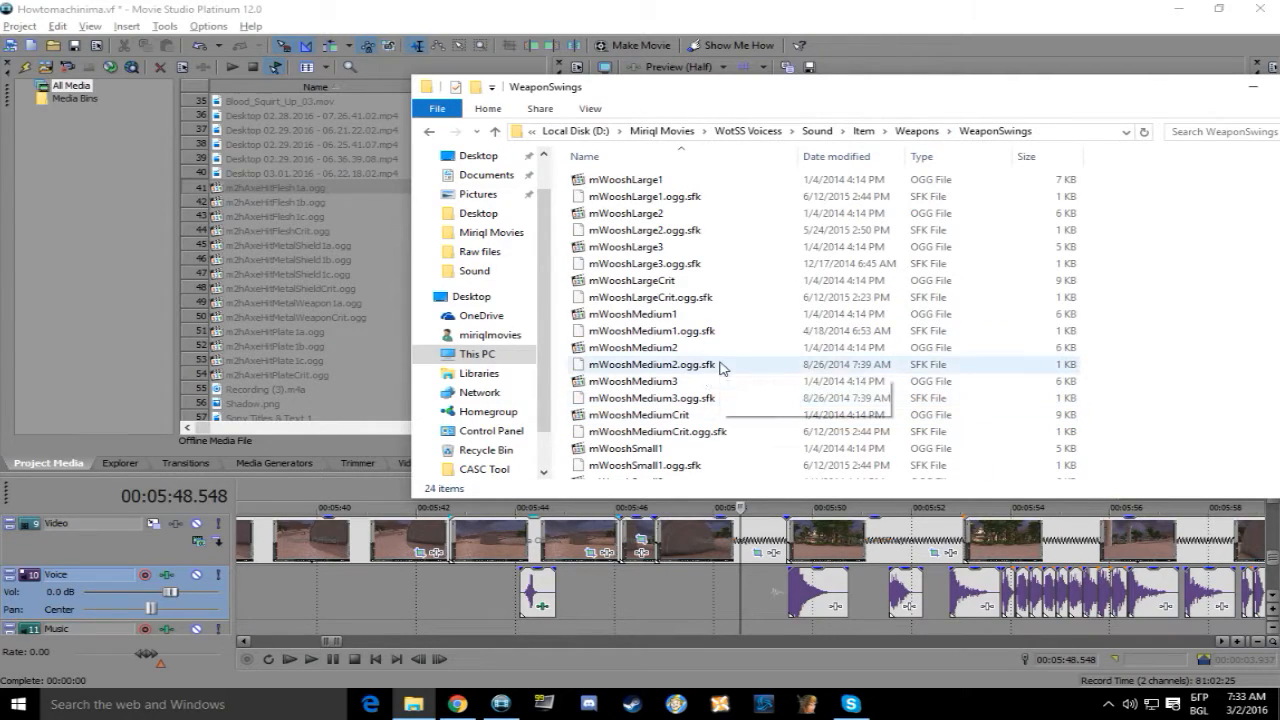
left_click(930, 156)
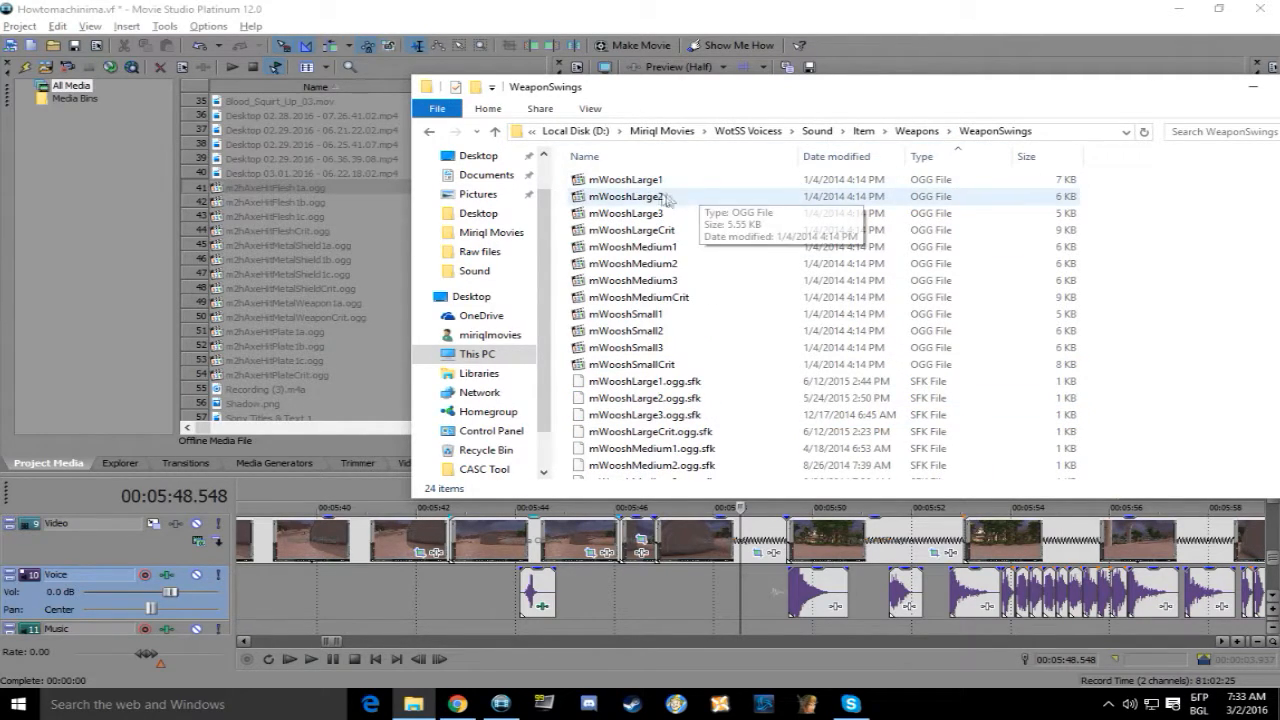
left_click(632, 180)
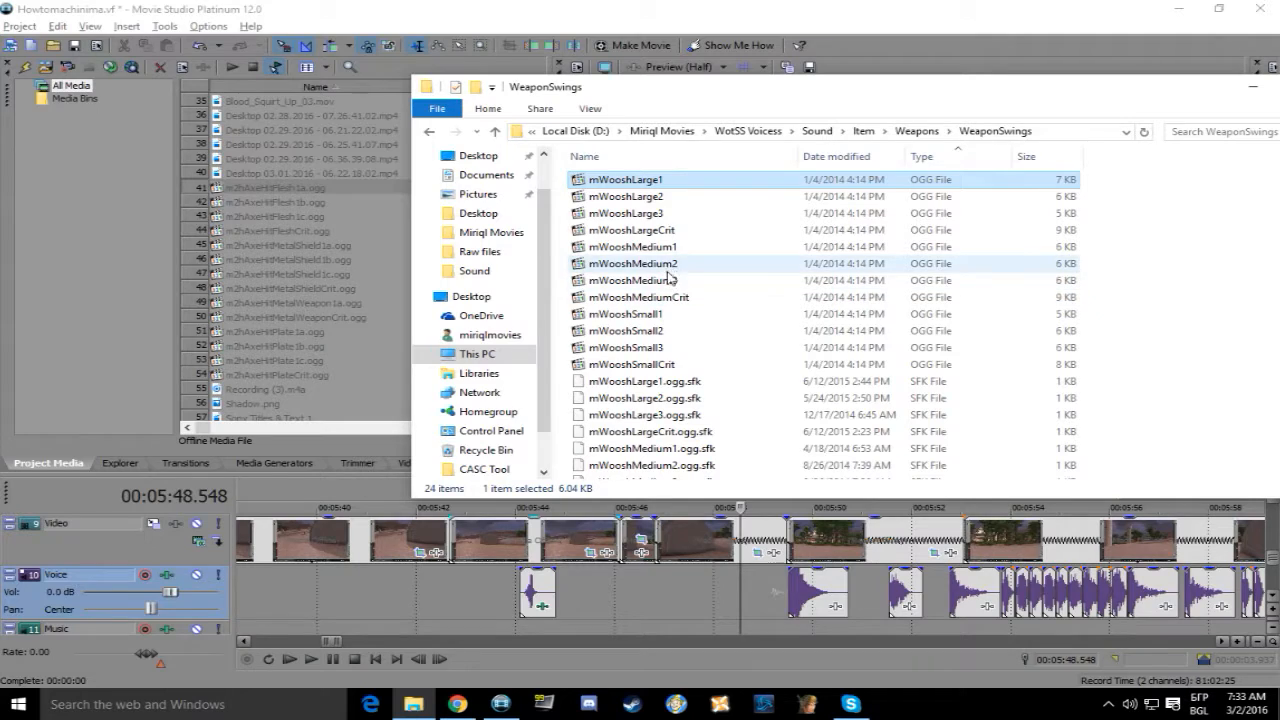
left_click(673, 264, "shift")
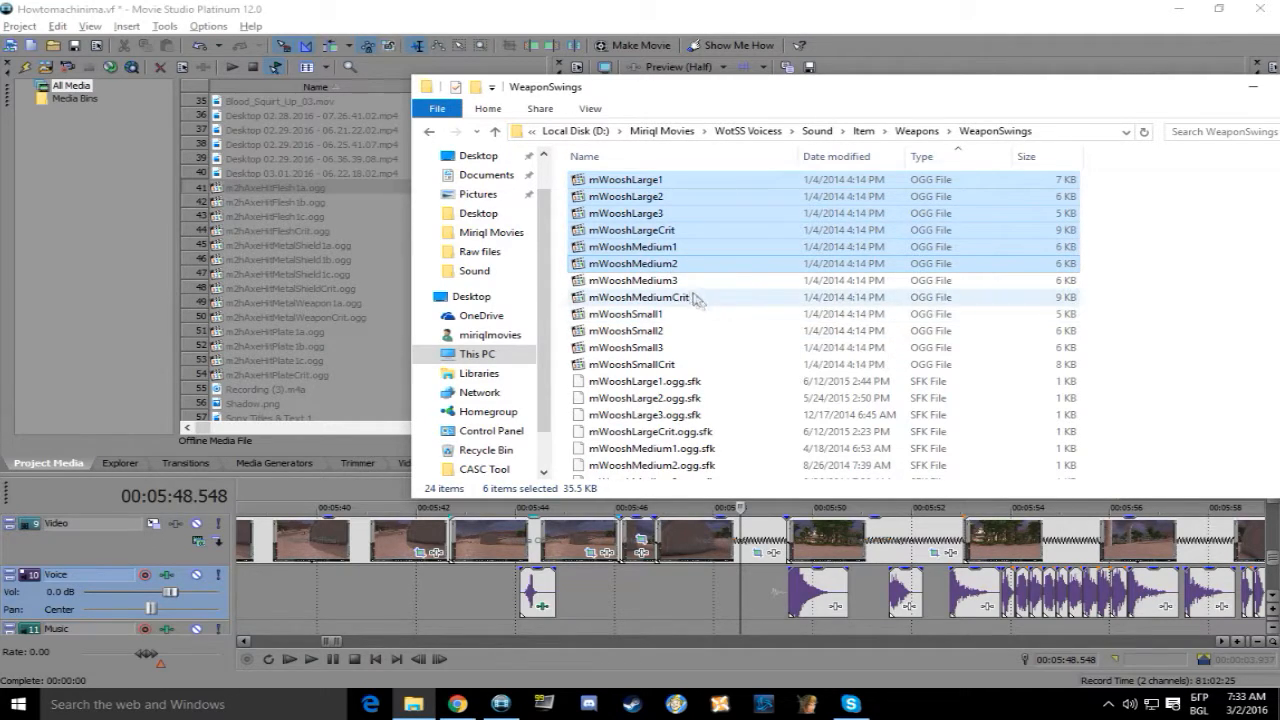
left_click_drag(330, 297, 330, 300)
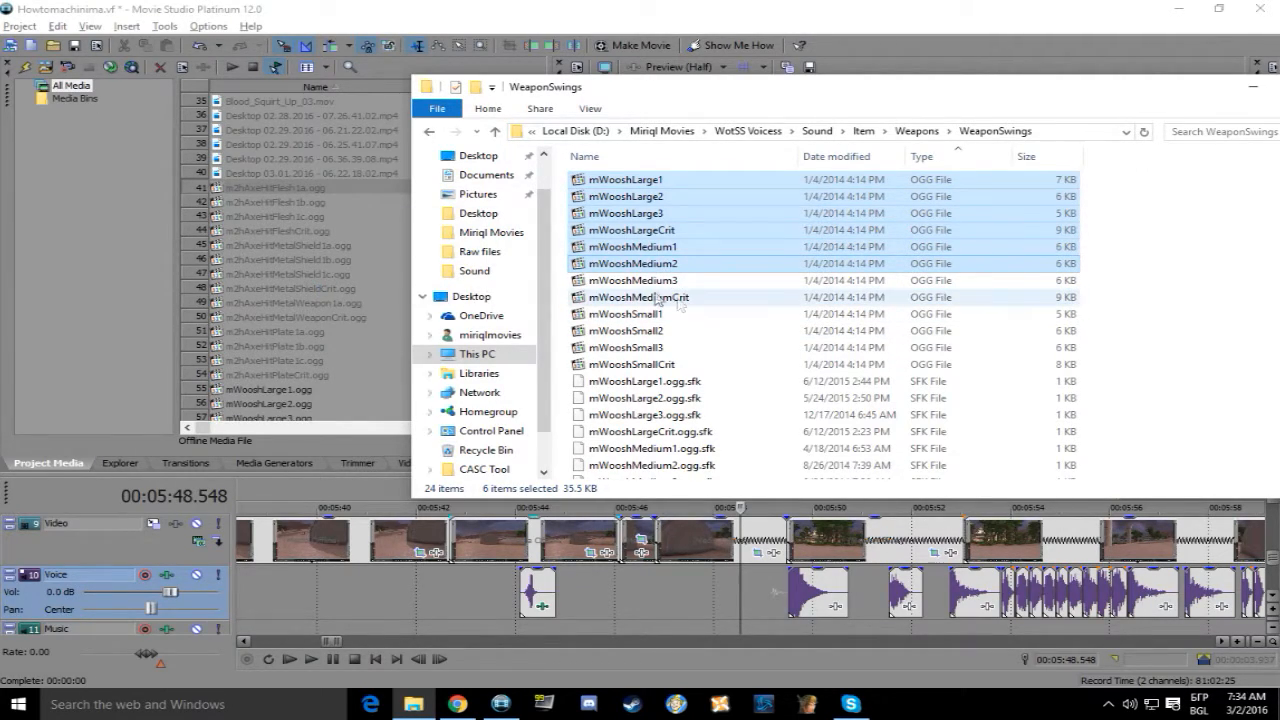
Import UnarmedAttackMediumB and UnarmedParryMetalA from the Weapons\Unarmed folder into the project media
left_click(916, 131)
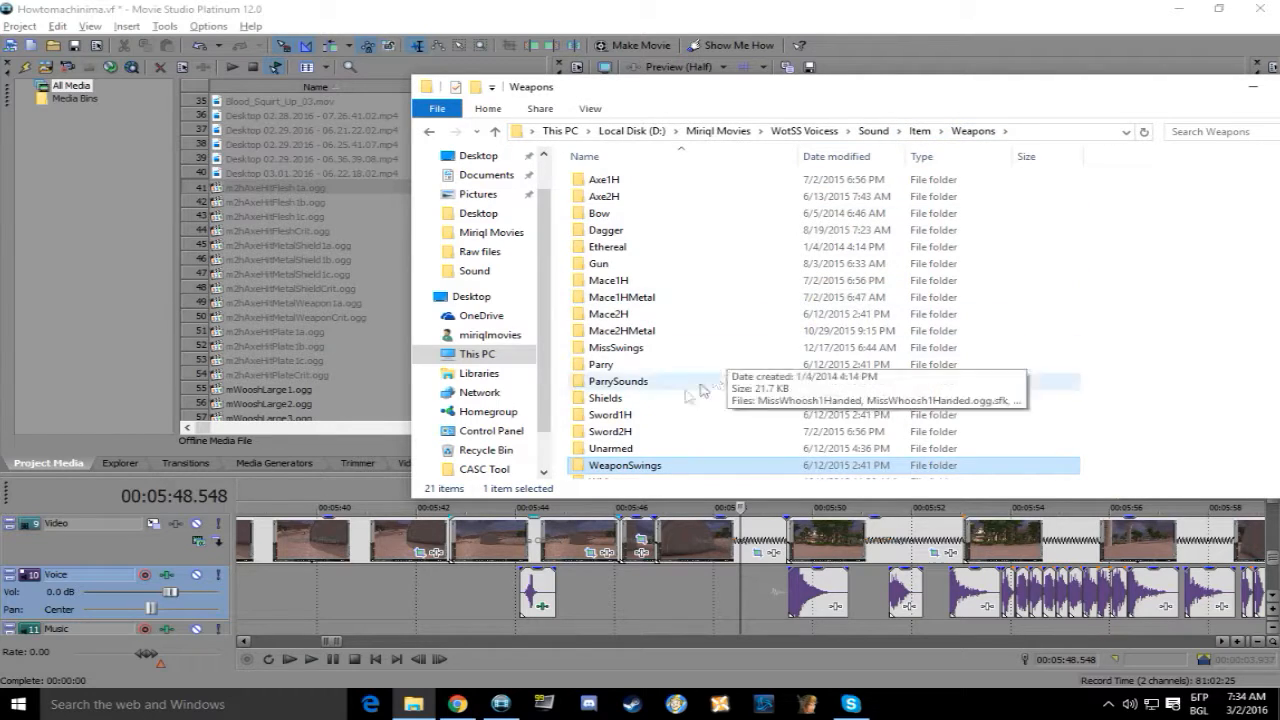
double_click(635, 452)
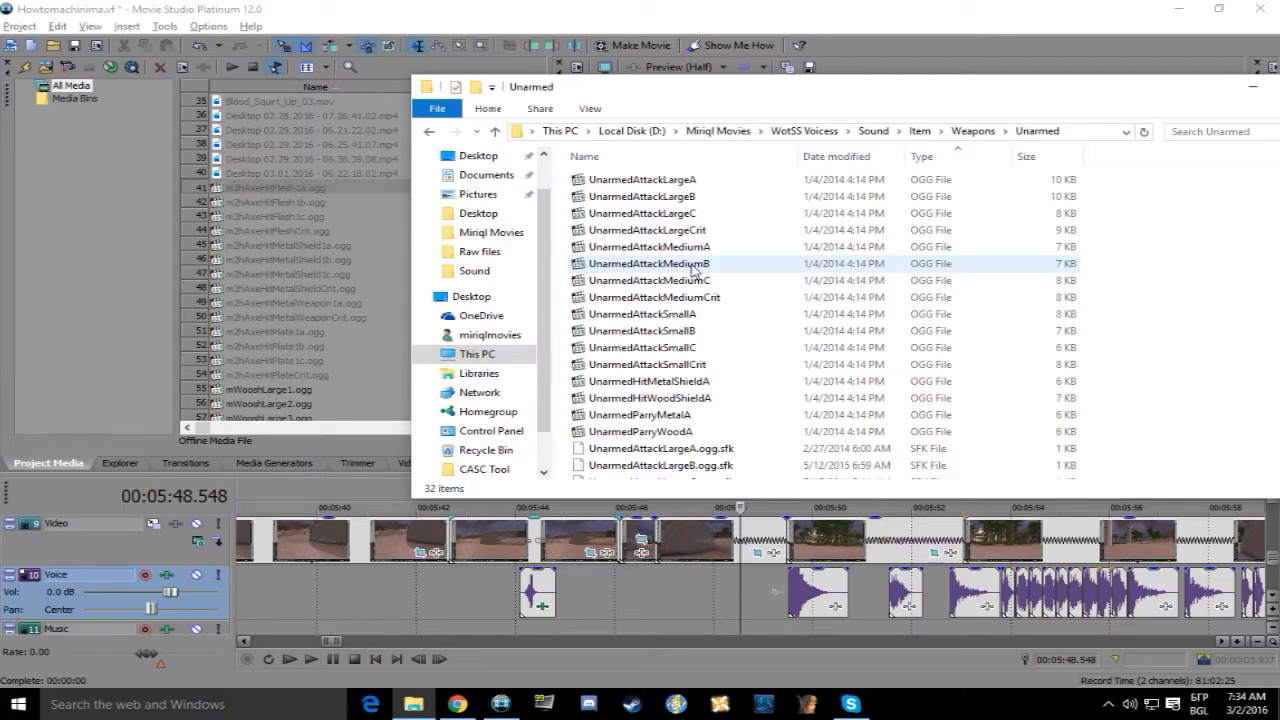
left_click_drag(688, 268, 604, 484)
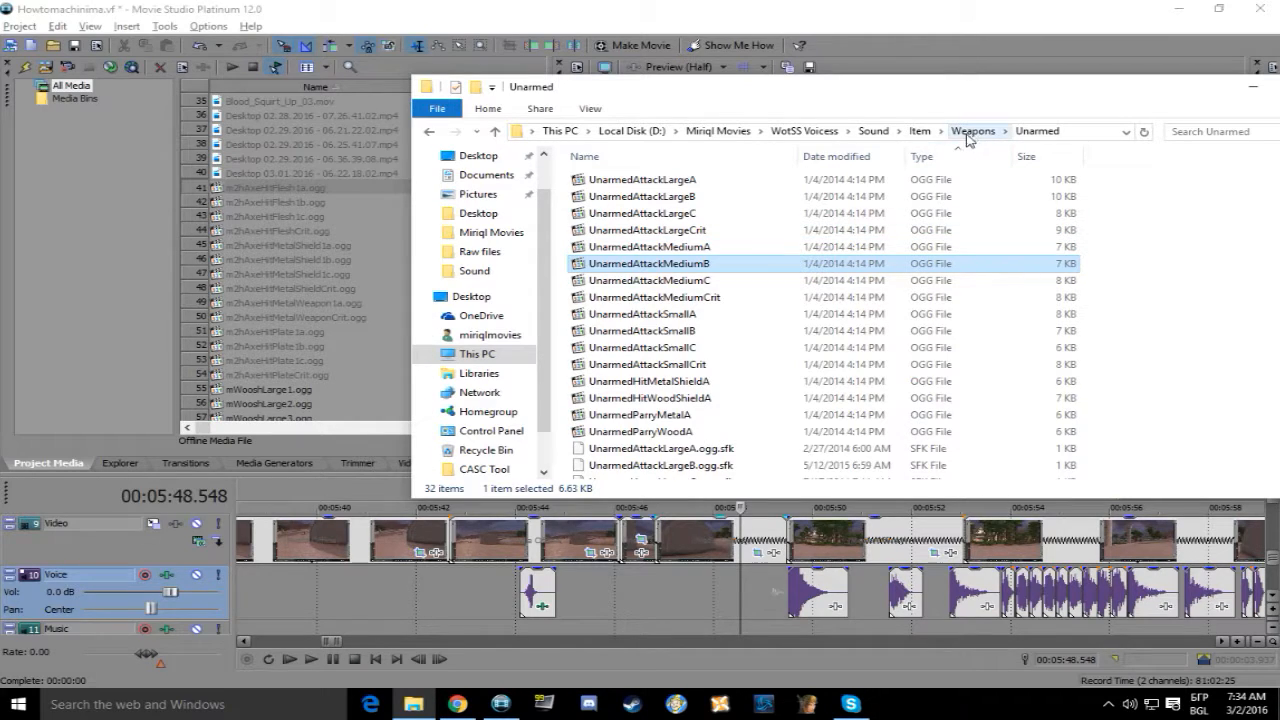
left_click_drag(700, 414, 367, 332)
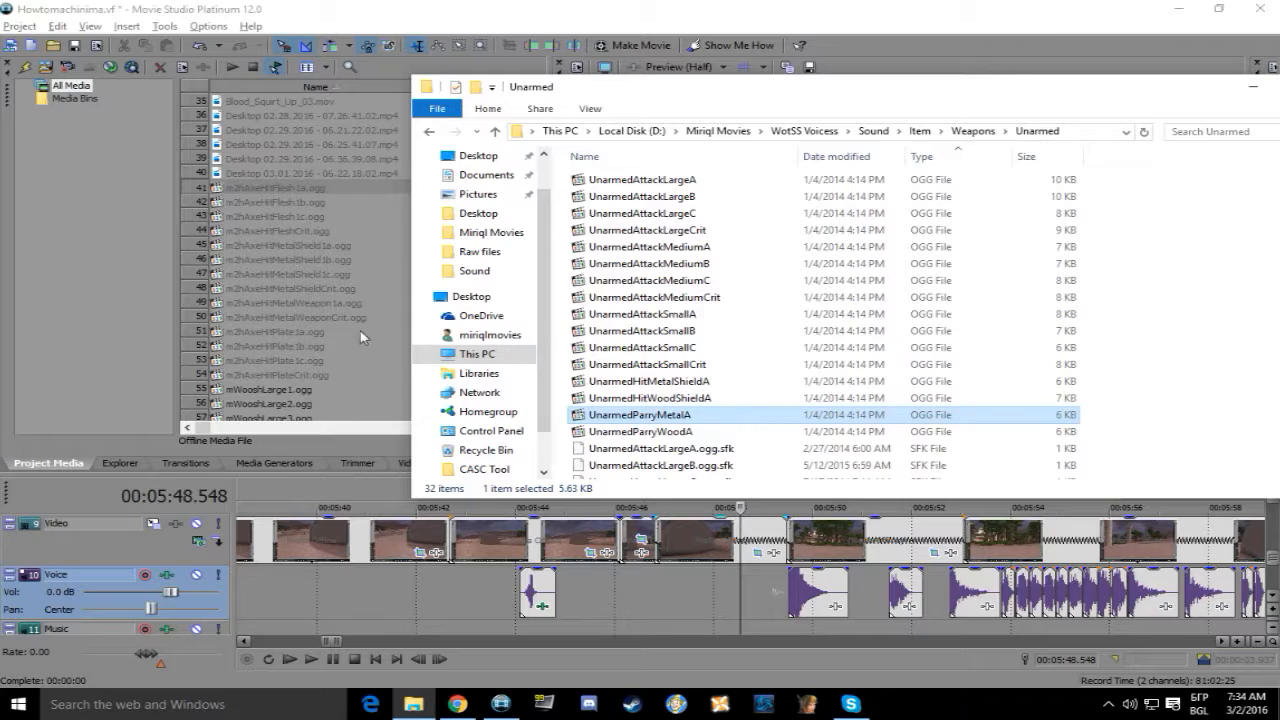
Import MissWhoosh1Handed and MissWhoosh2Handed from the Weapons\MissSwings folder and return to Movie Studio
left_click(921, 132)
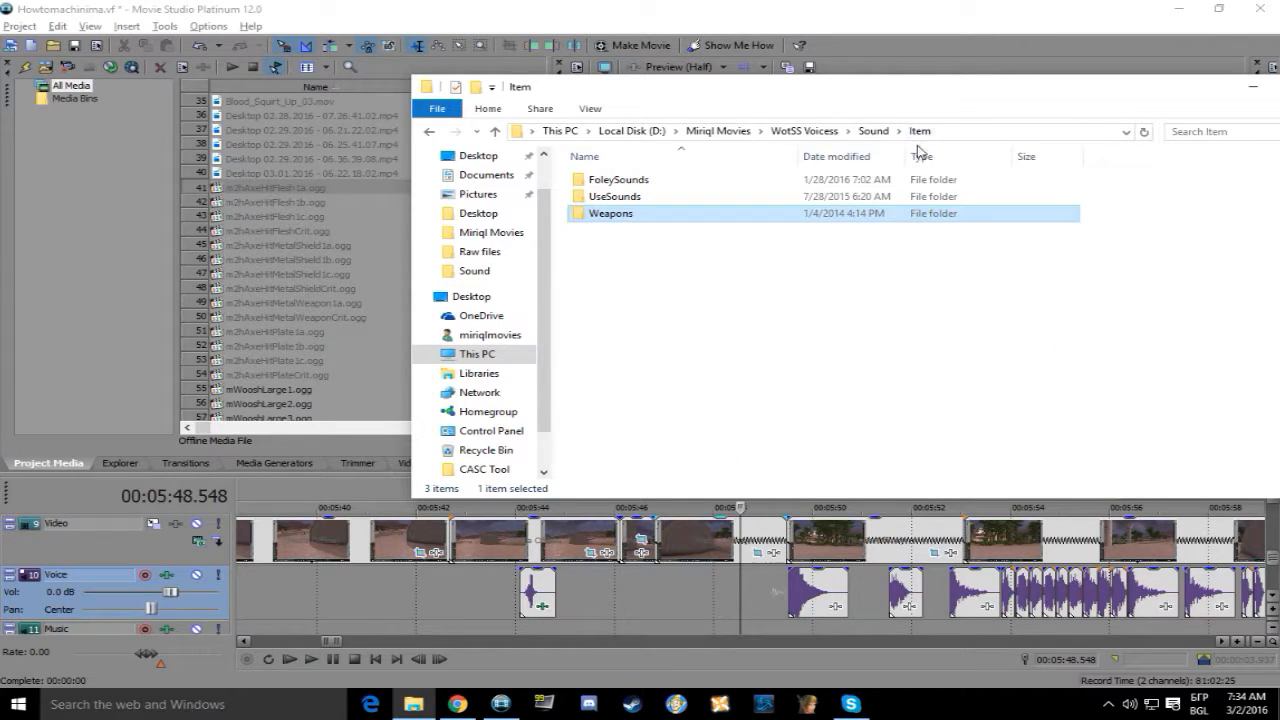
double_click(630, 214)
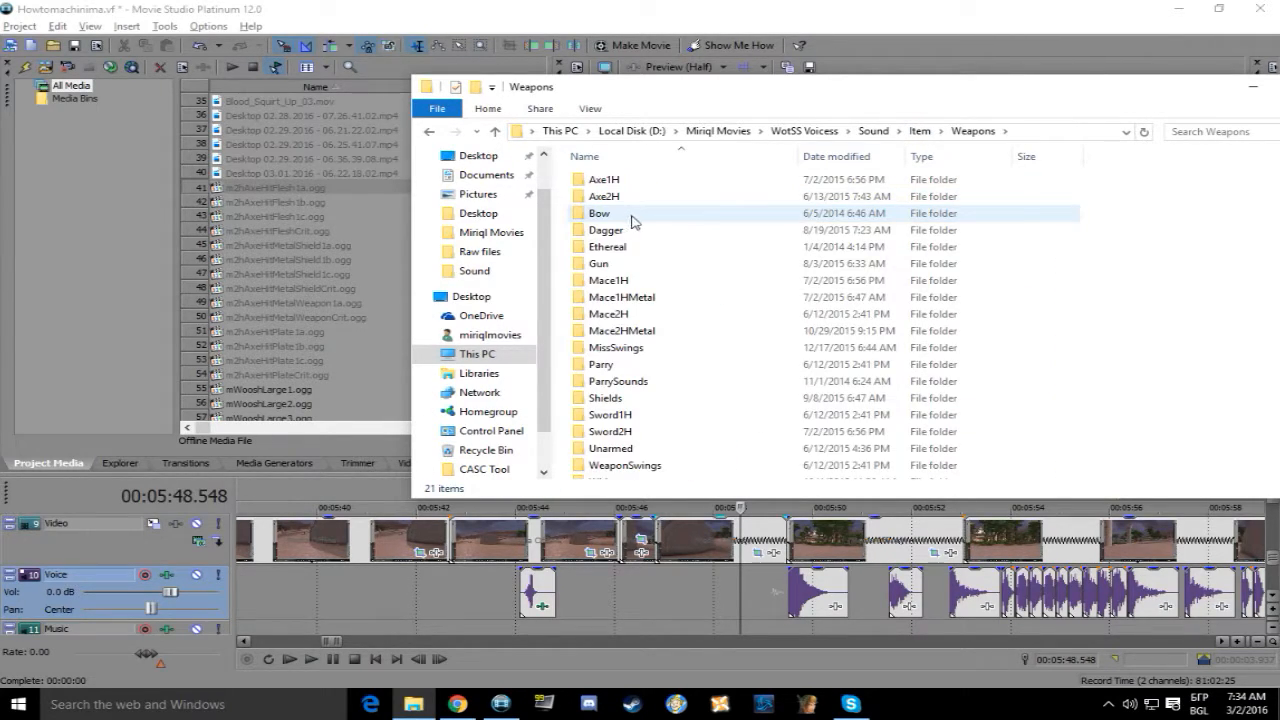
double_click(630, 348)
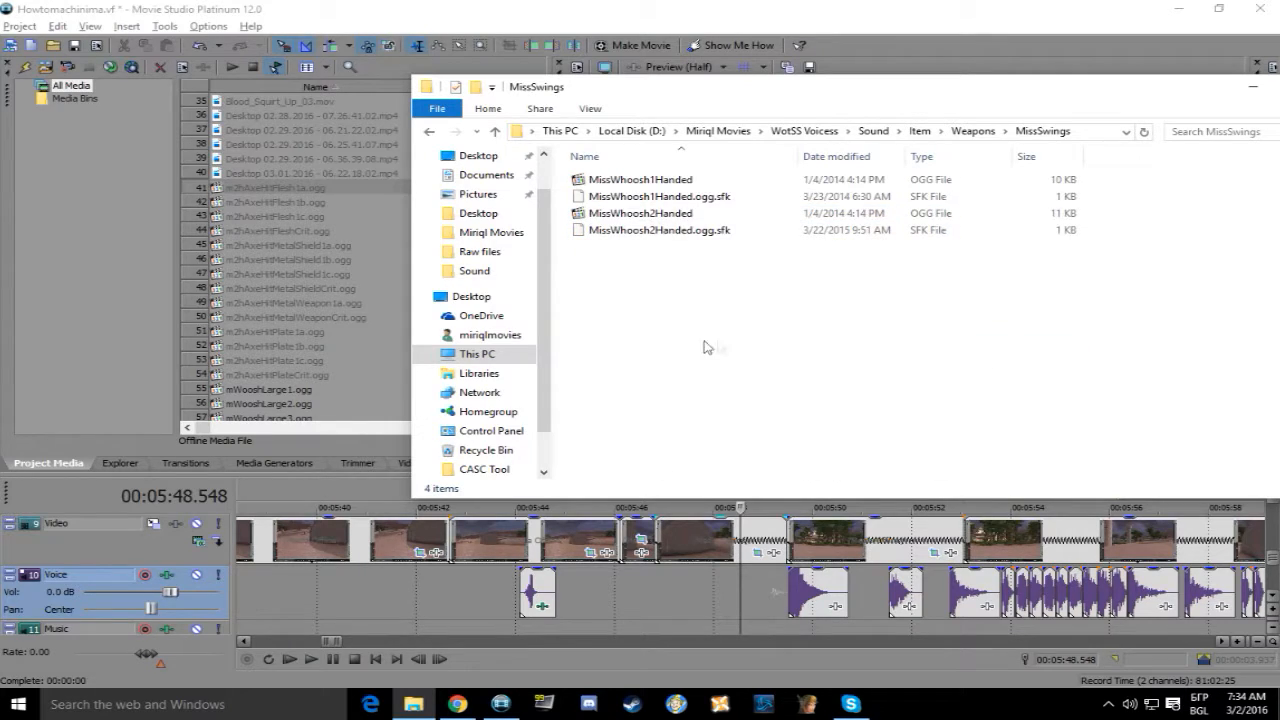
left_click(640, 179)
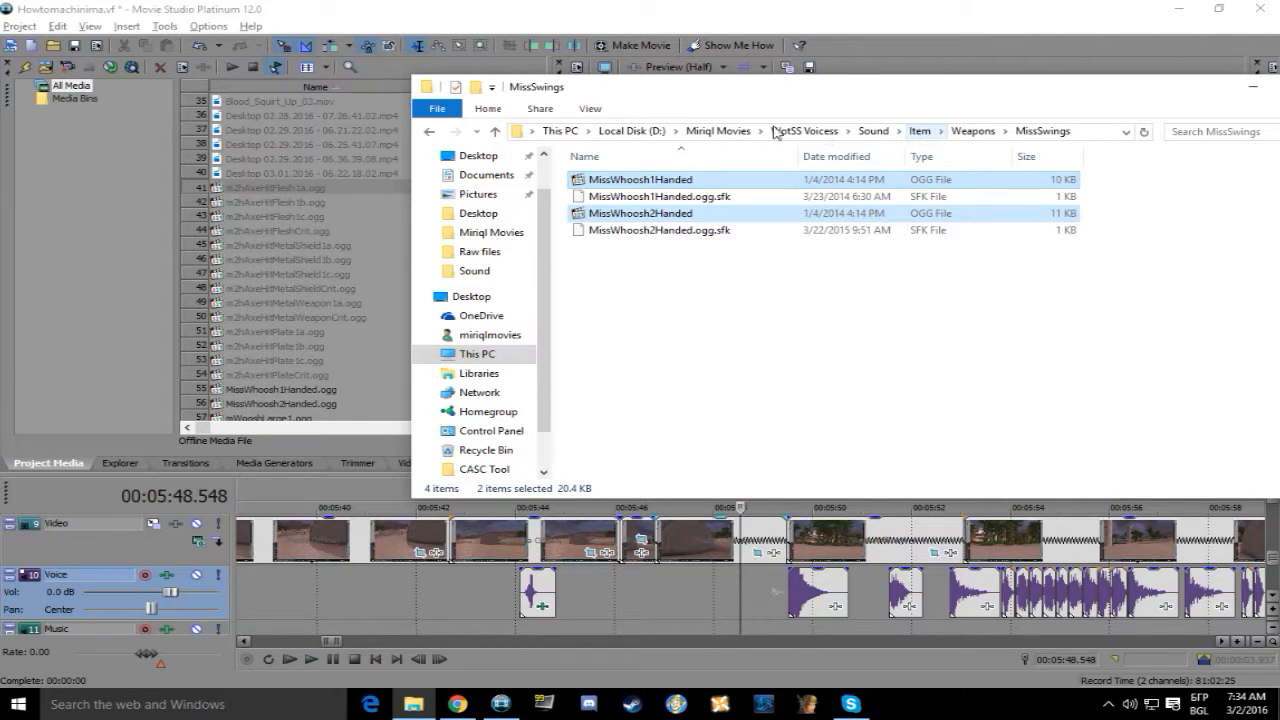
left_click(567, 13)
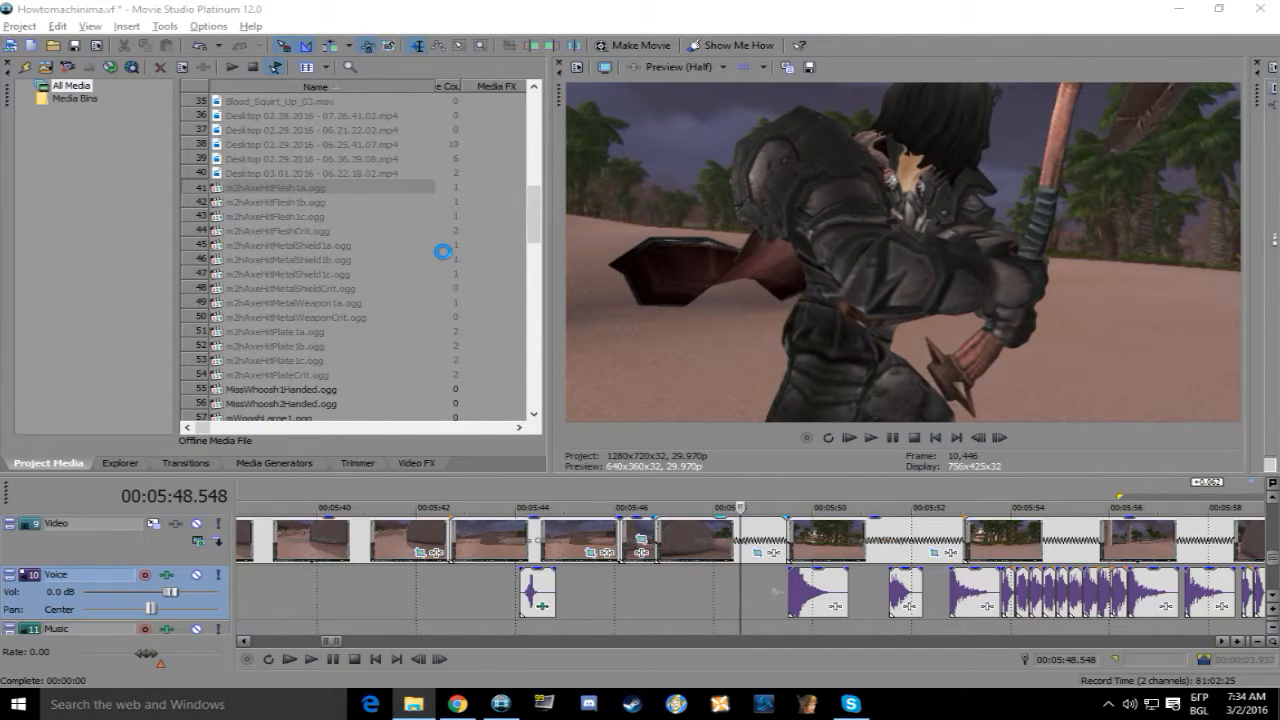
Add UnarmedParryMetalA.ogg to the Music track at about 00:05:56.7, align it with the impact, and play it back
scroll(497, 268, "down", 4)
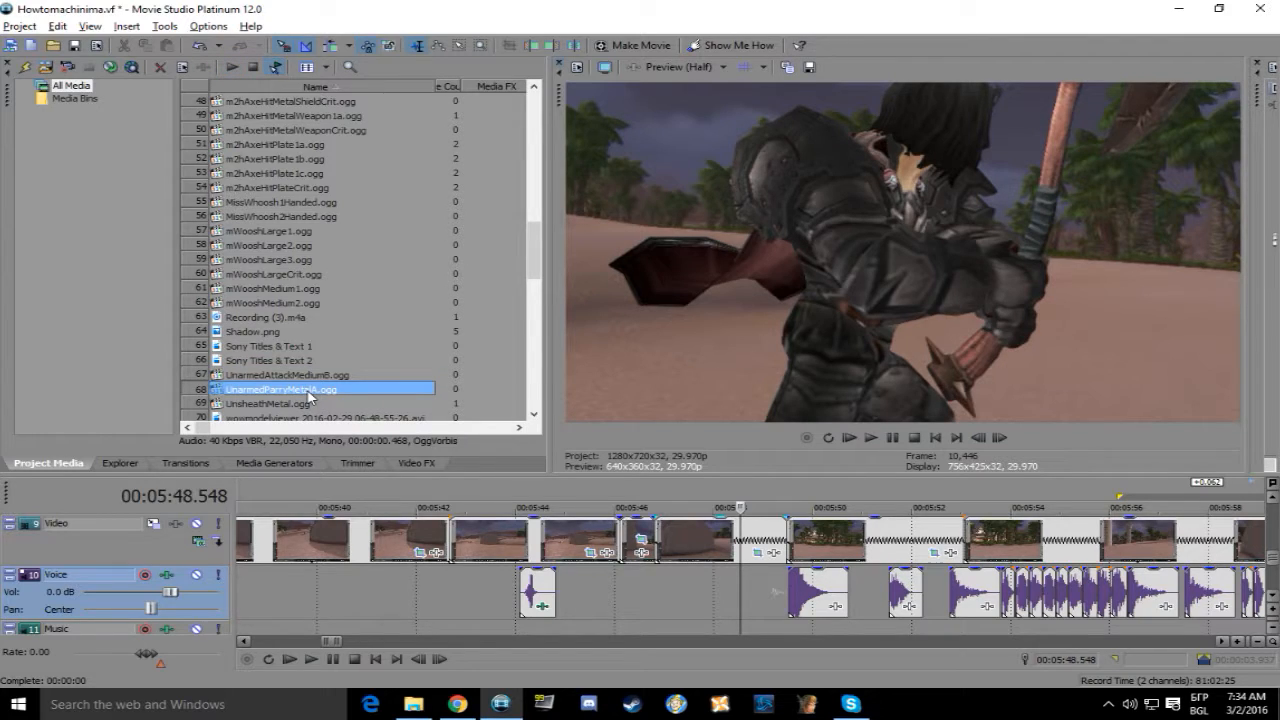
left_click_drag(1063, 625, 1130, 598)
scroll(849, 605, "up", 5)
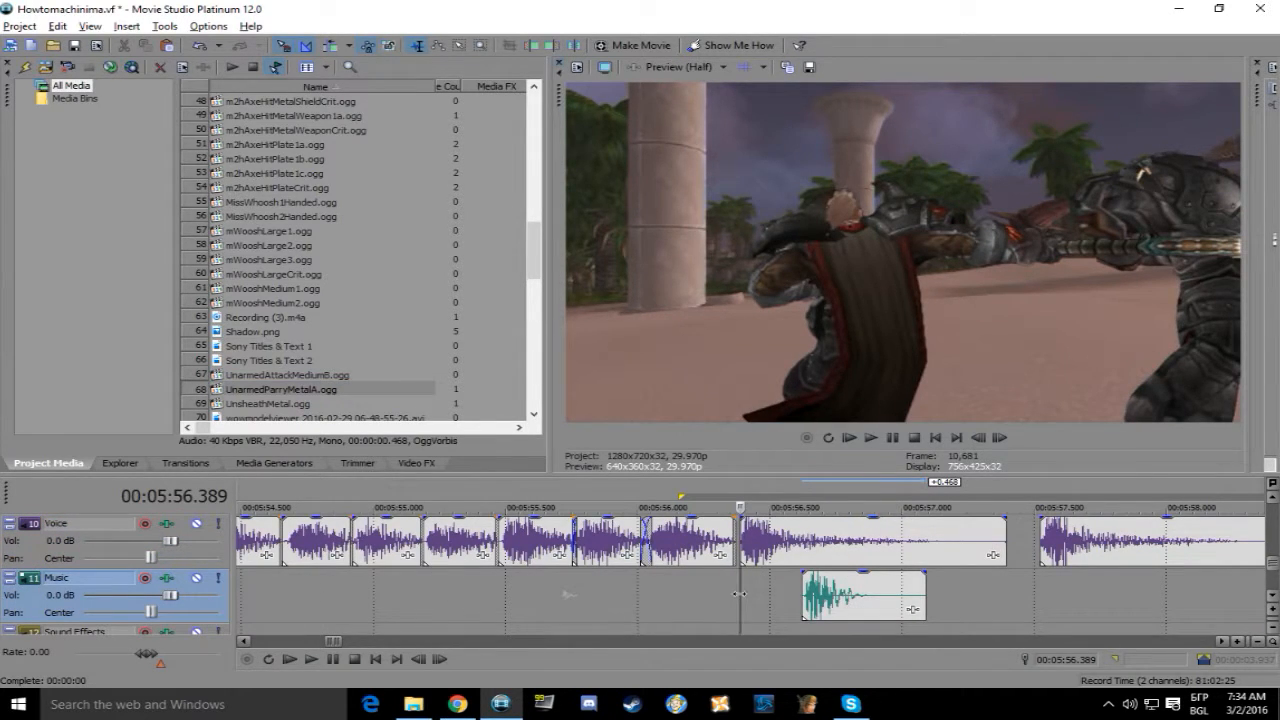
left_click_drag(739, 594, 829, 567)
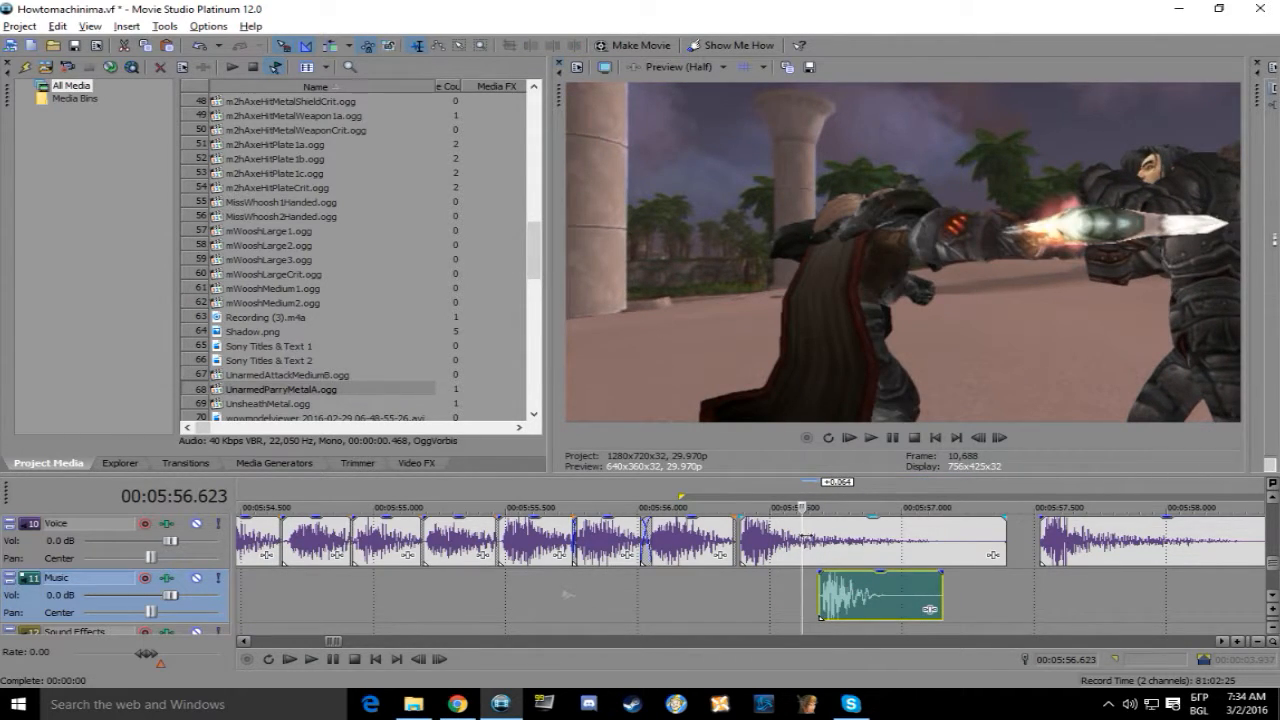
left_click(871, 437)
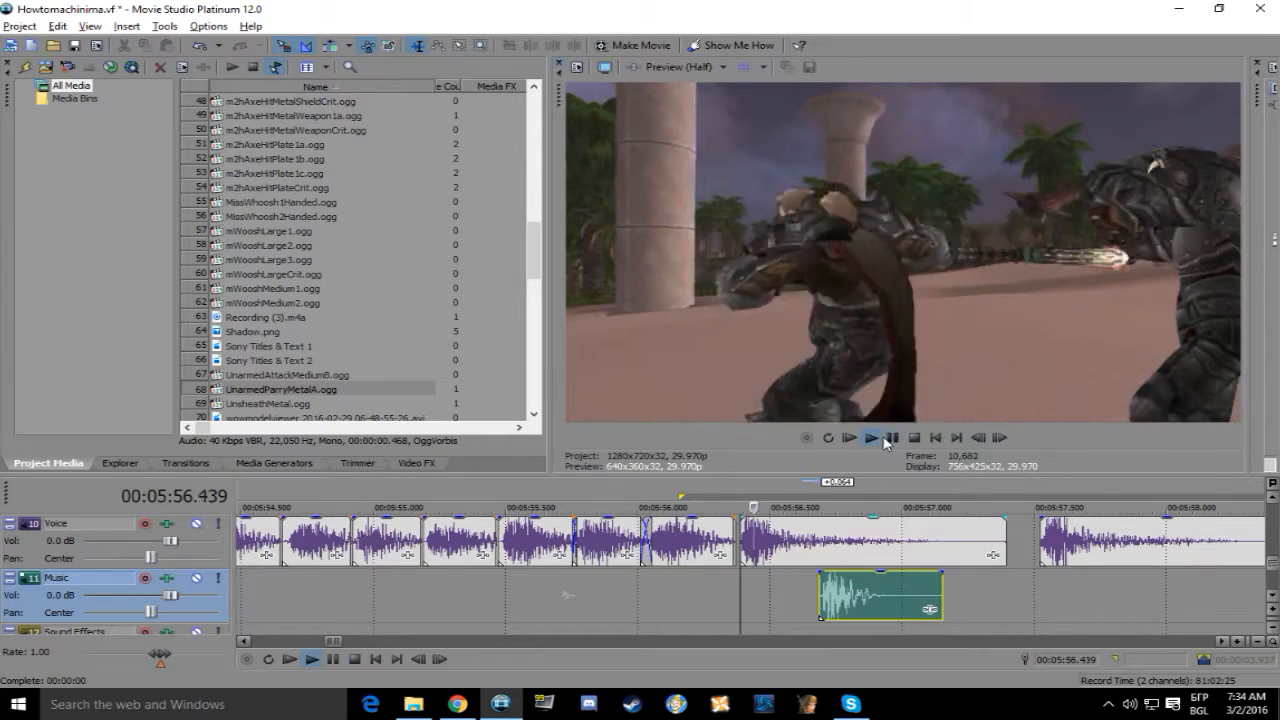
left_click(892, 440)
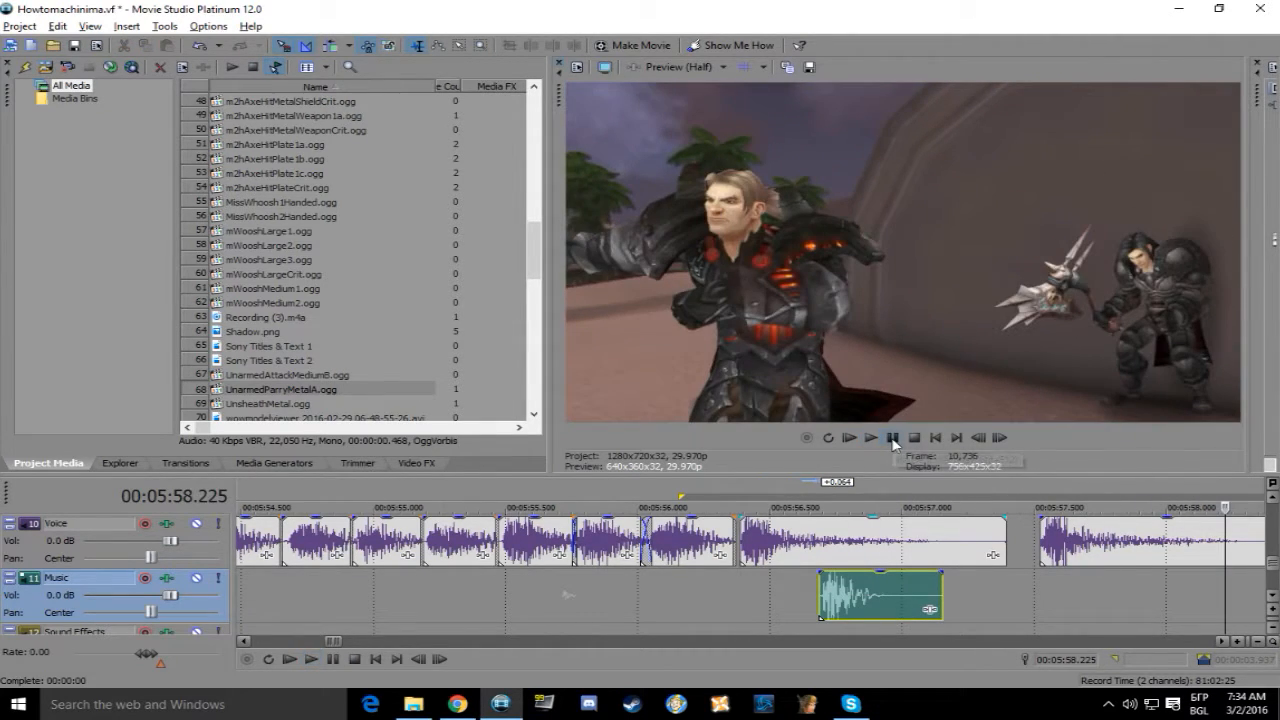
Place a copy of the UnarmedParryMetalA sound on the Music track at about 00:05:56.957 and play back the scene
left_click(846, 588)
left_click(891, 580)
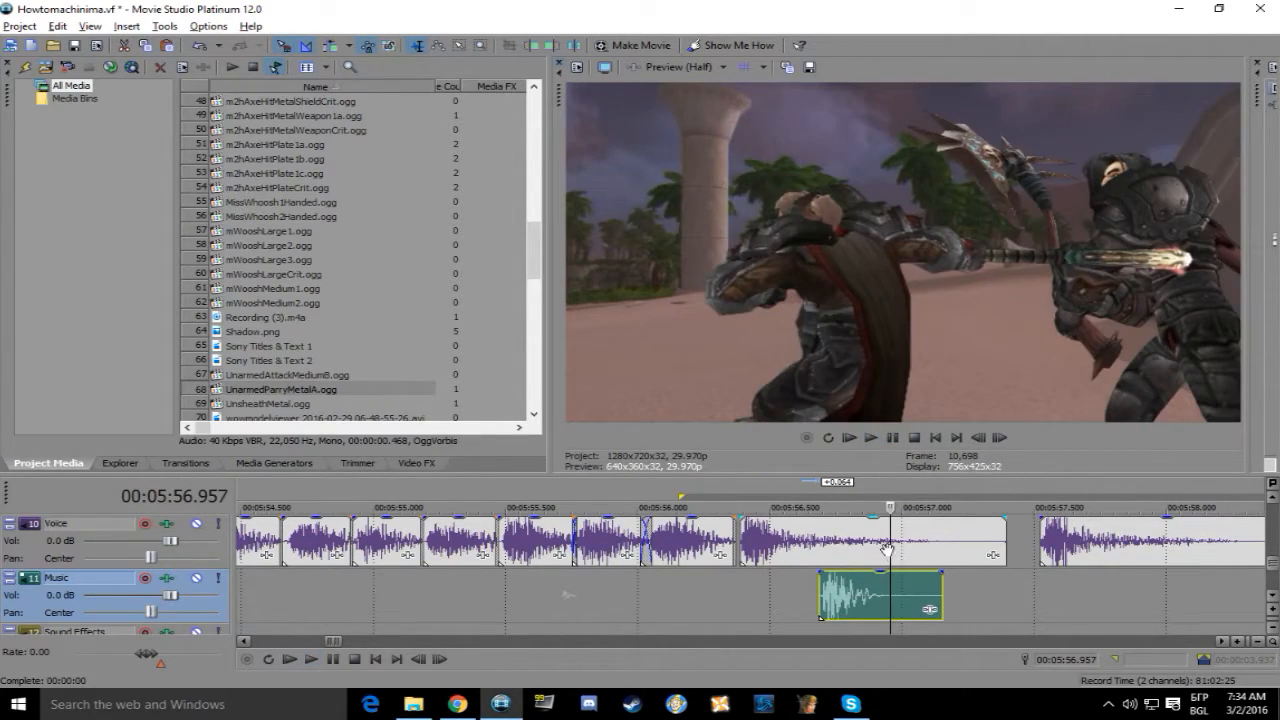
left_click(897, 548)
key("Left")
key("ctrl+v")
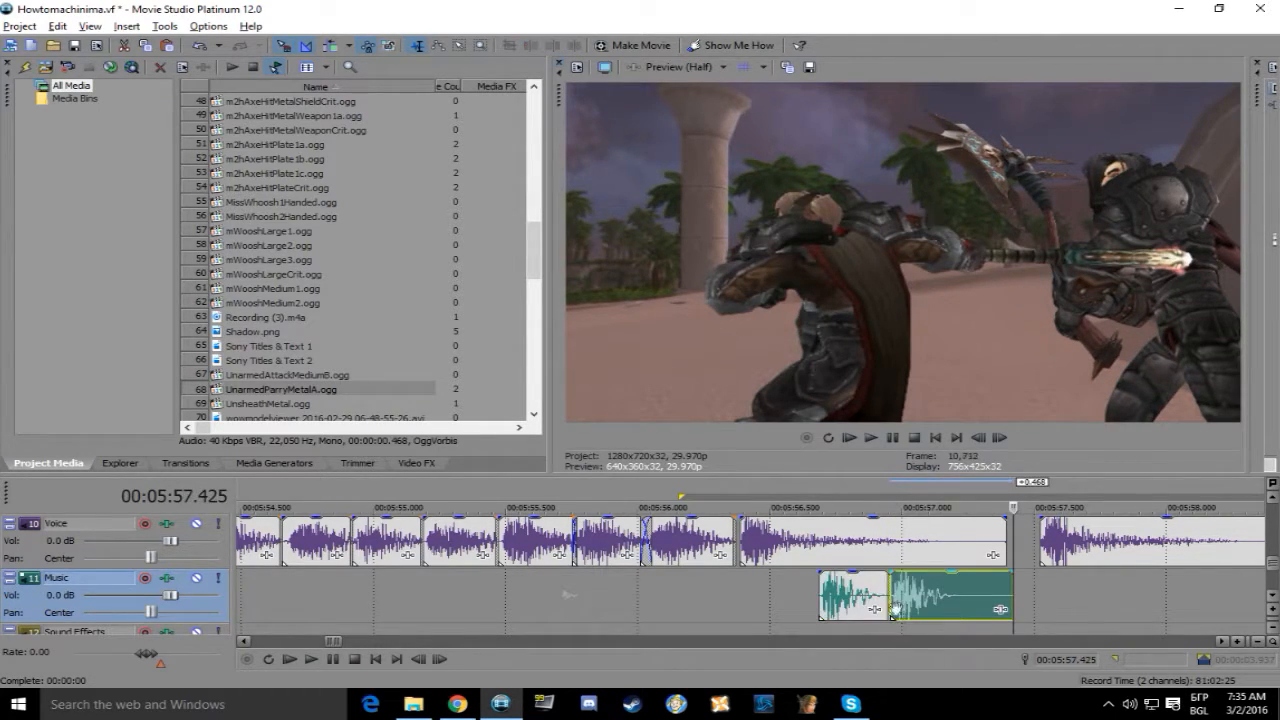
left_click(872, 437)
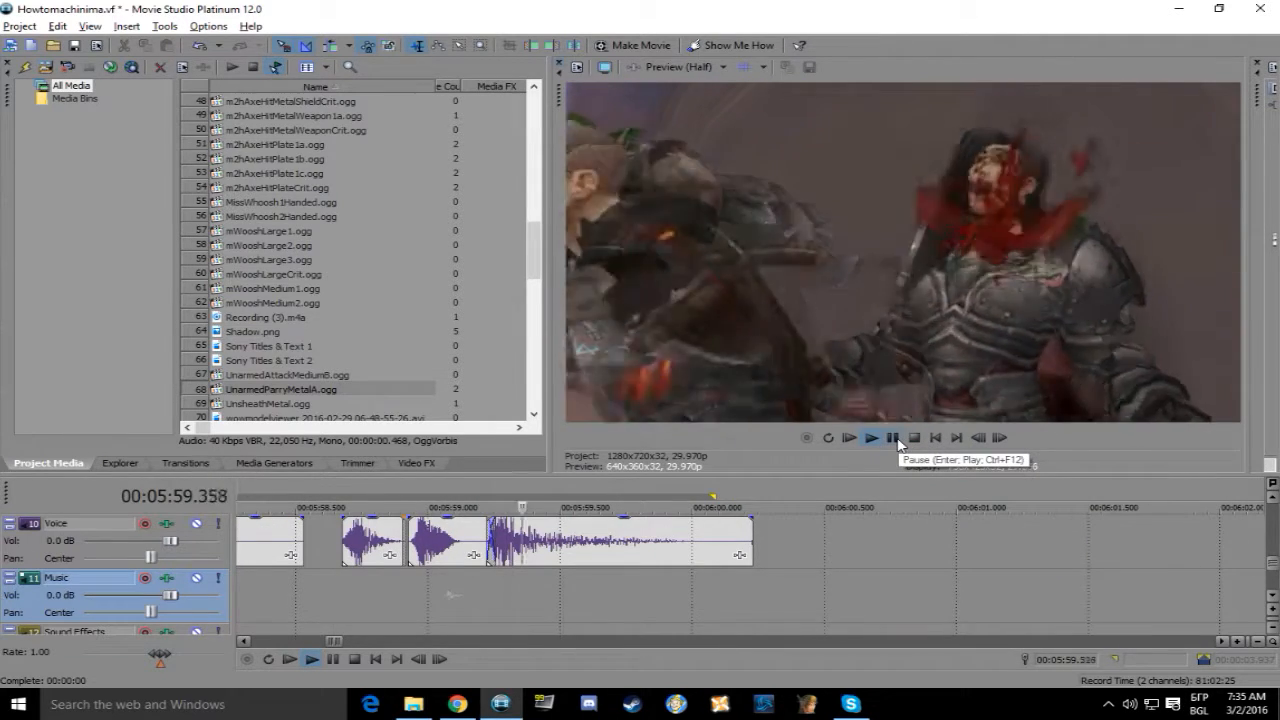
left_click(893, 439)
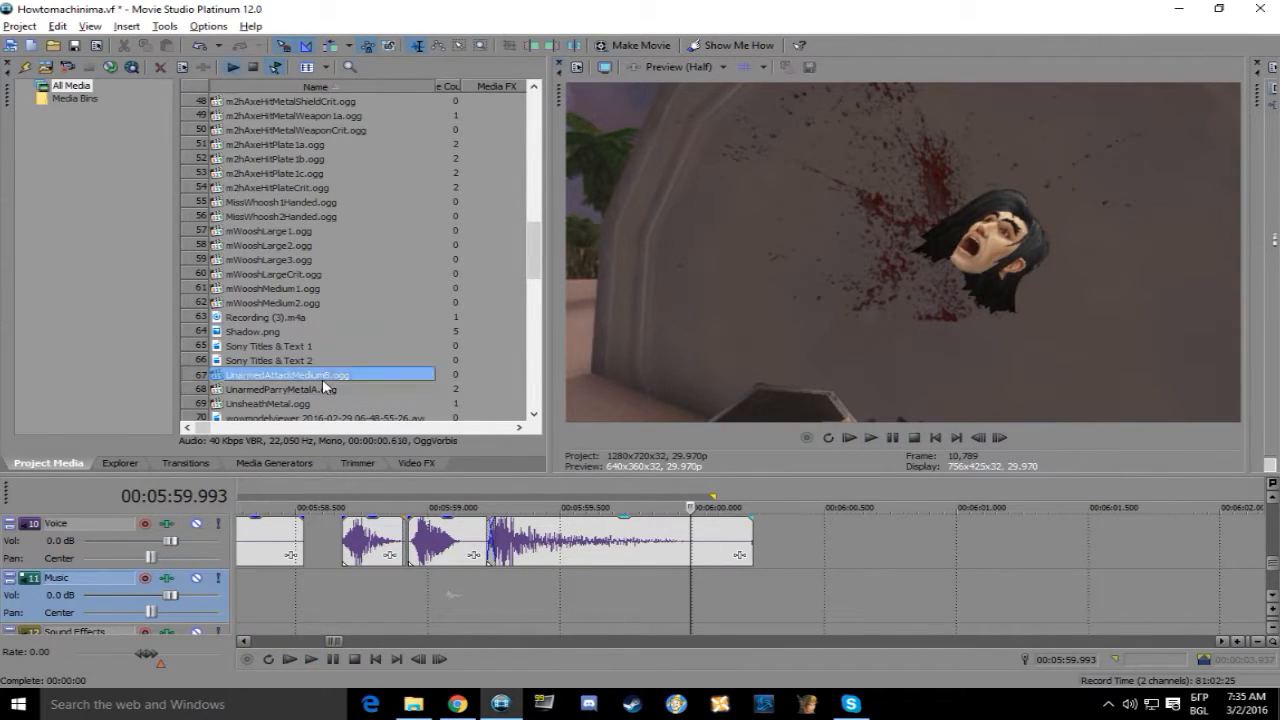
Preview the swing sounds, add MissWhoosh2Handed.ogg to the Music track, and play it back
left_click(289, 303)
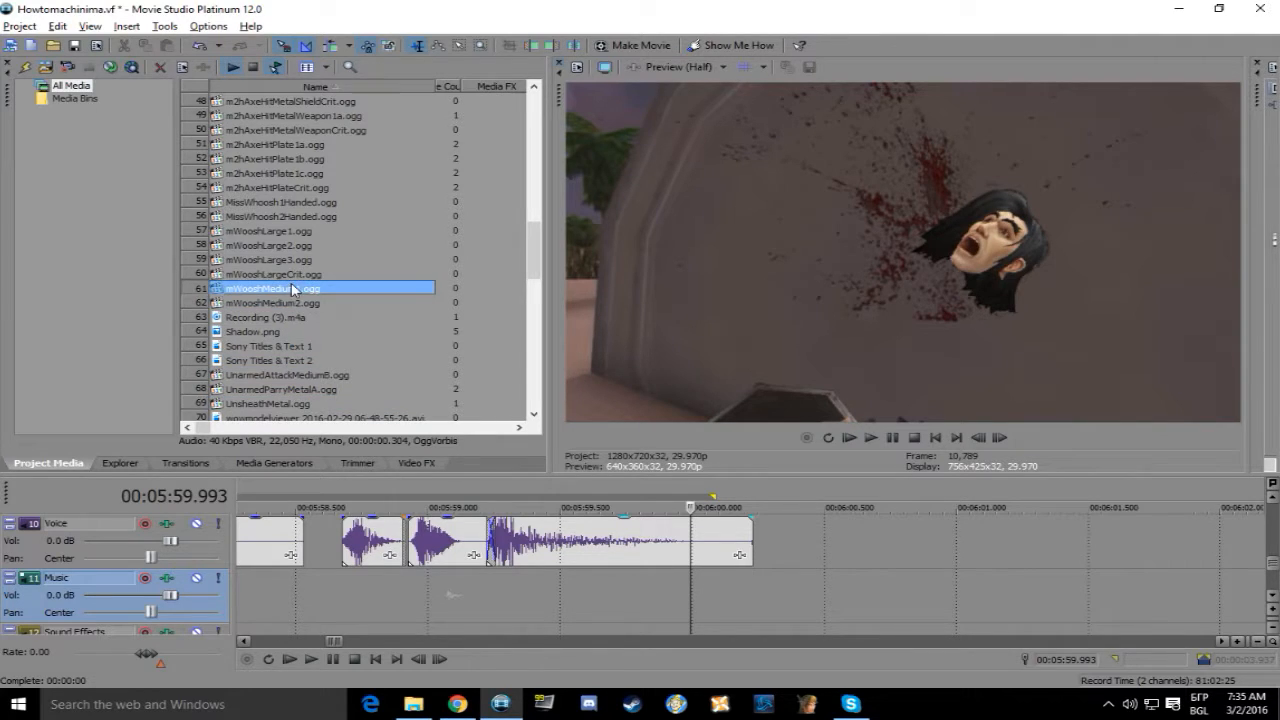
left_click_drag(298, 217, 531, 603)
left_click(405, 600)
left_click(871, 438)
left_click(893, 439)
Add MissWhoosh1Handed.ogg to the Music track at about 00:05:49.95, under the first hit sound, and play it back
scroll(460, 598, "down", 2)
left_click(308, 203)
left_click_drag(308, 207, 370, 600)
left_click(510, 538)
left_click_drag(457, 609, 562, 609)
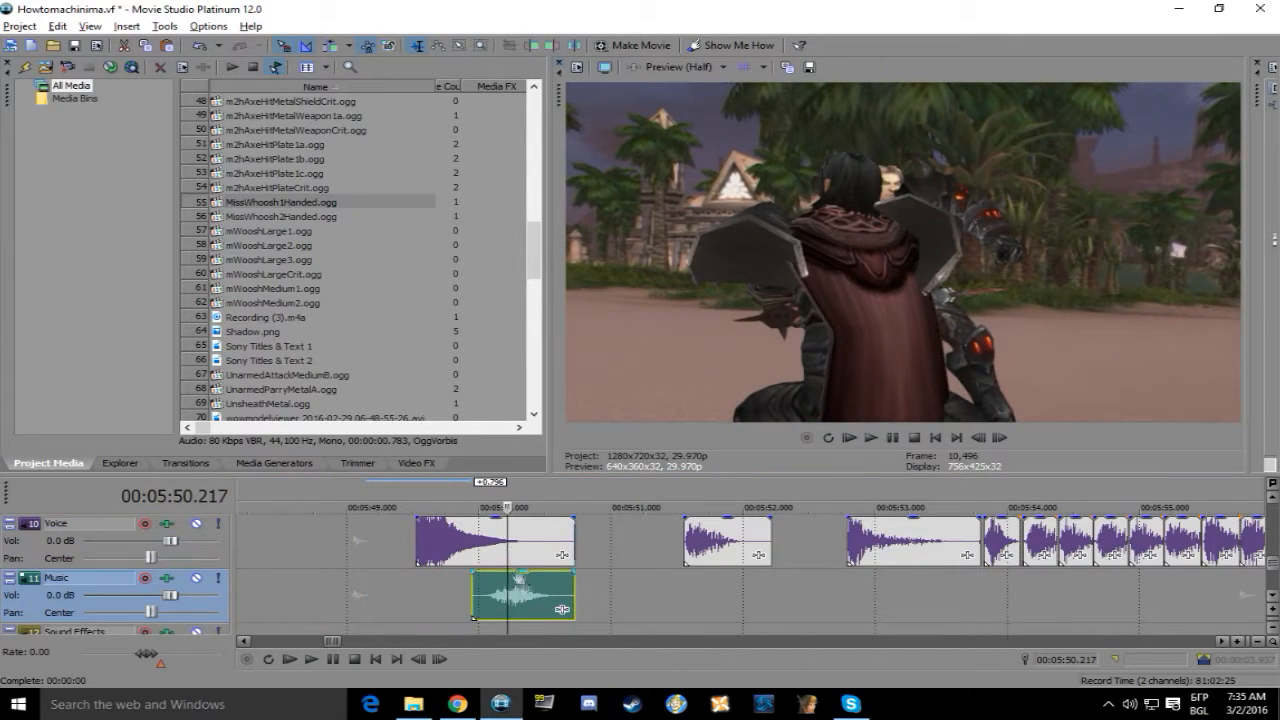
key("space")
key("space")
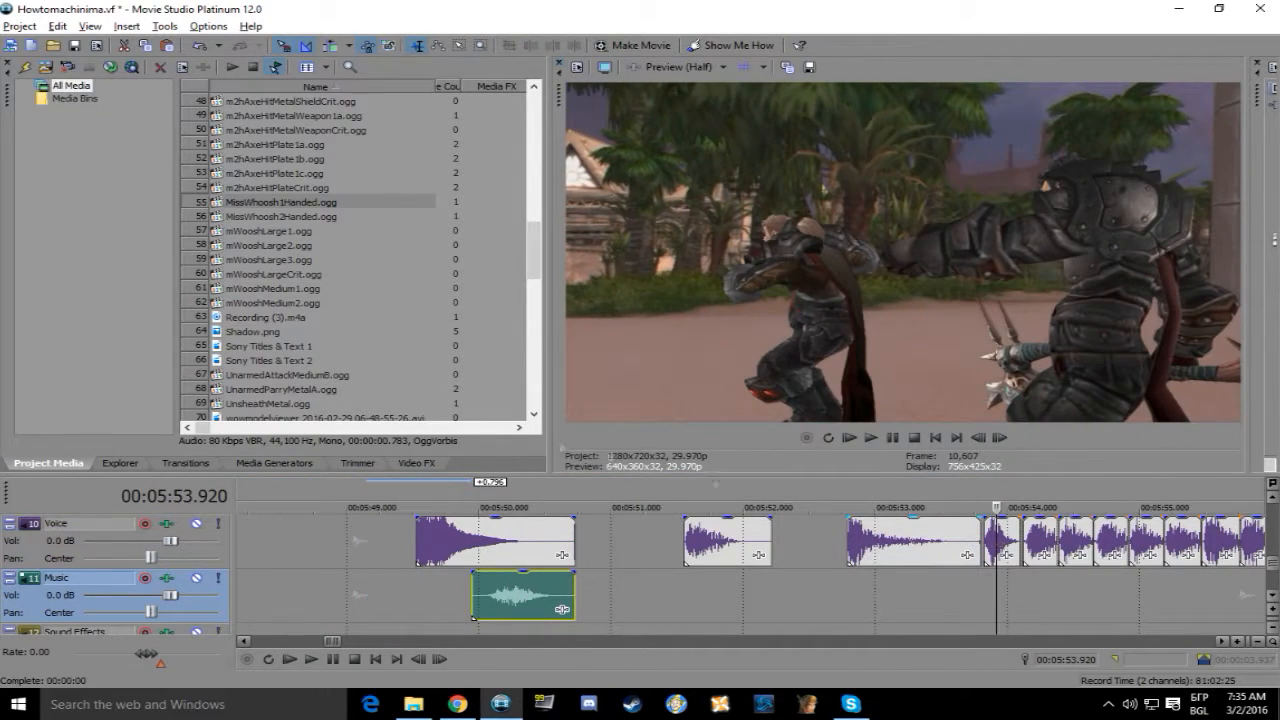
Add mWooshLargeCrit.ogg to the Music track at about 00:05:49.2, ending just before the MissWhoosh1Handed sound, and play it back
left_click(298, 288)
left_click_drag(378, 590, 378, 592)
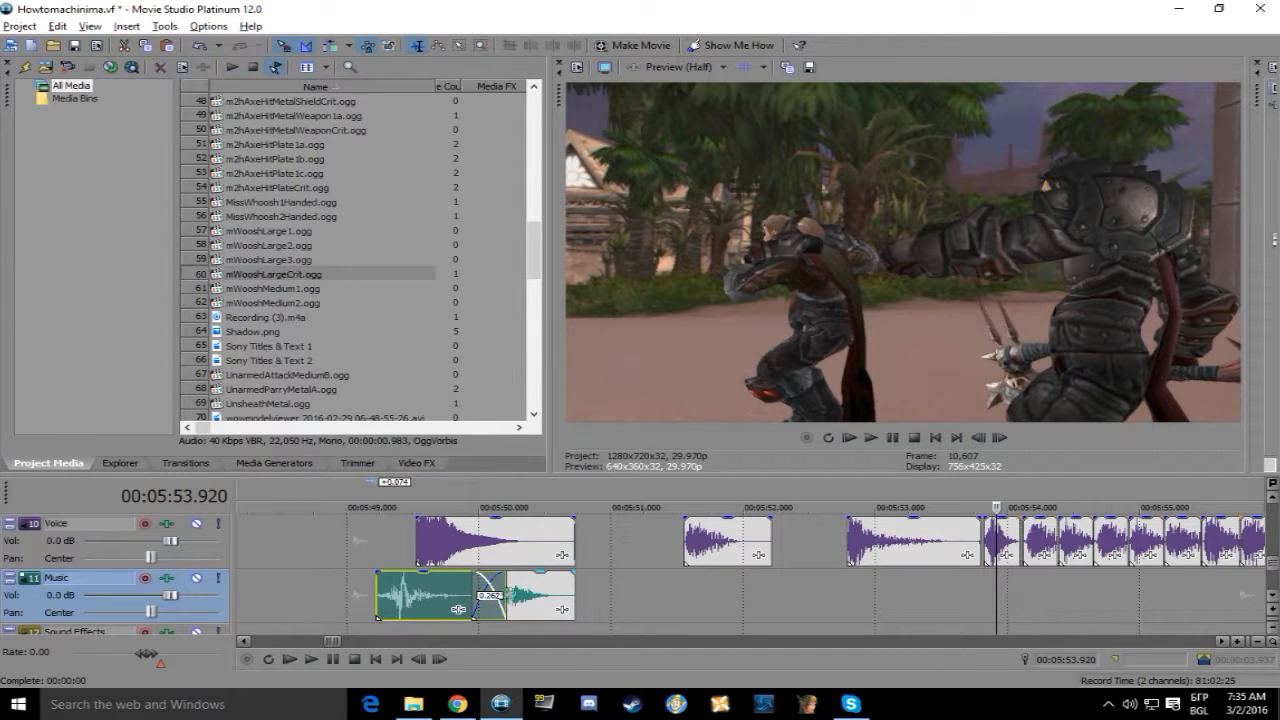
left_click(392, 540)
key("space")
Add mWooshLarge2.ogg at about 00:05:51.35 and mWooshMedium1.ogg at about 00:05:52.7 to the Music track
left_click(297, 245)
left_click_drag(297, 250, 660, 594)
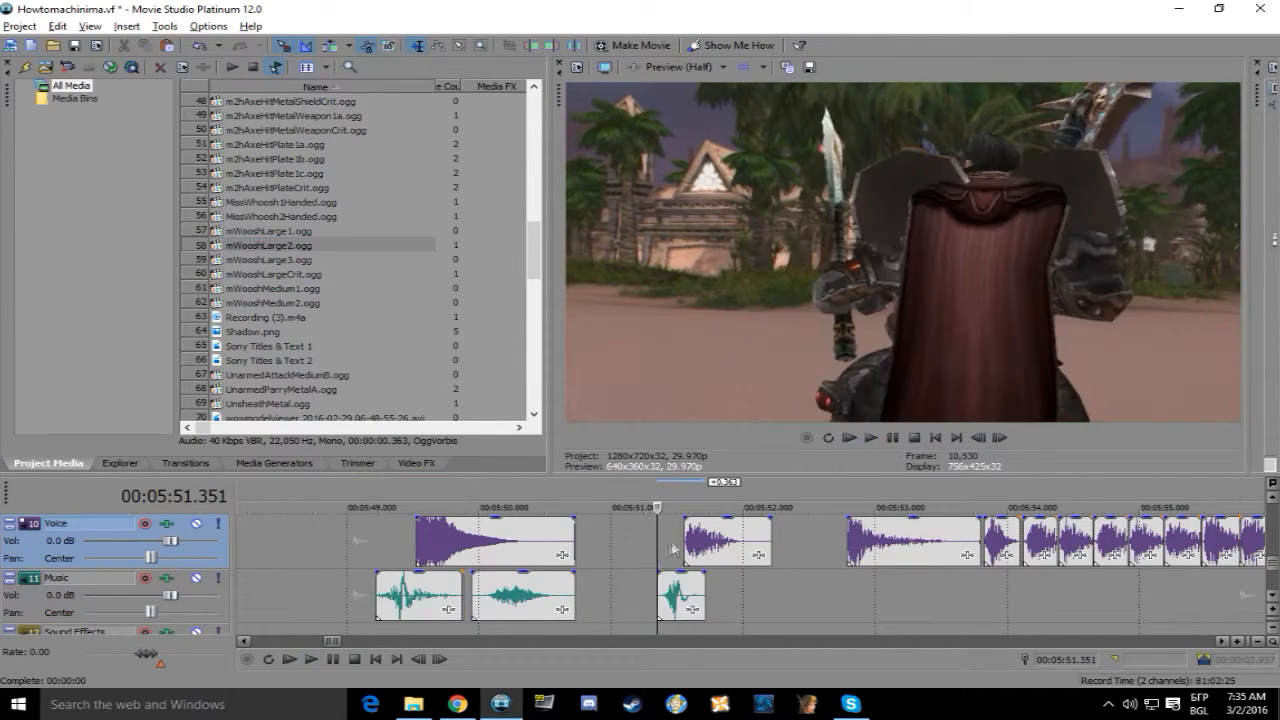
left_click_drag(298, 288, 830, 590)
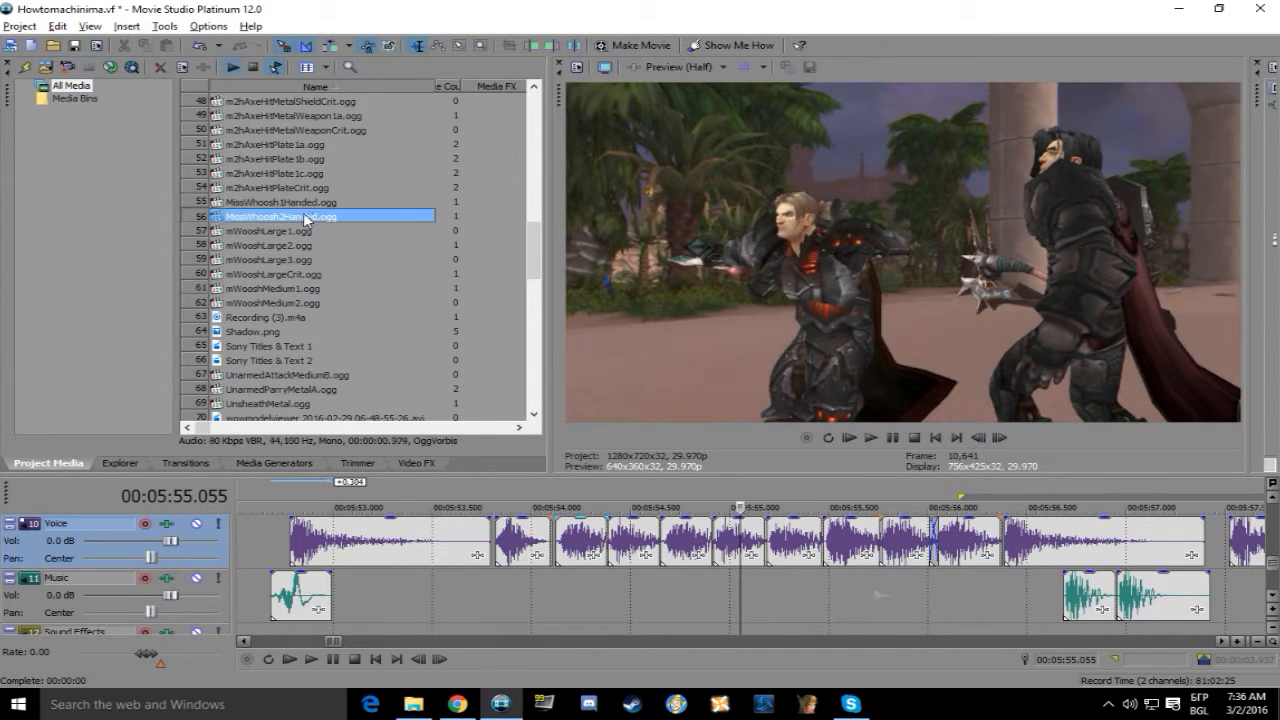
Add UnarmedAttackMediumB.ogg to the Sound Effects track at about 00:05:57.2
left_click(313, 377)
left_click_drag(1270, 594, 1046, 612)
scroll(1046, 618, "up", 2)
Find the strike frame, move the UnarmedAttackMediumB sound to about 00:05:58.17 on the Sound Effects track, and play it back
key("Right")
key("Right")
key("Right")
key("Right")
key("Right")
key("Right")
key("Right")
key("Right")
key("Right")
key("Right")
key("Right")
key("Right")
key("Right")
key("Right")
key("Right")
key("Right")
key("Right")
key("Right")
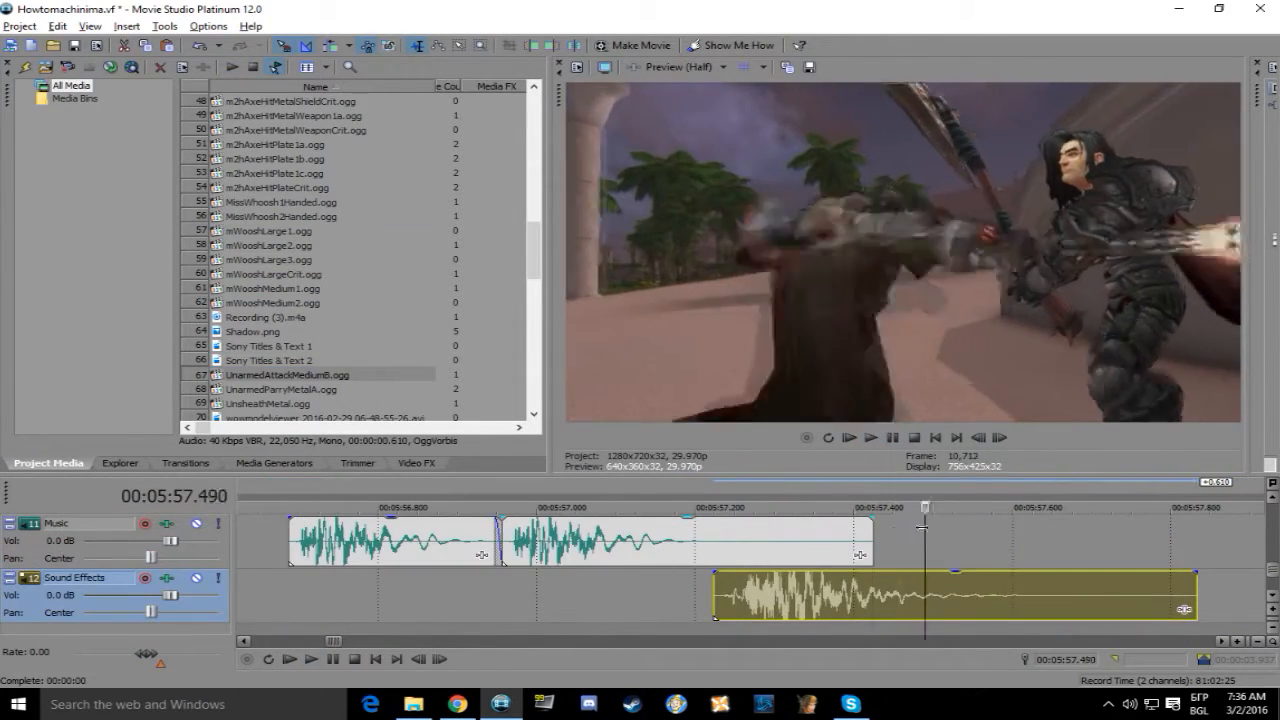
scroll(1000, 600, "down", 2)
key("Right")
key("Right")
key("Right")
key("Right")
key("Right")
key("Right")
key("Right")
key("Right")
left_click_drag(672, 596, 834, 600)
key("Right")
key("Right")
key("Right")
left_click(774, 548)
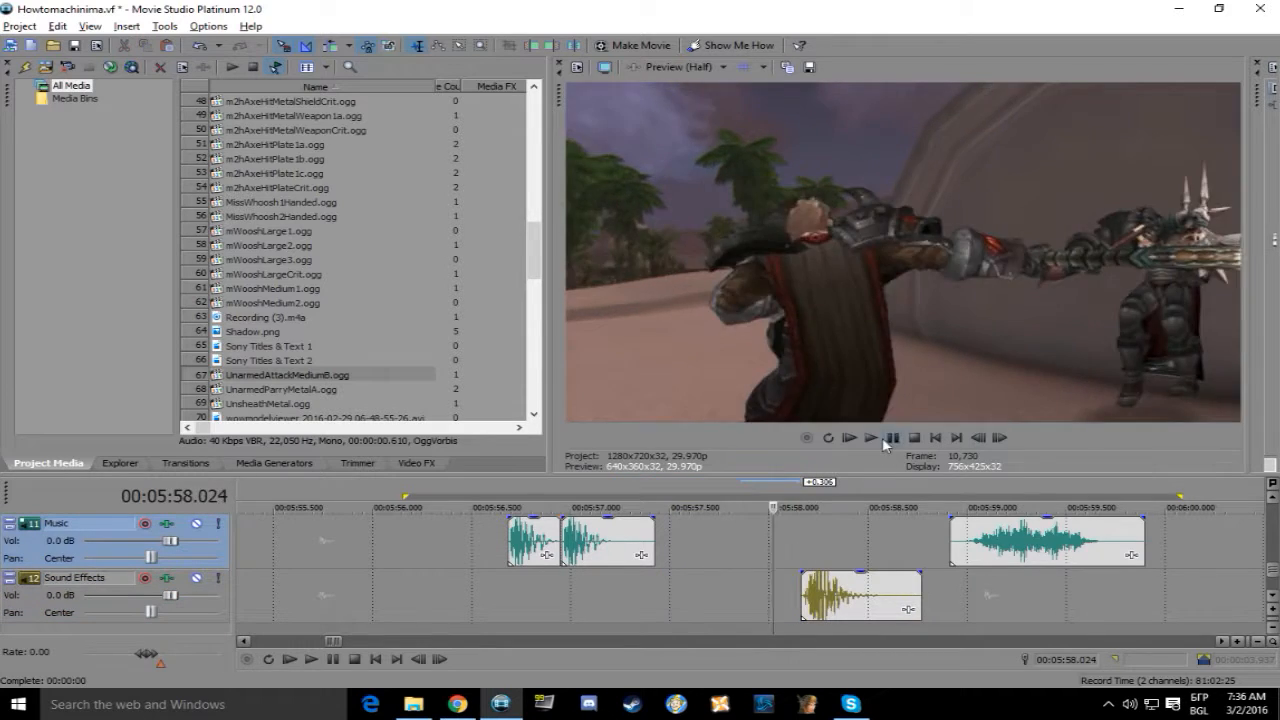
left_click(871, 438)
left_click(892, 438)
In File Explorer, search the Sound folder for "*deathim" and open the DeathImpacts folder
left_click(413, 704)
left_click(873, 131)
left_click(1198, 134)
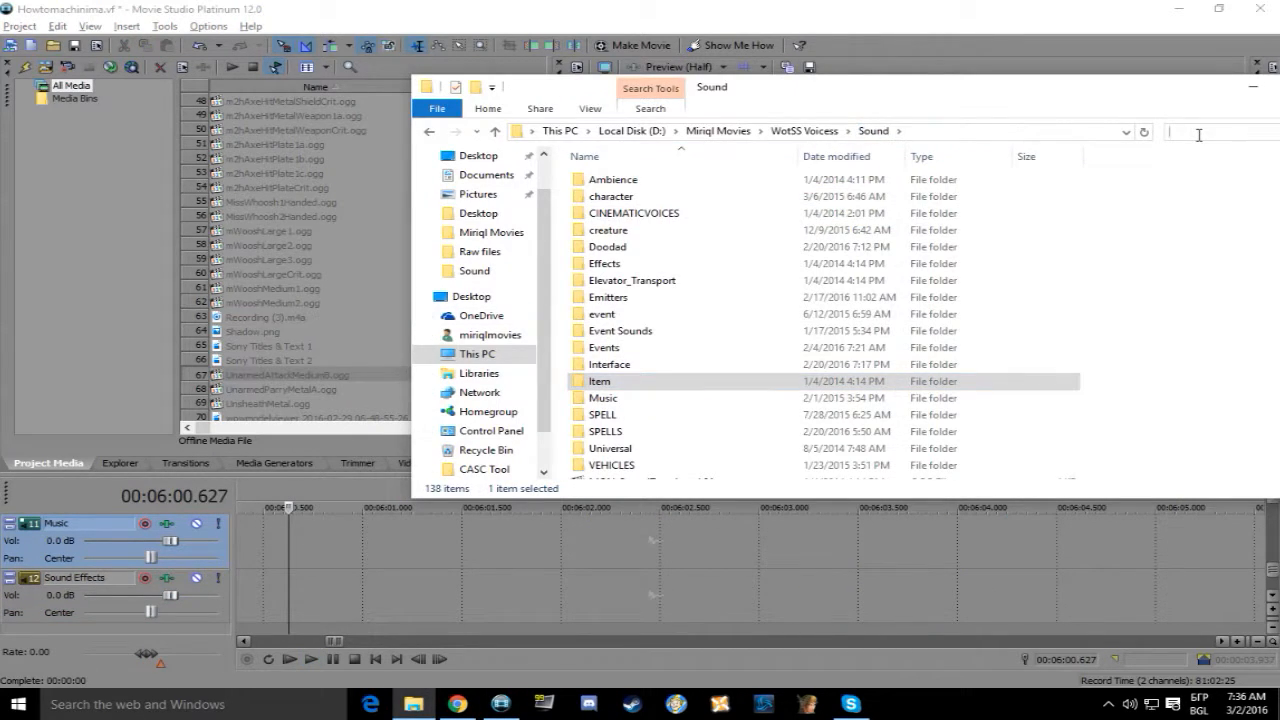
type("*deathim")
double_click(749, 204)
Add mDeathImpactLargeDirtA at 00:06:00.627 and mDeathImpactMediumDirtA at about 00:06:01.77 to the Music track
left_click_drag(700, 367, 328, 552)
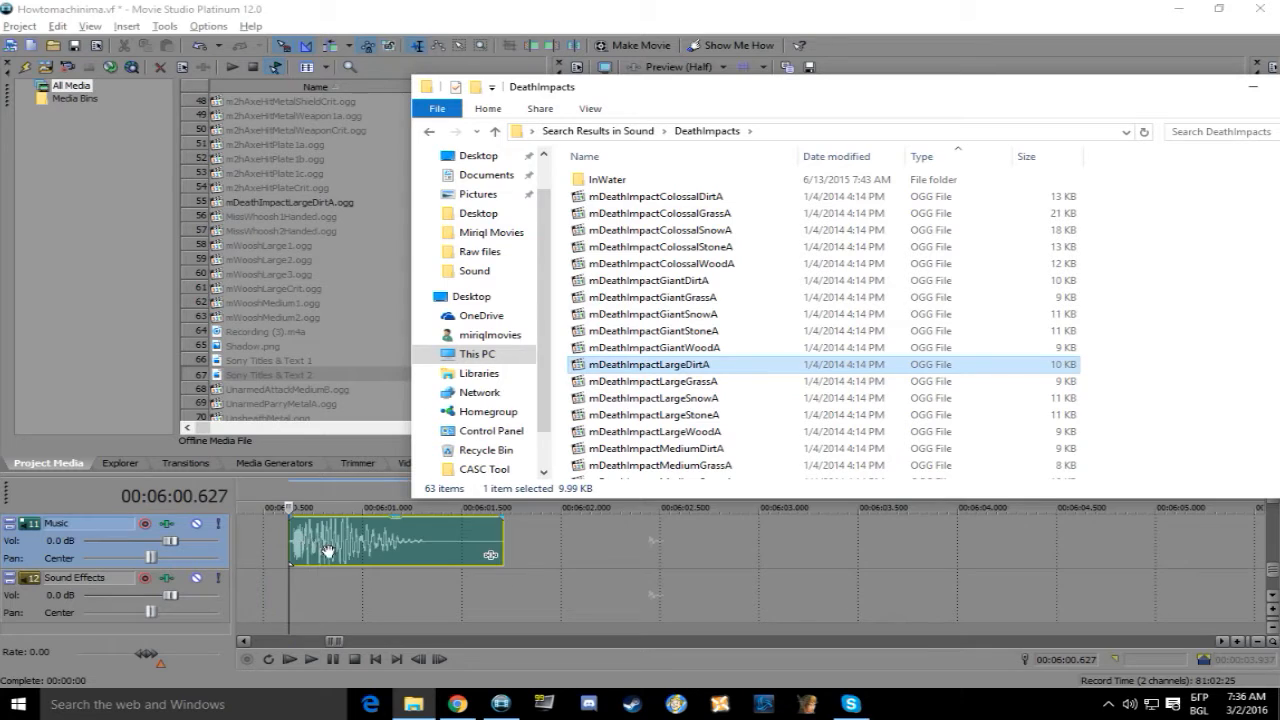
scroll(680, 431, "down", 3)
left_click_drag(674, 301, 514, 545)
left_click(437, 558)
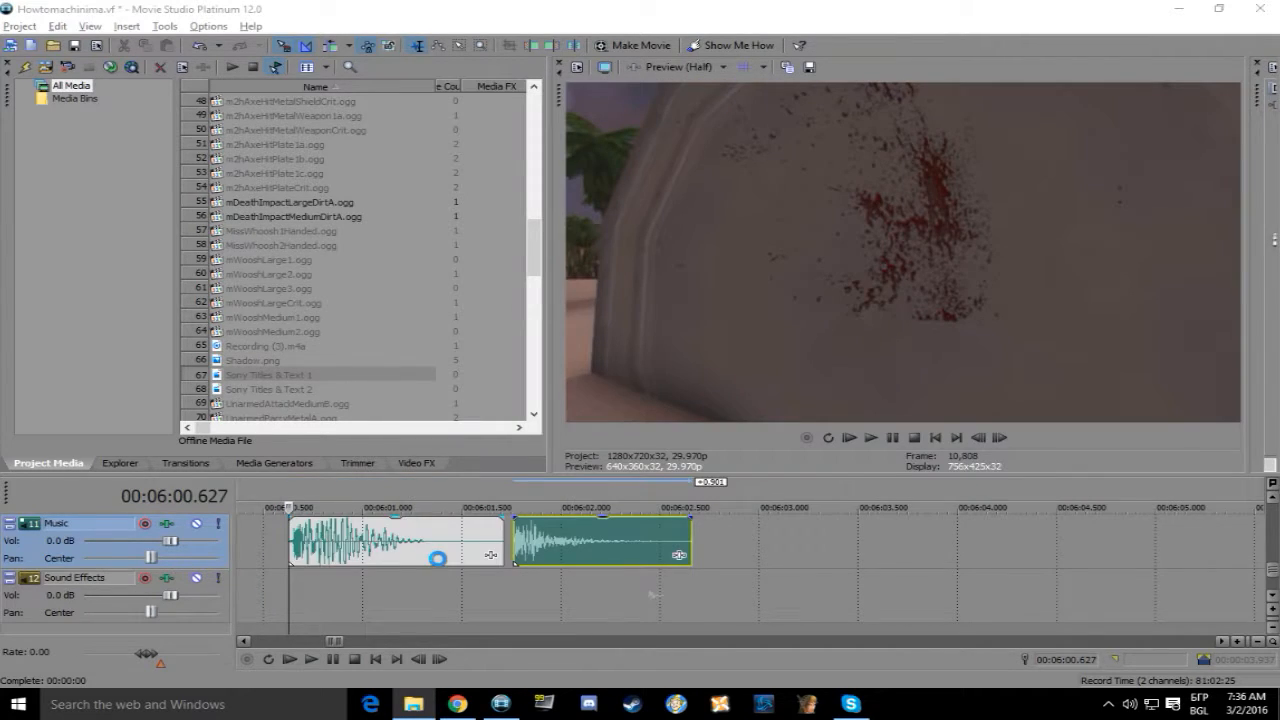
Move the mDeathImpactMediumDirtA sound to the Sound Effects track at about 00:05:59.5 and play it back
left_click(354, 548)
scroll(354, 548, "down", 1)
scroll(740, 570, "up", 5)
scroll(740, 570, "down", 3)
left_click(516, 597)
left_click_drag(970, 545, 506, 603)
left_click(436, 597)
key("space")
Step through the fall frame by frame, move the mDeathImpactLargeDirtA sound to about 00:06:00.23 on the Music track, and play back the scene
key("Right")
key("Right")
key("Right")
key("Right")
key("Right")
key("Right")
key("Right")
key("Right")
key("Right")
key("Right")
key("Right")
key("Right")
key("Right")
key("Right")
key("Right")
key("Right")
key("Right")
key("Right")
key("Right")
key("Right")
key("Right")
left_click_drag(740, 545, 662, 545)
left_click(403, 547)
left_click(871, 440)
left_click(364, 547)
left_click(871, 440)
left_click(893, 440)
Shift the mDeathImpactMediumDirtA sound to about 00:05:59.56 on the Sound Effects track and play it back
left_click(430, 597)
key("Right")
key("Right")
key("Right")
key("Right")
key("Right")
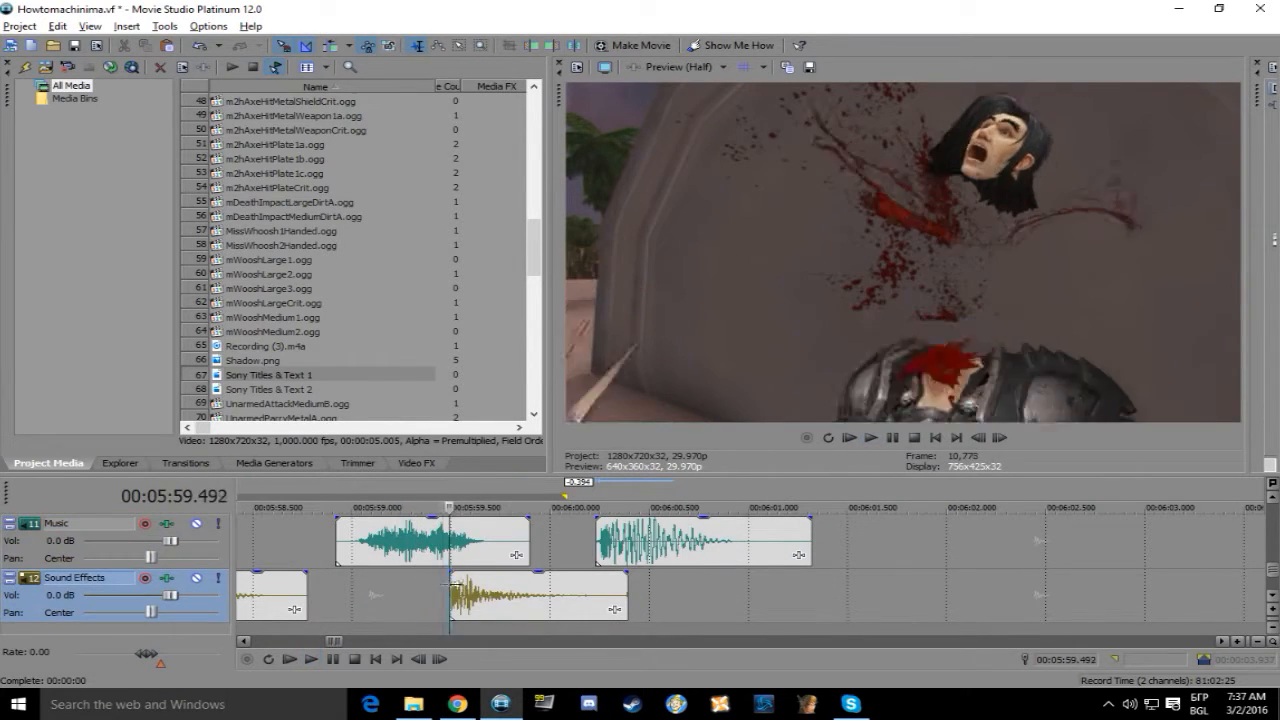
left_click_drag(506, 602, 520, 602)
left_click(436, 597)
left_click(871, 438)
left_click(893, 439)
Shift the mDeathImpactLargeDirtA sound to about 00:06:00.35 on the Music track and play back the ending
left_click_drag(675, 545, 699, 545)
left_click(576, 543)
left_click(871, 439)
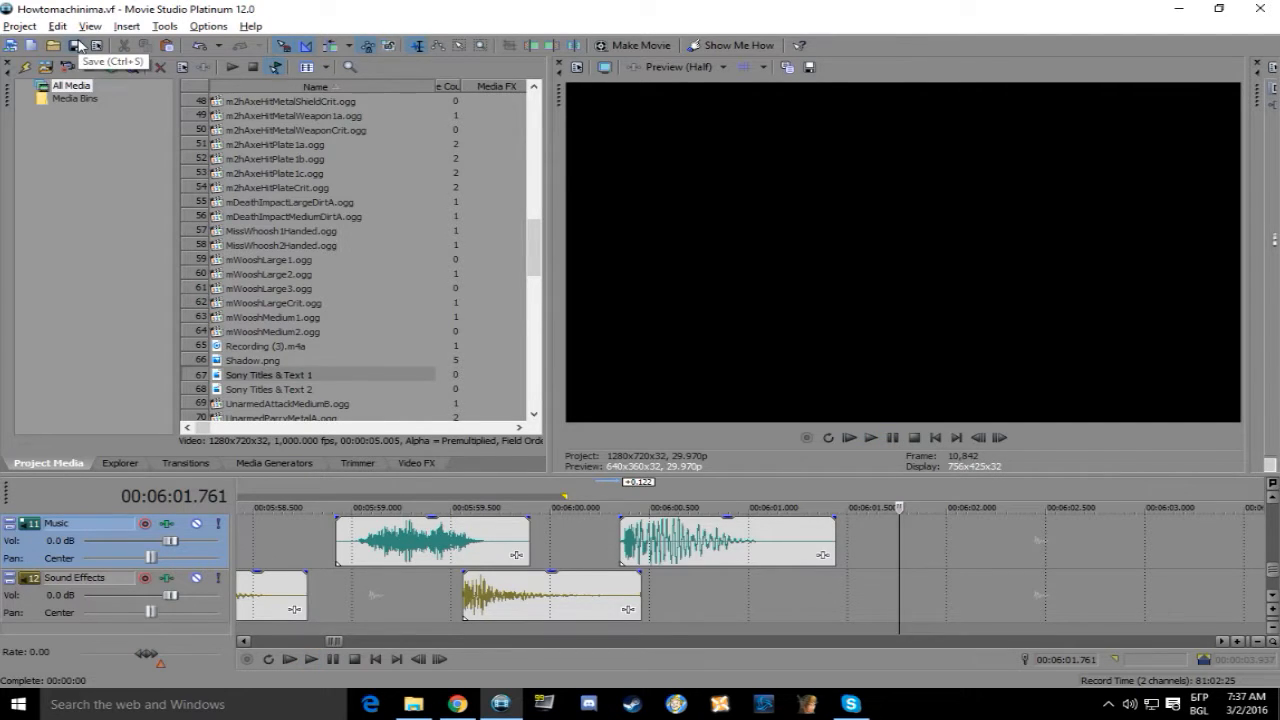
Look over the finished fight sounds and the earlier video clips, back to the running shots around 00:05:48
scroll(643, 541, "down", 4)
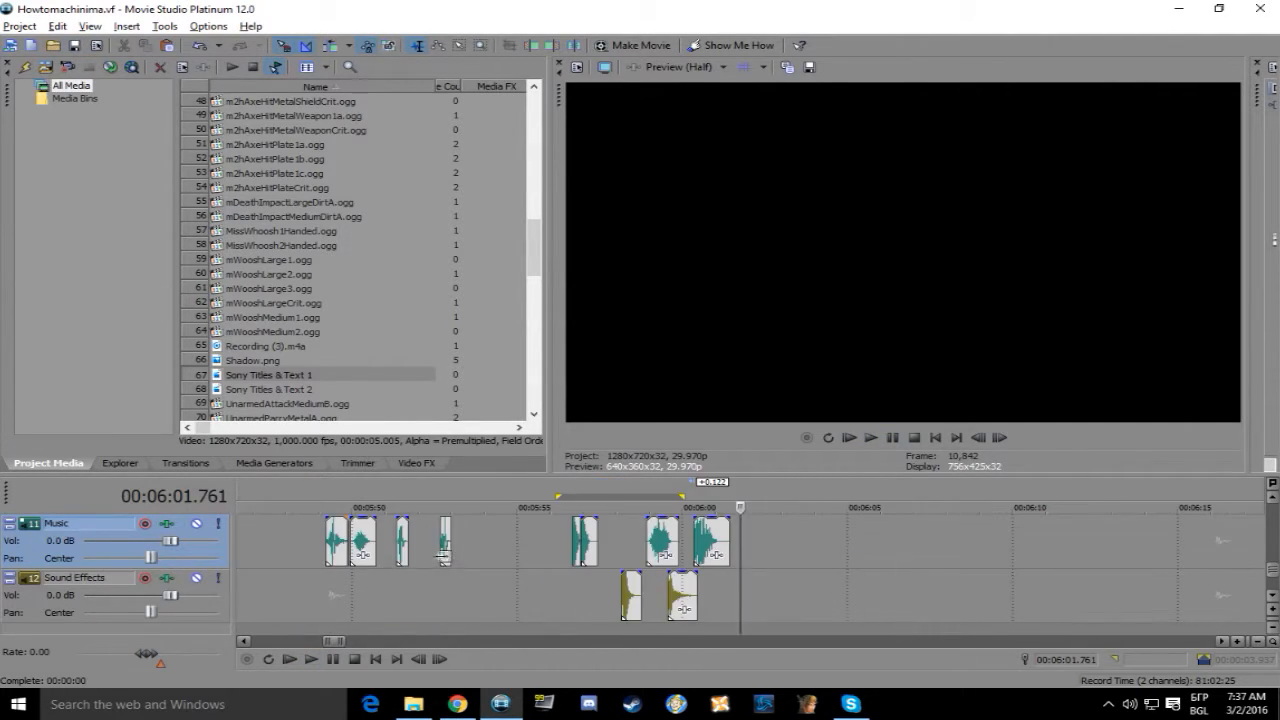
scroll(643, 541, "up", 3)
left_click(643, 541)
scroll(643, 541, "up", 4)
left_click(463, 543)
scroll(496, 550, "down", 4)
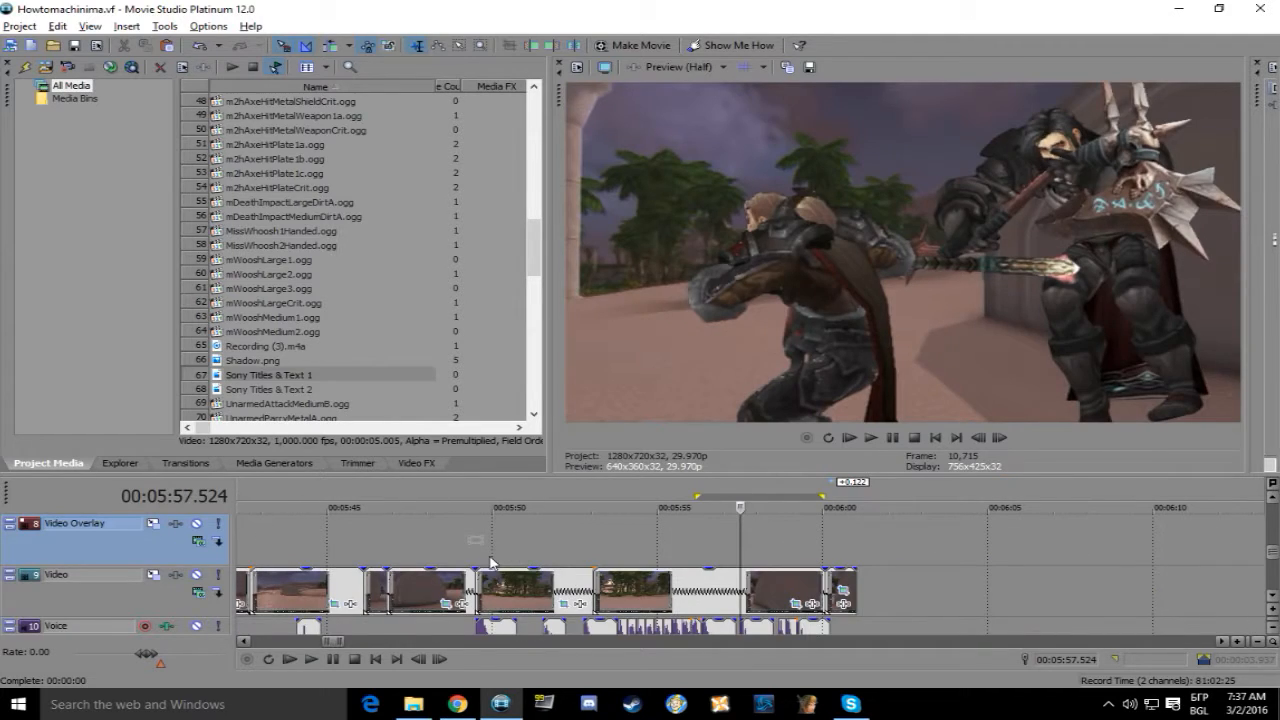
left_click(431, 551)
scroll(431, 551, "up", 4)
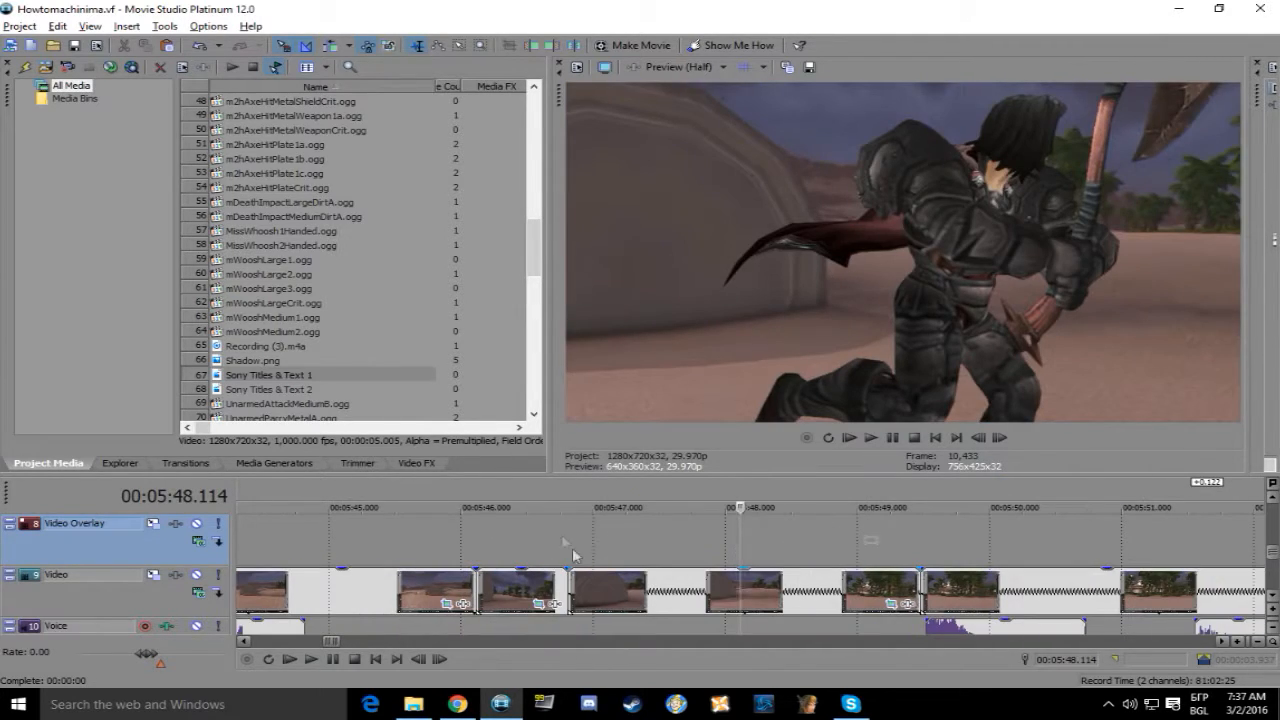
In File Explorer, search the Sound folder for "*footste" and open the footsteps folder
mouse_move(417, 708)
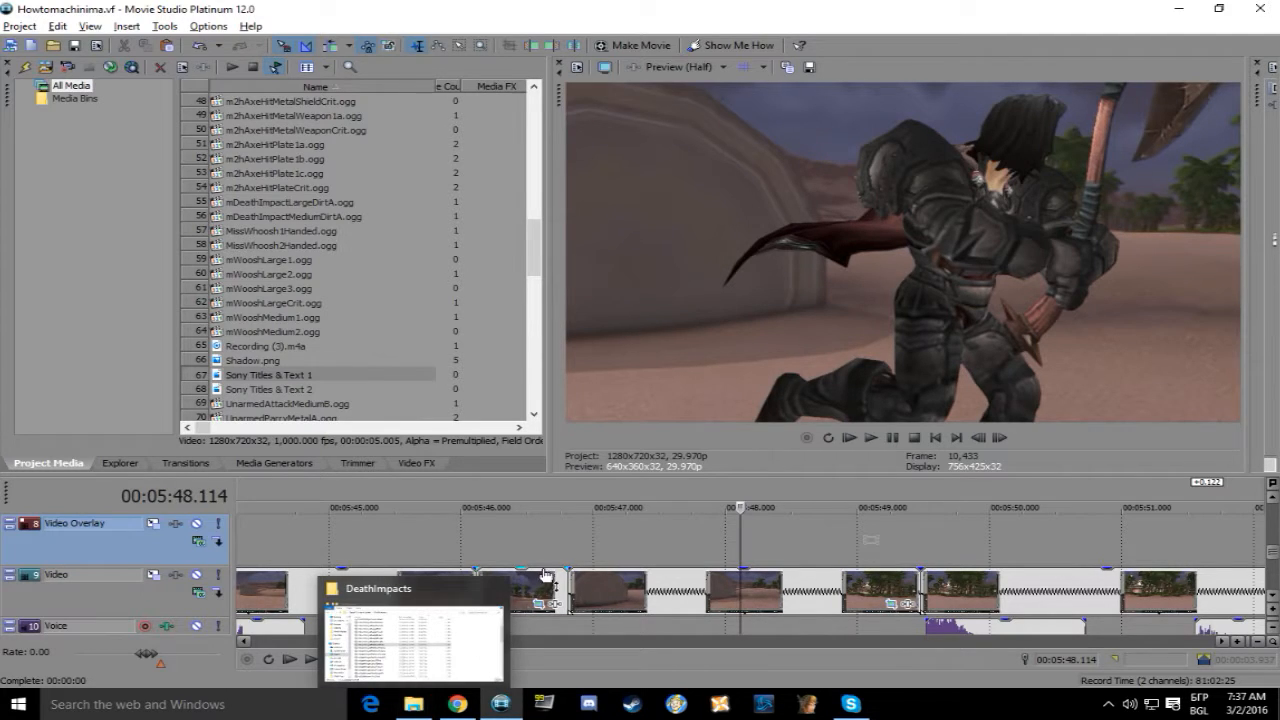
left_click(415, 704)
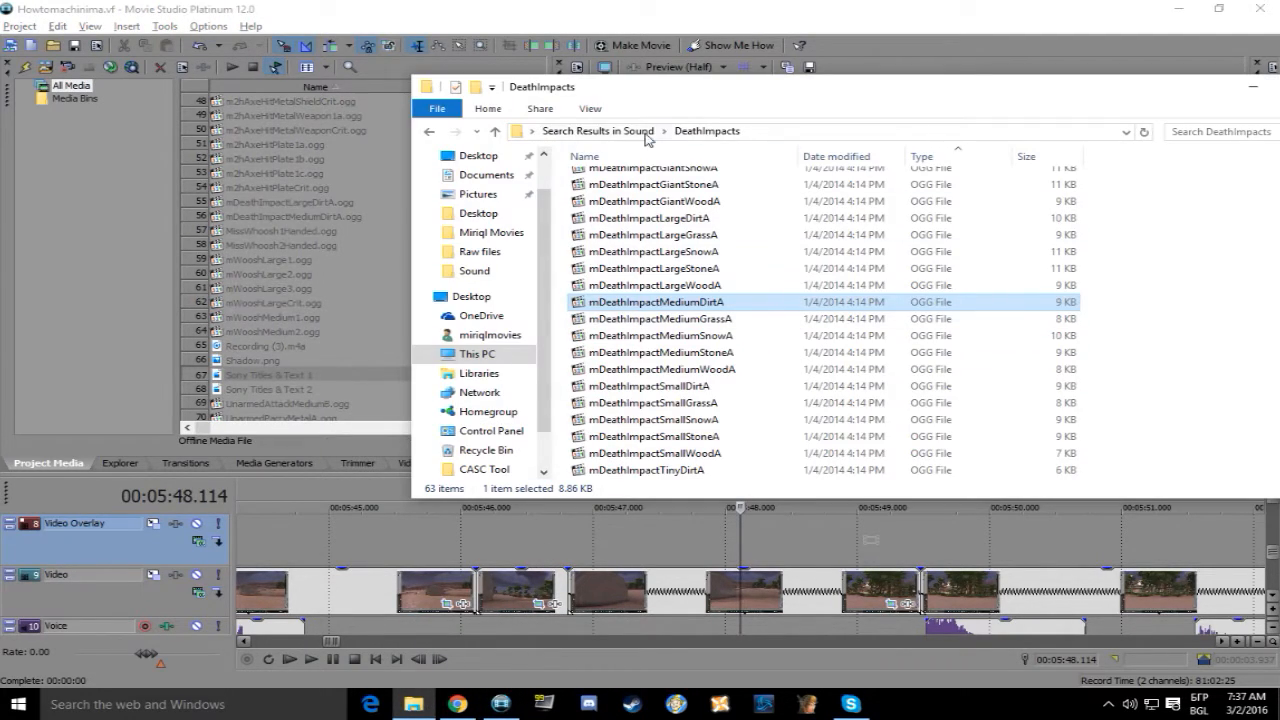
left_click(429, 133)
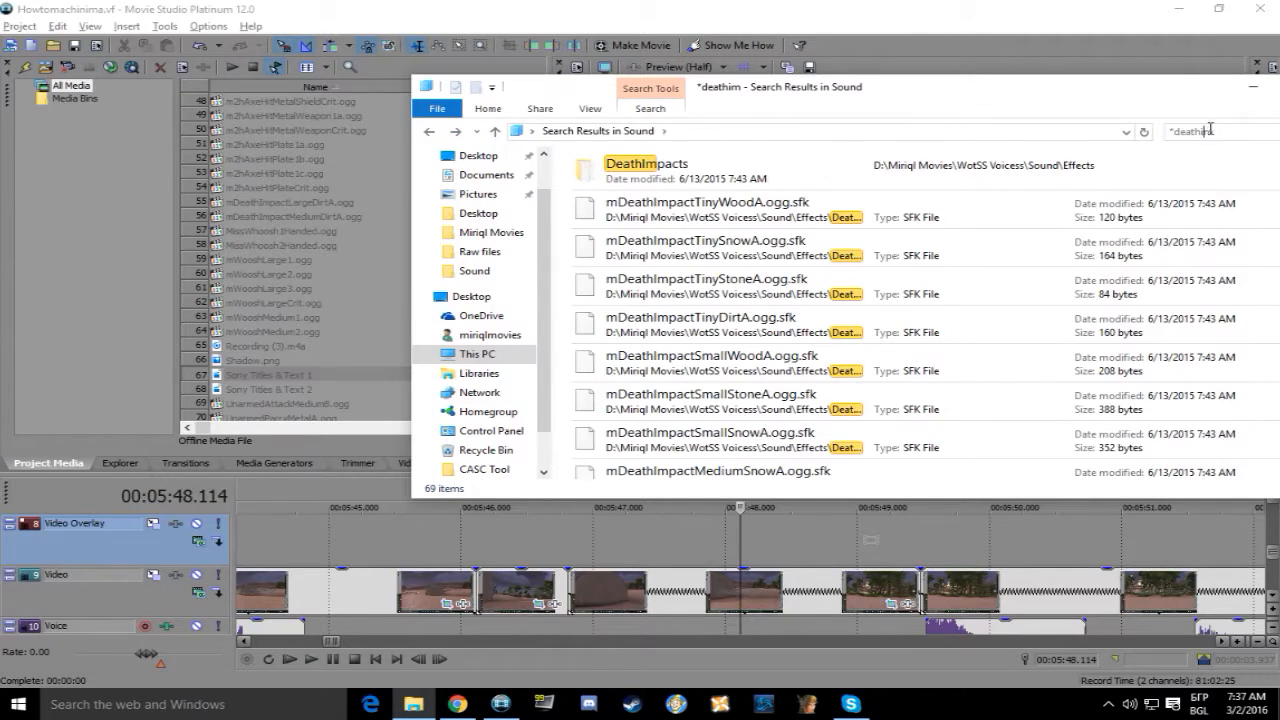
type("*foo")
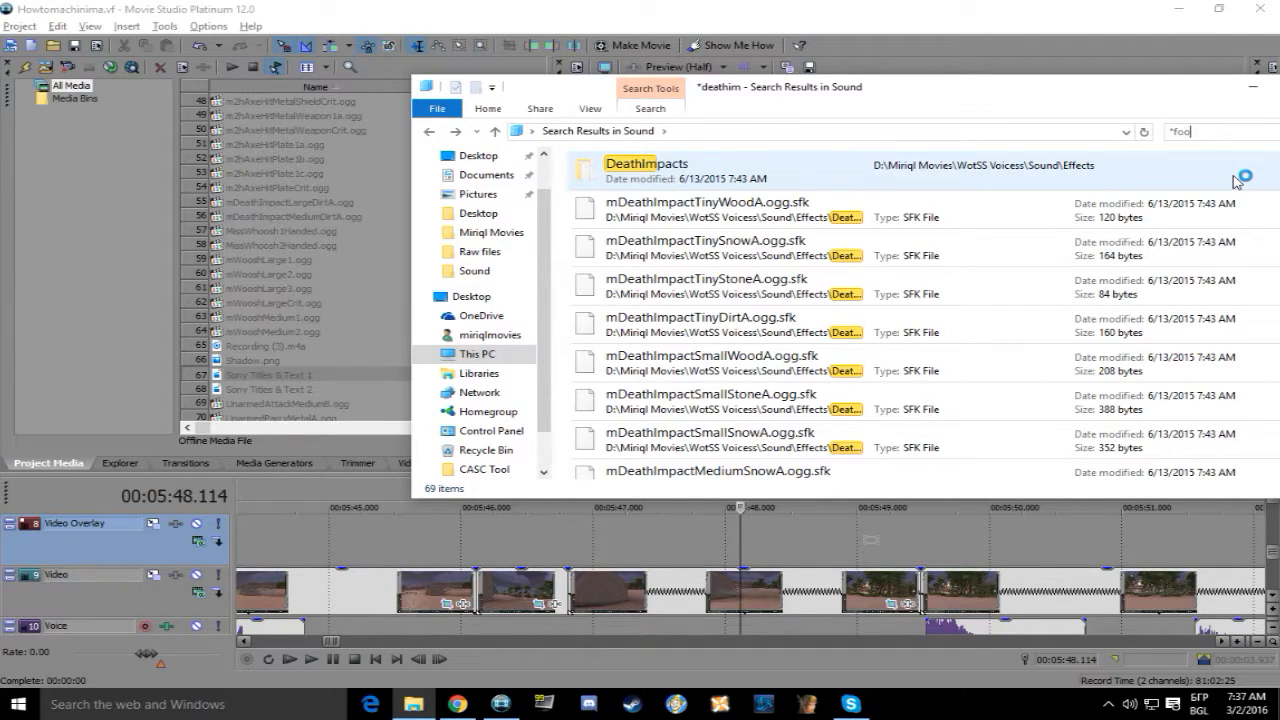
type("tste")
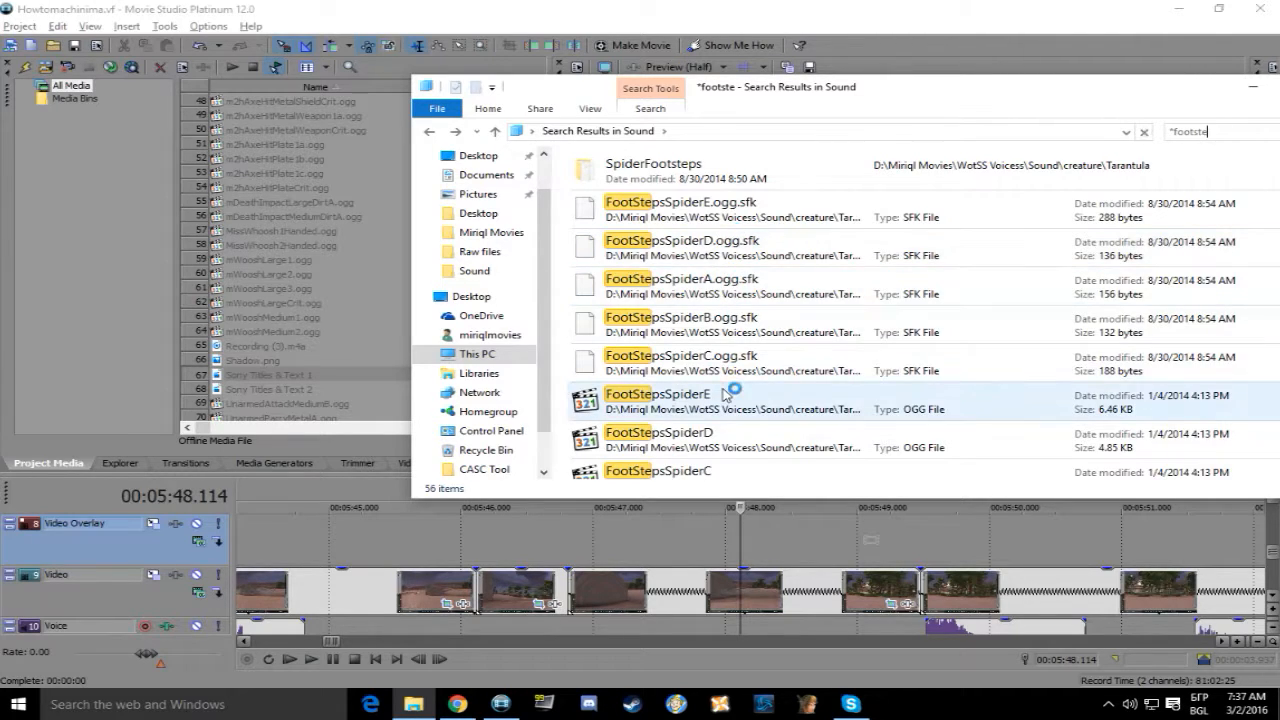
double_click(625, 165)
Import the footstep sounds mFootMediumLargeDirtA through mFootMediumLargeDirtI into the project media
left_click(712, 364)
scroll(726, 380, "down", 7)
scroll(726, 380, "down", 7)
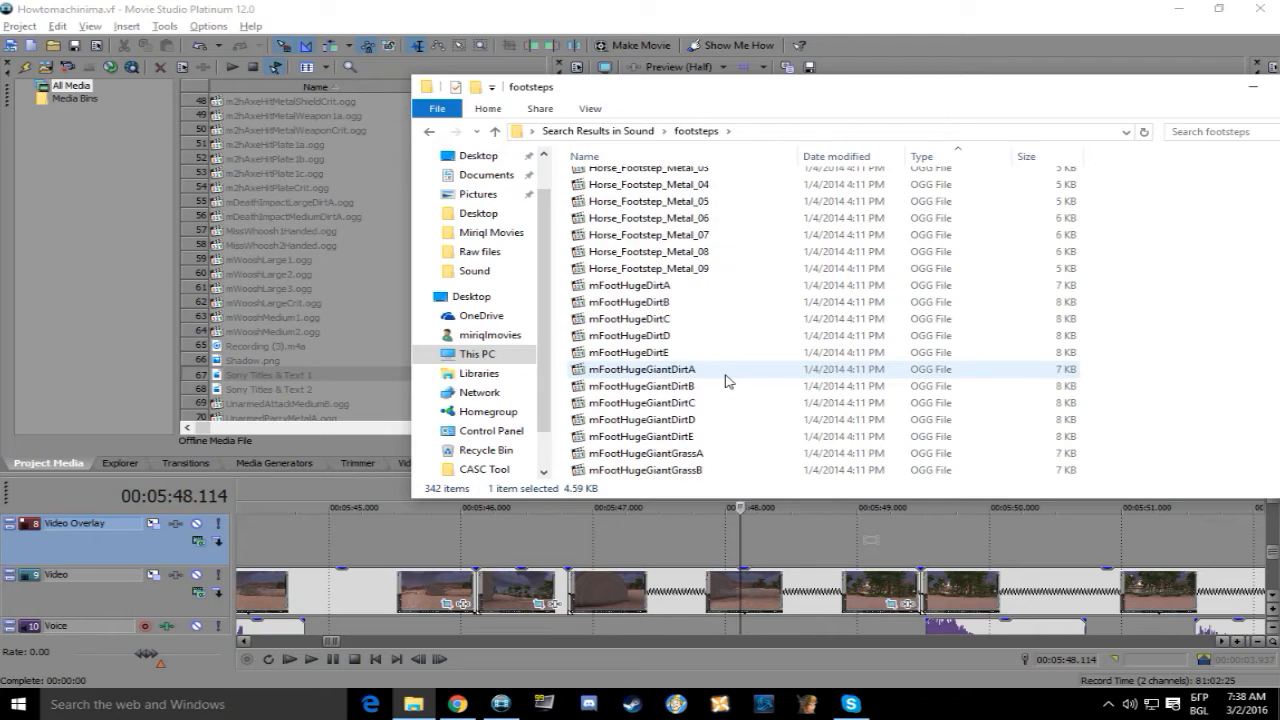
scroll(726, 380, "down", 6)
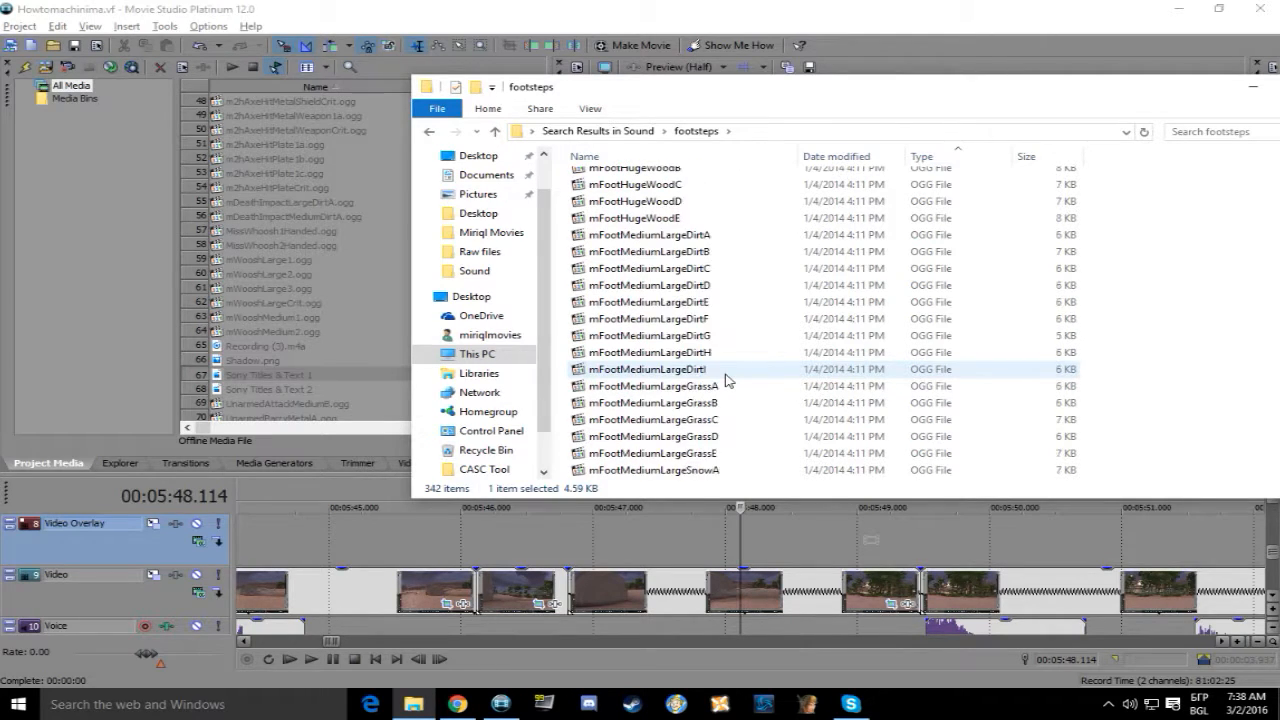
left_click(712, 235)
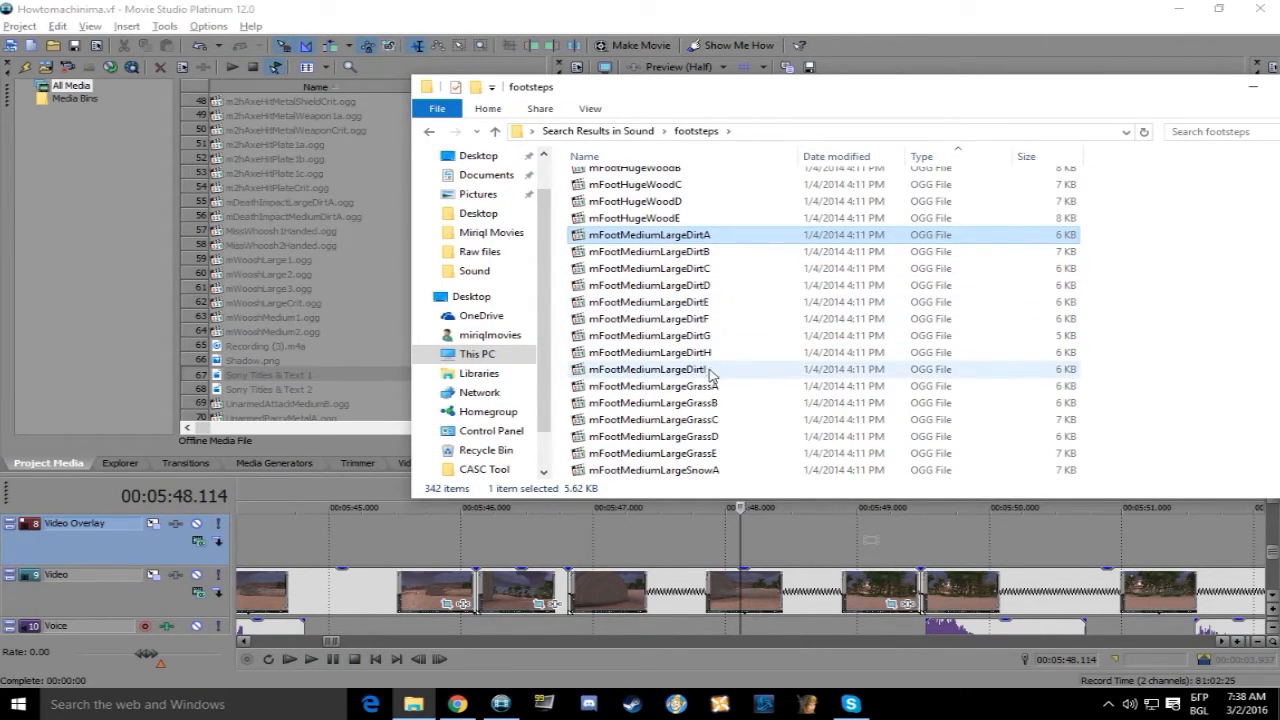
left_click(703, 370, "shift")
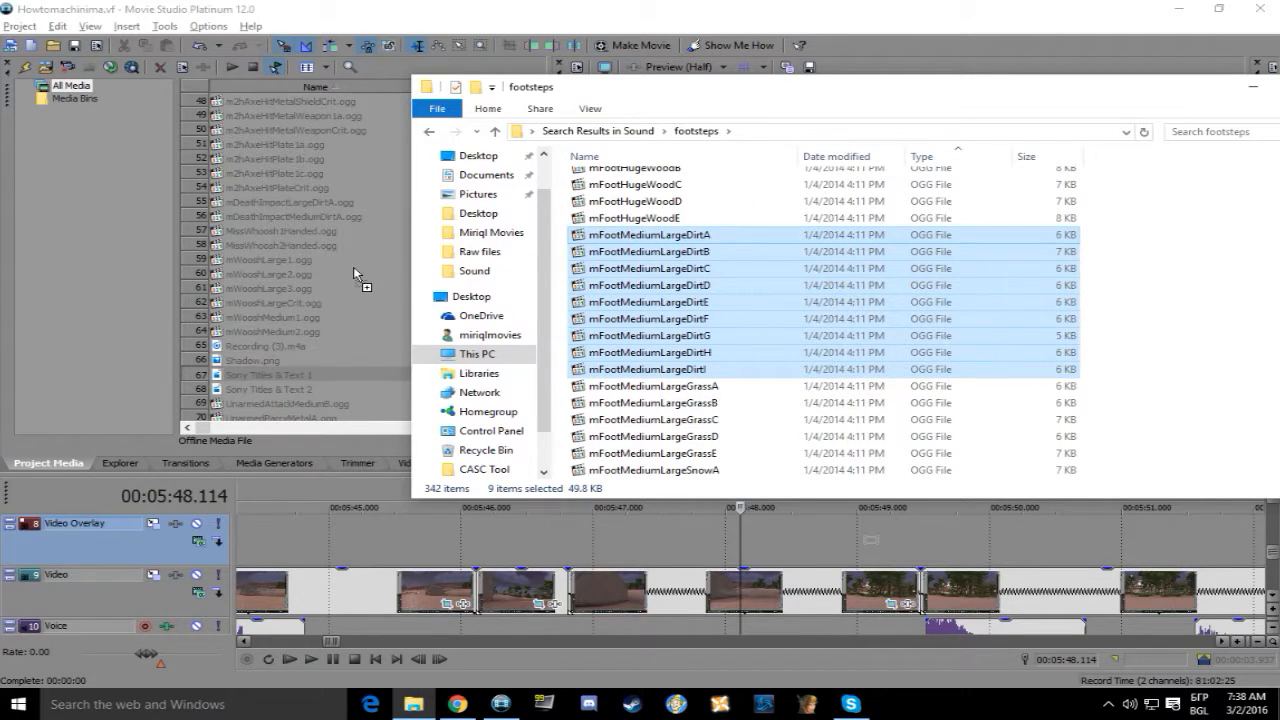
left_click_drag(353, 266, 378, 280)
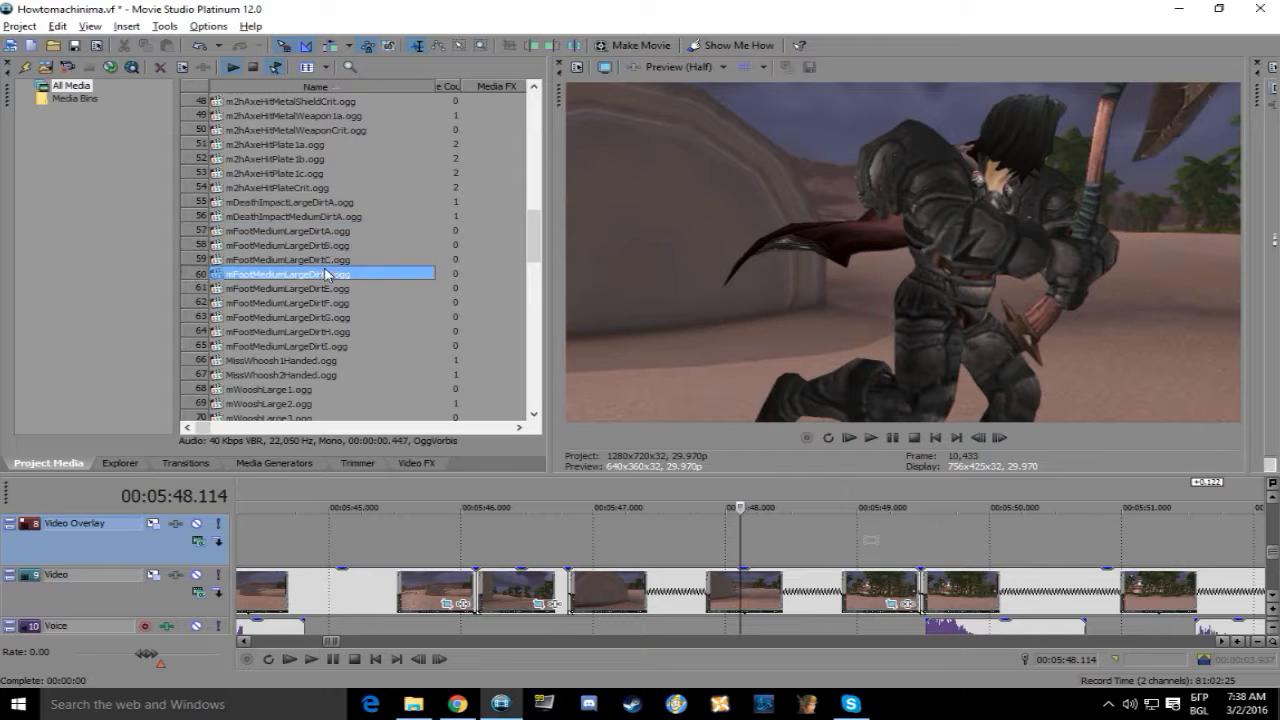
Add mFootMediumLargeDirtH.ogg at about 00:05:46.18 and mFootMediumLargeDirtG.ogg at about 00:05:46.55 to the Voice track, matching the footfalls
scroll(1270, 593, "down", 2)
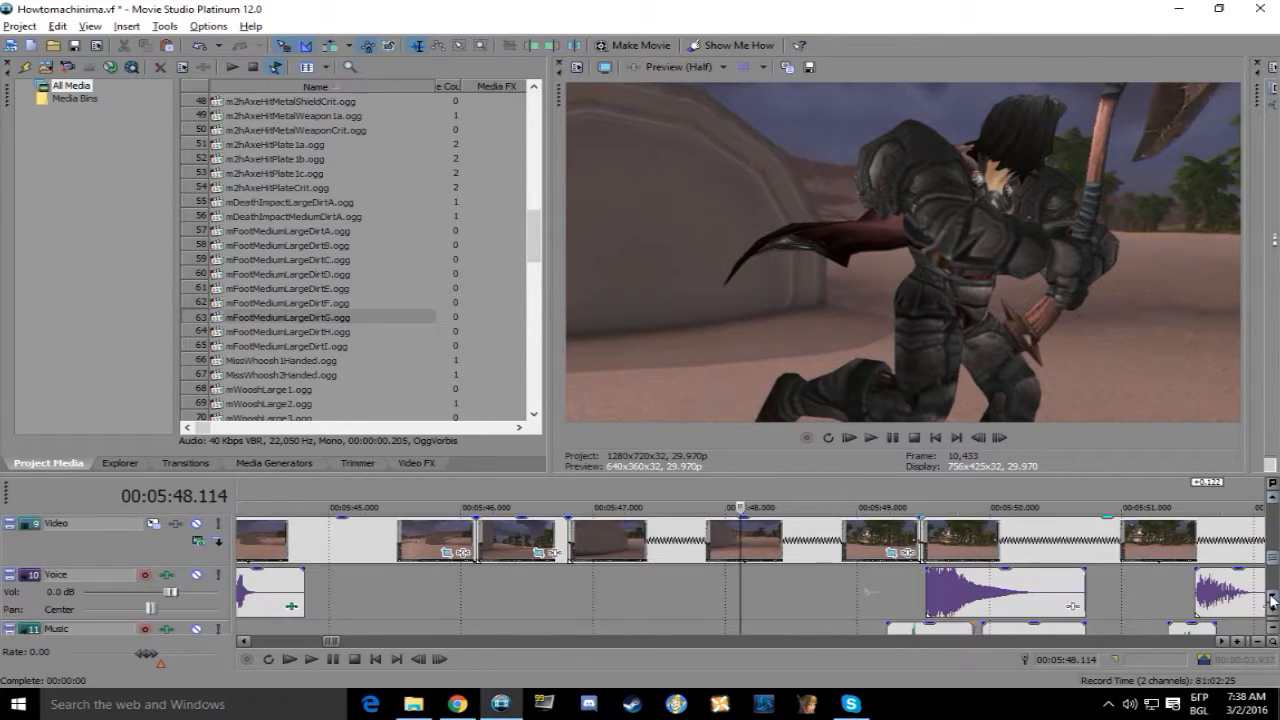
scroll(1240, 530, "up", 2)
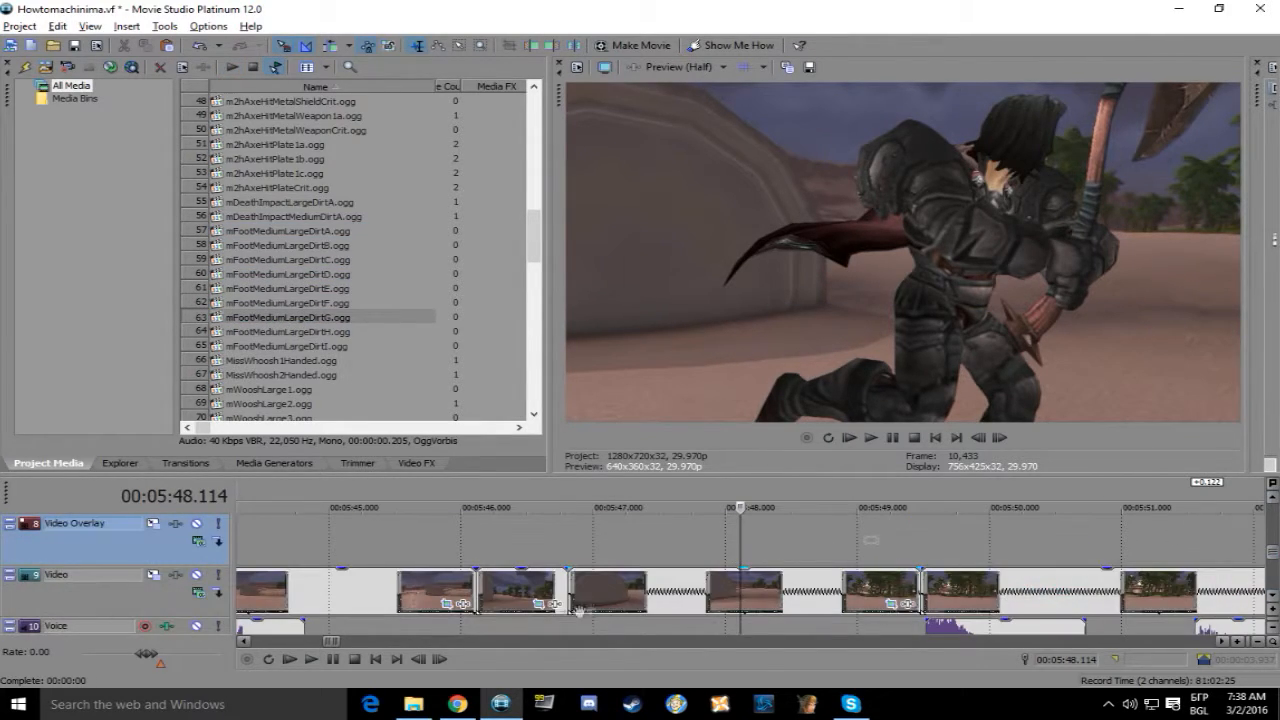
left_click(477, 626)
scroll(680, 580, "up", 3)
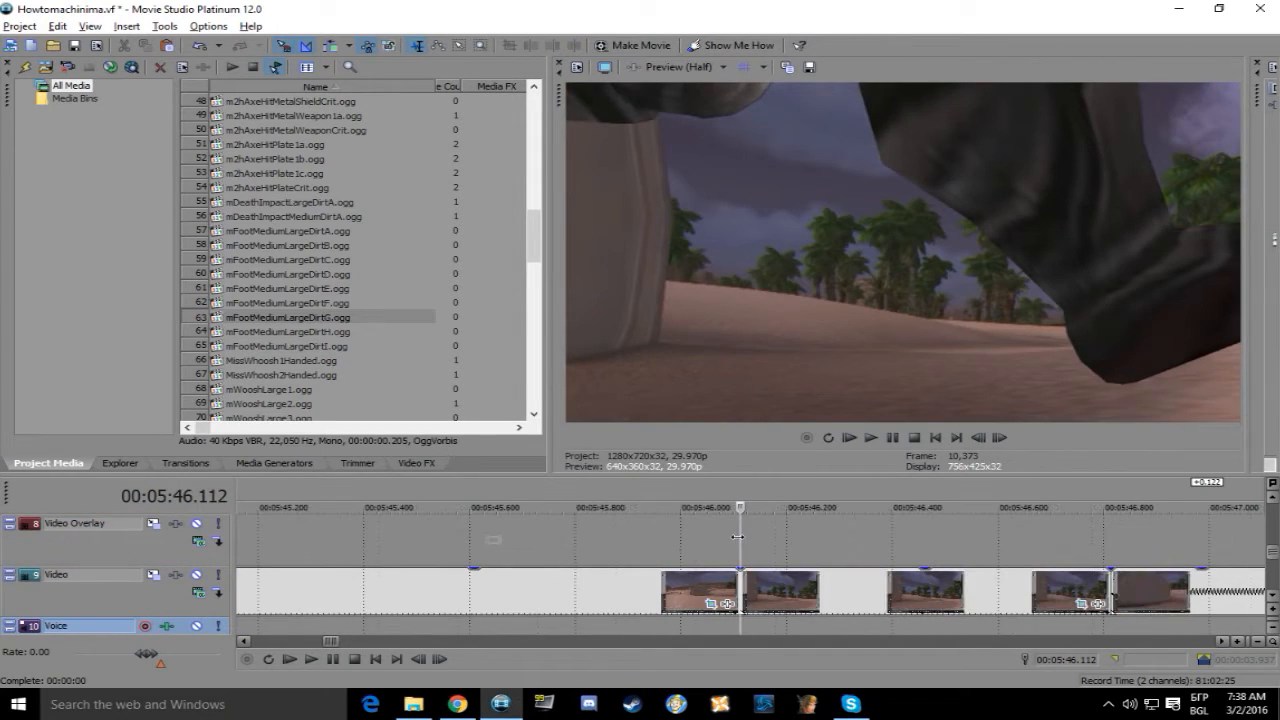
left_click_drag(737, 537, 772, 539)
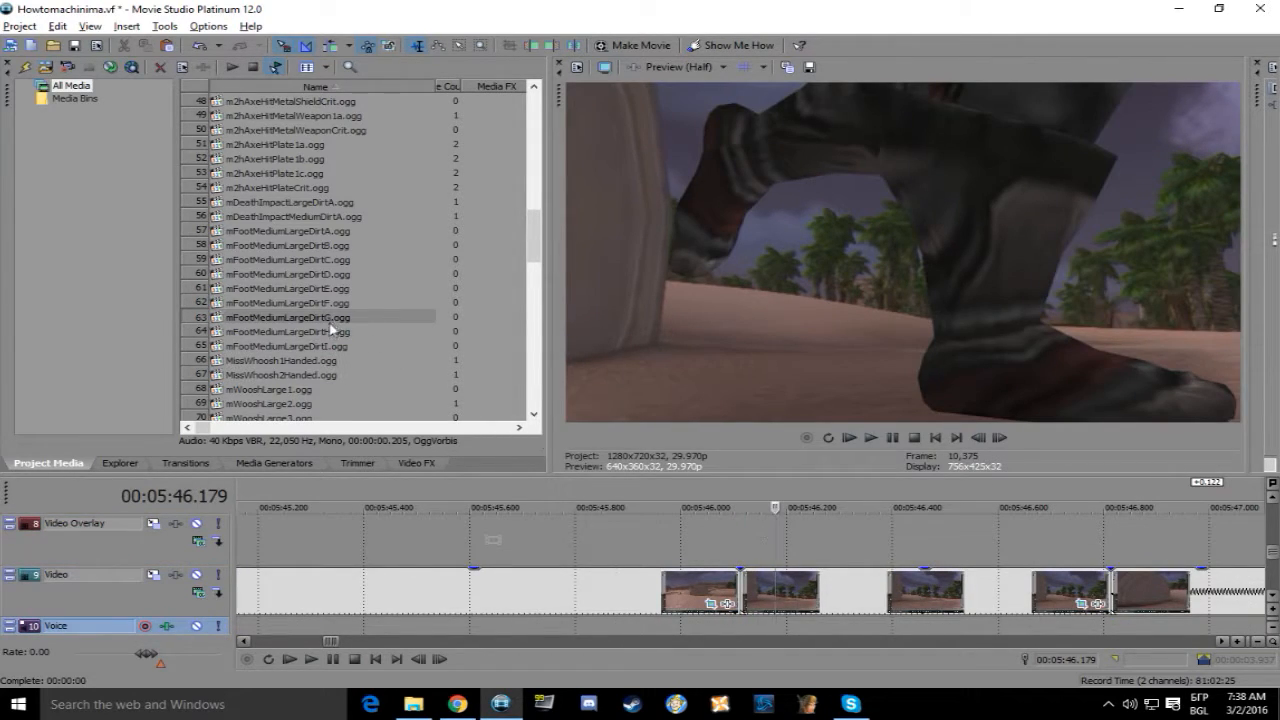
left_click_drag(787, 625, 787, 605)
left_click_drag(288, 317, 972, 596)
Add mFootMediumLargeDirtH.ogg at about 00:05:47.1 and mFootMediumLargeDirtF.ogg at about 00:05:47.5 to the Voice track
left_click_drag(971, 538, 1262, 538)
scroll(1262, 538, "down", 1)
left_click_drag(288, 332, 776, 590)
left_click_drag(767, 538, 914, 538)
left_click_drag(288, 303, 922, 592)
Add mFootMediumLargeDirtC.ogg at about 00:05:47.8, mFootMediumLargeDirtA.ogg at 00:05:48.1 and mFootMediumLargeDirtB.ogg at 00:05:48.5 to the Voice track
left_click_drag(914, 538, 1044, 538)
left_click_drag(288, 260, 1050, 592)
left_click_drag(288, 230, 1166, 592)
left_click_drag(338, 245, 1243, 587)
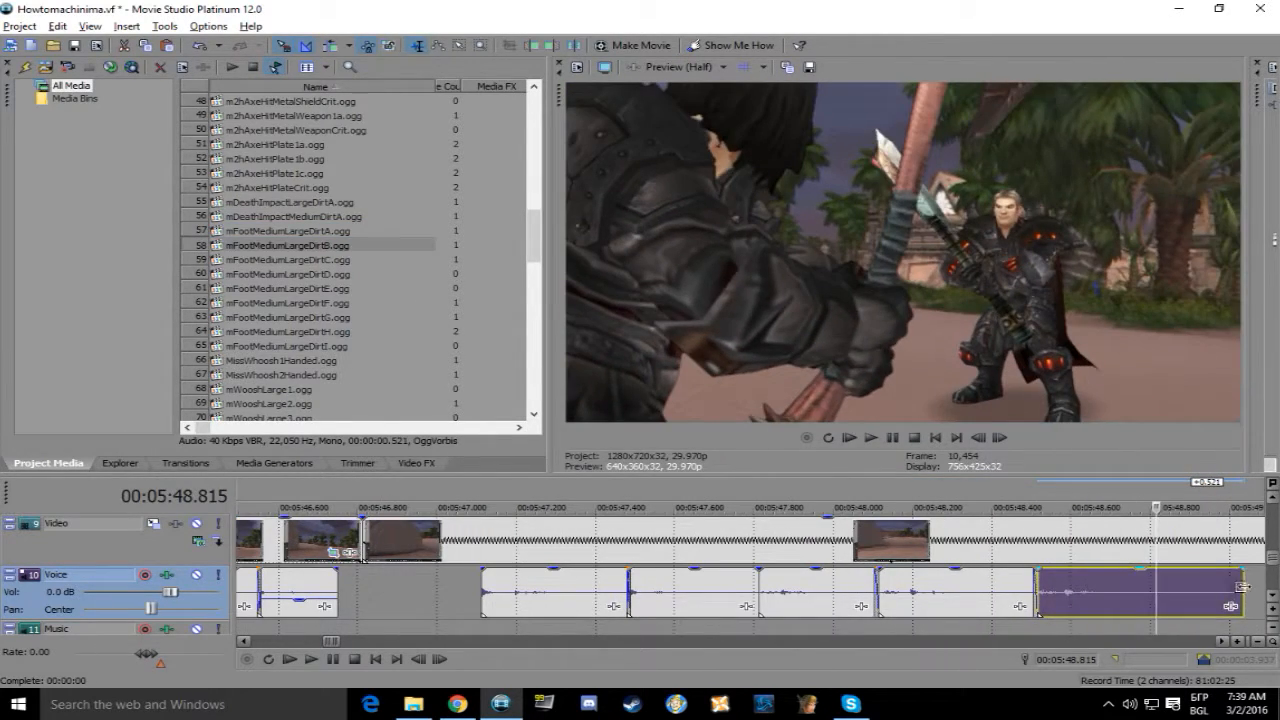
Add mFootMediumLargeDirtD.ogg at 00:05:48.815 and mFootMediumLargeDirtE.ogg at 00:05:49.149 to the Voice track, trimming the last one's end before the hit sound
double_click(322, 275)
double_click(362, 288)
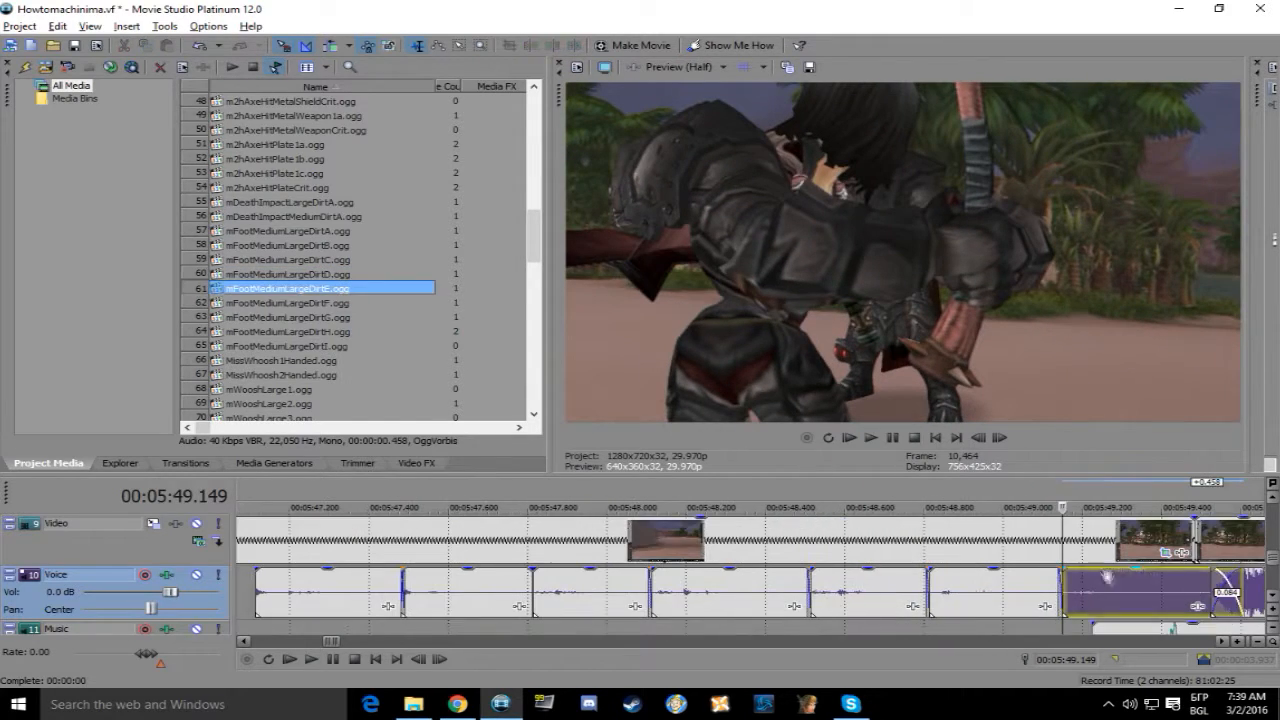
left_click_drag(1243, 592, 1177, 592)
Play back the running footsteps from about 00:05:46 into the fight and save the project
key("space")
scroll(750, 570, "down", 4)
left_click(476, 542)
left_click(407, 542)
left_click(871, 440)
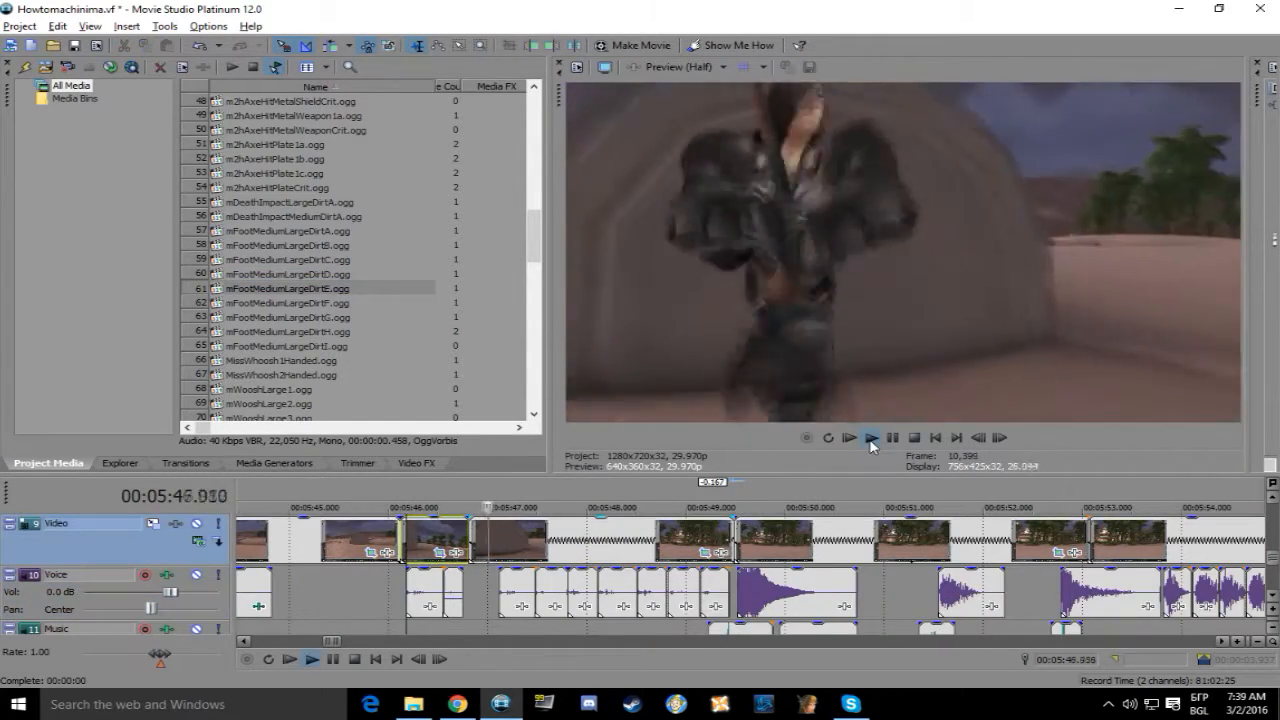
left_click(893, 439)
scroll(740, 560, "down", 2)
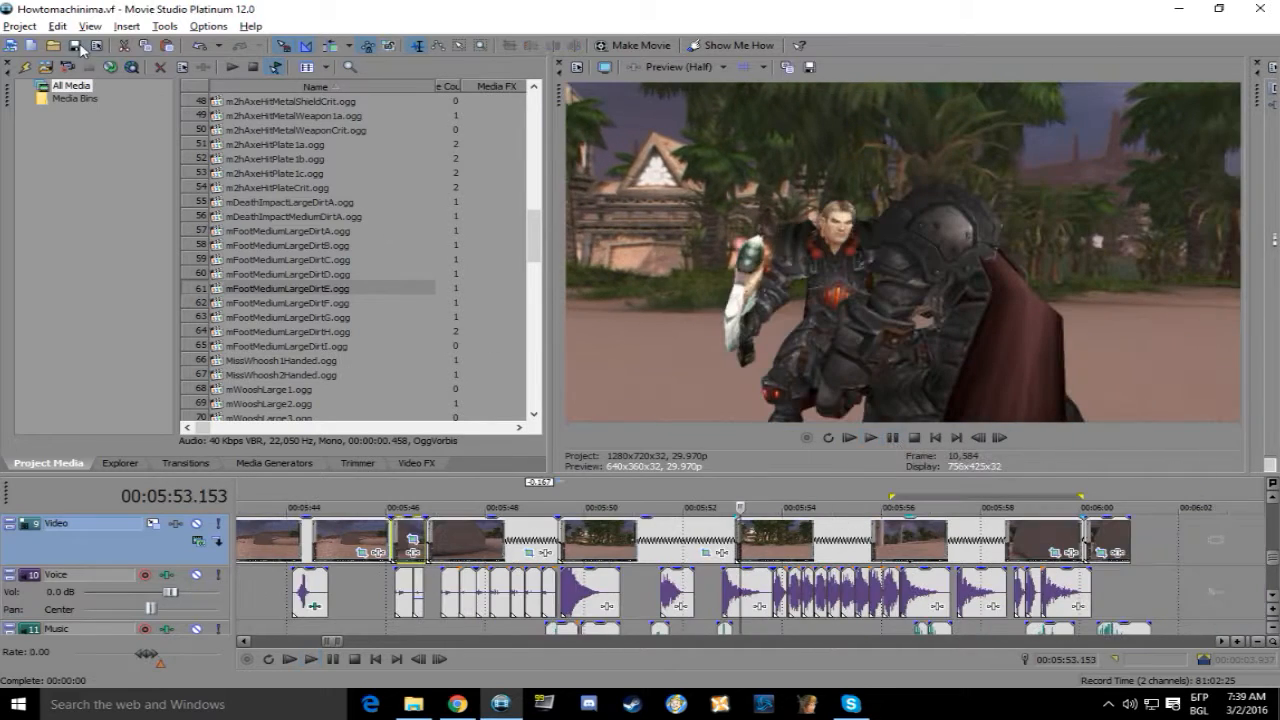
left_click(78, 46)
Switch to File Explorer and open the Human Male folder inside the extracted character sounds
left_click(414, 704)
left_click(431, 132)
left_click(431, 132)
double_click(640, 202)
double_click(625, 347)
double_click(615, 246)
Import HumanMaleAttackA to D, HumanMaleDeathA, HumanMaleWoundA to D and HumanMaleWoundCritA and B into the project media
left_click(630, 196)
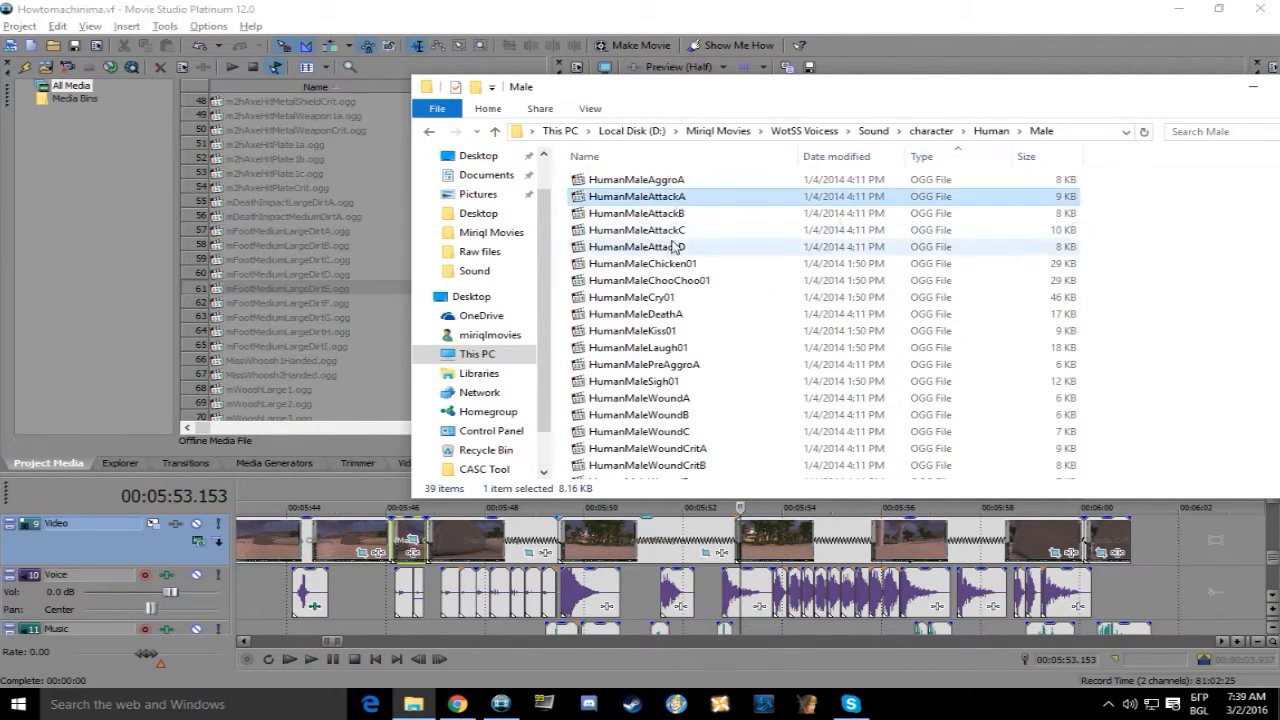
left_click(675, 247, "shift")
scroll(680, 258, "down", 3)
left_click(684, 253, "ctrl")
left_click(685, 269, "ctrl")
left_click(685, 286, "ctrl")
left_click(686, 303, "ctrl")
left_click(682, 335, "ctrl+shift")
left_click(650, 171, "ctrl")
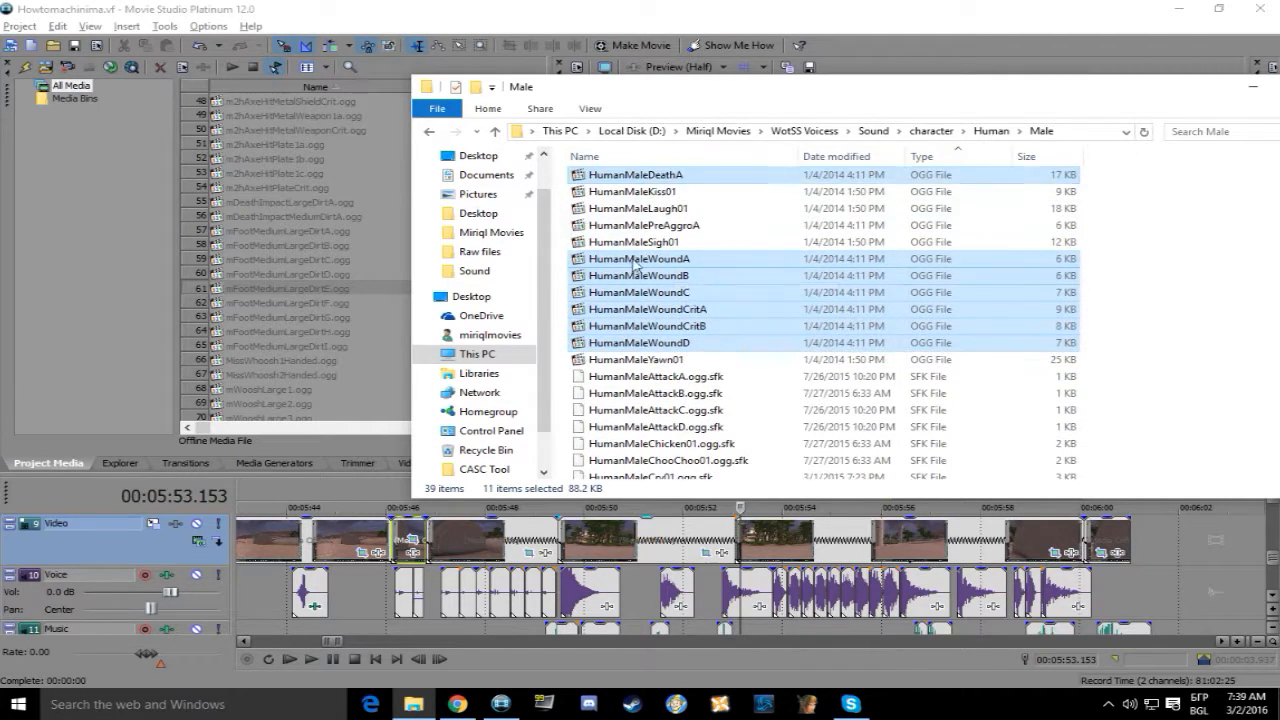
Import CharacterRoarsHumanMale from the PlayerRoars folder into the project media
left_click(931, 131)
double_click(630, 337)
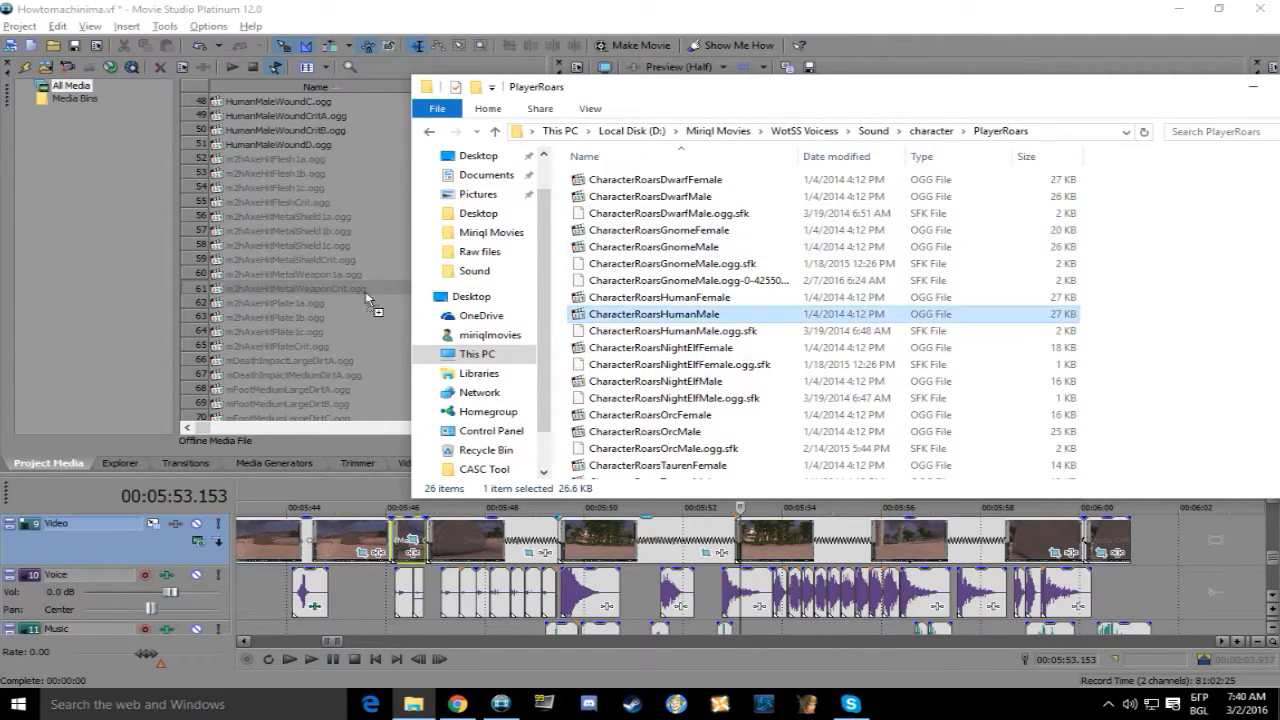
left_click_drag(365, 298, 366, 299)
Import the HumanMaleMain attack, death, jump, land and wound sounds from PlayerExertions' HumanMaleFinal folder and audition some of them
left_click(931, 131)
double_click(650, 448)
double_click(640, 264)
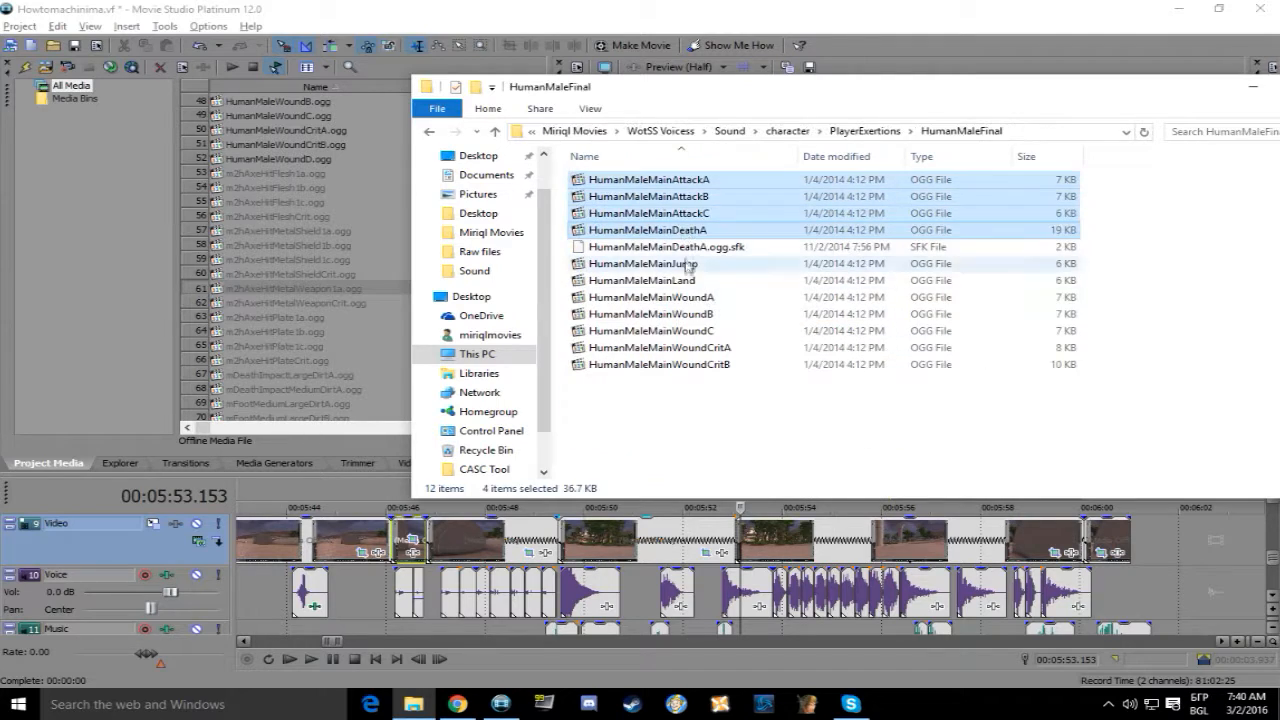
left_click_drag(721, 359, 391, 323)
left_click(326, 268)
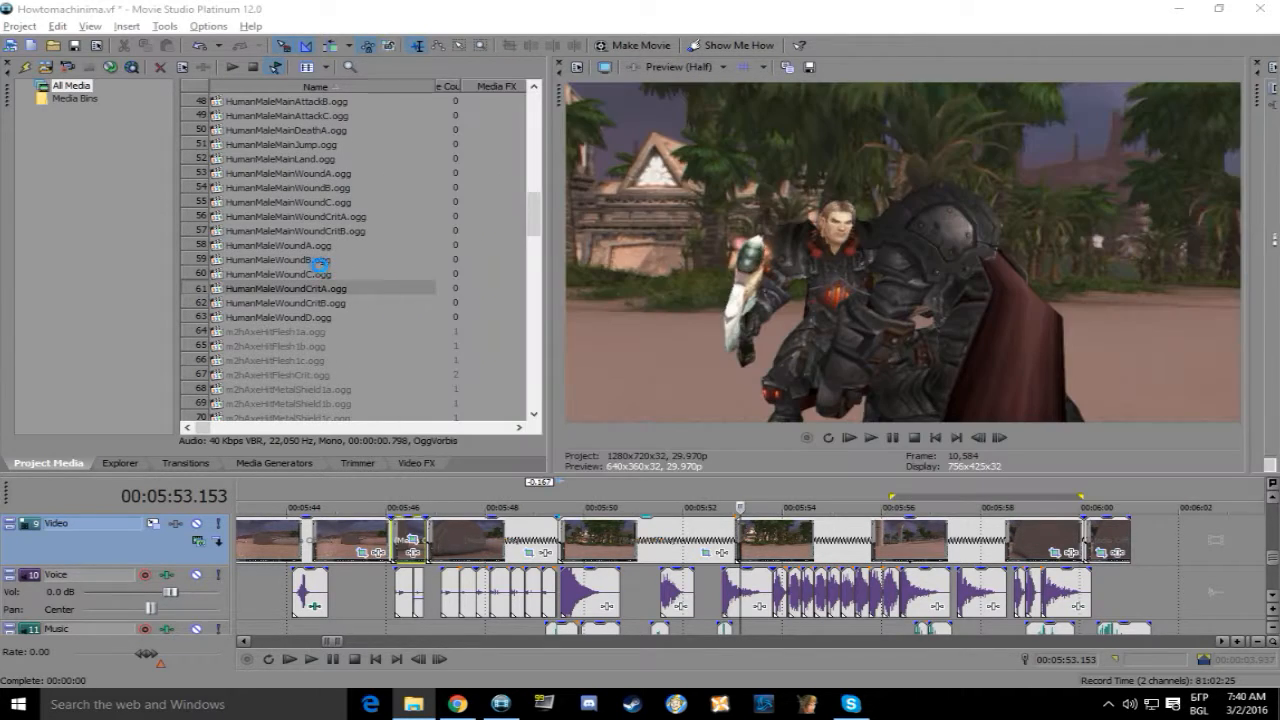
left_click(343, 231)
left_click(338, 200)
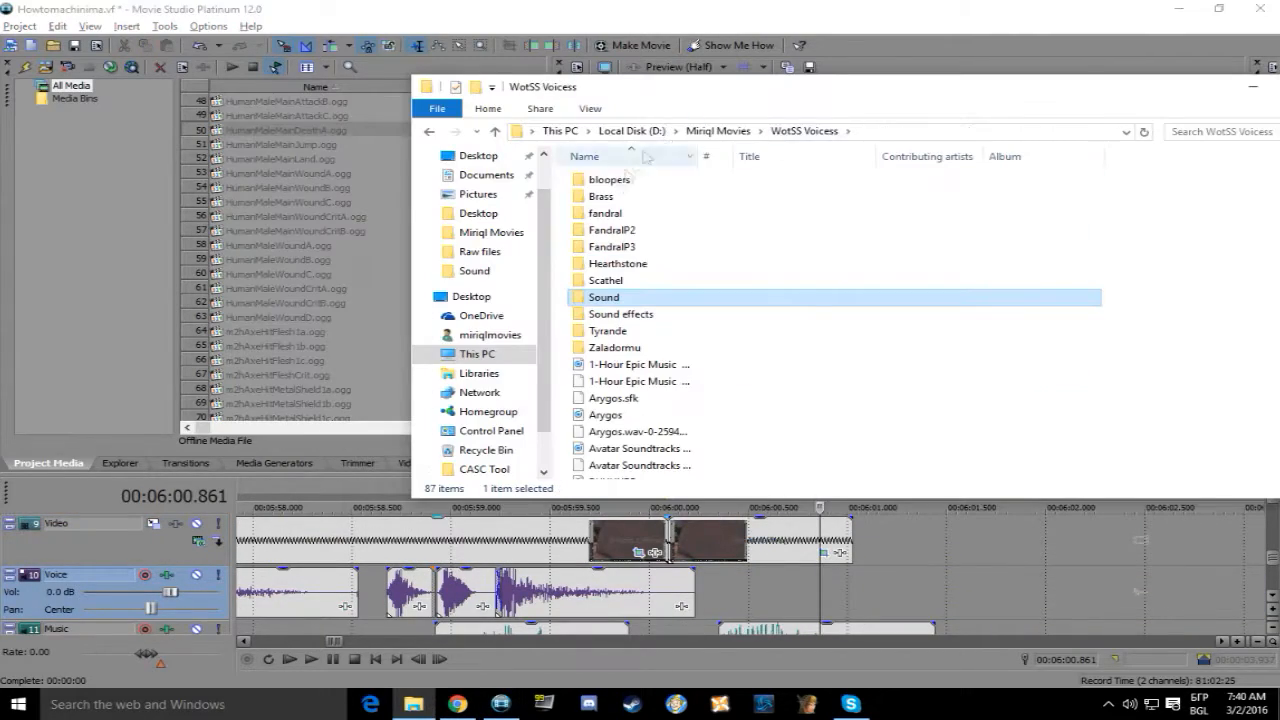
Import the ES_Human Scream 11, 15, 21 and 28 MP3 files into the project media
left_click(656, 134)
double_click(616, 265)
scroll(851, 371, "down", 15)
scroll(707, 293, "down", 10)
scroll(707, 293, "up", 3)
left_click(676, 242)
left_click(676, 275, "ctrl")
left_click(676, 309, "ctrl")
left_click(676, 342, "ctrl")
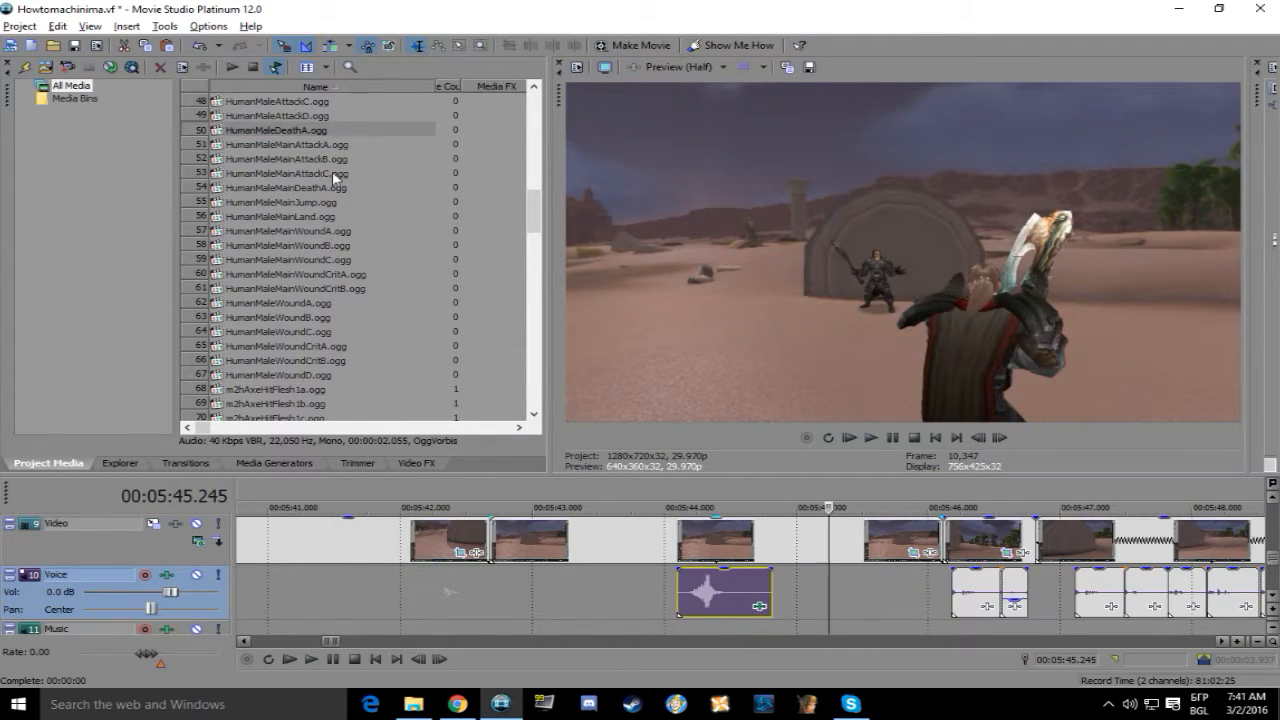
Add CharacterRoarsHumanMale.ogg to the Music track at about 00:05:44.4 and play it back against the scene
scroll(334, 177, "down", 3)
scroll(322, 256, "up", 1)
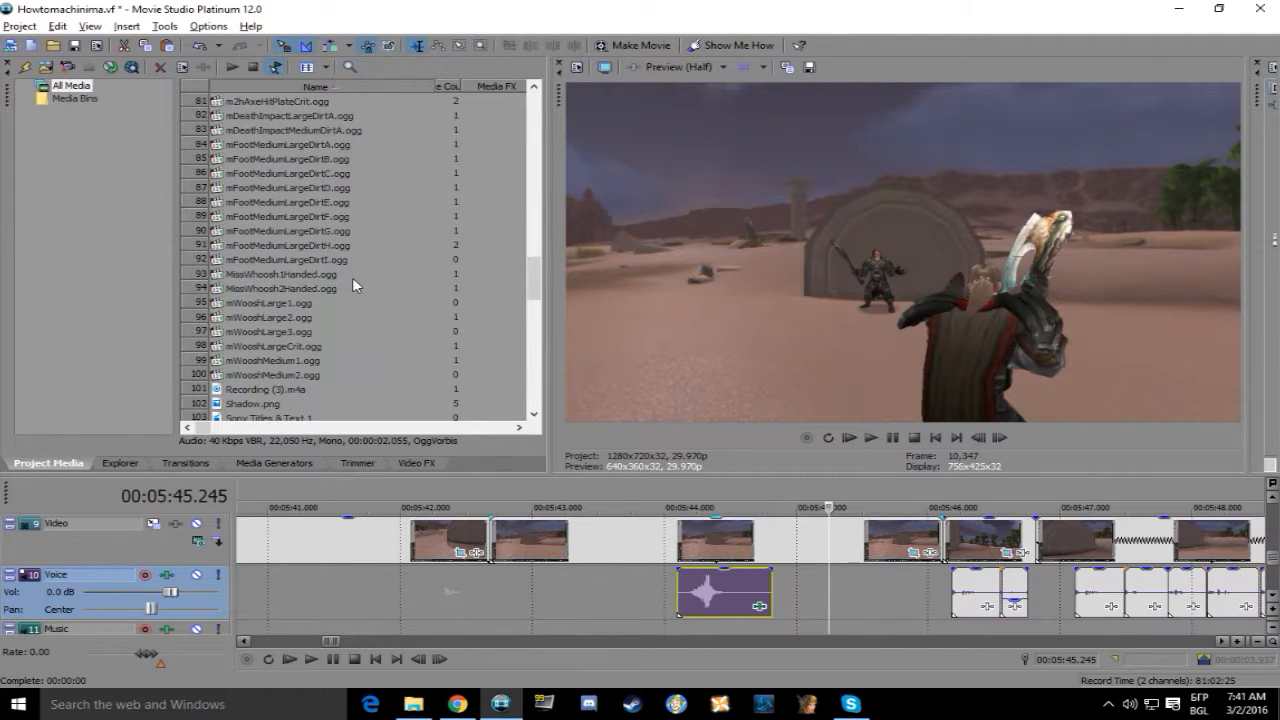
scroll(362, 290, "up", 6)
left_click_drag(320, 188, 786, 624)
left_click(638, 546)
left_click_drag(700, 595, 648, 595)
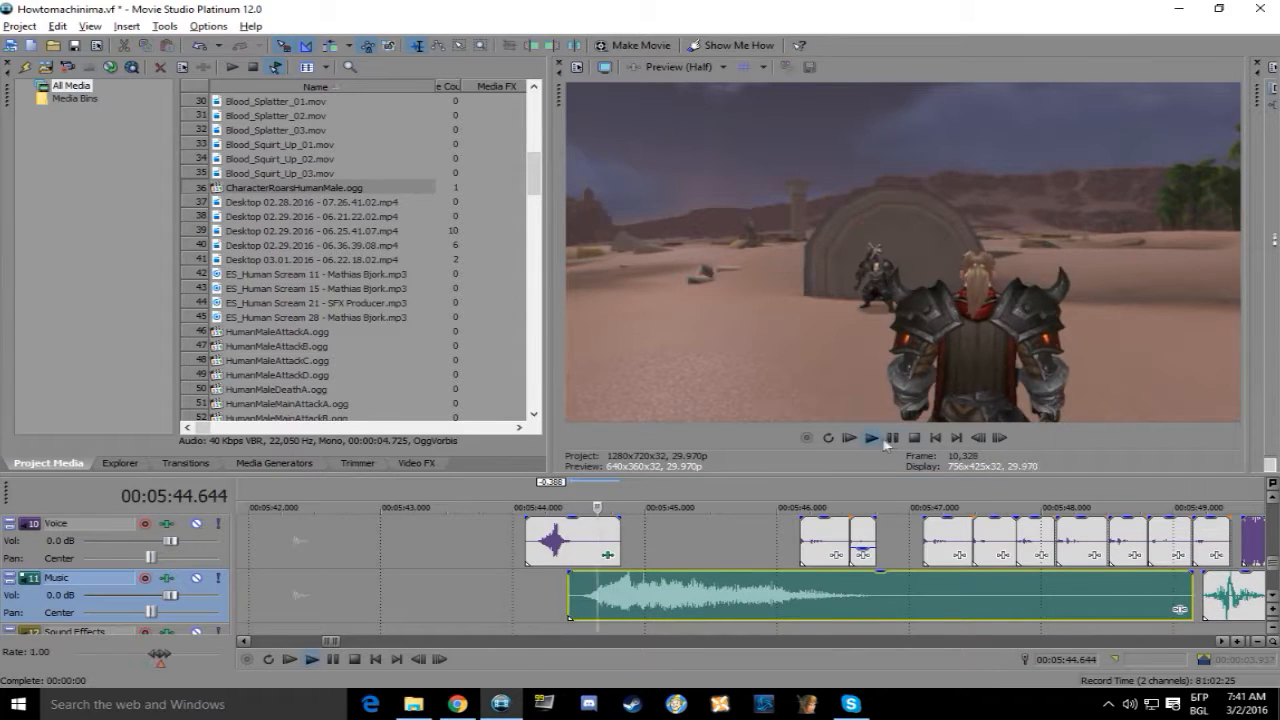
left_click(871, 437)
Insert an empty audio track directly below the Music track
scroll(806, 600, "down", 2)
right_click(806, 600)
left_click(868, 506)
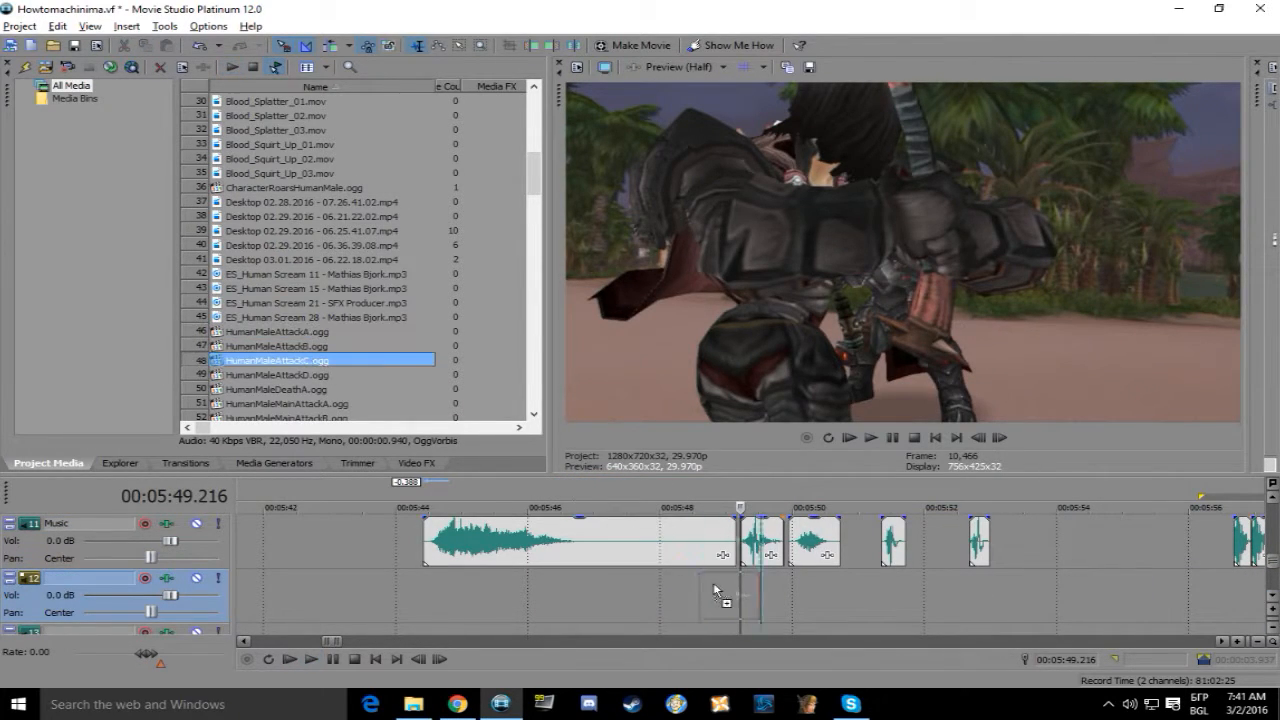
Add HumanMaleAttackC.ogg to track 12 at about 00:05:48.9, matching it to the swing during playback
left_click_drag(714, 586, 716, 588)
left_click(871, 438)
left_click(892, 438)
scroll(634, 605, "up", 4)
left_click_drag(470, 597, 564, 597)
left_click(871, 438)
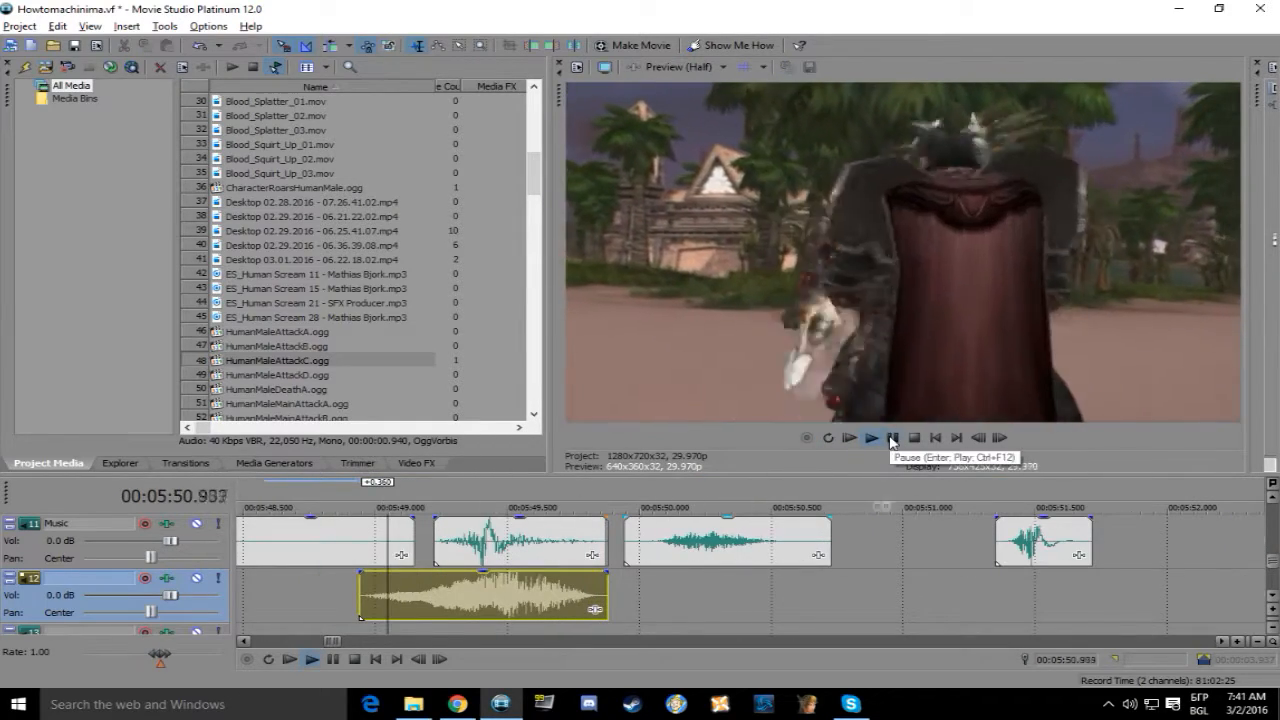
left_click(892, 438)
Add HumanMaleAttackD.ogg to track 12 at about 00:05:51.1 and play back its timing
left_click_drag(904, 580, 914, 595)
left_click(959, 545)
left_click(871, 438)
left_click(892, 438)
left_click(943, 545)
left_click(871, 438)
left_click(893, 439)
Add HumanMaleMainAttackB.ogg to track 12 at about 00:05:52.5 and play it back
left_click(306, 417)
scroll(306, 417, "down", 1)
left_click_drag(306, 376, 791, 597)
scroll(749, 597, "up", 4)
left_click(714, 545)
left_click(871, 438)
Add HumanMaleMainWoundB.ogg to track 12 at about 00:05:54.2 for the struck fighter
scroll(300, 250, "down", 4)
left_click(287, 288)
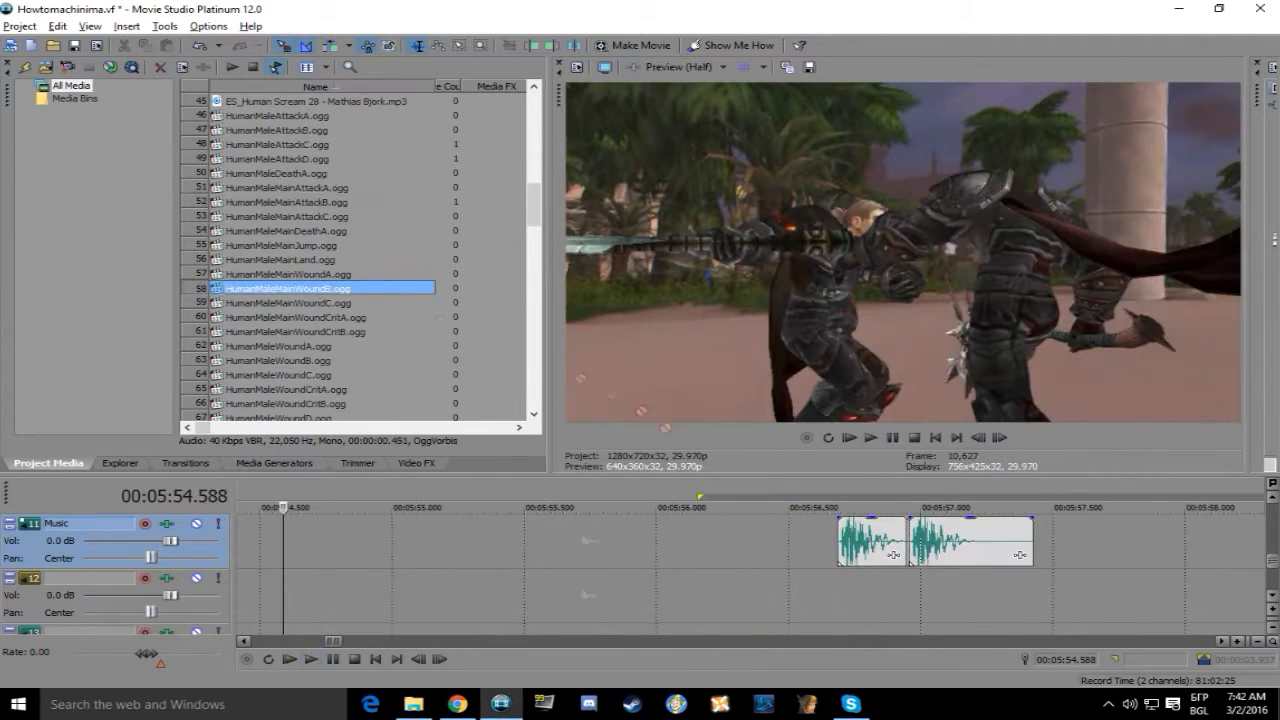
left_click(502, 545)
left_click_drag(600, 596, 686, 596)
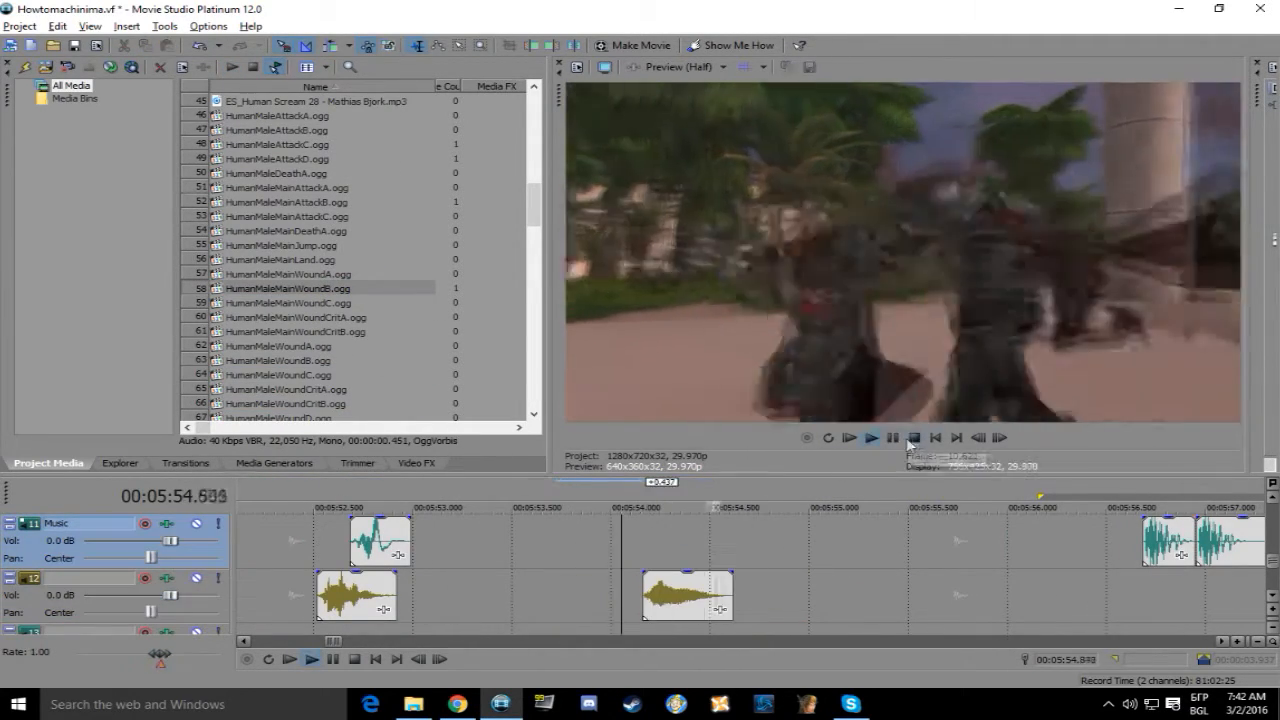
Add HumanMaleMainWoundC.ogg to the Music track at about 00:05:55.2, and HumanMaleMainWoundA.ogg at 00:05:55.4 and HumanMaleWoundCritA.ogg at 00:05:56.4 to track 12
left_click(333, 303)
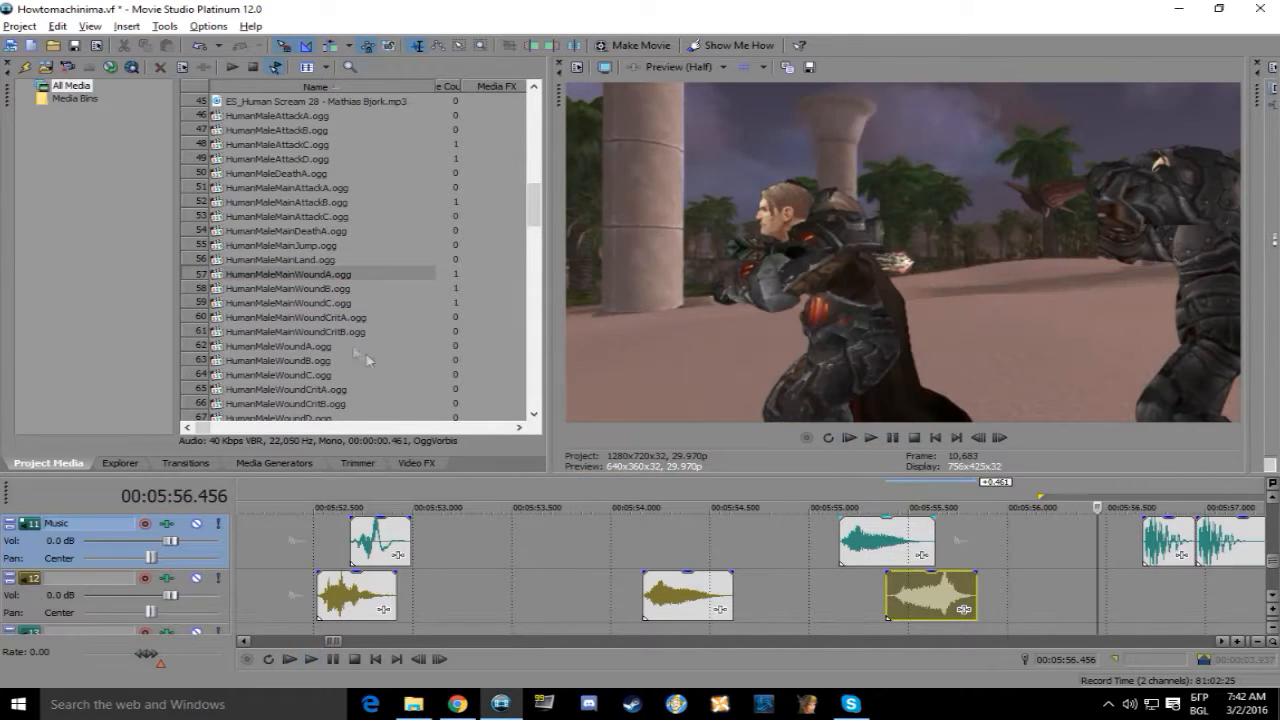
left_click_drag(1098, 578, 1098, 580)
left_click(871, 437)
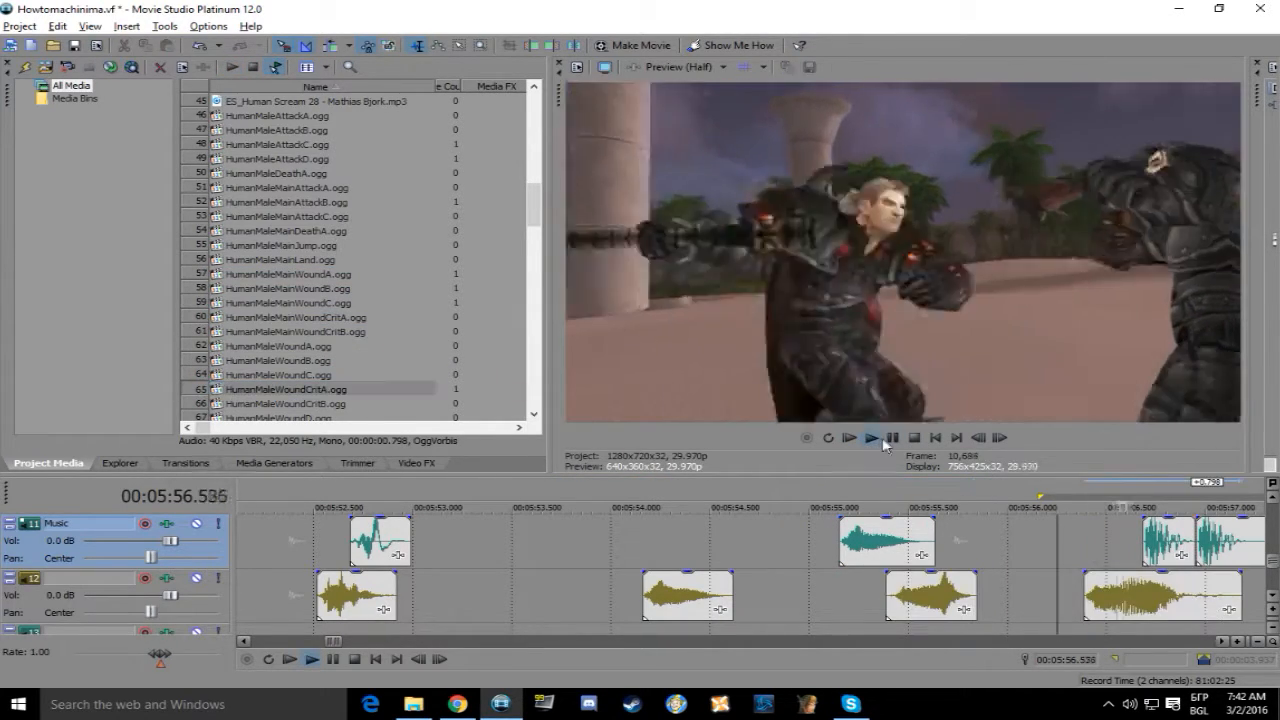
left_click(892, 437)
Add HumanMaleWoundCritB.ogg to track 12 at about 00:05:57.4 and play it back
left_click_drag(320, 380, 340, 595)
left_click(871, 437)
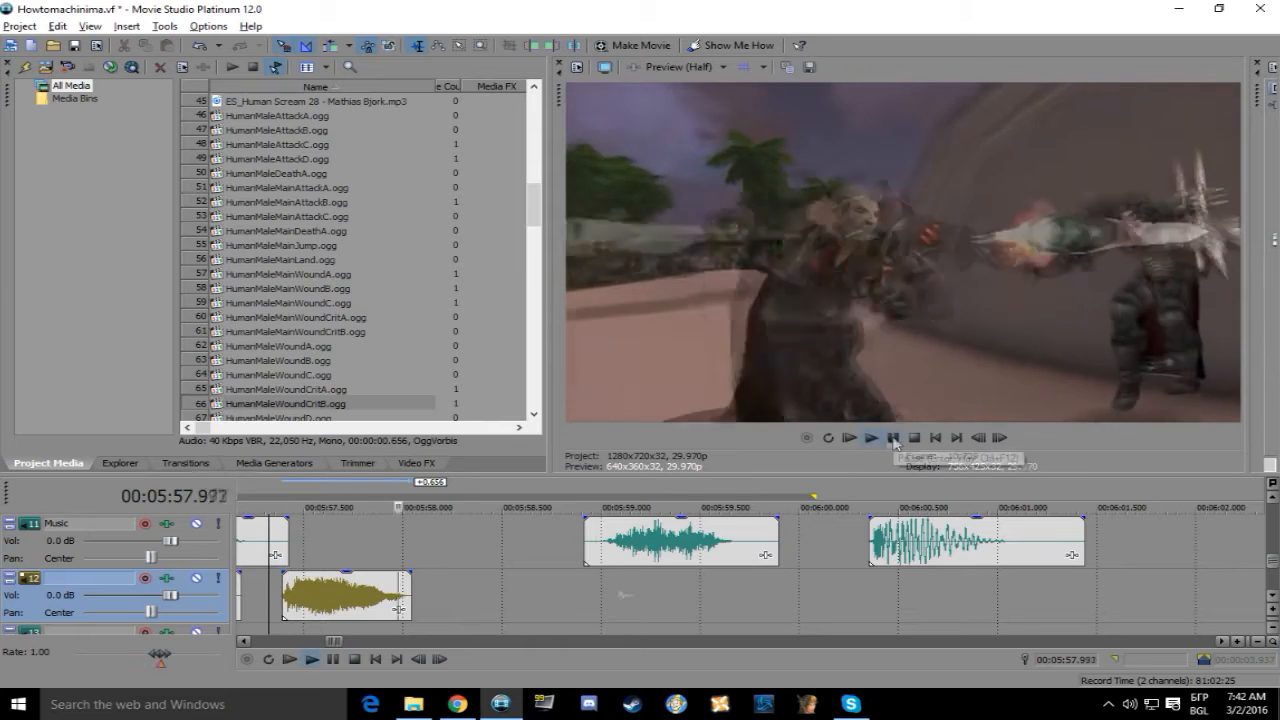
left_click(892, 437)
Audition the human scream files and add ES_Human Scream 21 - SFX Producer.mp3 to track 12 for the beheading
scroll(330, 280, "up", 5)
left_click(320, 274)
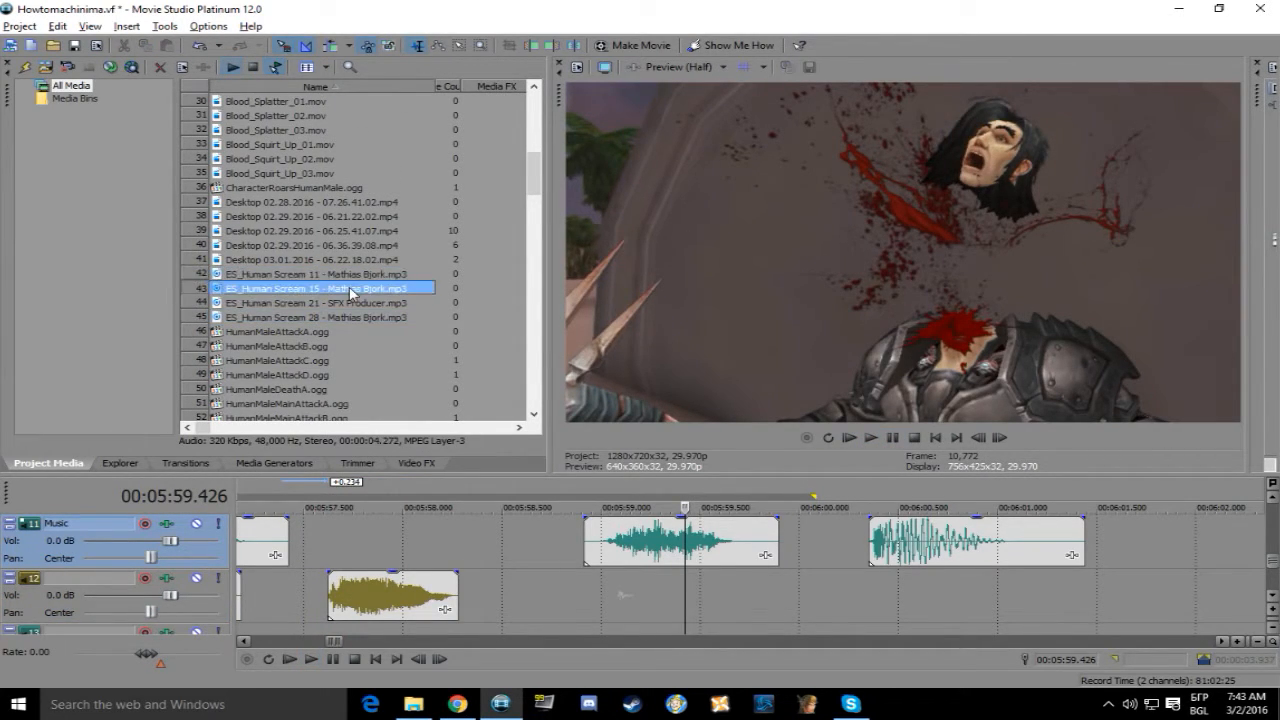
left_click_drag(350, 313, 357, 594)
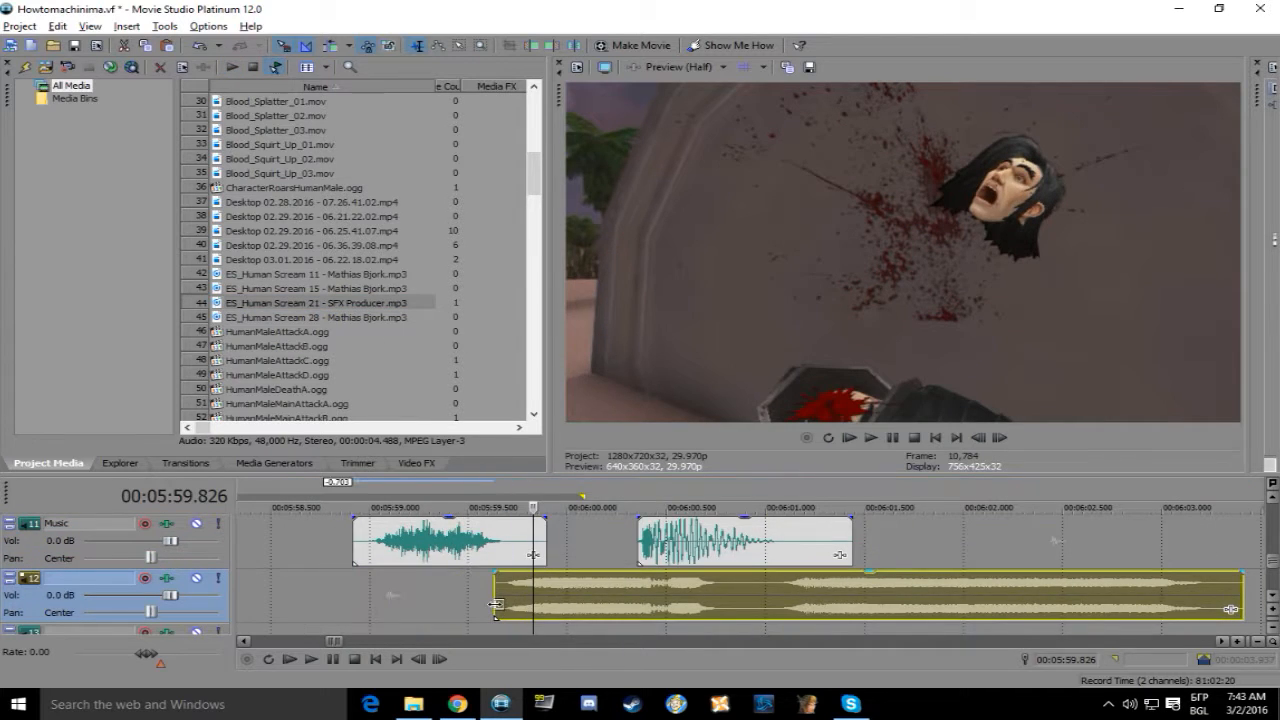
Trim the start of the scream clip and move it to begin at about 00:05:57.5 on track 12
left_click_drag(584, 602, 394, 602)
left_click(394, 602)
scroll(394, 602, "down", 1)
left_click(599, 597)
left_click_drag(751, 597, 599, 597)
Trim the end of the scream clip to 00:05:59.259, where the head is cut off, and play it back
left_click(534, 557)
left_click(871, 437)
left_click(893, 437)
left_click_drag(1025, 586, 600, 590)
scroll(729, 590, "up", 2)
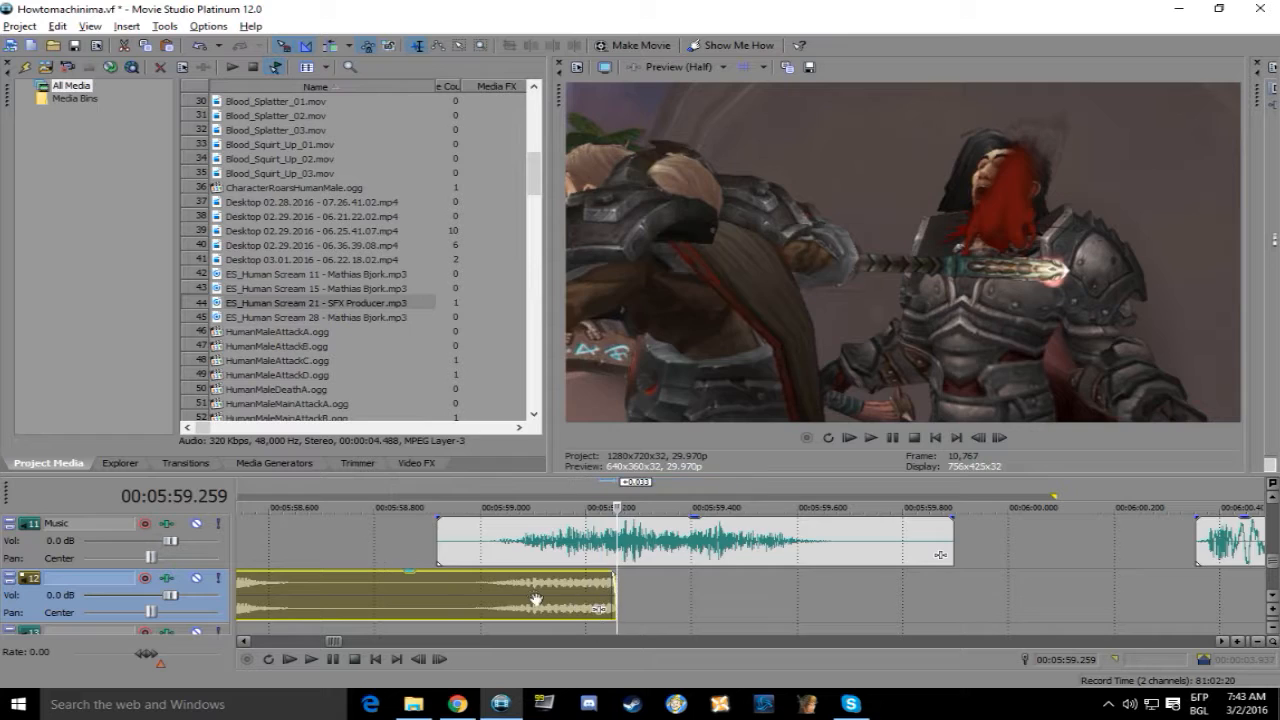
scroll(537, 600, "down", 2)
left_click(529, 600)
left_click(871, 438)
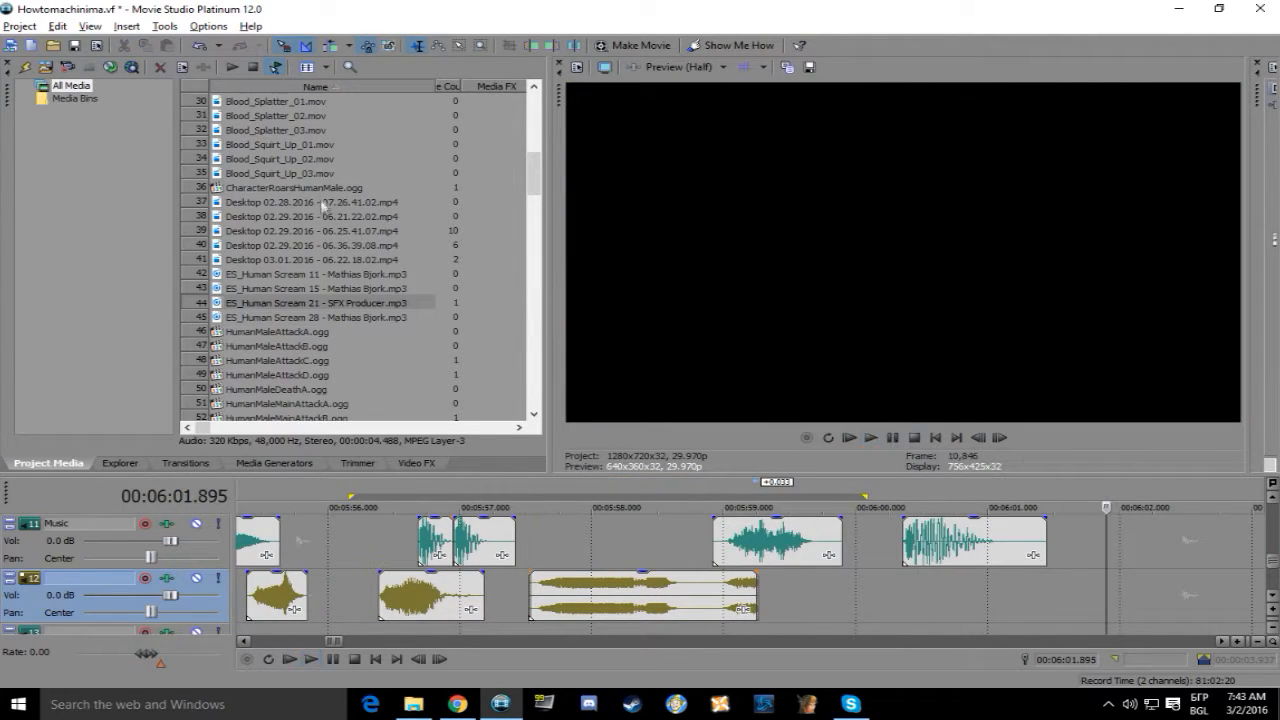
Play back the fight scene with its voices from 00:05:45.178 to the end
scroll(321, 204, "down", 6)
left_click(379, 535)
scroll(379, 535, "down", 2)
left_click(370, 594)
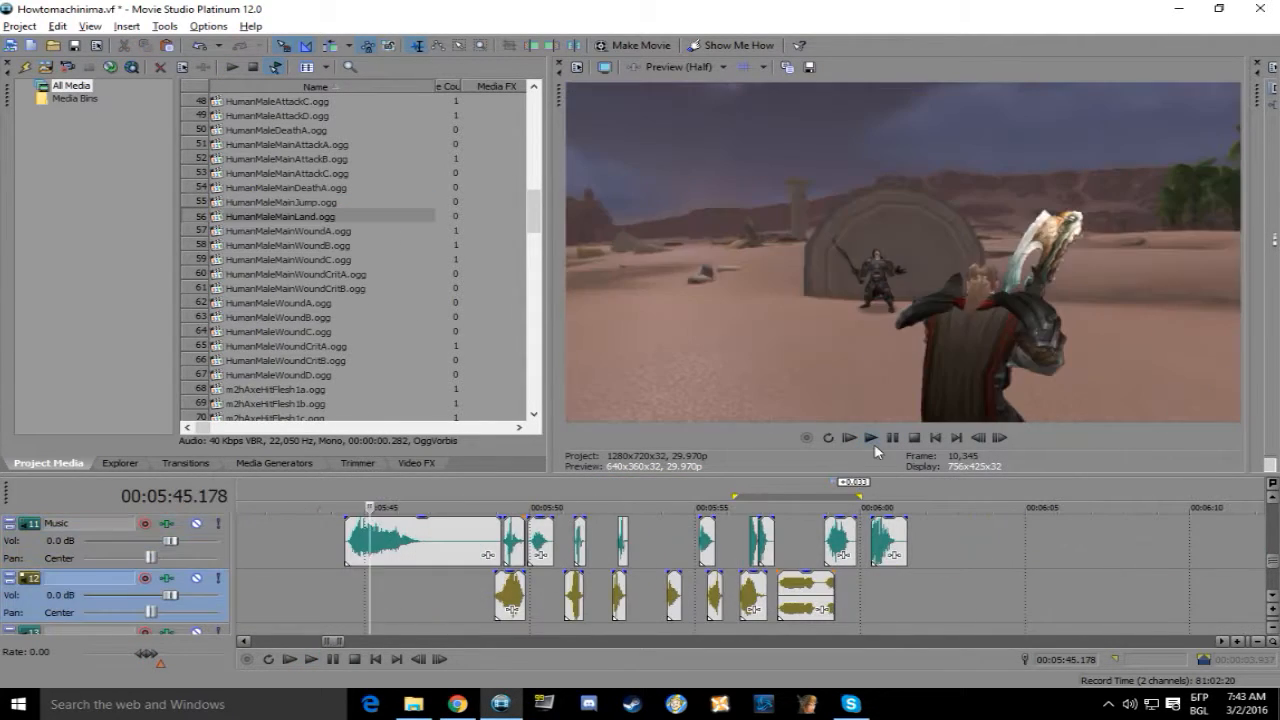
left_click(873, 441)
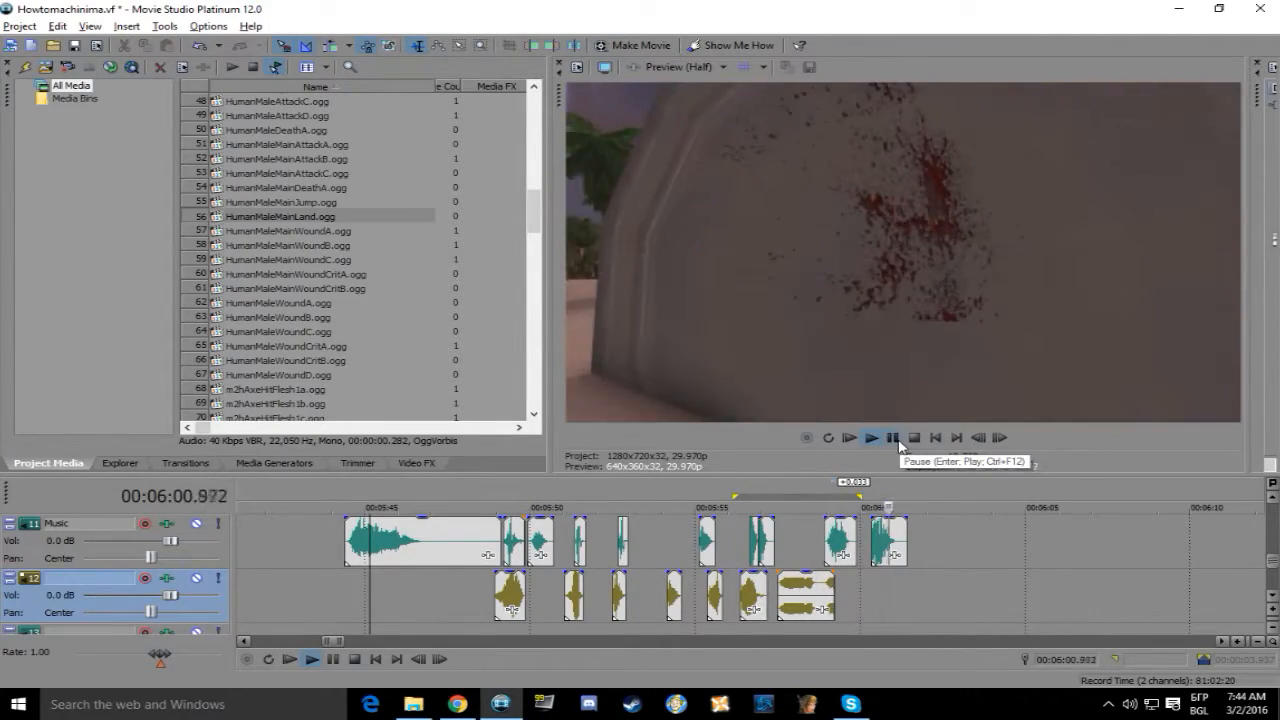
Add ES_Vampire Suck Blood 2 - SFX Producer from File Explorer to track 12 at about 00:06:01.8
scroll(369, 340, "down", 9)
scroll(369, 341, "down", 1)
left_click(413, 704)
scroll(716, 411, "down", 10)
left_click_drag(709, 321, 920, 590)
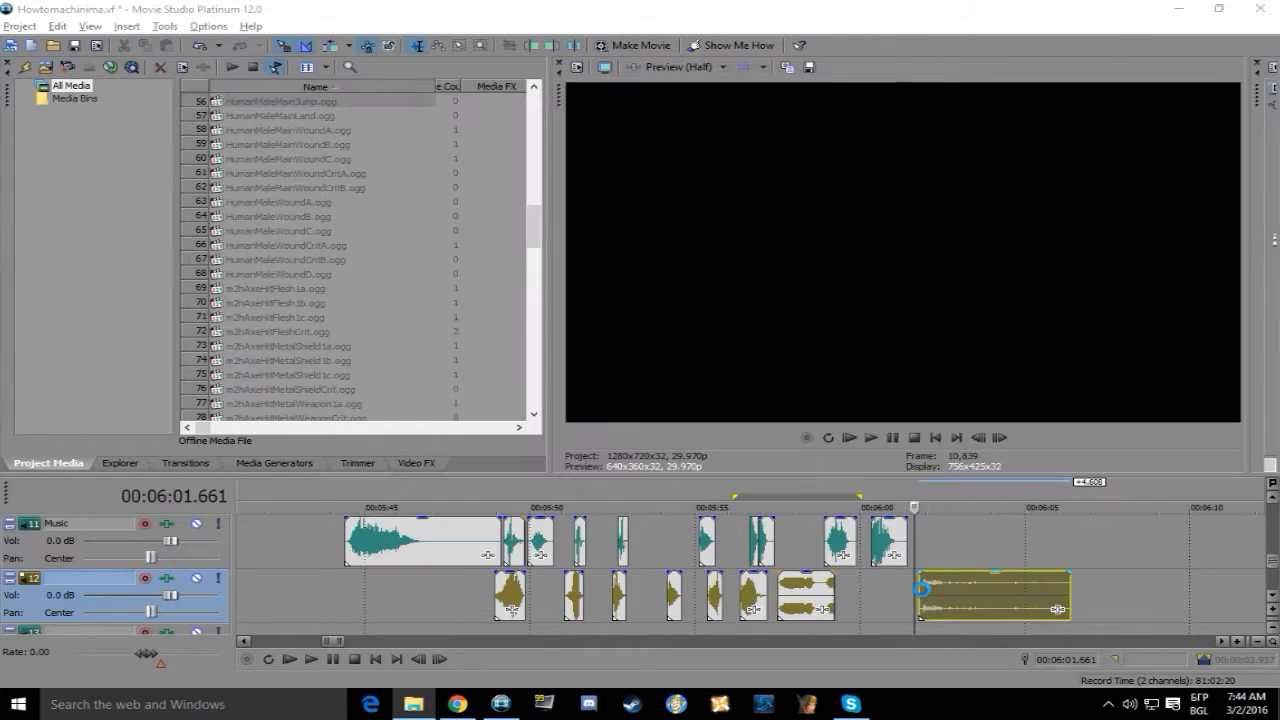
Move the blood sound on track 12 to start right at the scream's end and play it back
left_click(925, 594)
scroll(926, 595, "up", 4)
left_click_drag(804, 604, 470, 619)
left_click(370, 604)
left_click(871, 438)
left_click(892, 438)
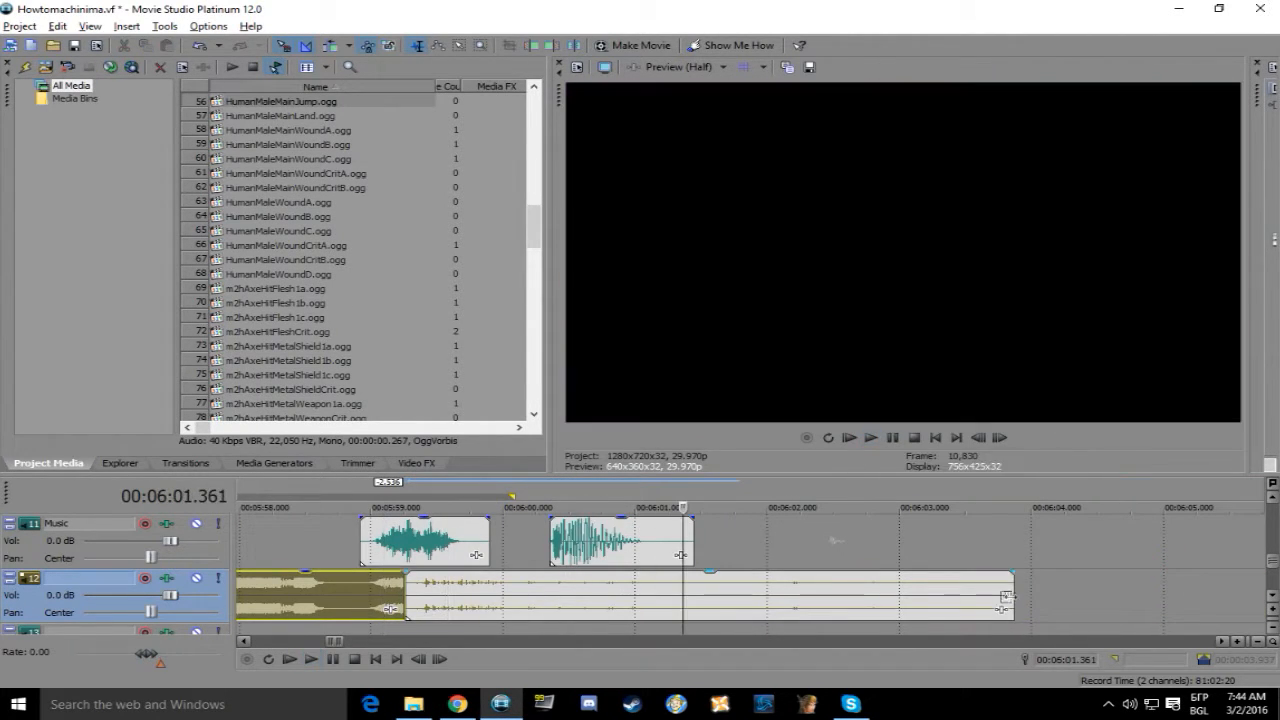
Trim the end of the blood sound to about 00:06:01.361 and play back the beheading
left_click_drag(1013, 600, 683, 602)
left_click(370, 604)
left_click(871, 438)
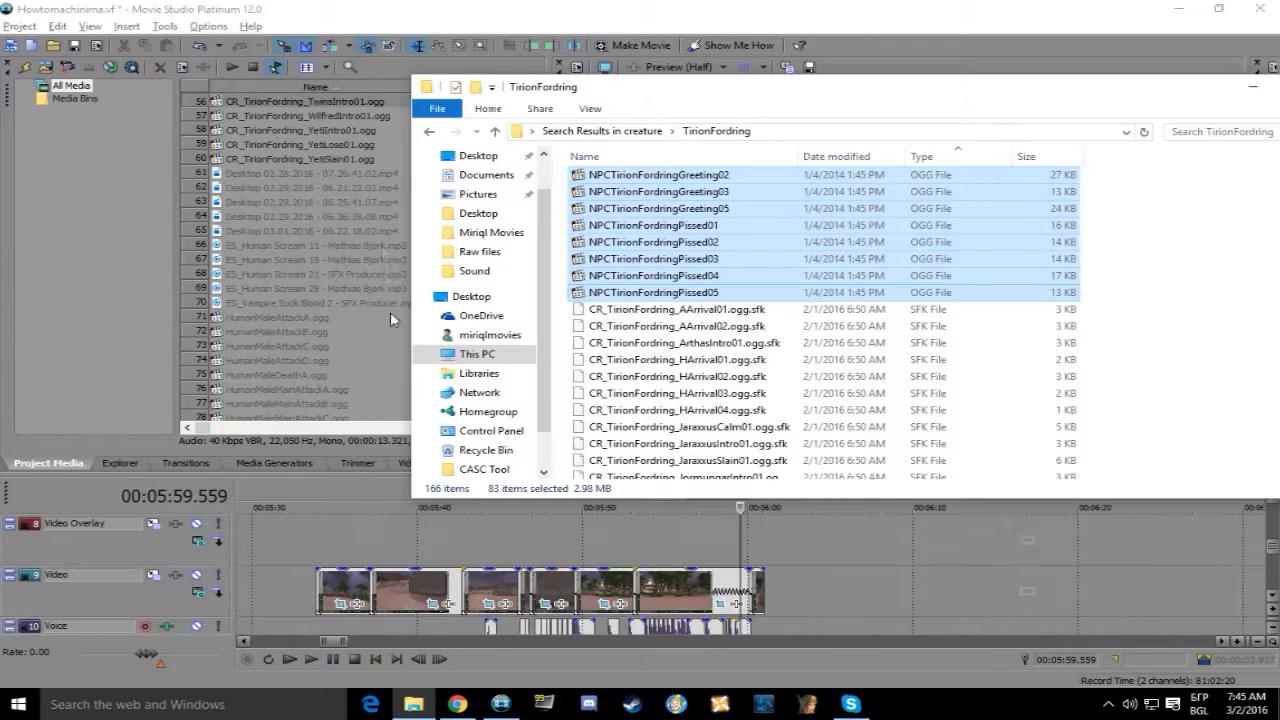
Audition the Tirion Fordring voice files, add Misc_Tirion_Attack06.ogg to track 13 at about 00:05:58.2 and play it back
left_click(352, 138)
scroll(362, 170, "down", 3)
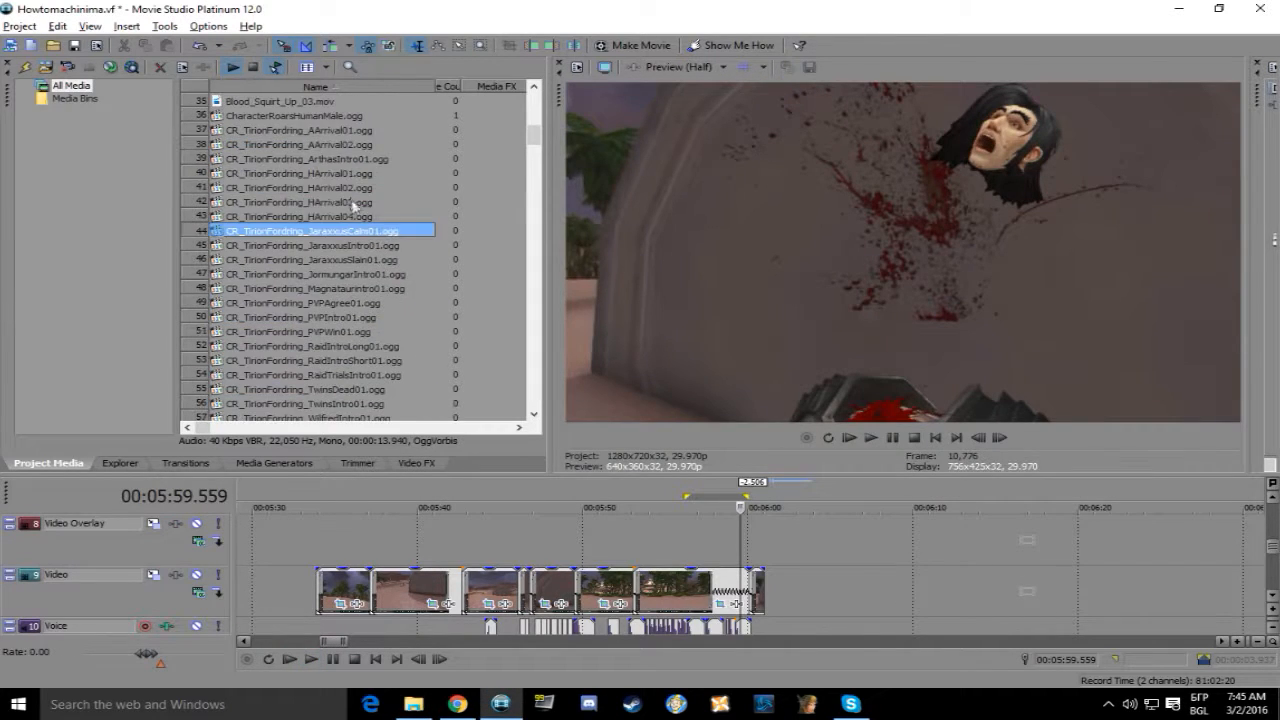
scroll(349, 151, "up", 3)
left_click(344, 262)
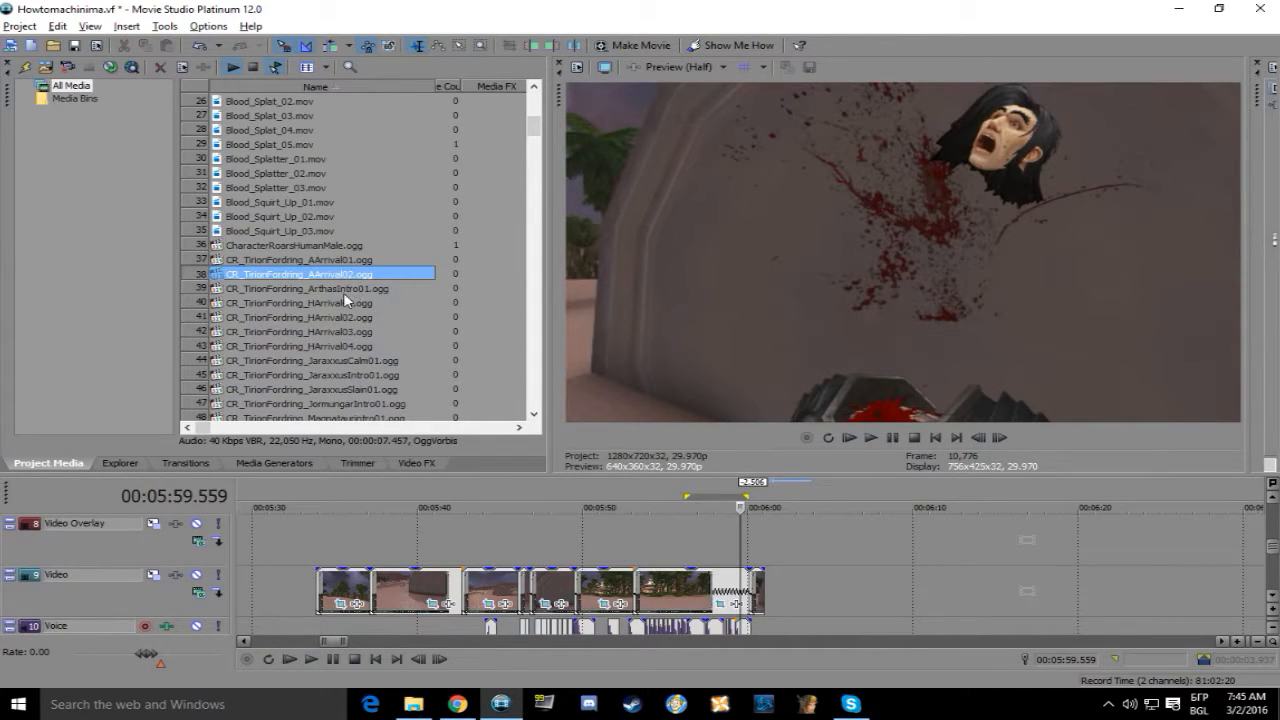
scroll(345, 300, "down", 20)
left_click(293, 218)
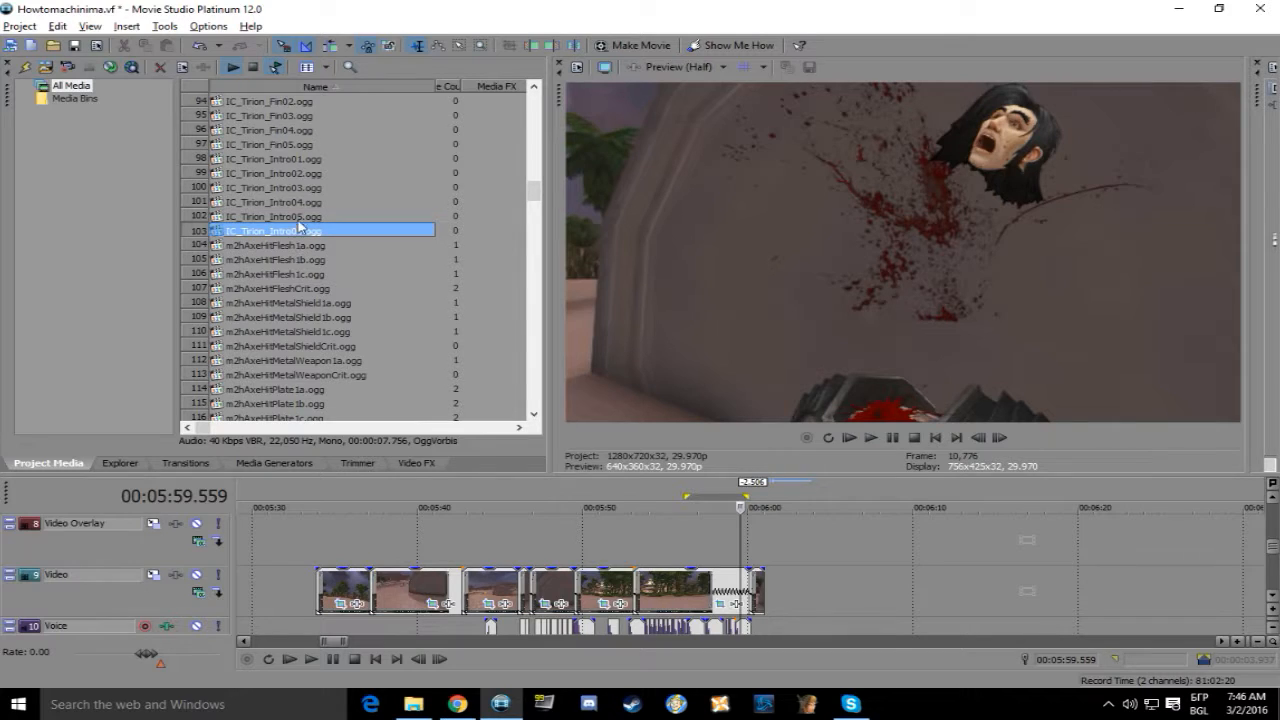
left_click(305, 178)
scroll(303, 210, "down", 8)
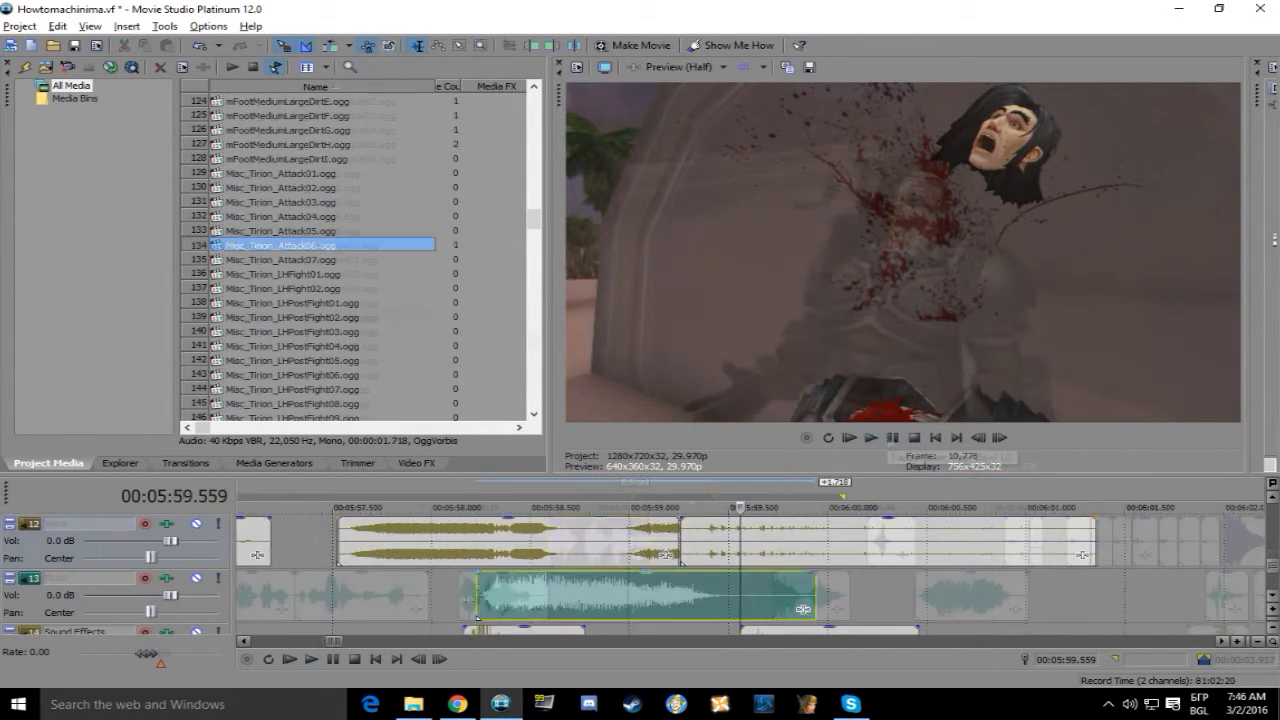
left_click(871, 437)
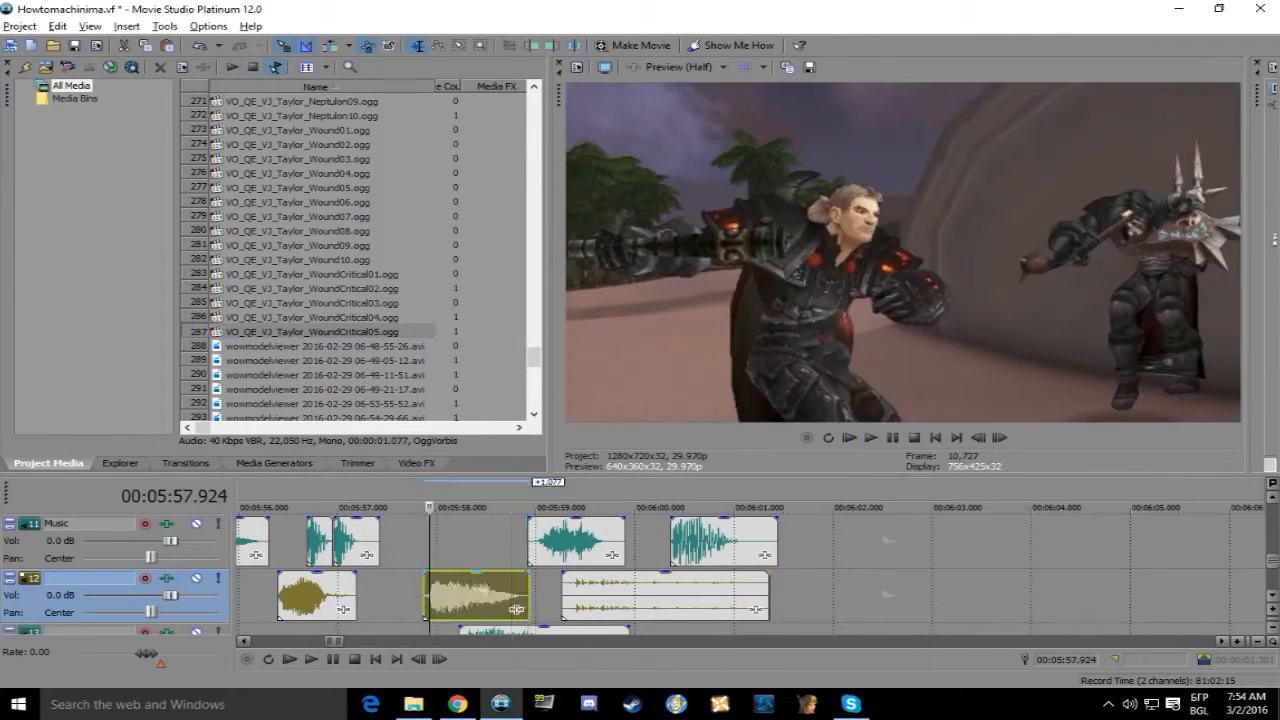
Add VO_QE_VJ_Taylor_WoundCritical03.ogg to track 12 at about 00:05:58.9, just before the blood sound
left_click(382, 304)
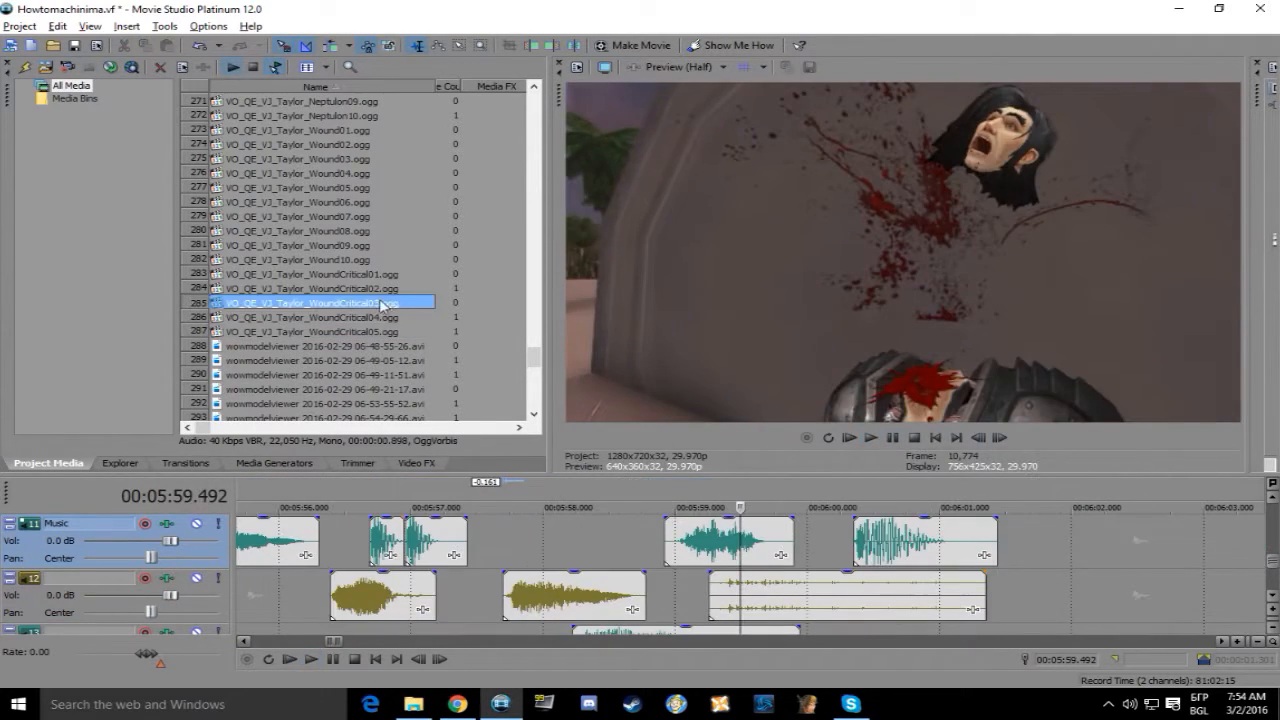
left_click(670, 590)
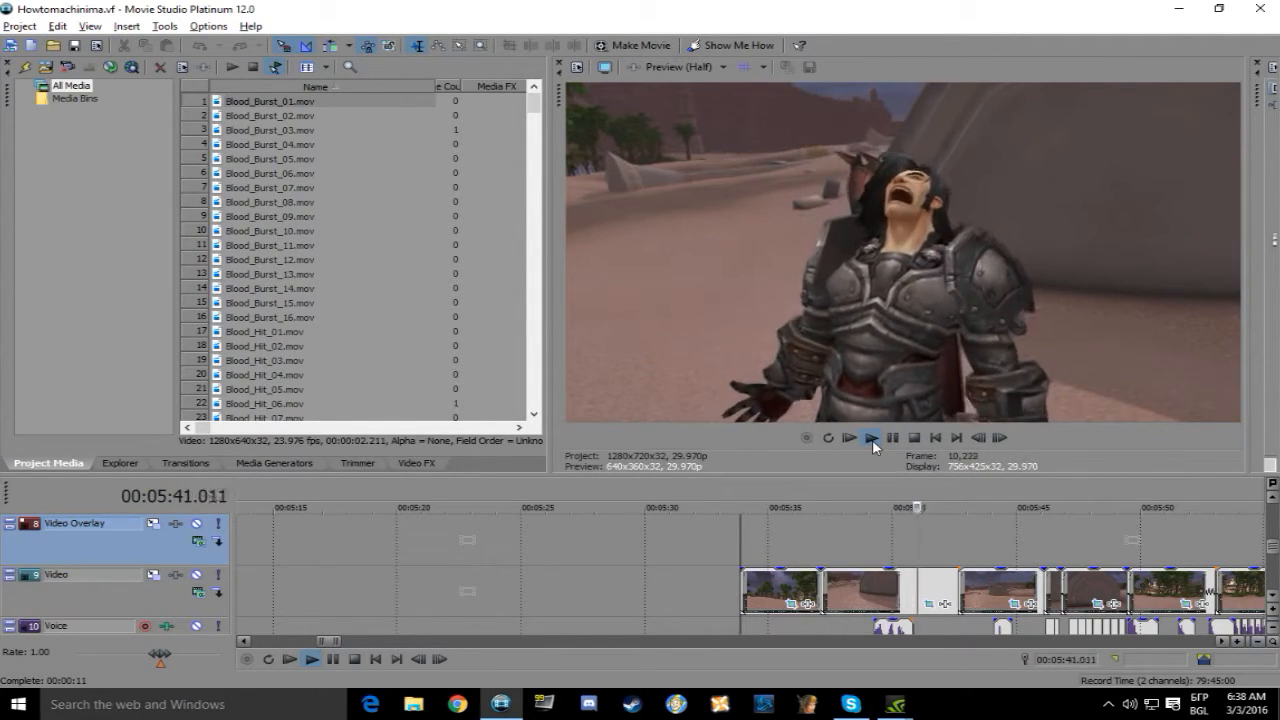
Play back the finished fight scene and review the sound clips on the Music track and track 12 around 00:05:50.951
left_click(1225, 642)
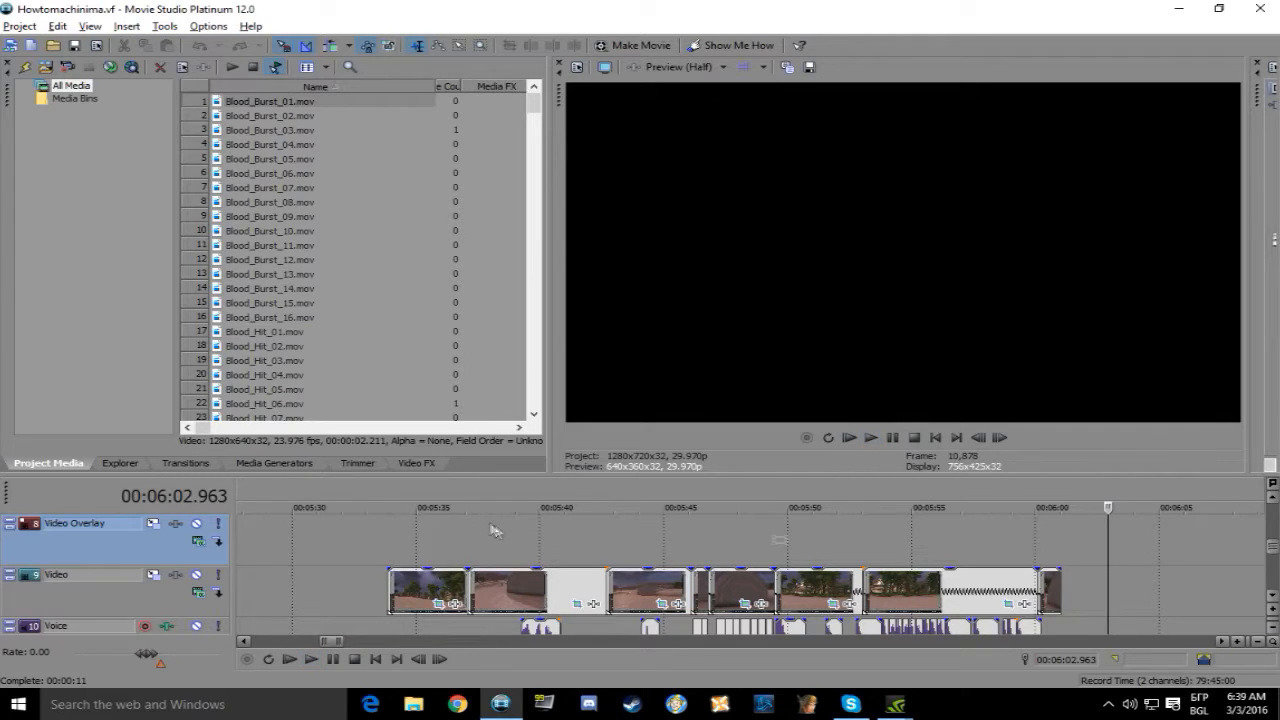
left_click(808, 558)
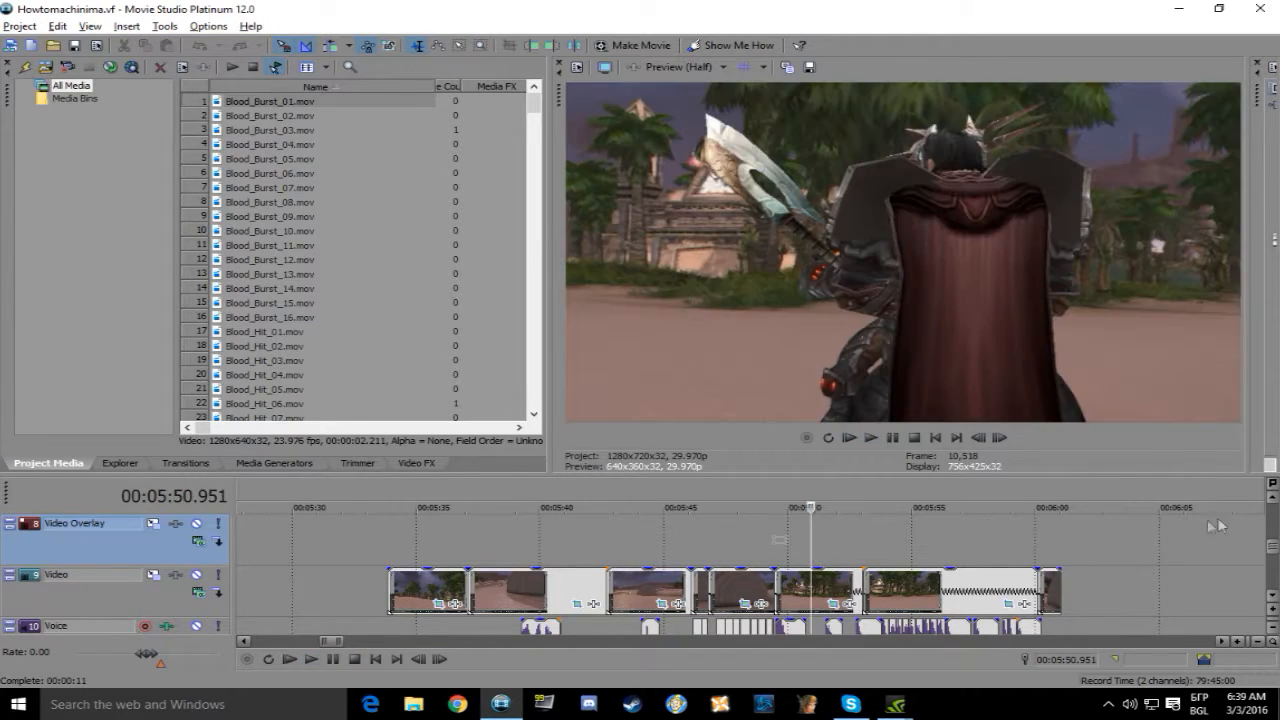
left_click(1273, 598)
left_click(1273, 598)
left_click(1273, 598)
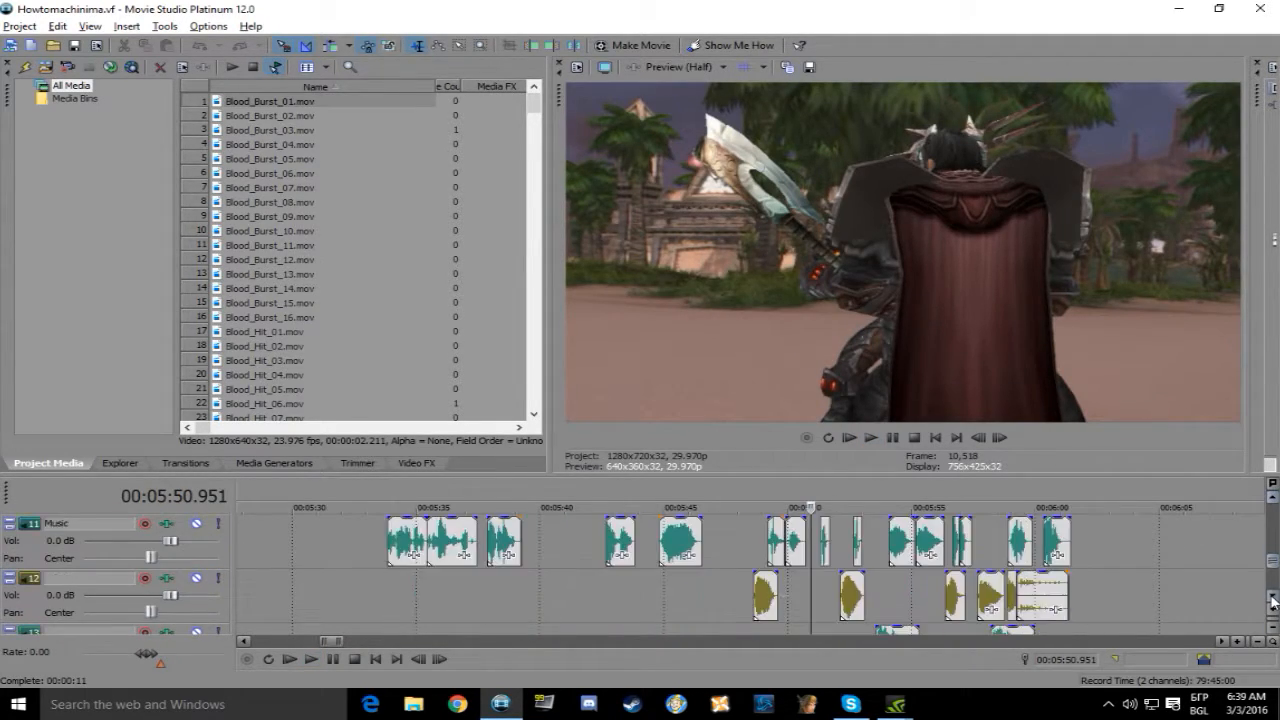
Check several points of the fight scene along the timeline and play back the beheading from about 00:05:59.259
left_click(444, 587)
left_click(500, 590)
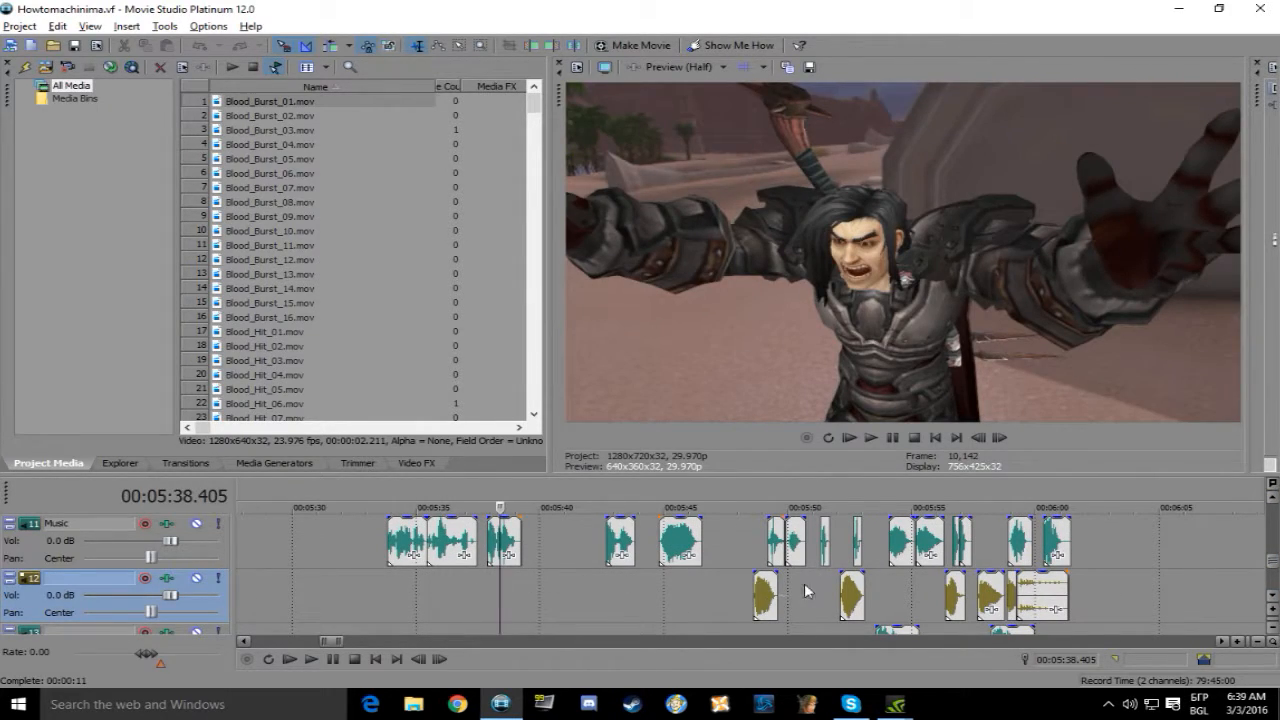
left_click(904, 593)
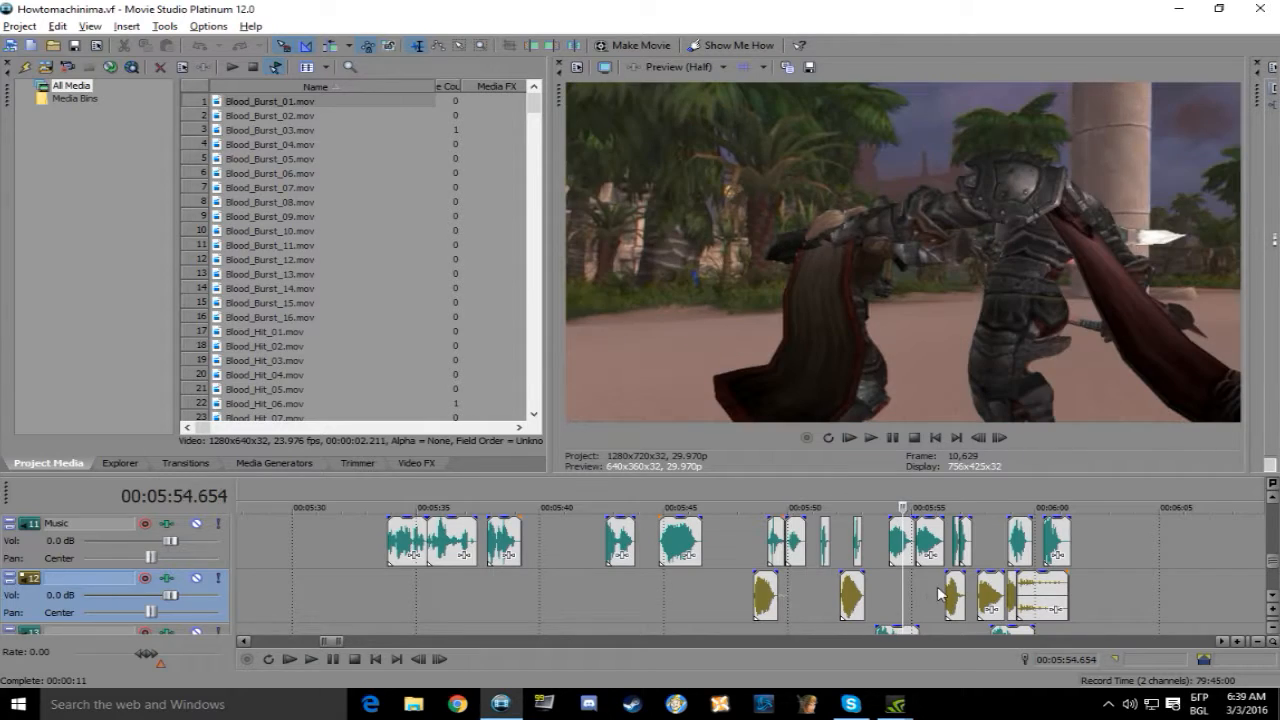
left_click(991, 590)
left_click(1024, 586)
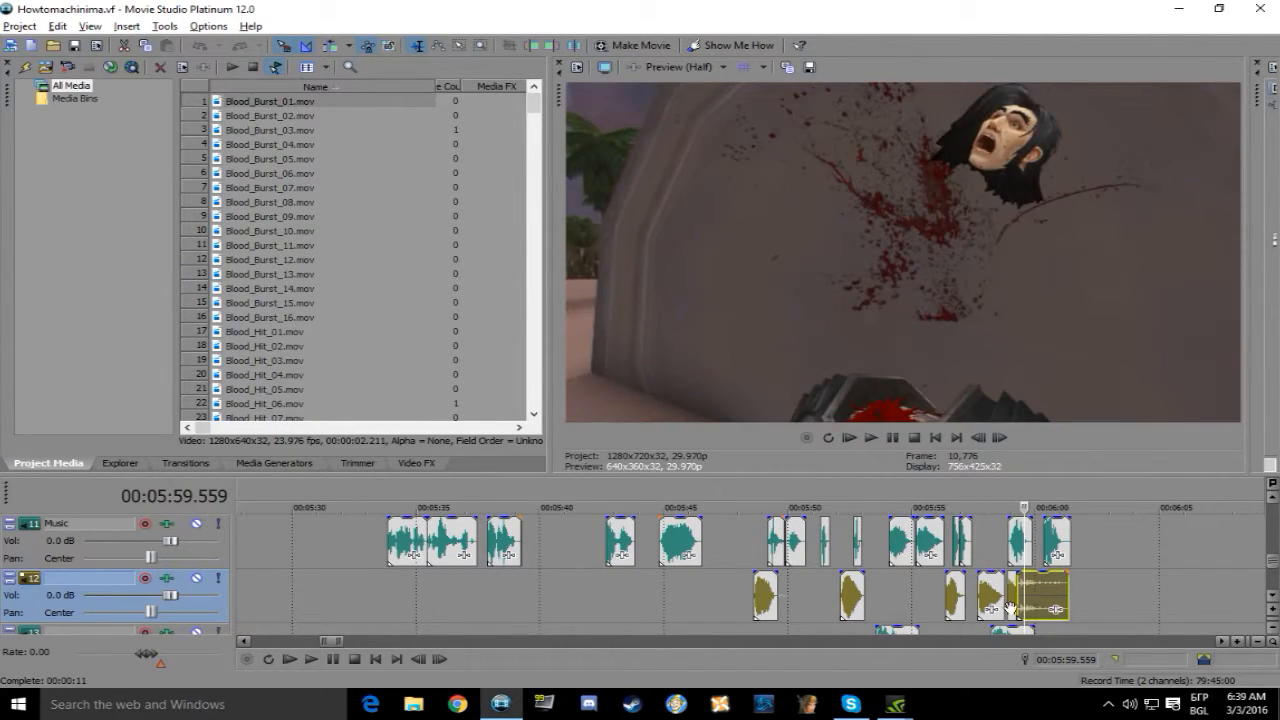
left_click(1018, 591)
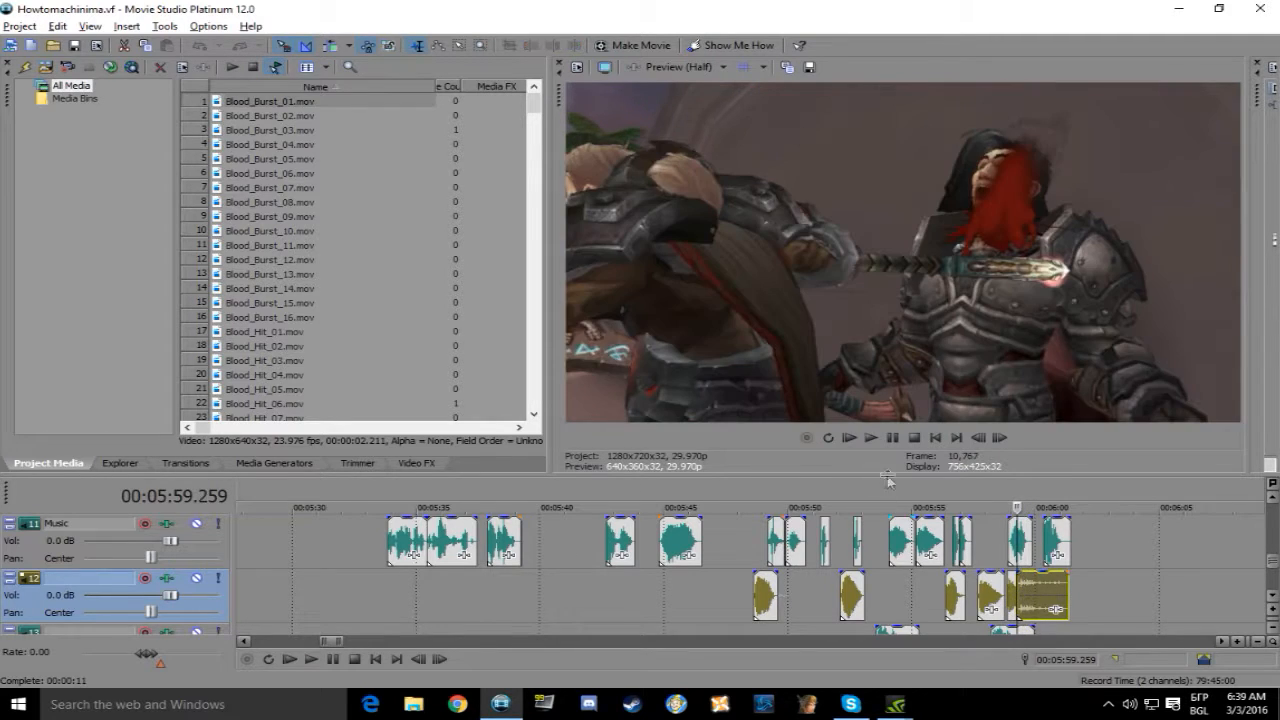
left_click(871, 438)
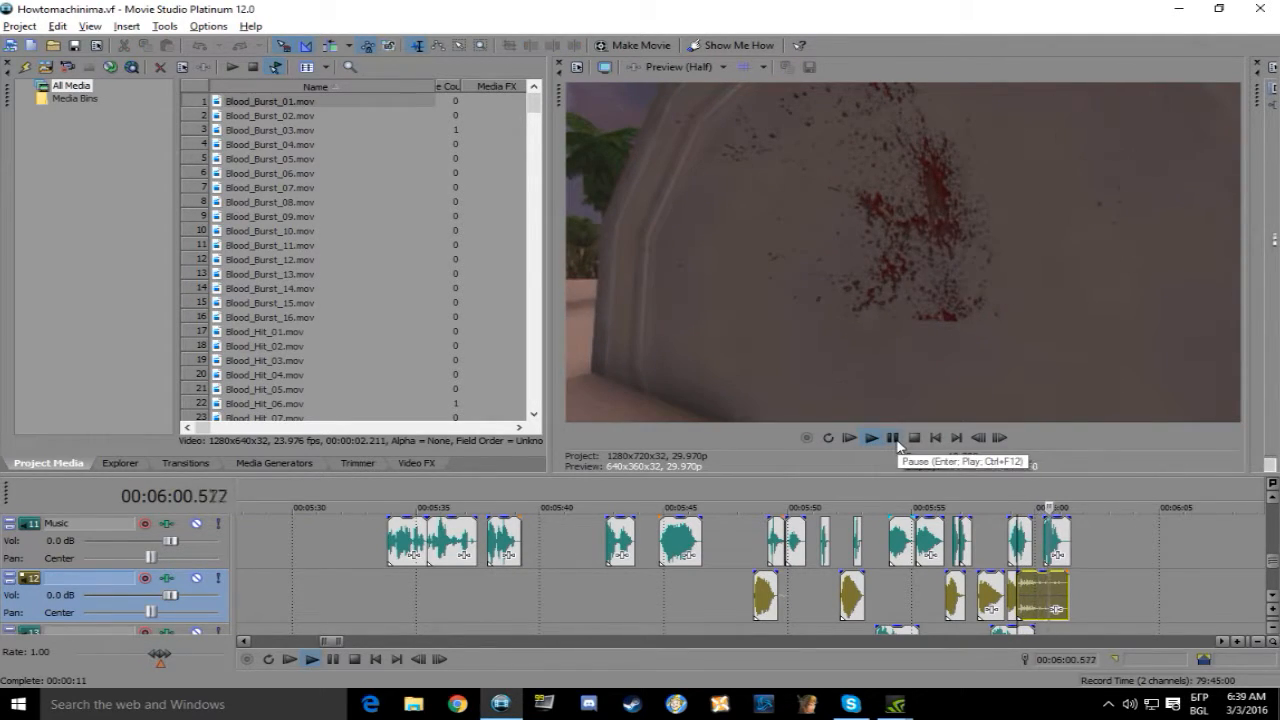
Insert a new empty audio track directly above the Sound Effects track
left_click(1272, 592)
right_click(887, 519)
left_click(935, 431)
Switch to File Explorer and open the Ambience folder inside the extracted game Sound folder
left_click(413, 704)
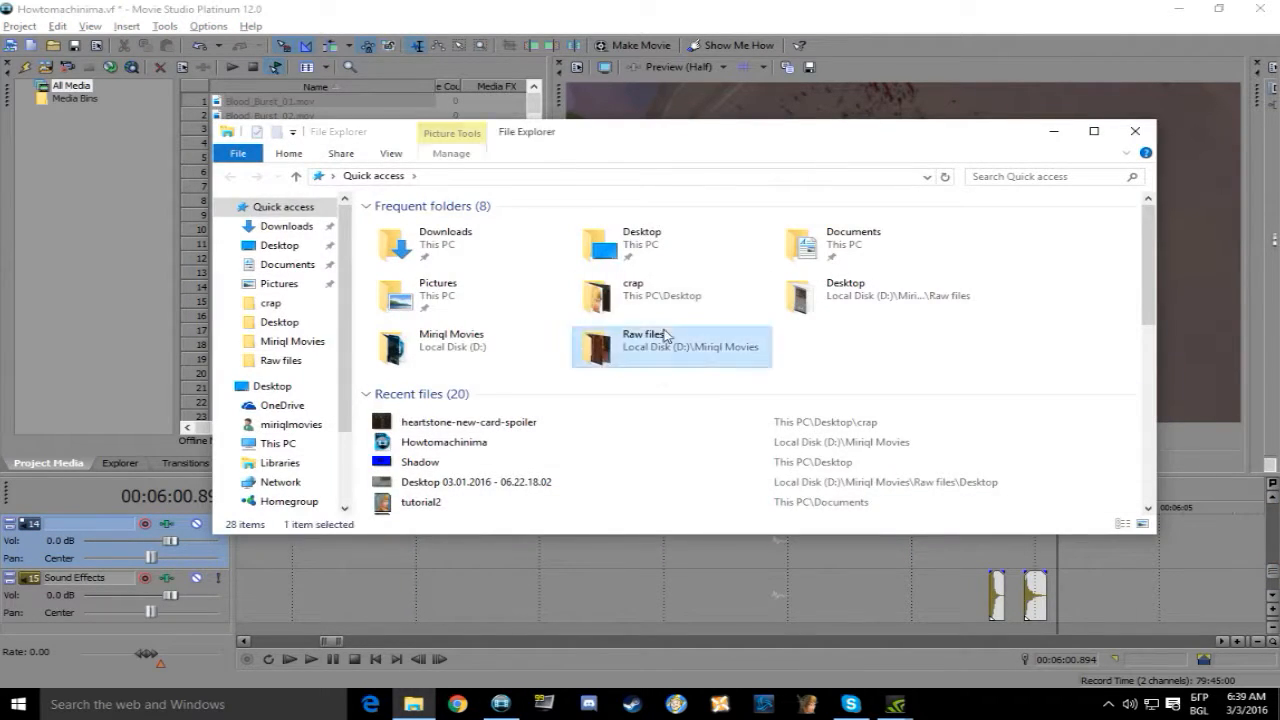
double_click(445, 340)
double_click(430, 274)
double_click(420, 277)
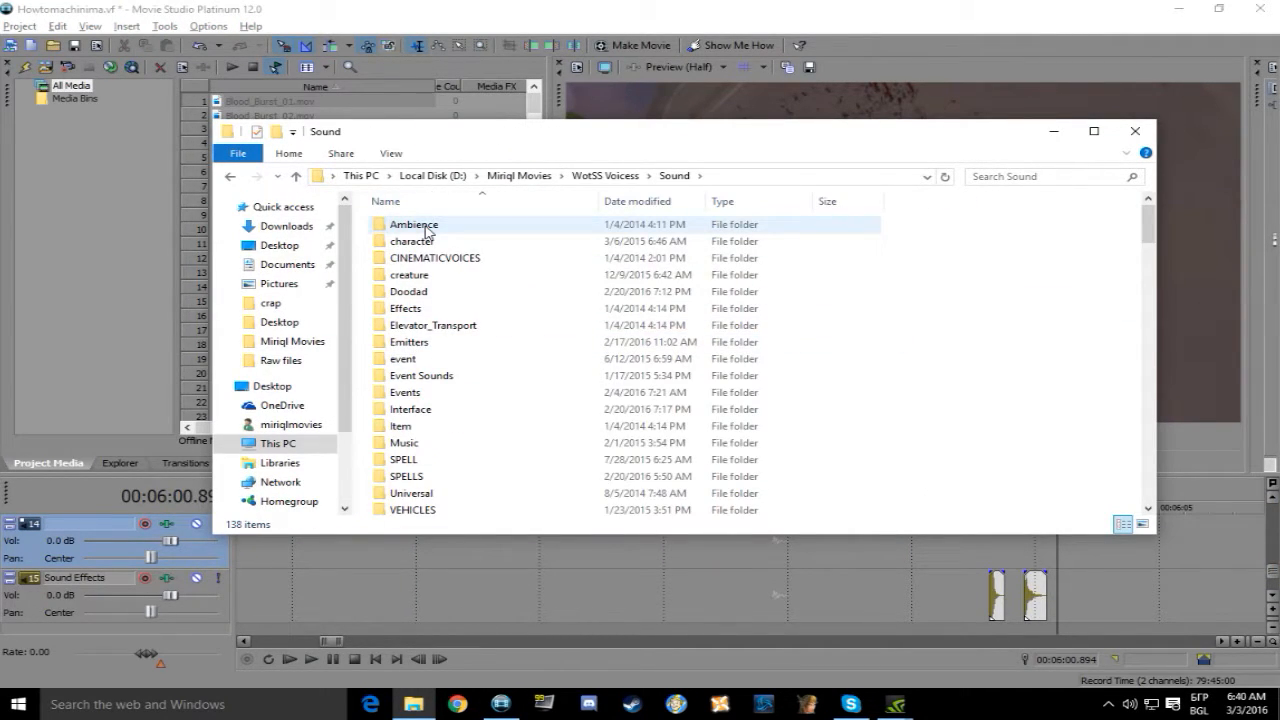
double_click(427, 230)
Look through the WMOAmbience sound files and return to the Ambience folder
double_click(440, 275)
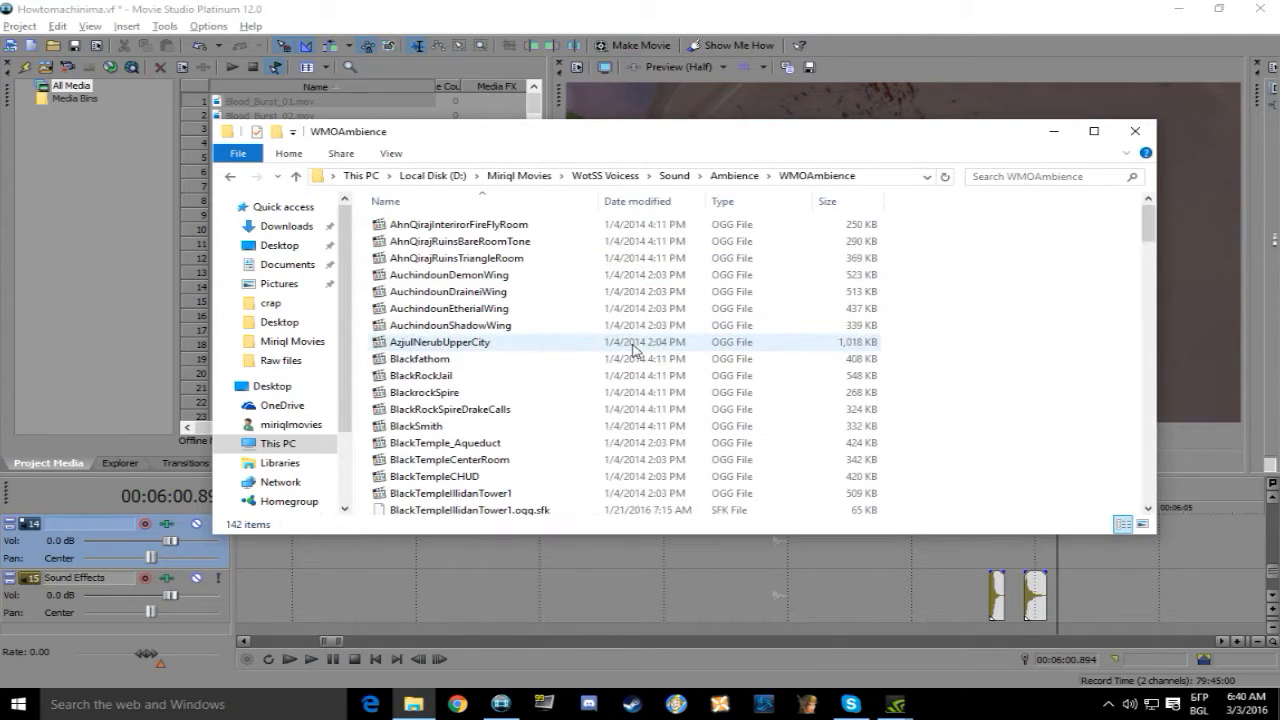
scroll(640, 355, "down", 14)
scroll(650, 354, "down", 10)
scroll(650, 354, "up", 20)
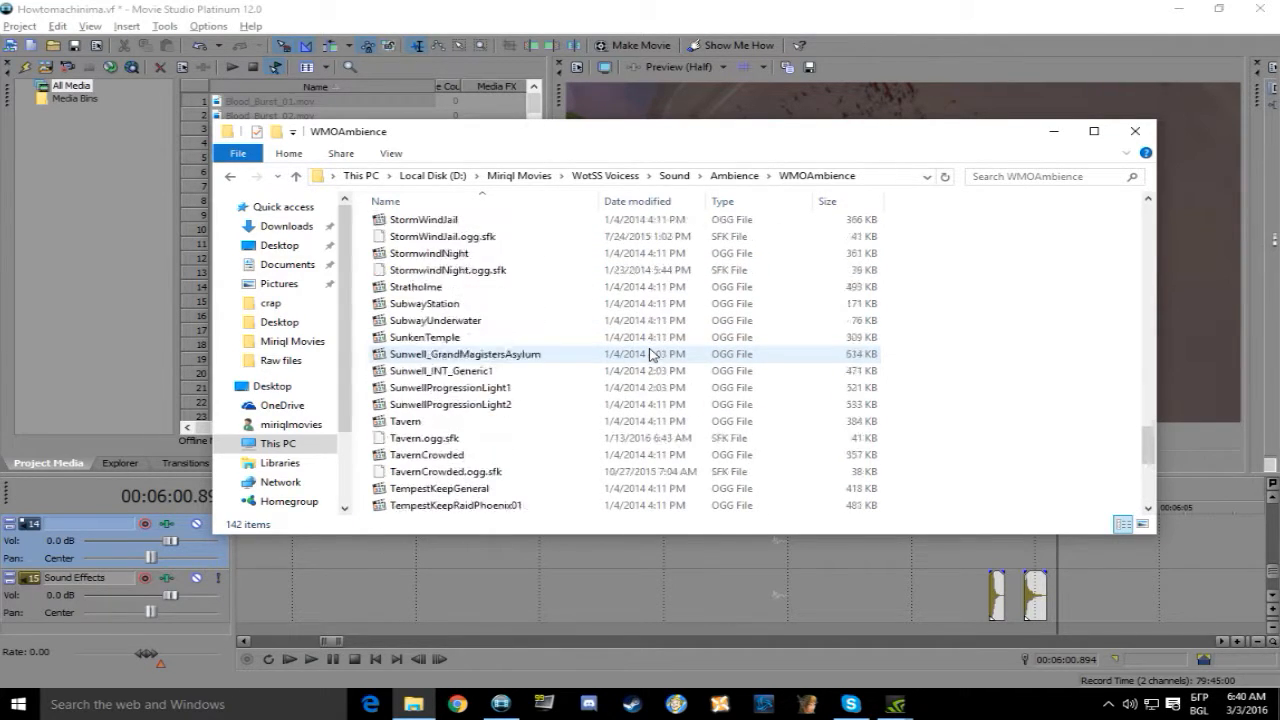
scroll(651, 355, "down", 3)
key("alt+Left")
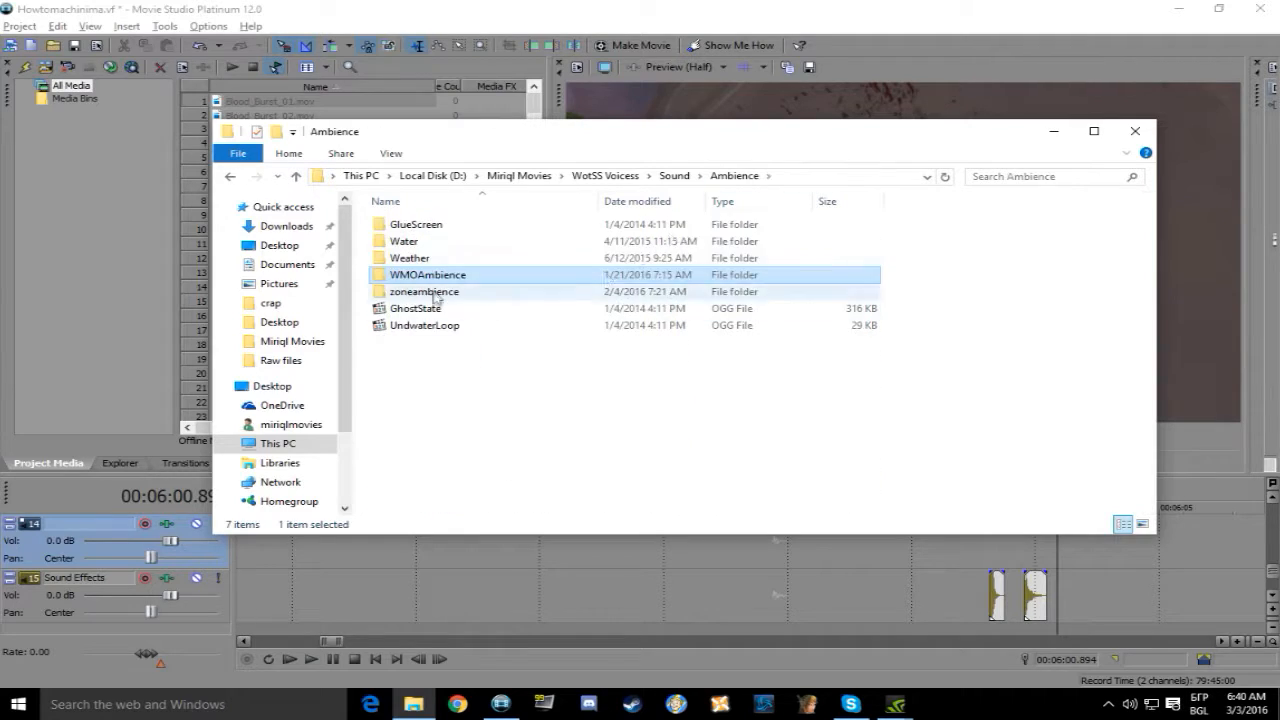
Open the zoneambience folder and search it for "*deser"
double_click(434, 293)
scroll(589, 354, "down", 6)
left_click(1028, 177)
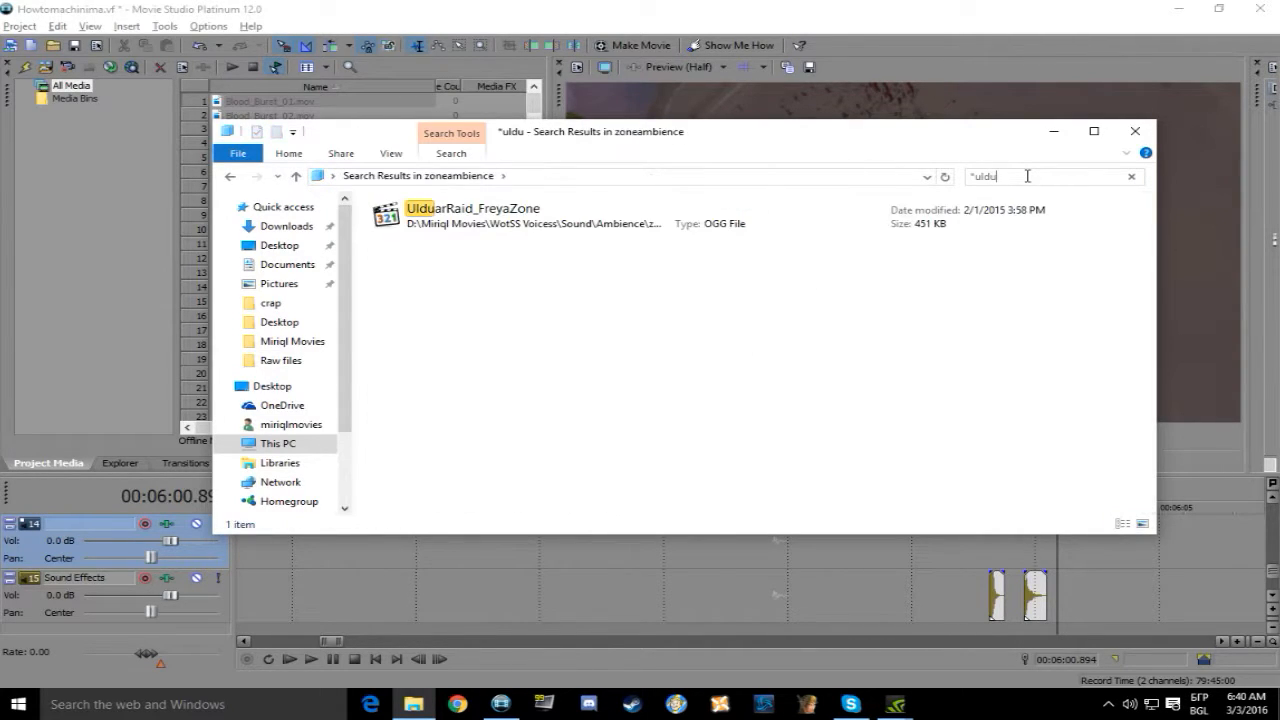
key("BackSpace")
key("BackSpace")
key("BackSpace")
key("BackSpace")
type("deser")
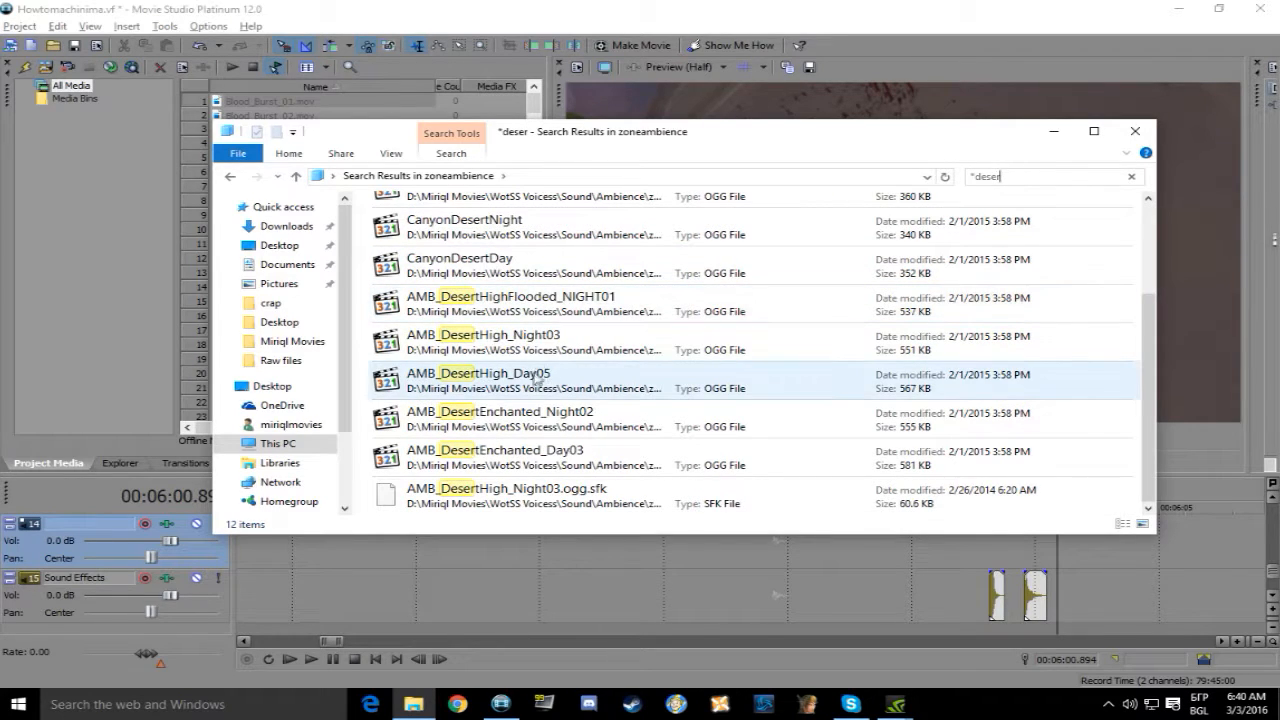
Add the AMB_DesertHigh_Day05 ambience file to the new audio track 14 around the fight scene
left_click_drag(560, 380, 528, 564)
left_click(514, 564)
scroll(514, 564, "down", 4)
scroll(800, 600, "up", 2)
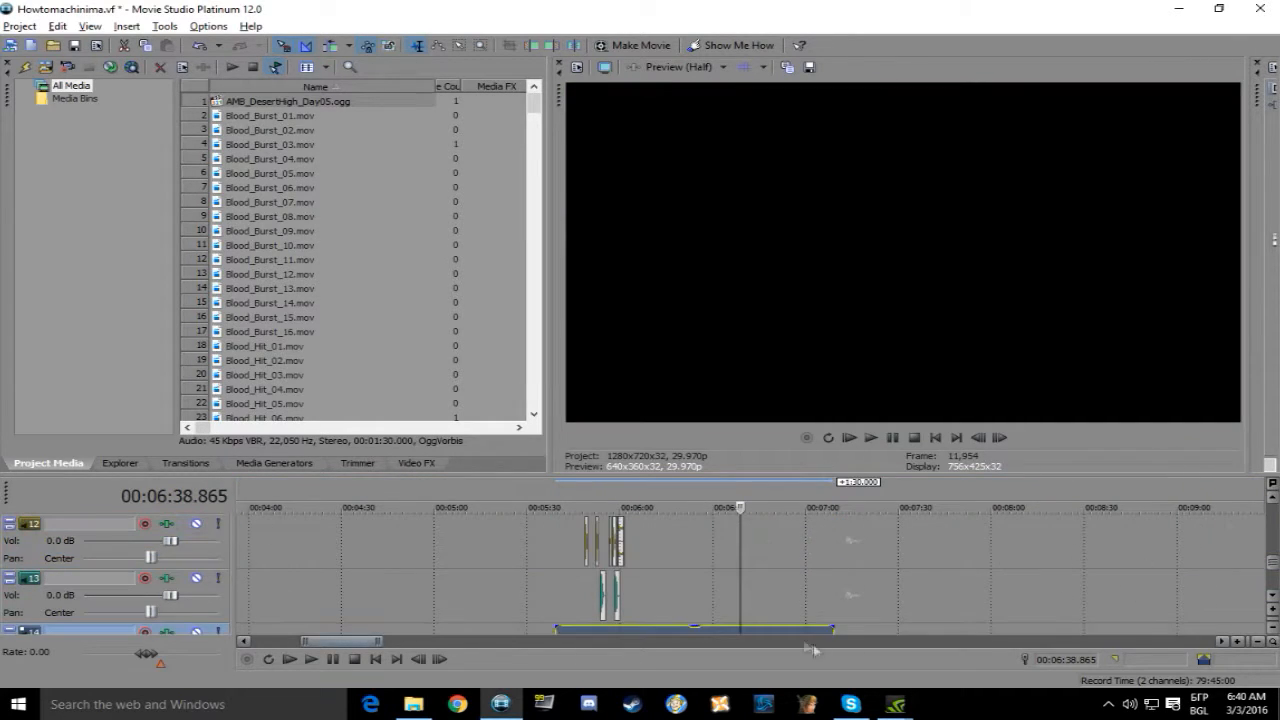
Trim the end of the desert ambience clip on track 14 to the end of the fight scene at about 00:06:01
left_click_drag(624, 631, 620, 631)
left_click(619, 597)
scroll(619, 597, "up", 4)
scroll(760, 590, "up", 5)
left_click(776, 595)
scroll(776, 595, "down", 4)
left_click_drag(785, 539, 777, 539)
left_click_drag(786, 597, 777, 597)
left_click(1272, 595)
left_click_drag(786, 546, 777, 546)
scroll(777, 546, "down", 4)
Trim the start of the desert ambience clip to the beginning of the fight scene at about 00:05:33.867
left_click(410, 546)
left_click(1273, 500)
left_click_drag(1275, 505, 1273, 569)
left_click(519, 605)
left_click_drag(339, 597, 517, 597)
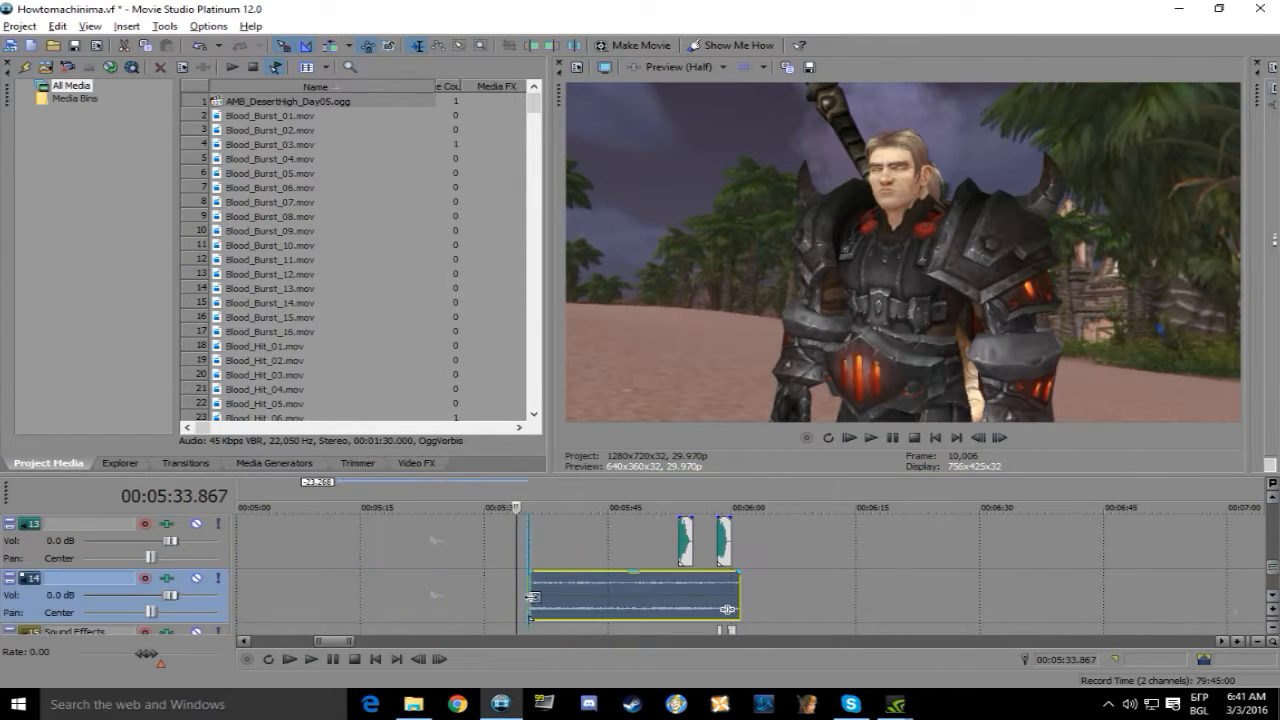
Play back the scene with the desert ambience and review the video clips on tracks 5 and 6 around 00:05:38
left_click(505, 546)
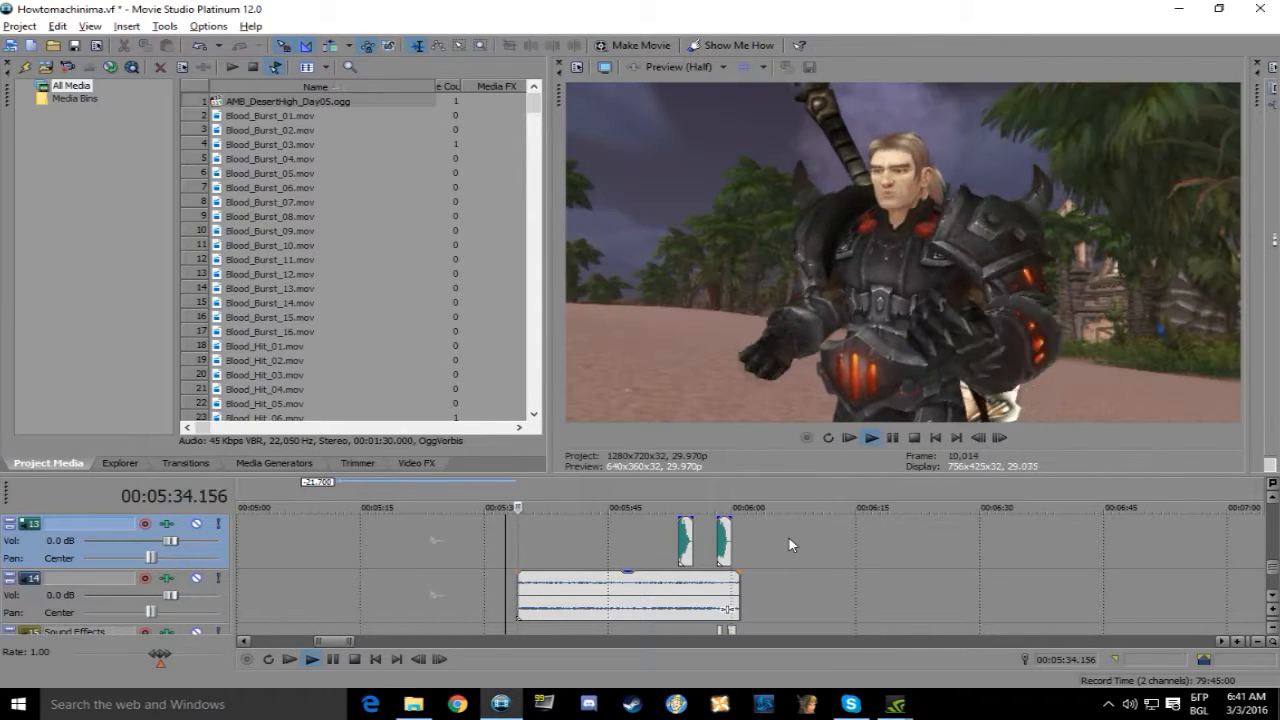
left_click(893, 438)
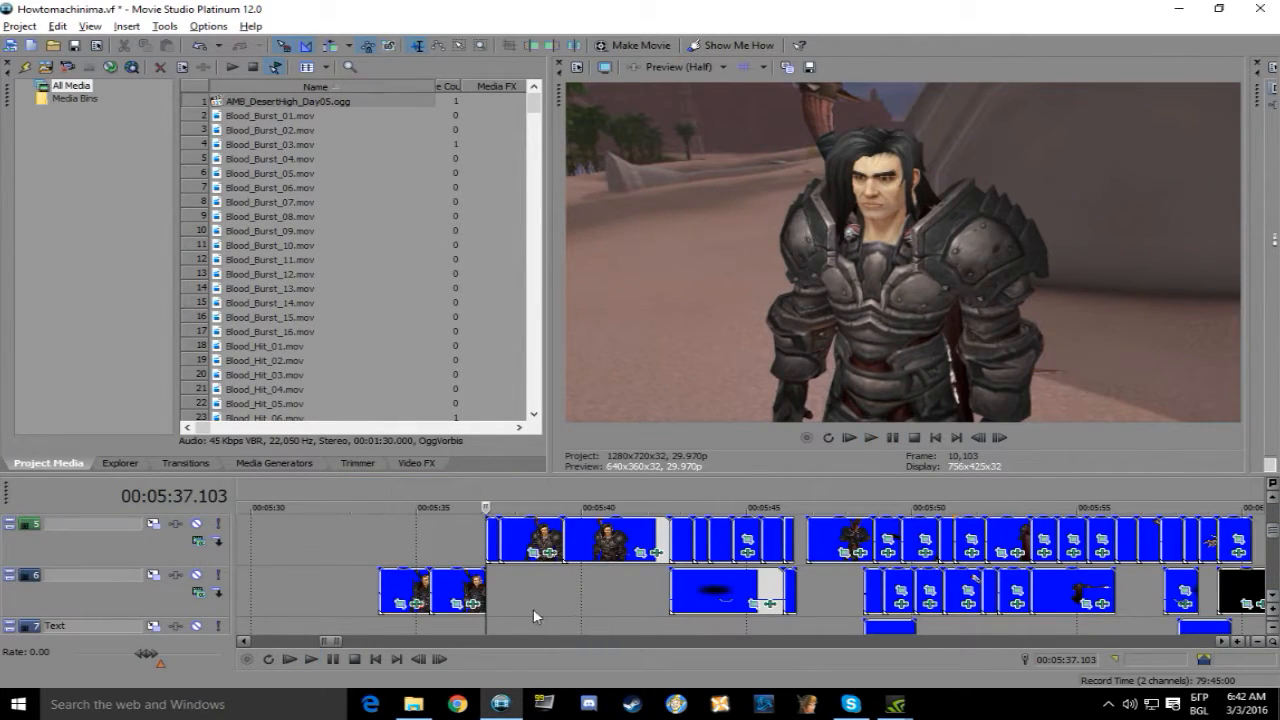
left_click(526, 596)
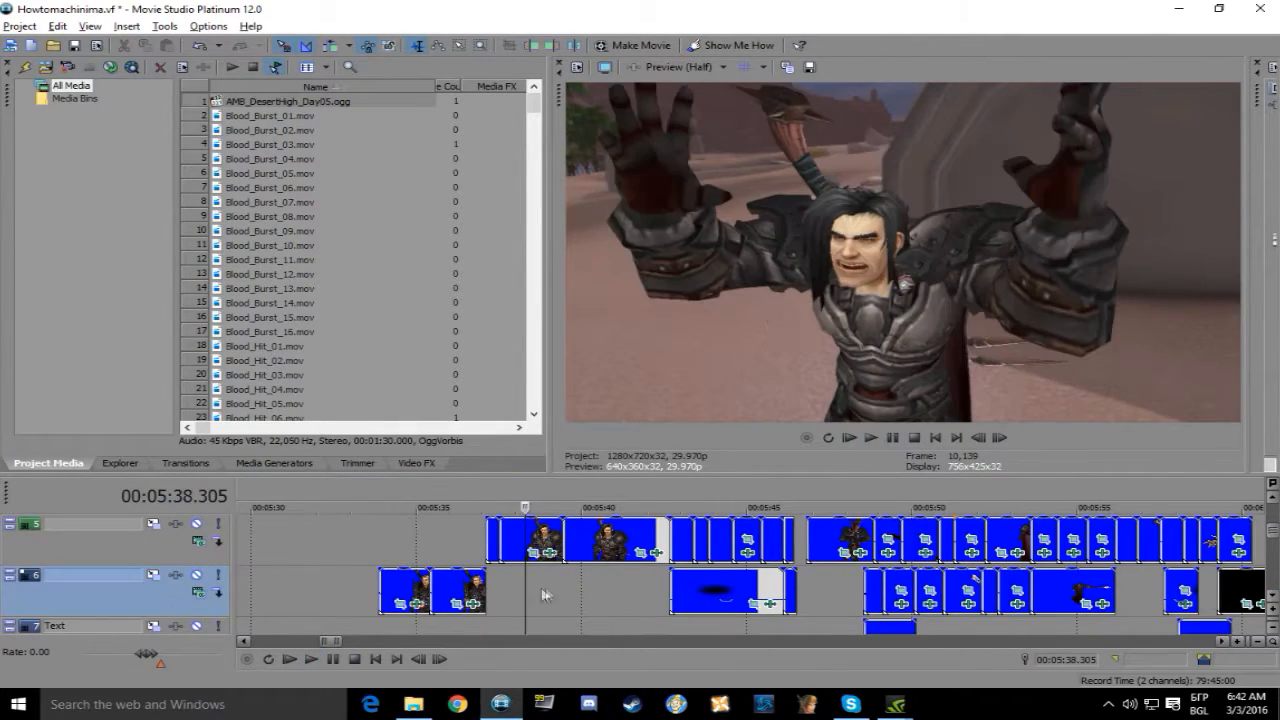
left_click_drag(524, 583, 808, 585)
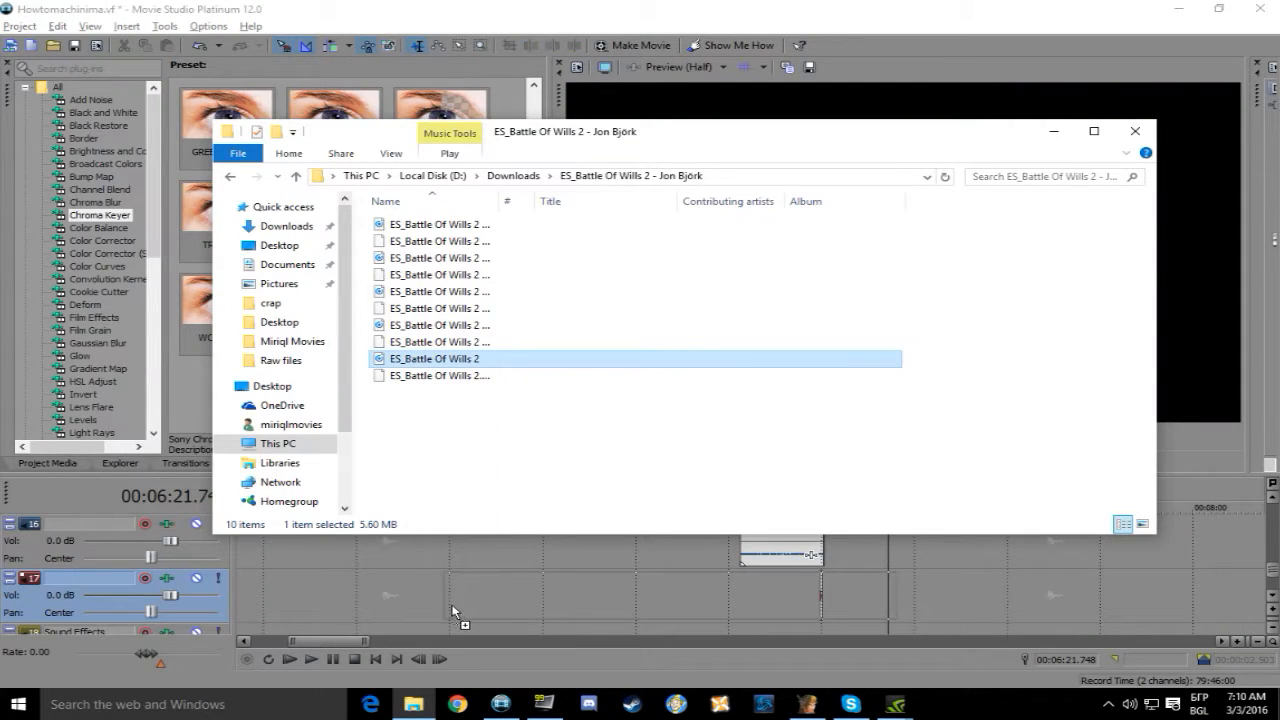
Add the music file ES_Battle Of Wills 2 to track 17 before the fight scene and audition it around 00:04:52.926
left_click_drag(359, 588, 457, 593)
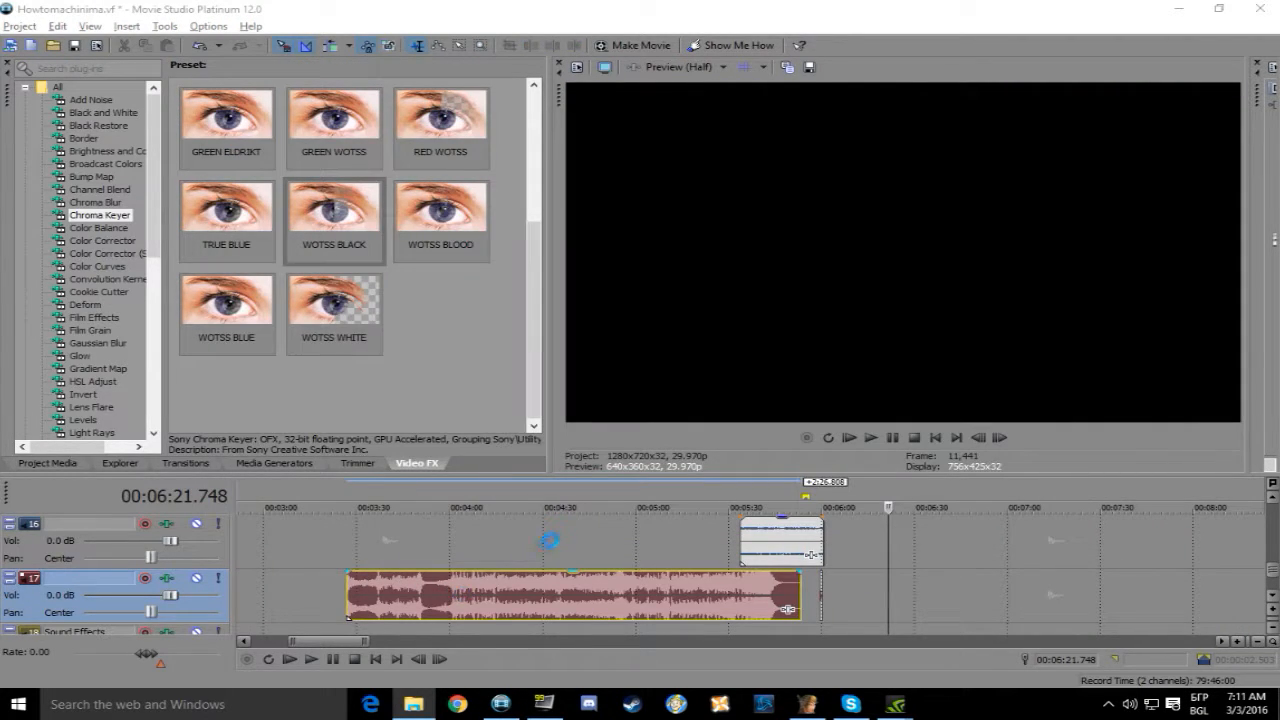
left_click(870, 437)
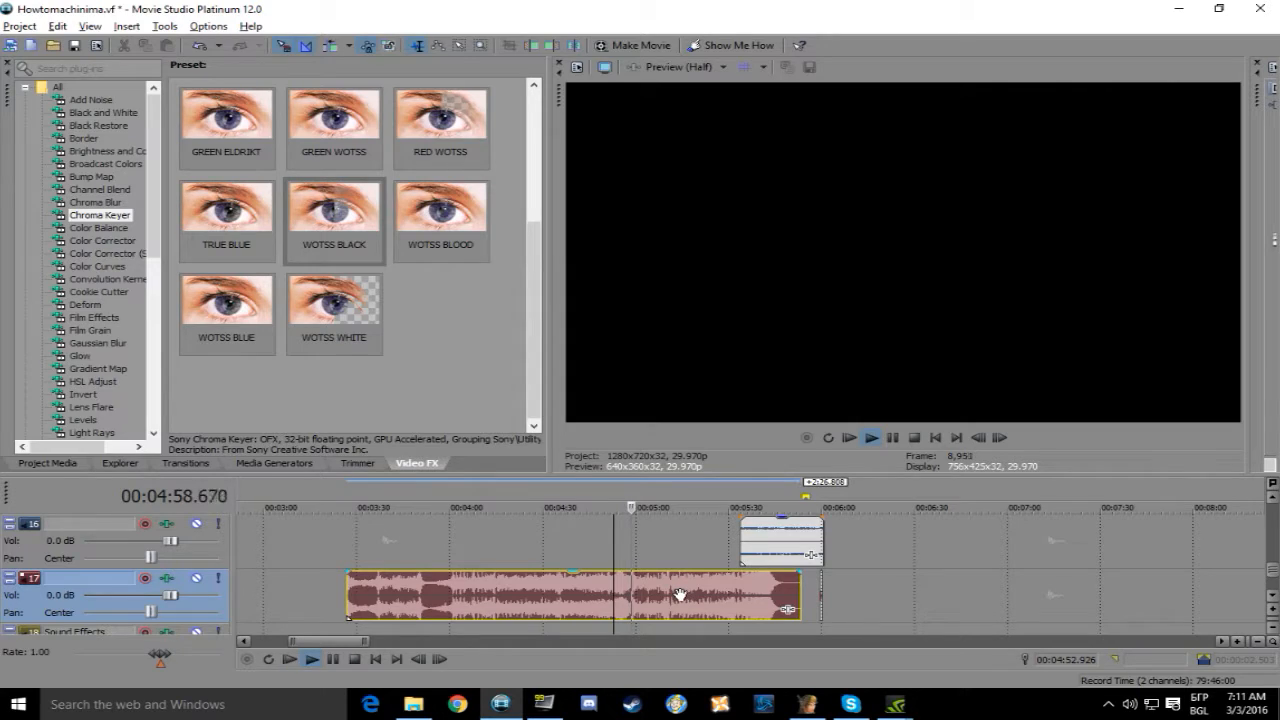
left_click(892, 437)
Play back the end of the music together with the fight scene from about 00:05:35.435
left_click(748, 615)
scroll(785, 618, "up", 5)
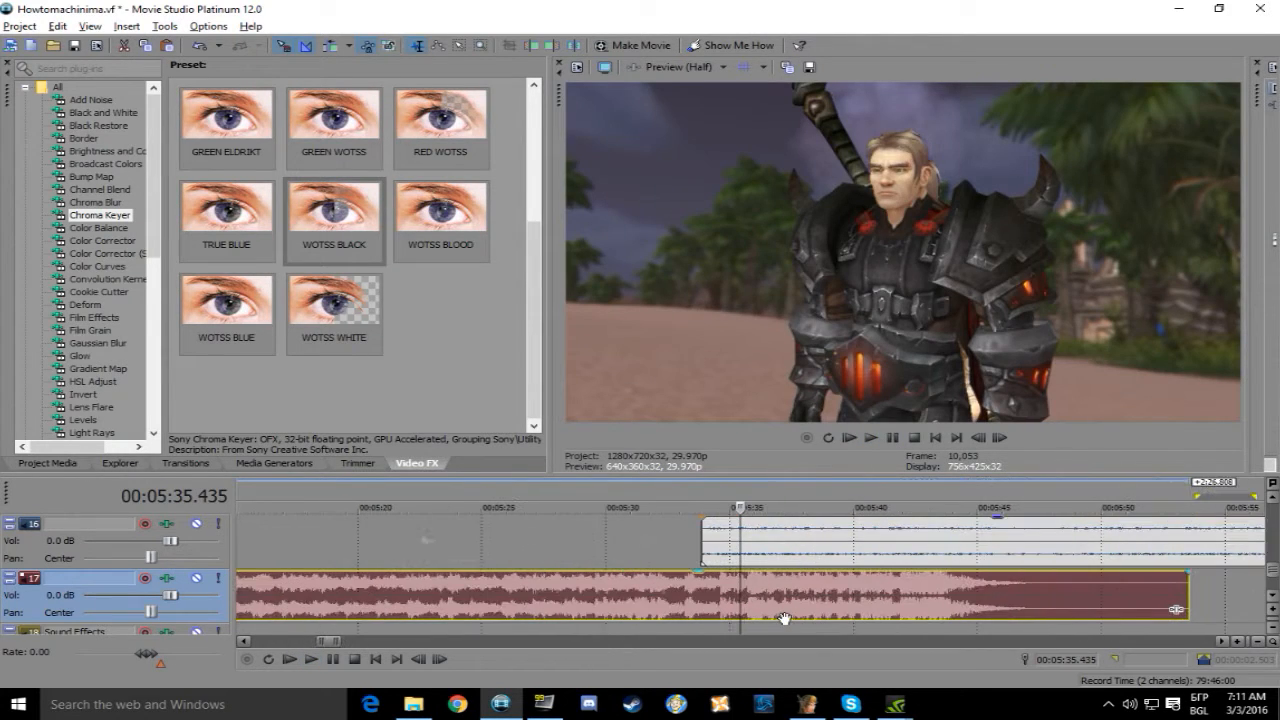
left_click(869, 439)
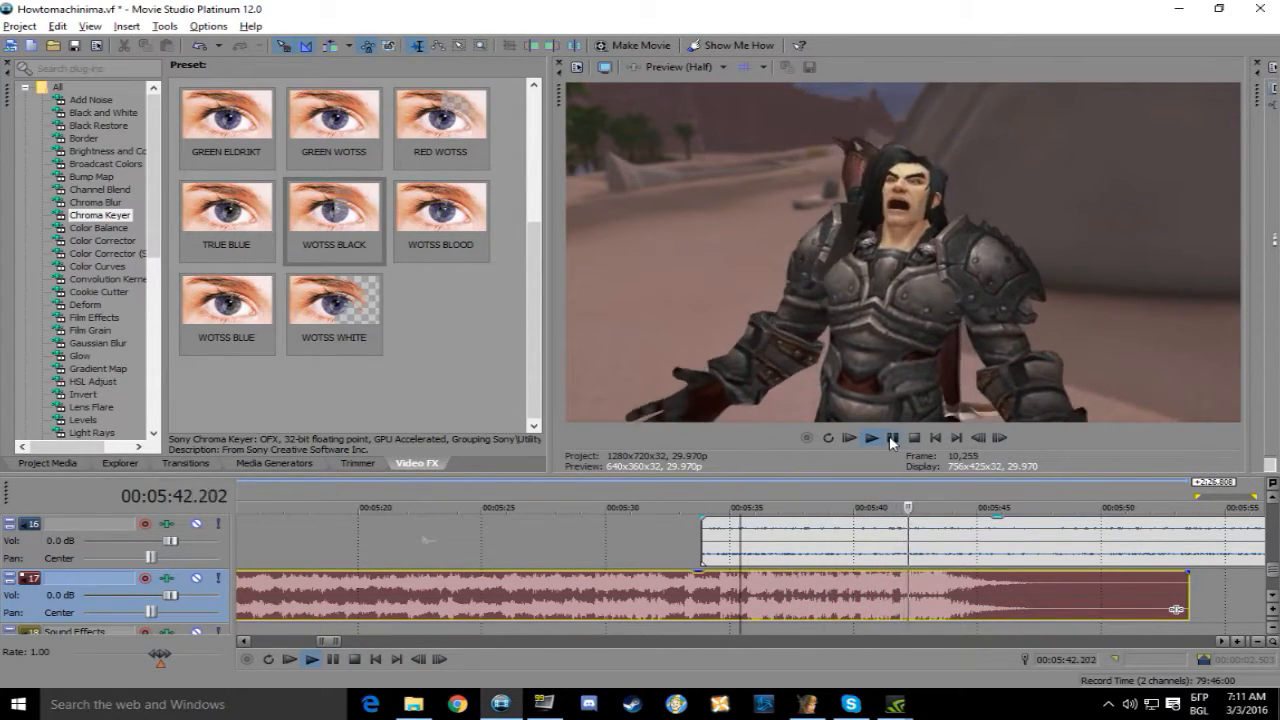
left_click(892, 438)
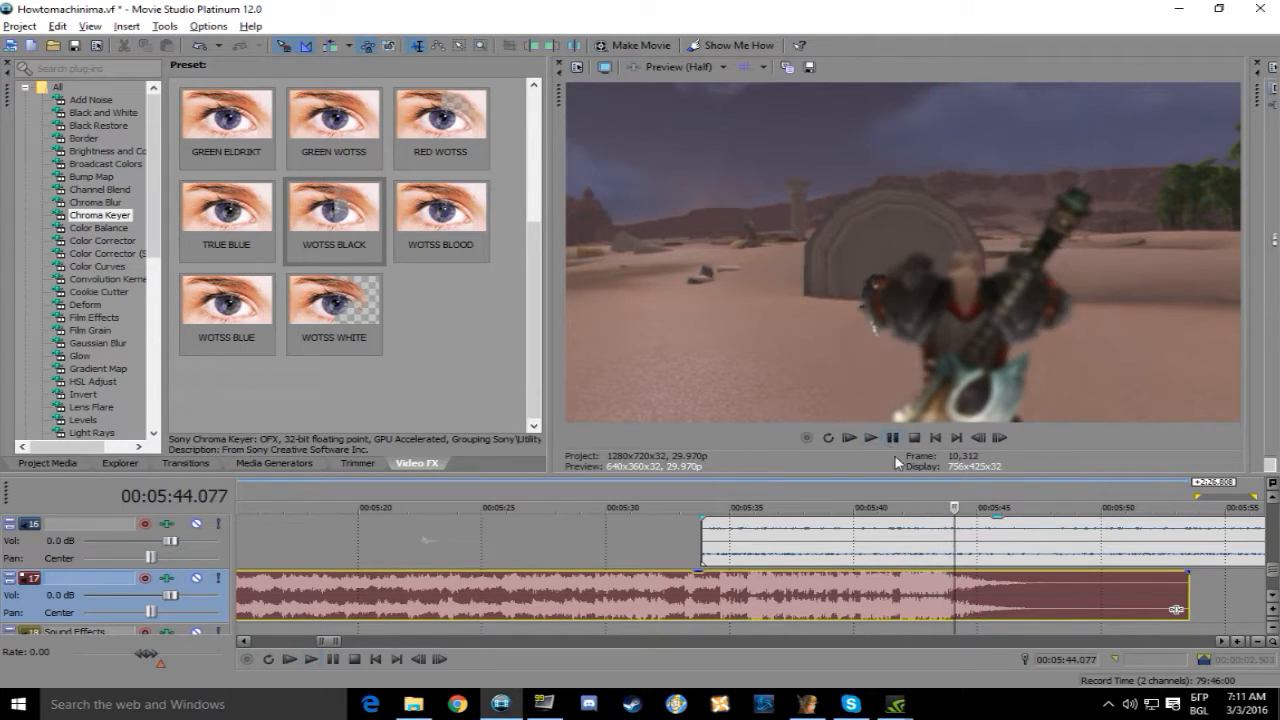
Move the music clip from track 17 to the Sound Effects track so that it ends at about 00:06:06
scroll(840, 600, "down", 5)
left_click_drag(765, 584, 848, 630)
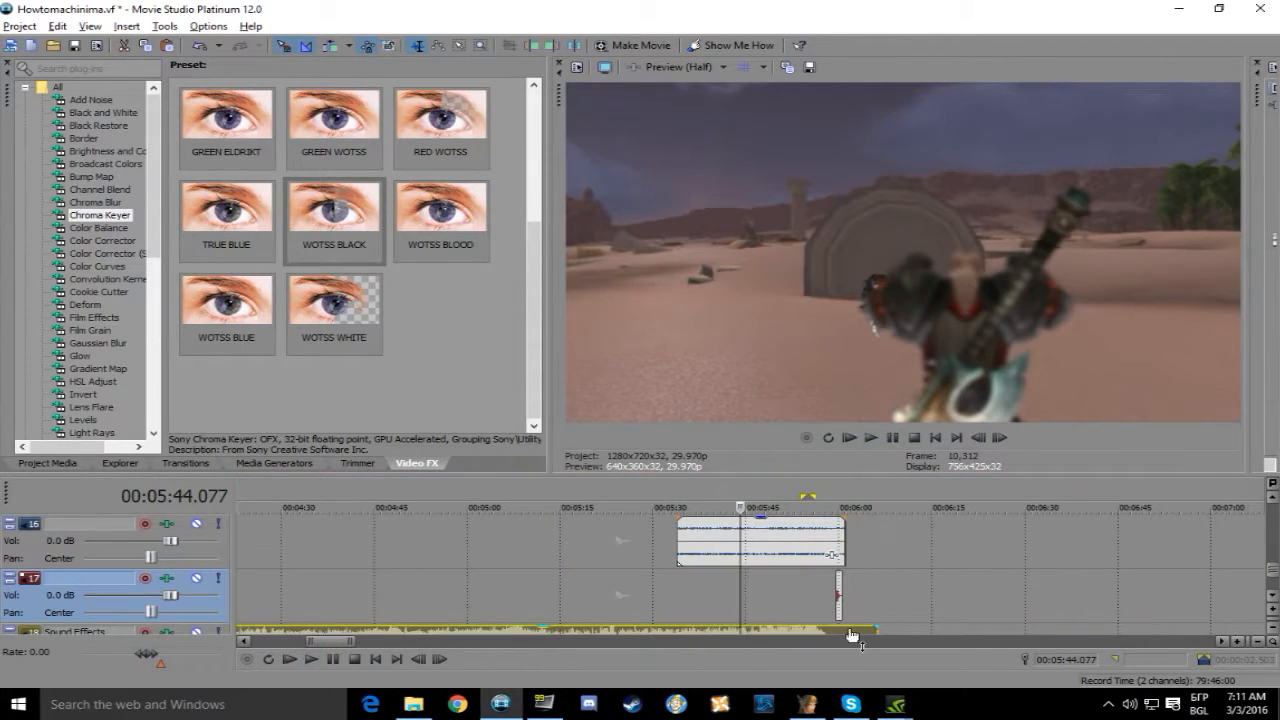
scroll(975, 607, "up", 5)
left_click(1270, 597)
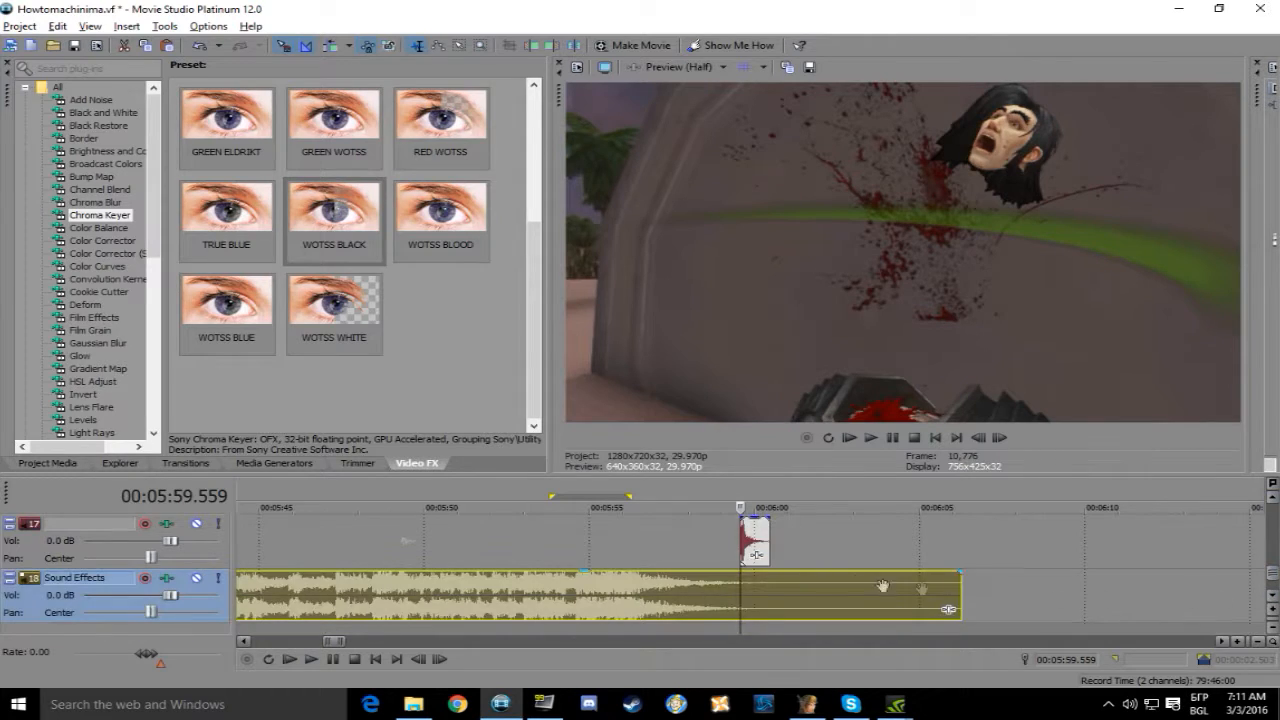
Shift the music clip about 3 seconds later so its finale meets the beheading at 00:05:59.259, and play back the result
left_click(686, 538)
left_click(704, 541)
left_click(729, 542)
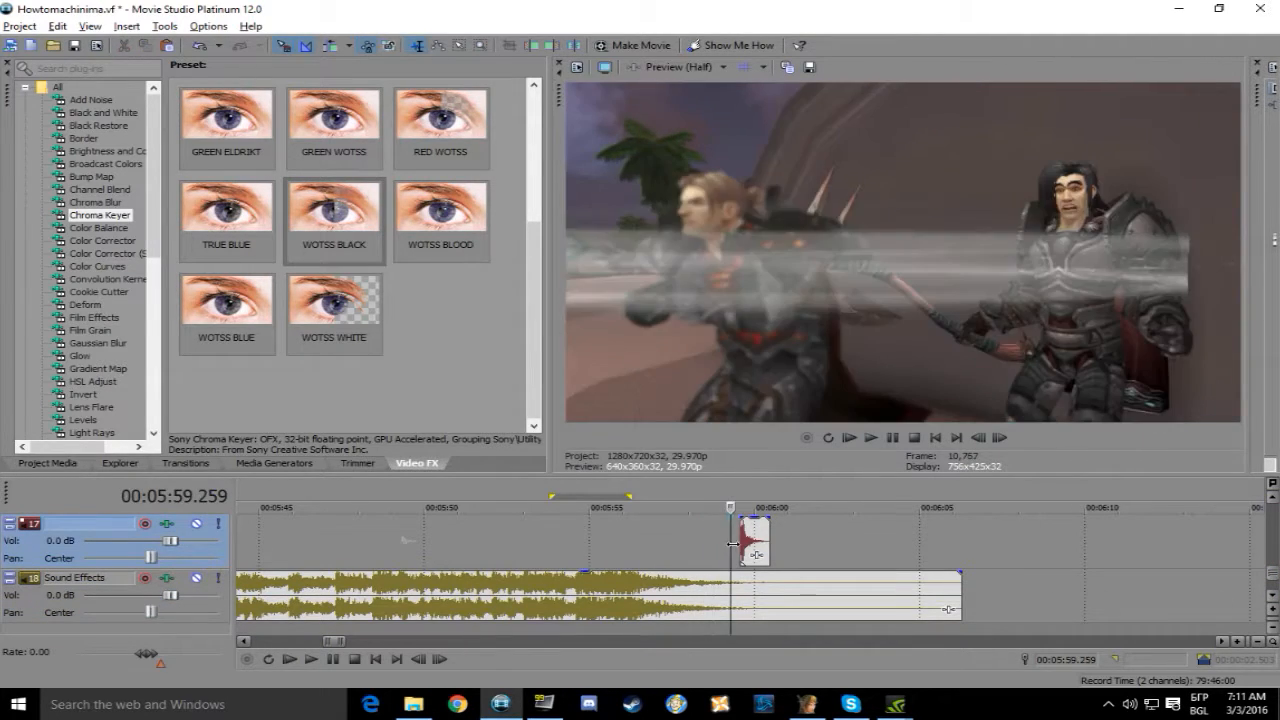
left_click(740, 543)
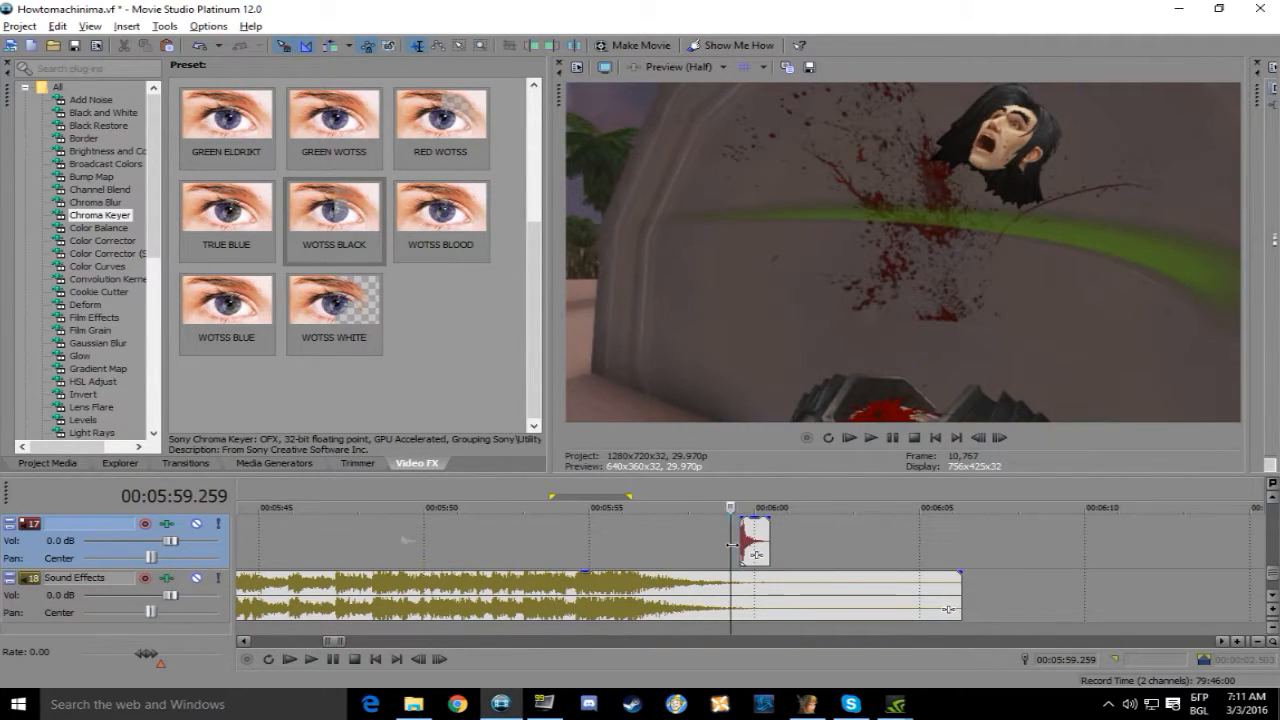
left_click_drag(949, 609, 1047, 609)
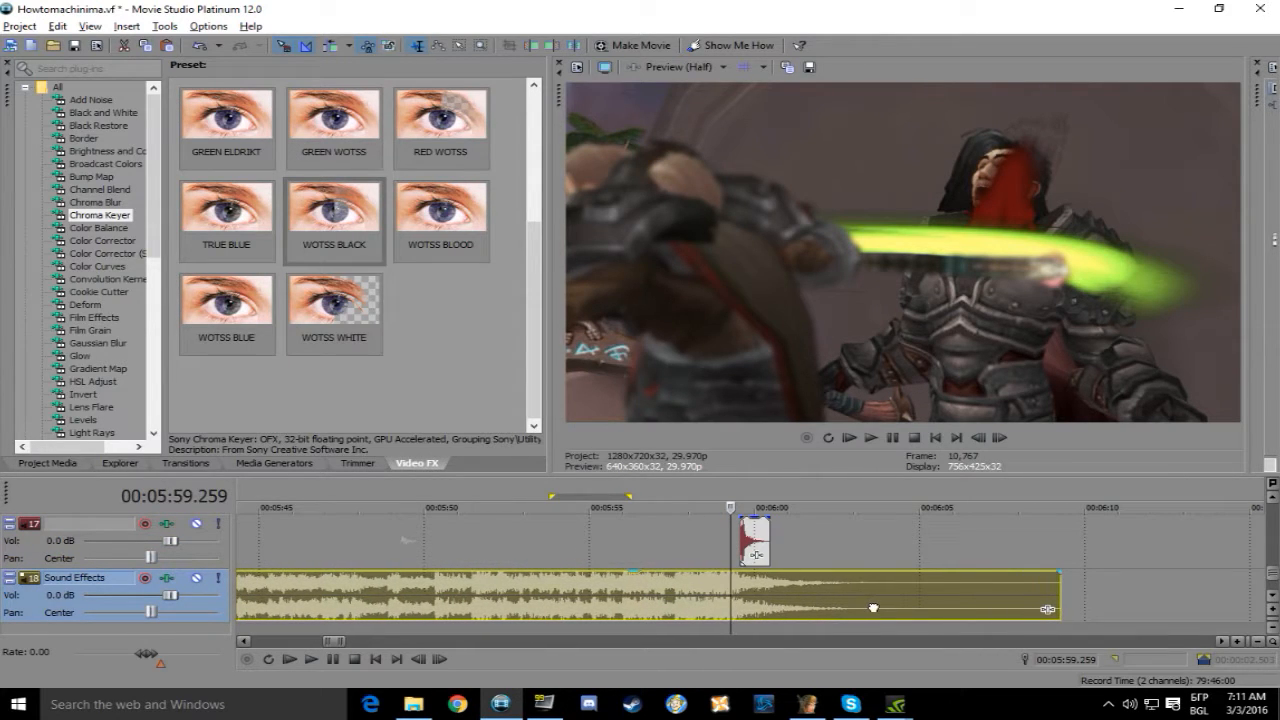
left_click(680, 543)
left_click(870, 437)
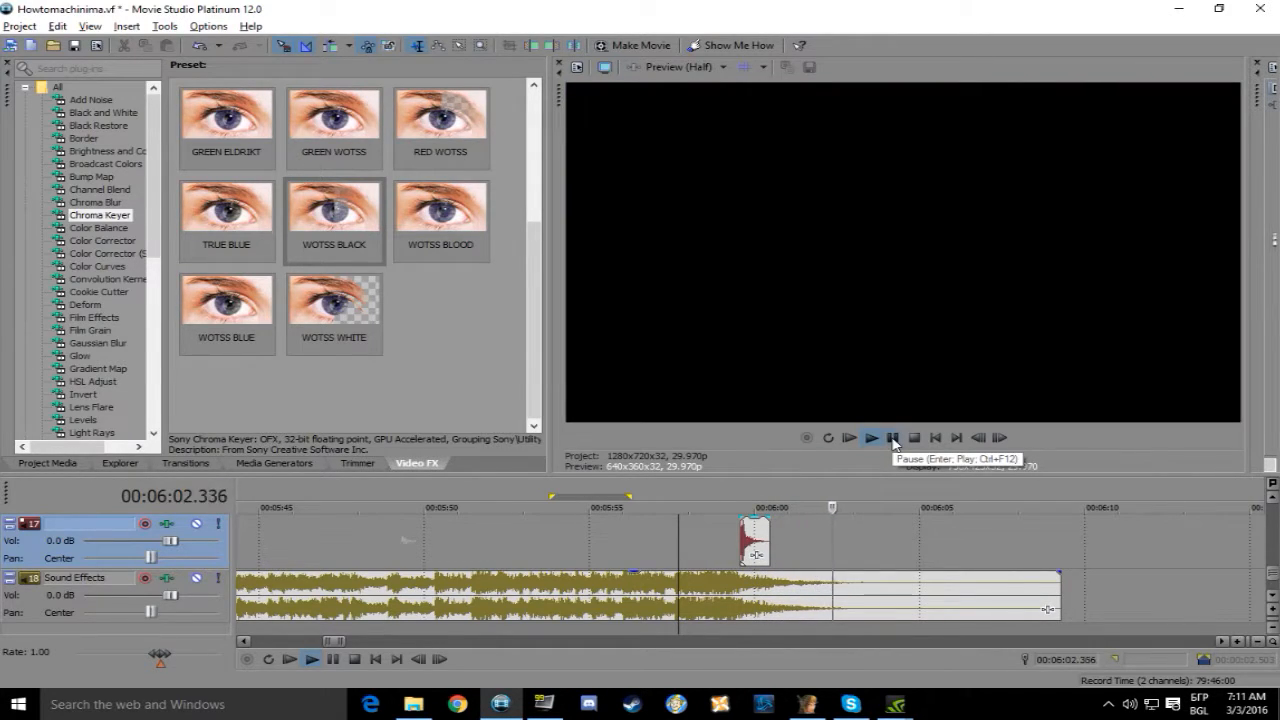
left_click(893, 439)
Locate the quieter passage early in the music clip and audition it around 00:04:06
scroll(587, 561, "down", 5)
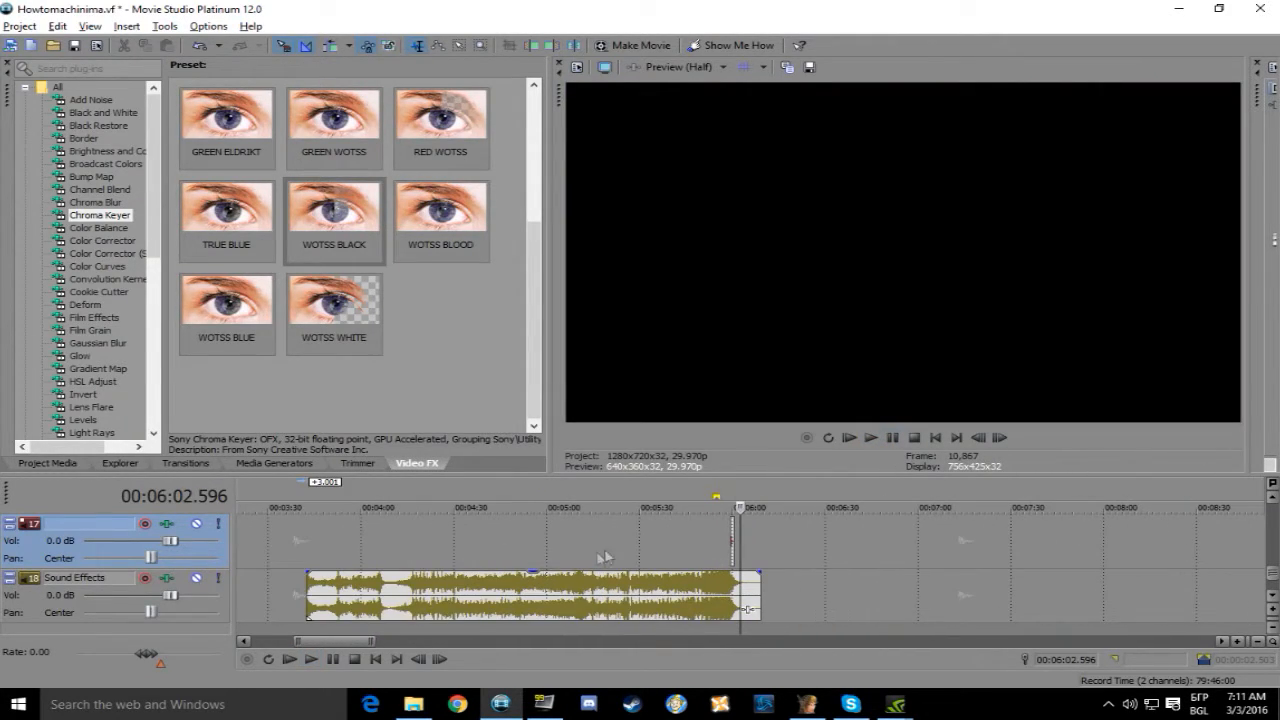
left_click(1273, 499)
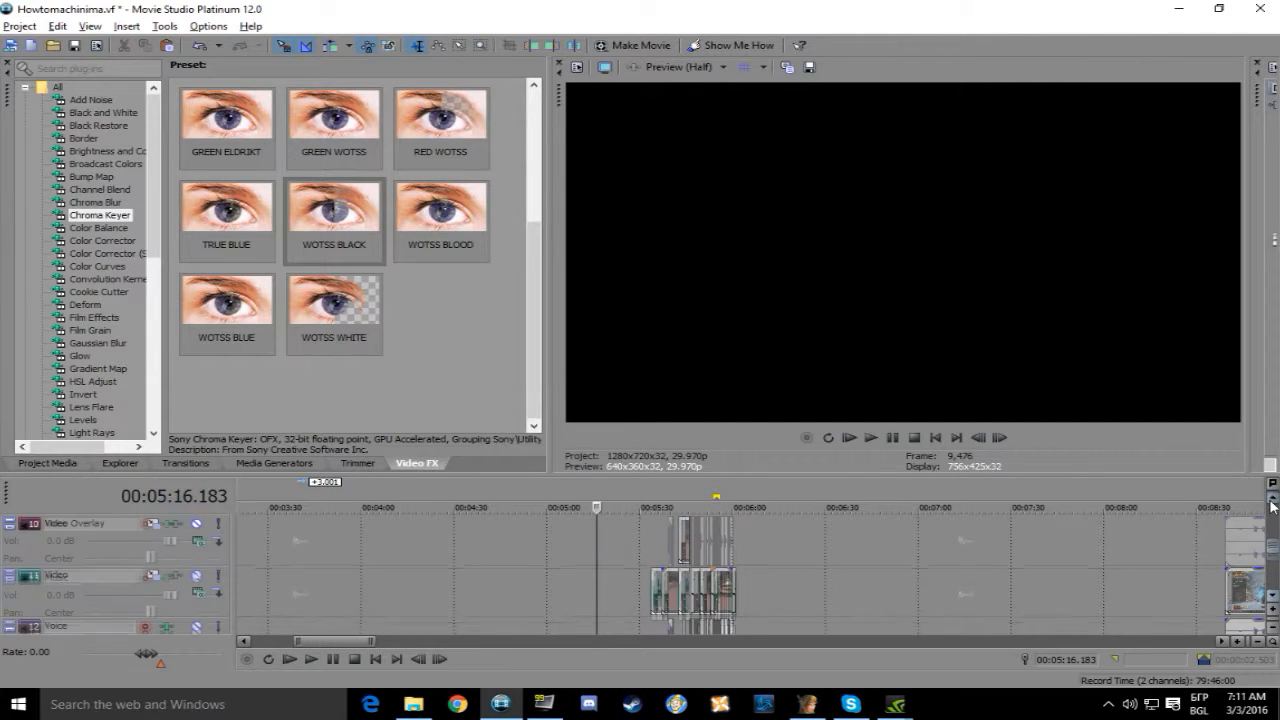
left_click(1273, 597)
left_click(646, 590)
scroll(646, 590, "up", 3)
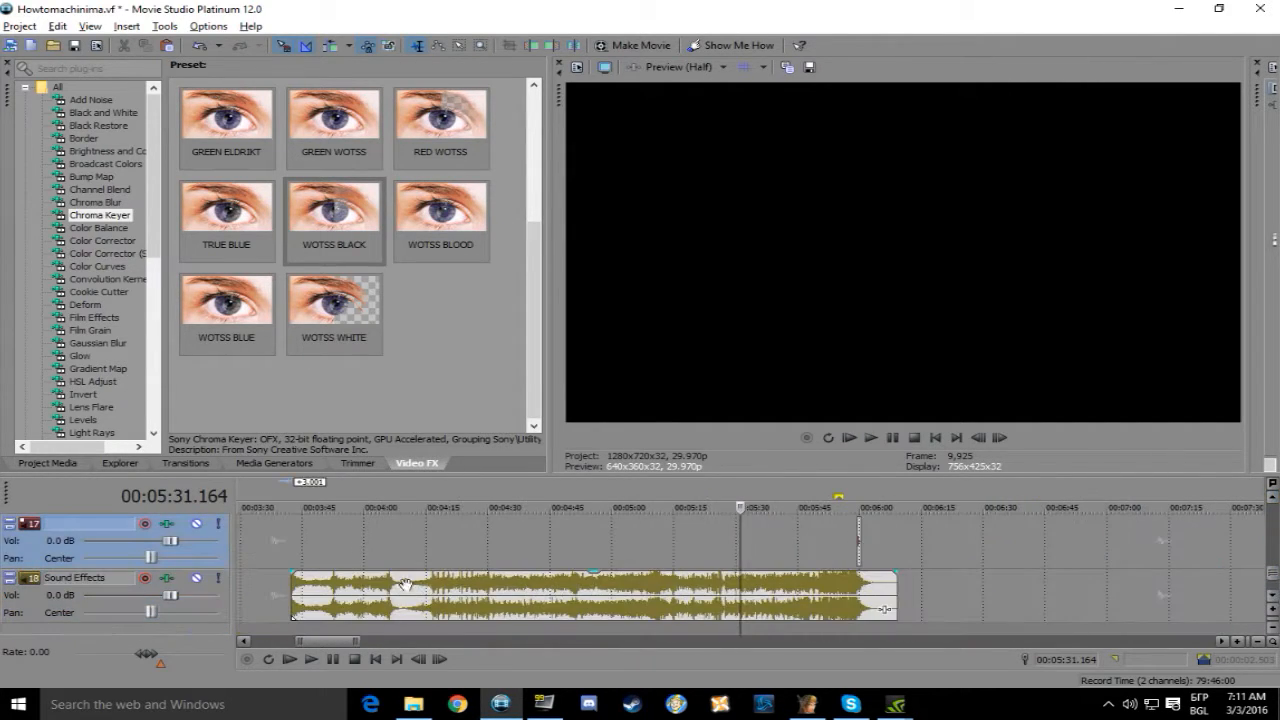
left_click(873, 438)
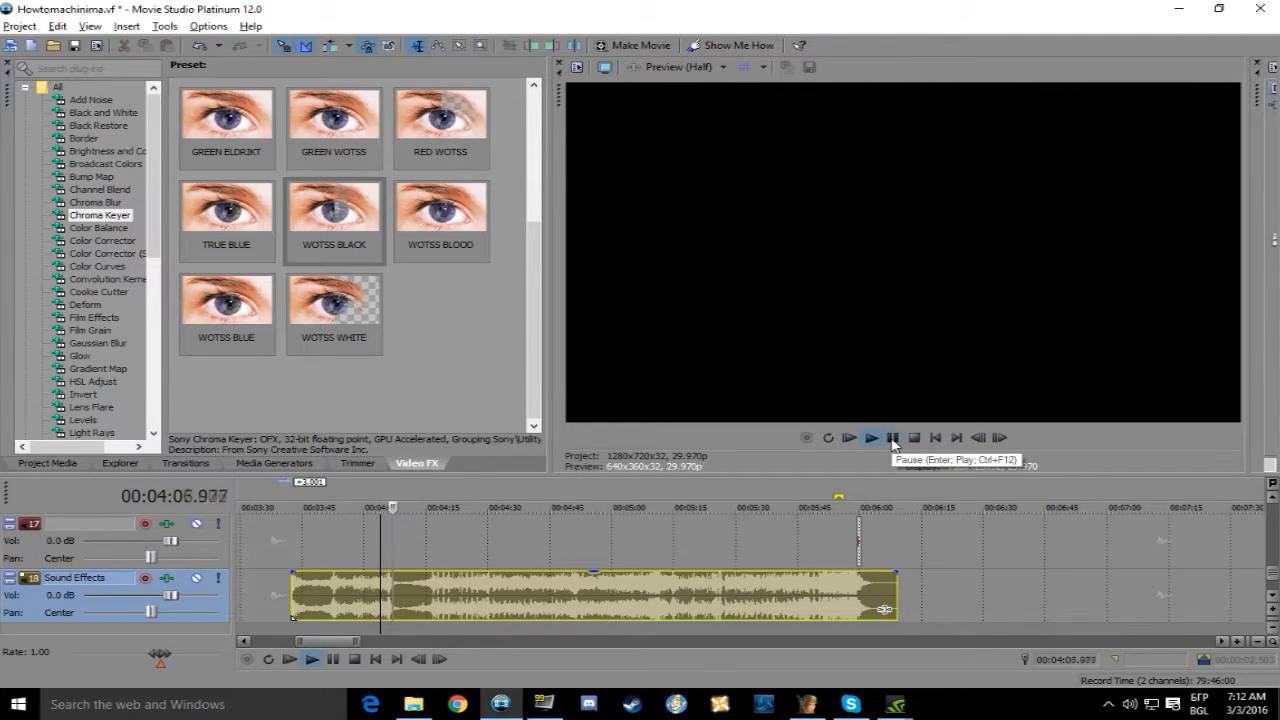
left_click(893, 438)
Keep the music's ending on Sound Effects from about 00:05:48.7, place an earlier passage on track 17 at 00:05:32.365, and play it back
left_click_drag(292, 595, 820, 600)
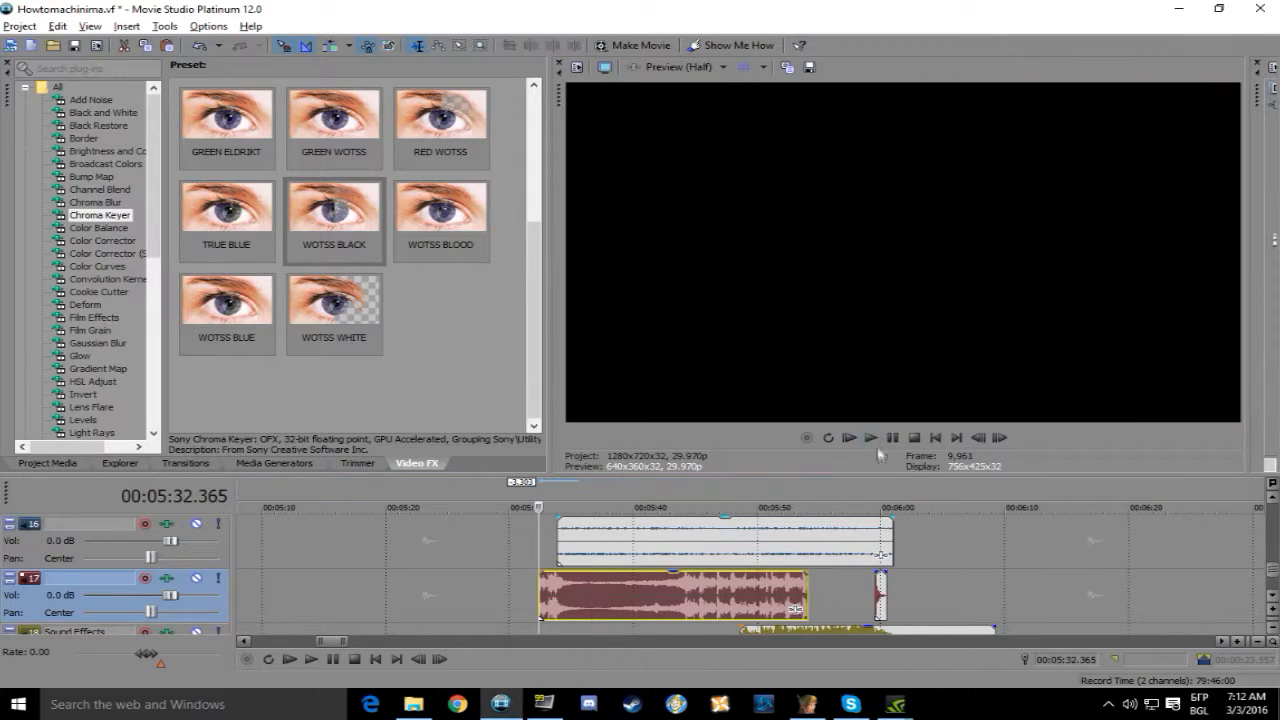
key("space")
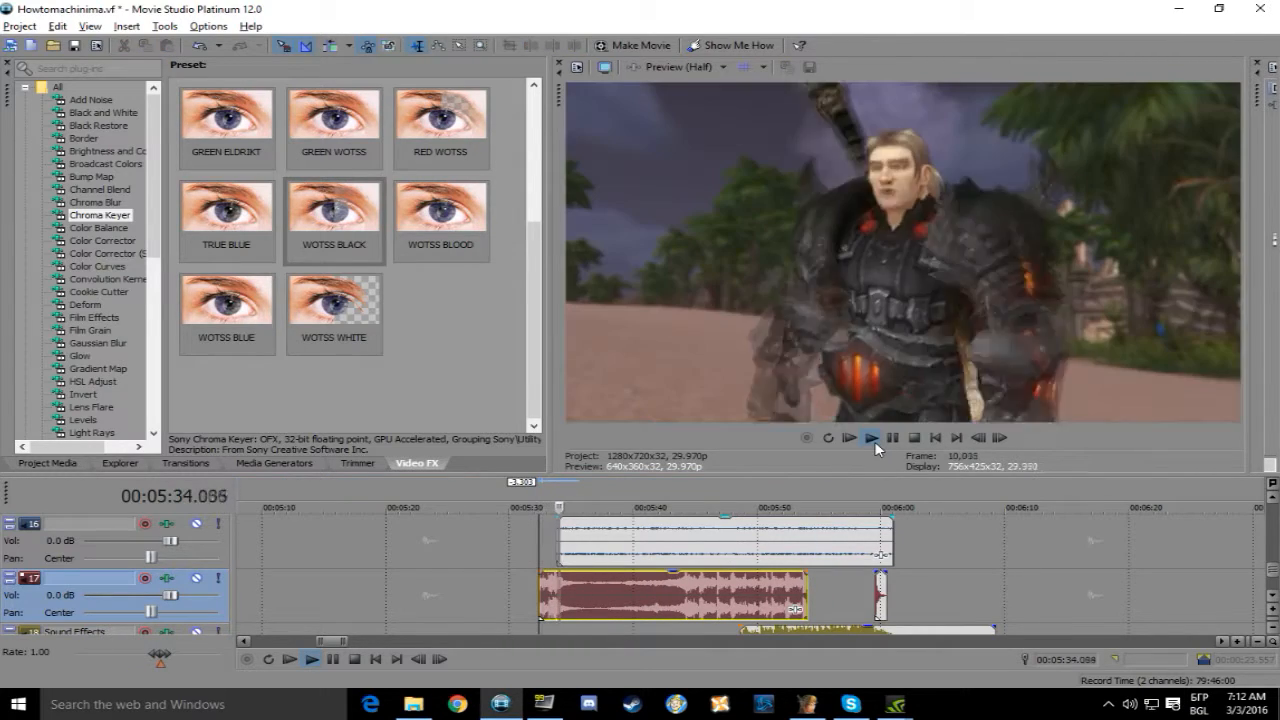
Trim the music ending on Sound Effects to start at about 00:05:57.2 and extend the track 17 music to about 00:05:57.7
scroll(787, 541, "up", 3)
scroll(787, 541, "down", 1)
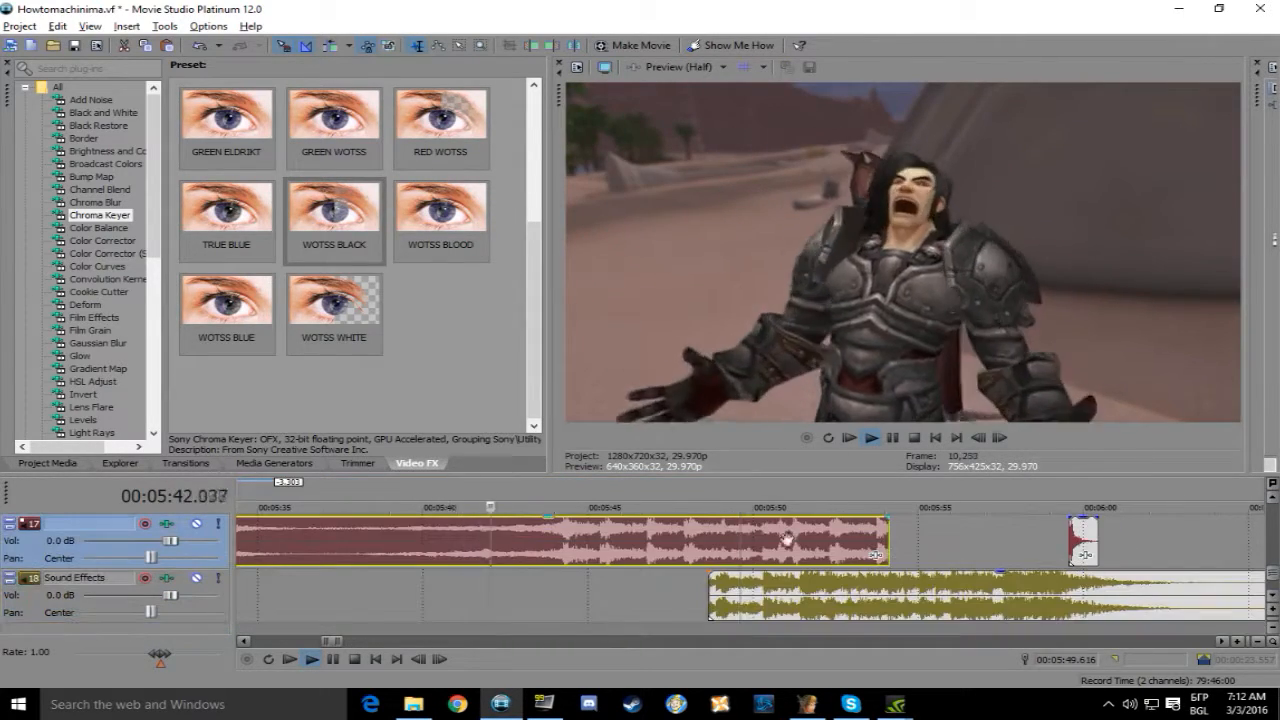
left_click_drag(692, 594, 903, 580)
left_click_drag(820, 530, 912, 540)
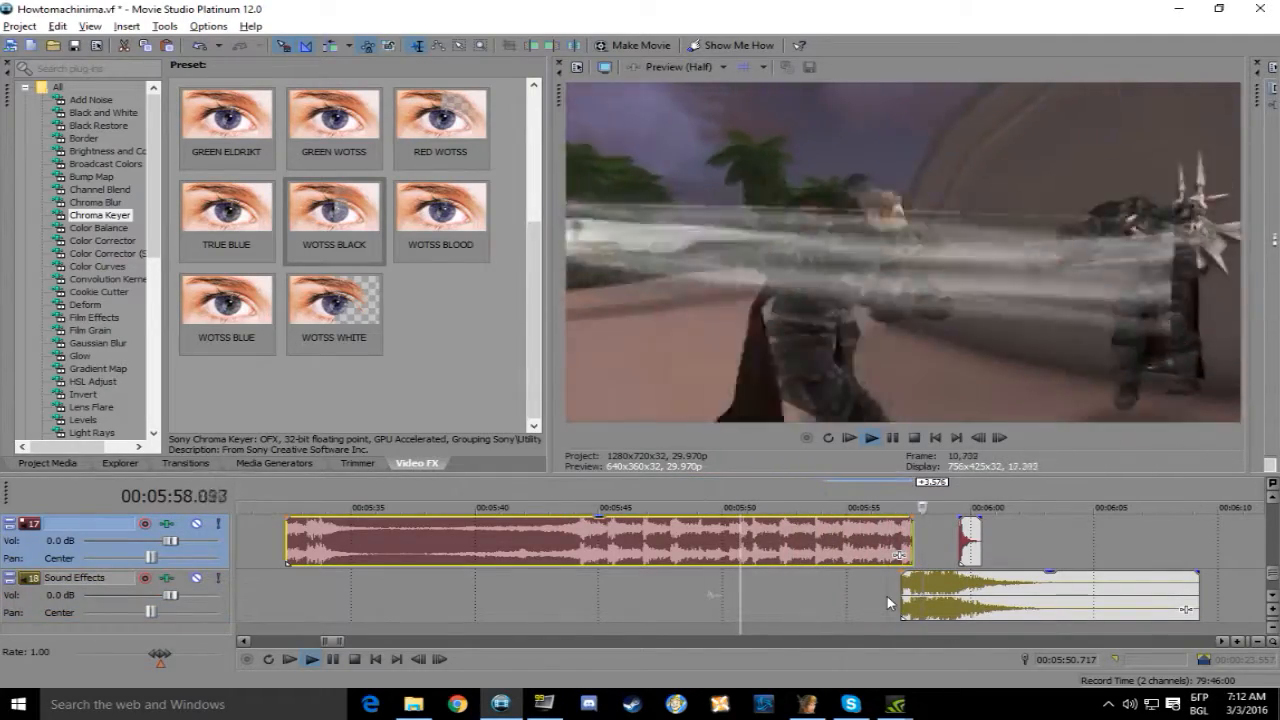
Blend the two music clips with a short fade-in on Sound Effects and fade-out on track 17, and play back the scene
left_click(893, 441)
left_click_drag(902, 574, 911, 574)
left_click_drag(912, 519, 902, 520)
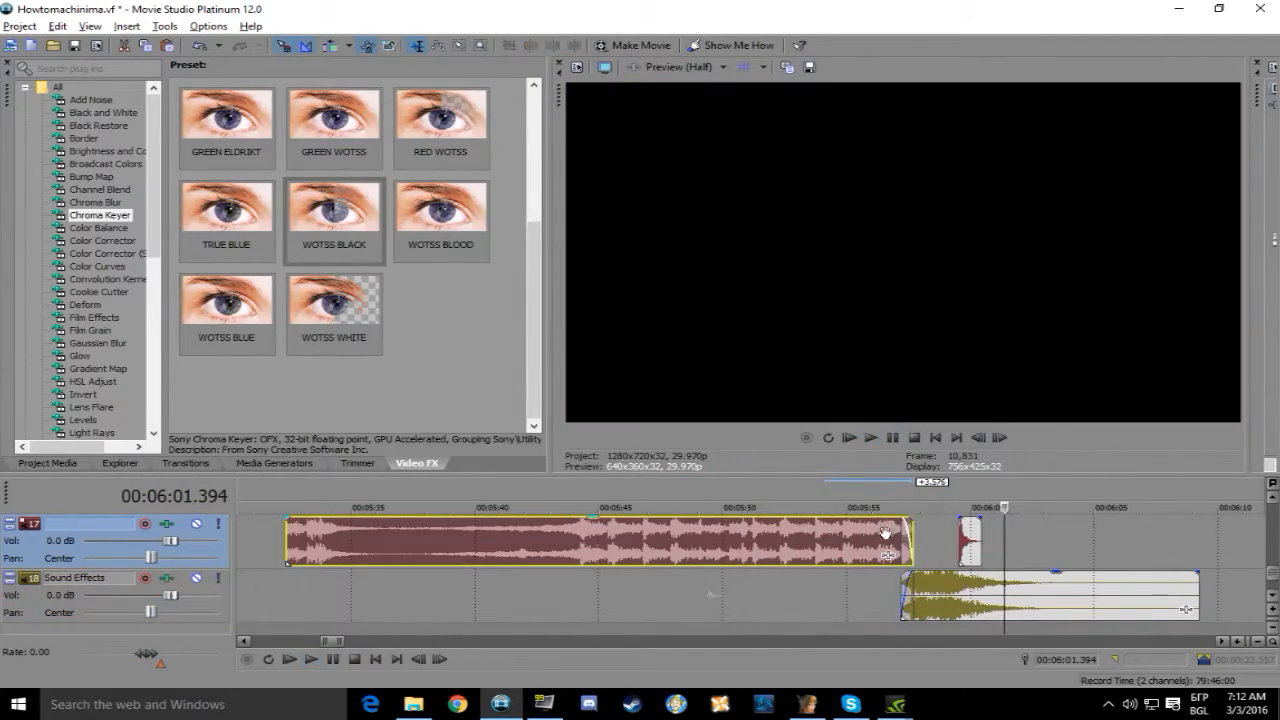
left_click(880, 542)
left_click(872, 438)
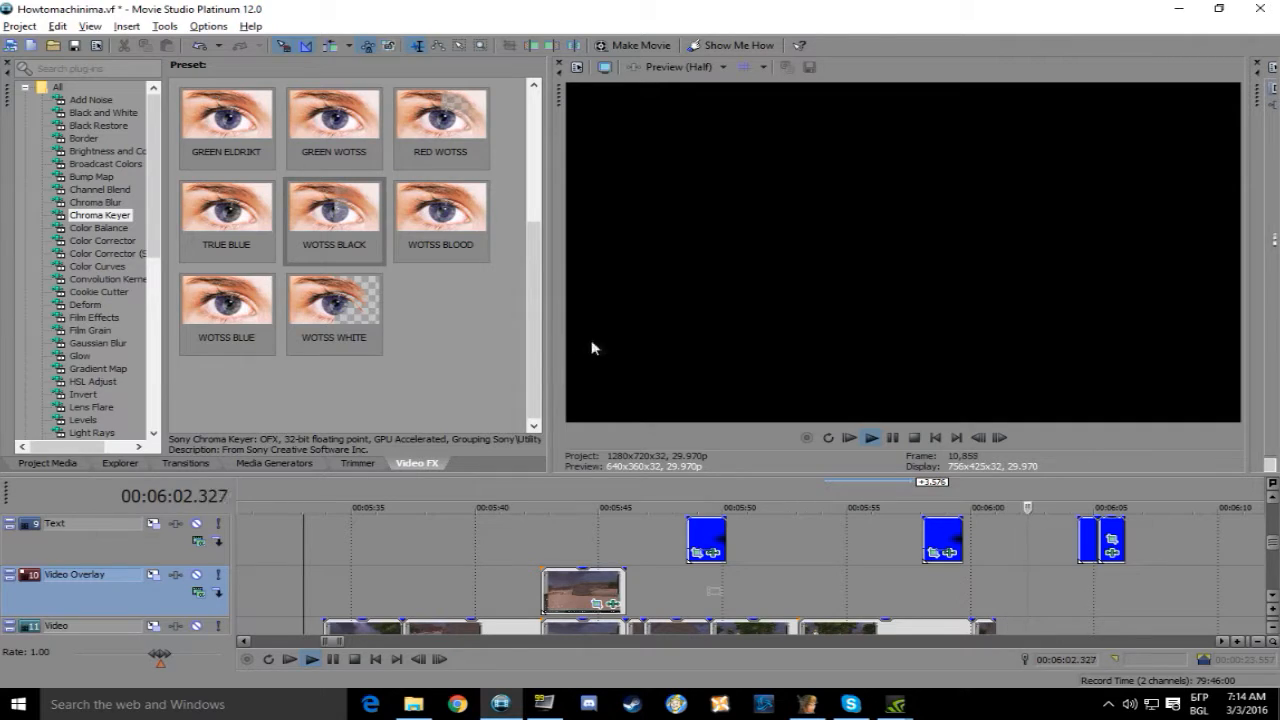
left_click(892, 437)
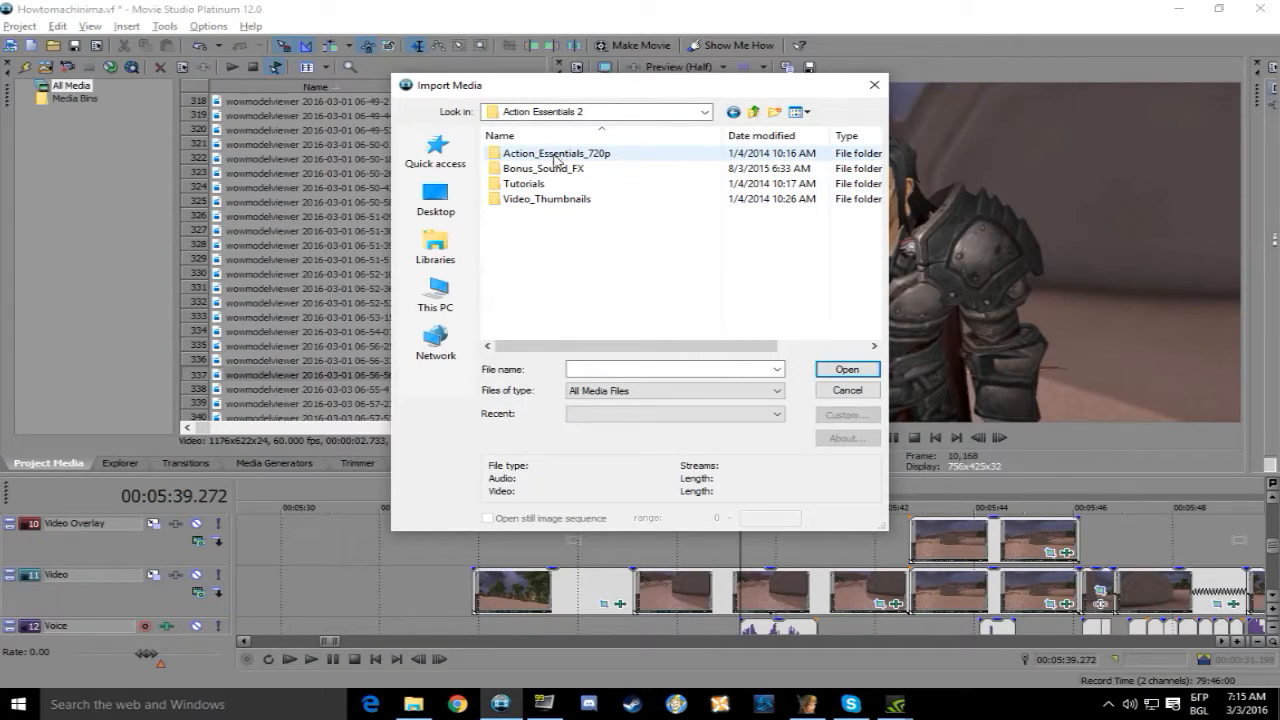
Import Dust_AtCam_01 from the 07. Dust_Elements folder inside Action_Essentials_720p
double_click(557, 155)
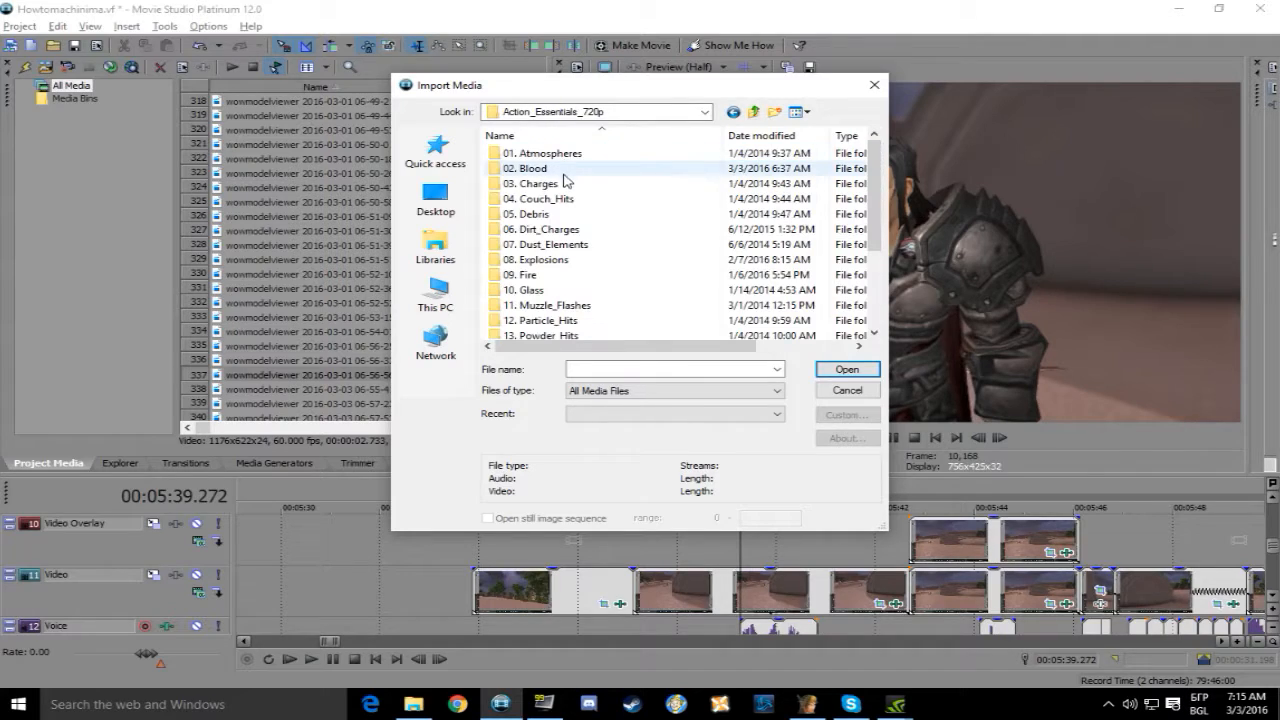
double_click(559, 248)
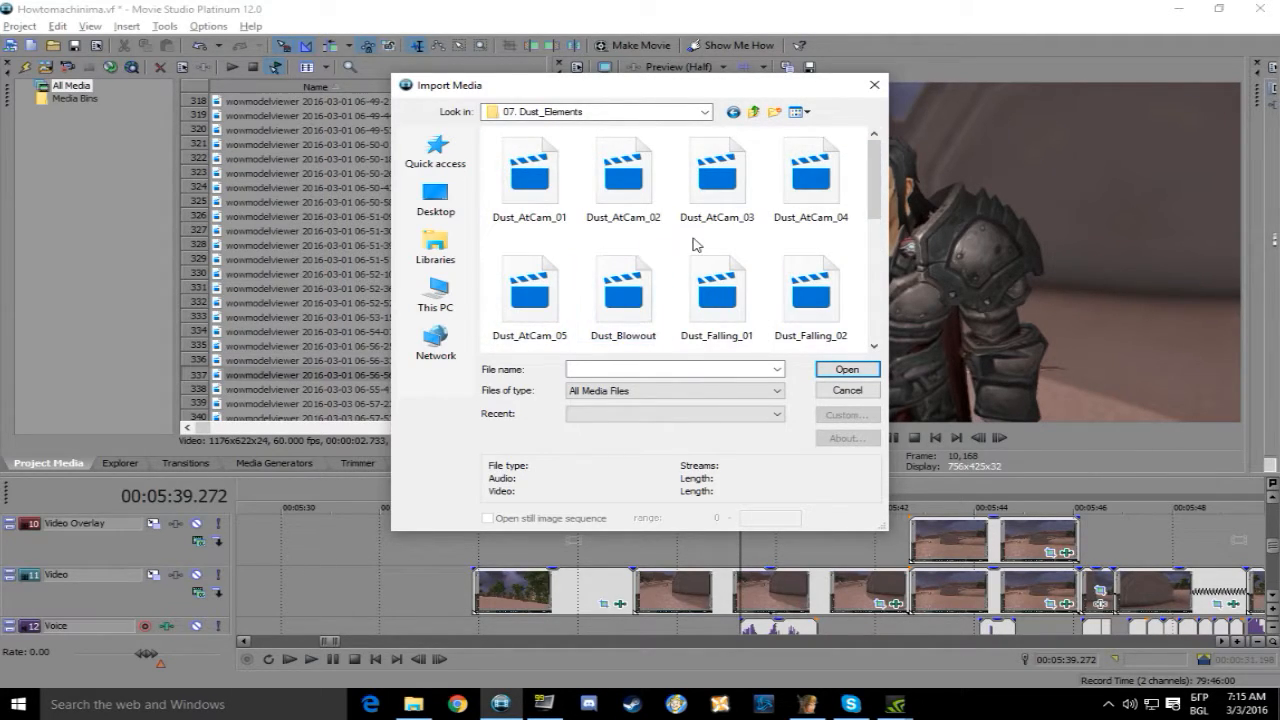
left_click(552, 196)
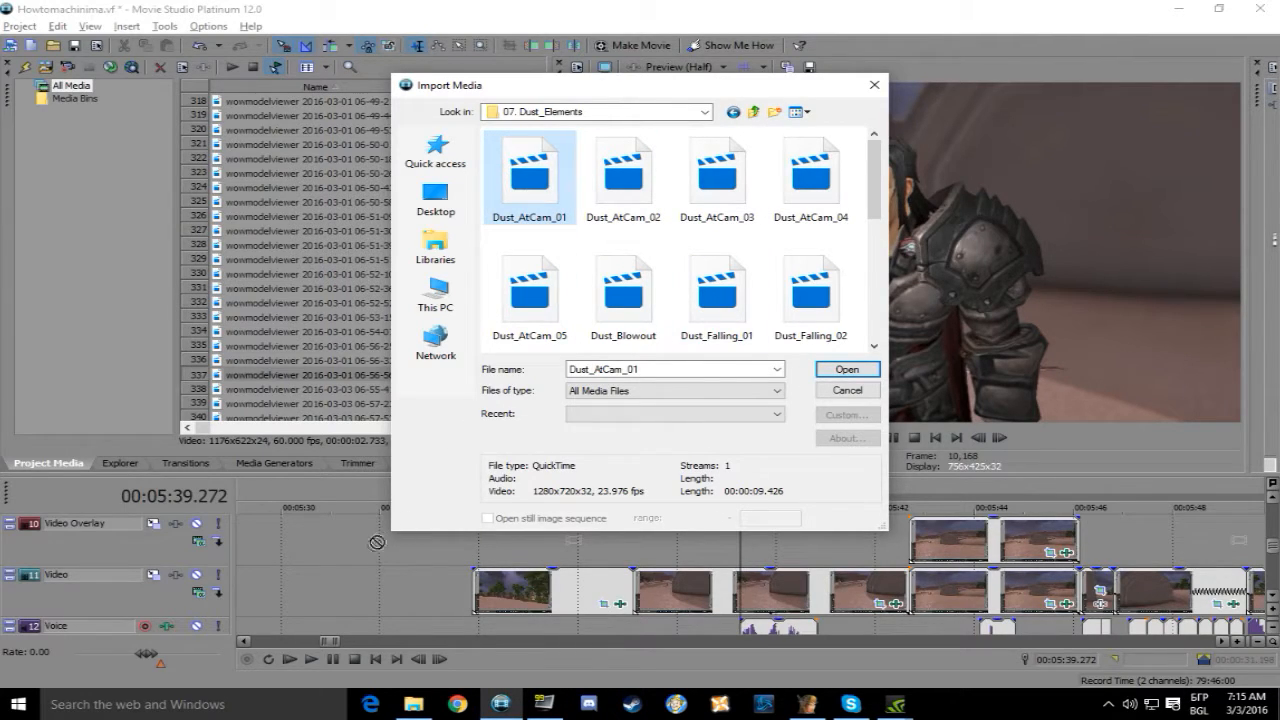
left_click(846, 369)
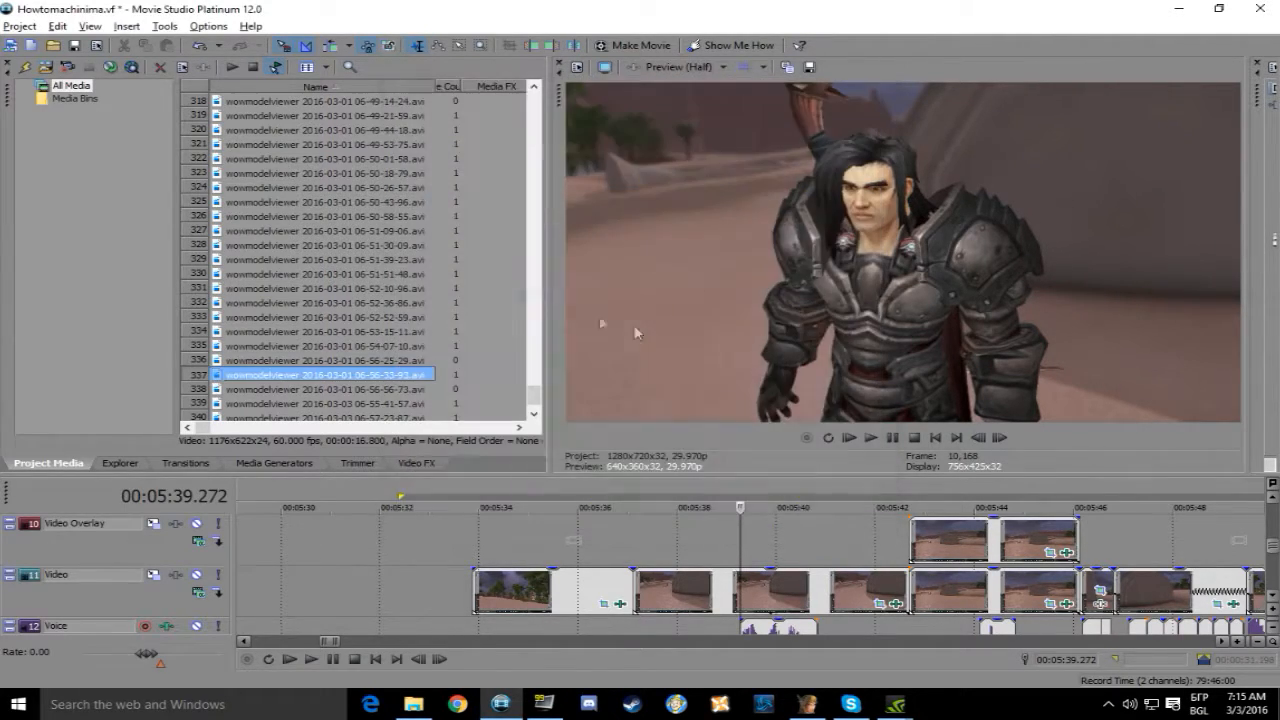
Add Dust_AtCam_01.mov from the project media to the Video Overlay track
left_click_drag(537, 404, 532, 158)
scroll(311, 248, "down", 2)
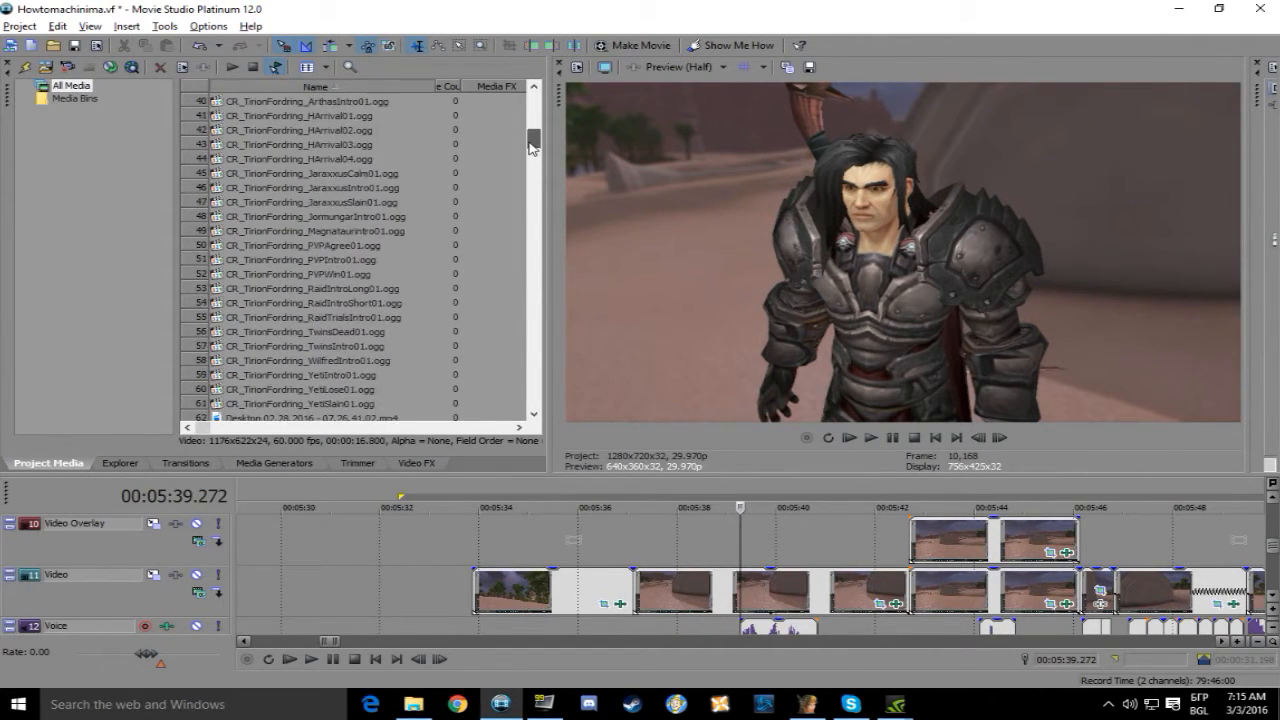
left_click(311, 248)
left_click_drag(311, 248, 577, 533)
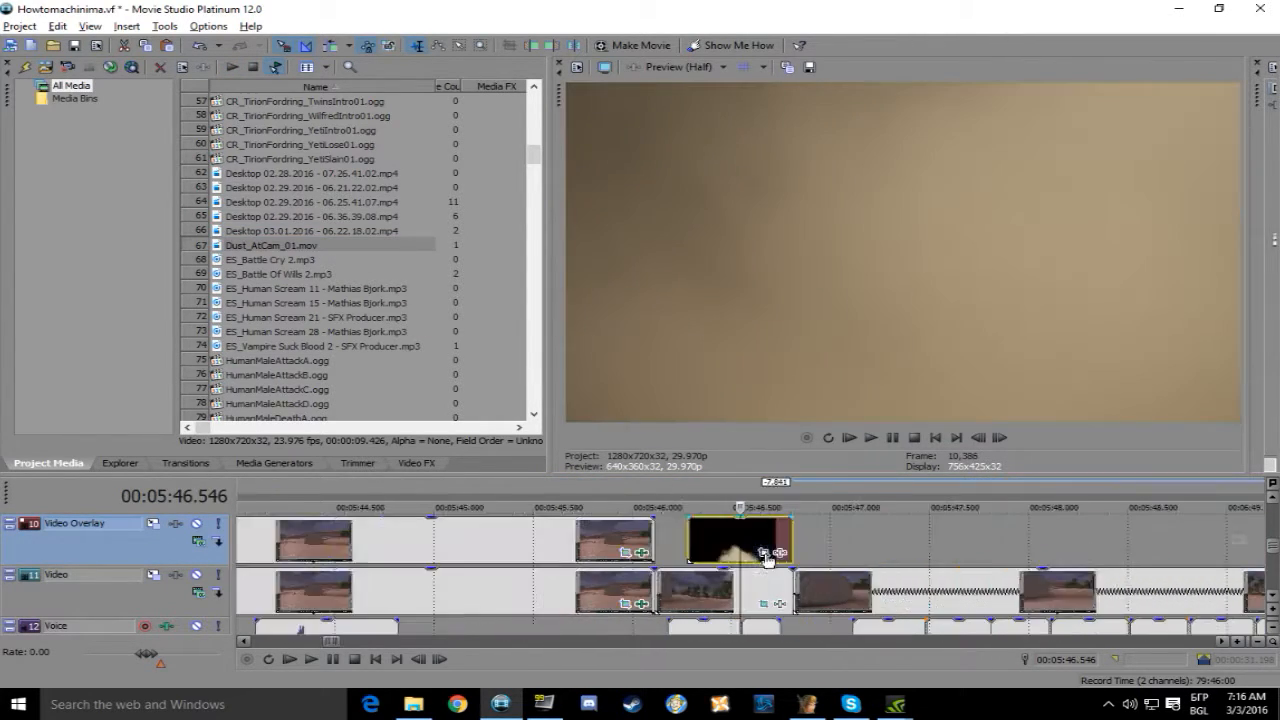
Apply the WOTSS BLACK Chroma Keyer preset to the dust clip, set its low threshold to 0.326, and play it back
left_click(417, 463)
left_click_drag(330, 215, 700, 540)
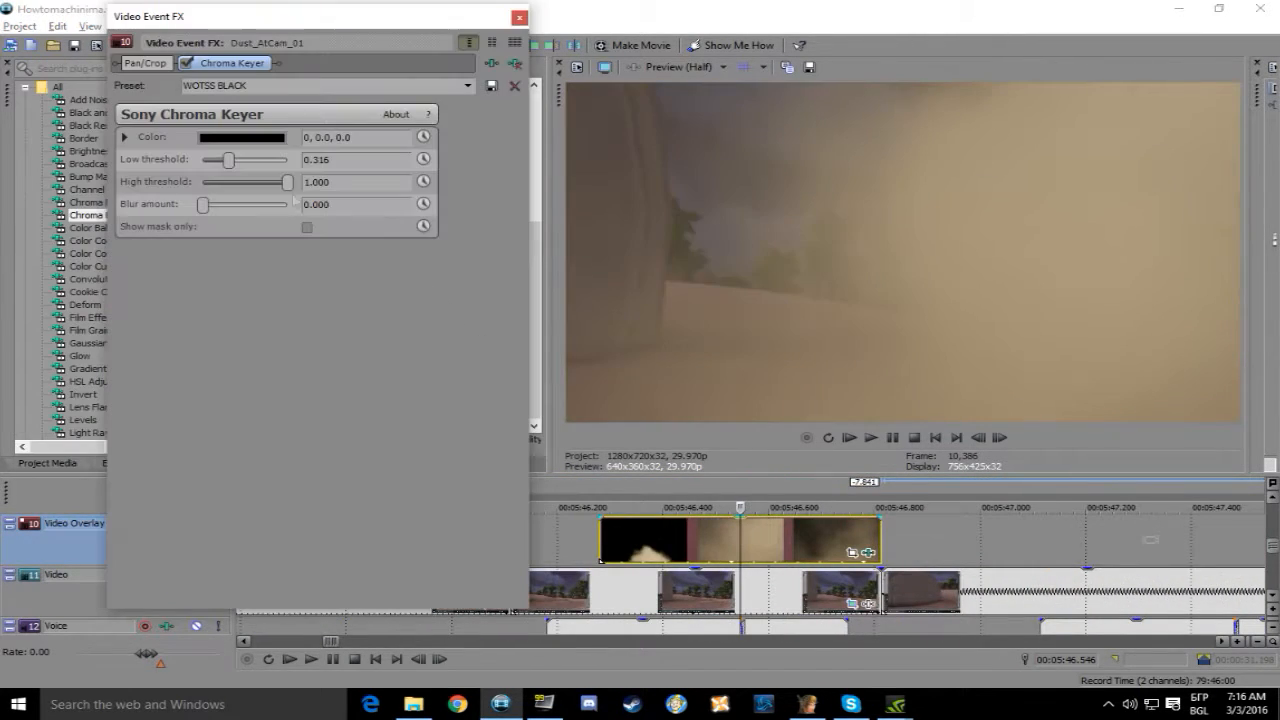
mouse_move(250, 160)
left_mouse_down()
mouse_move(282, 162)
mouse_move(232, 166)
left_mouse_up()
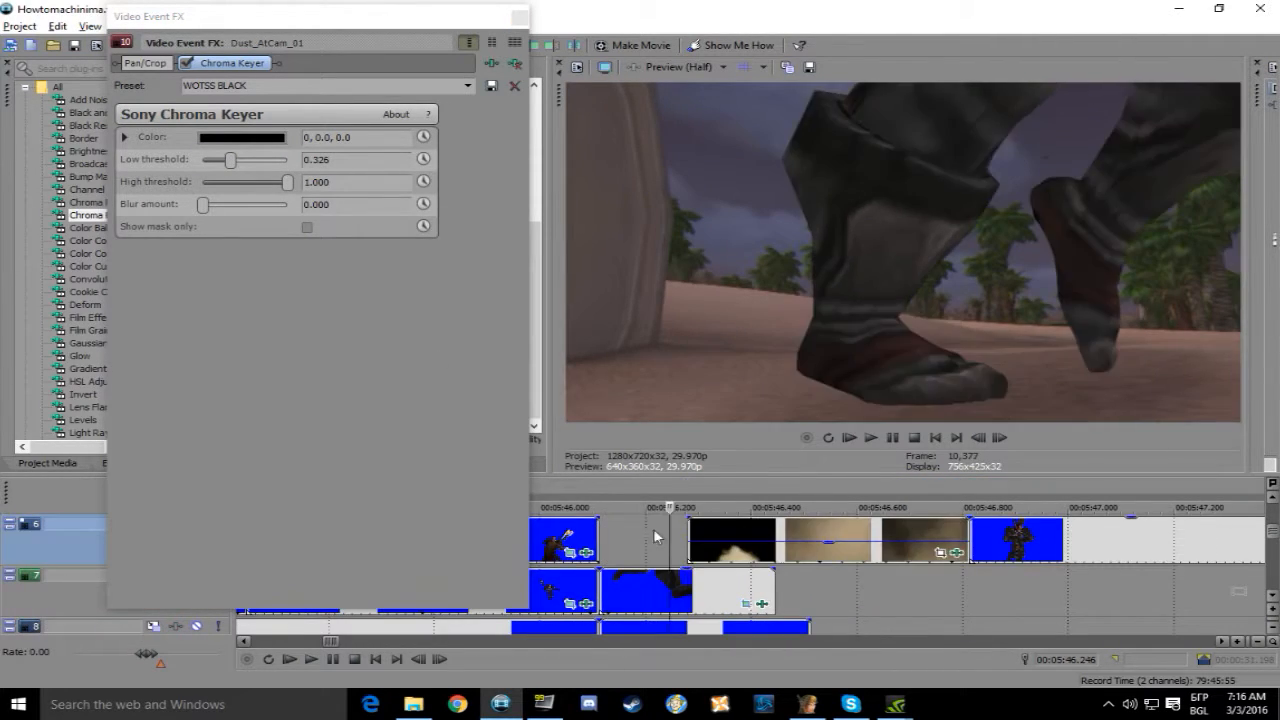
left_click(871, 437)
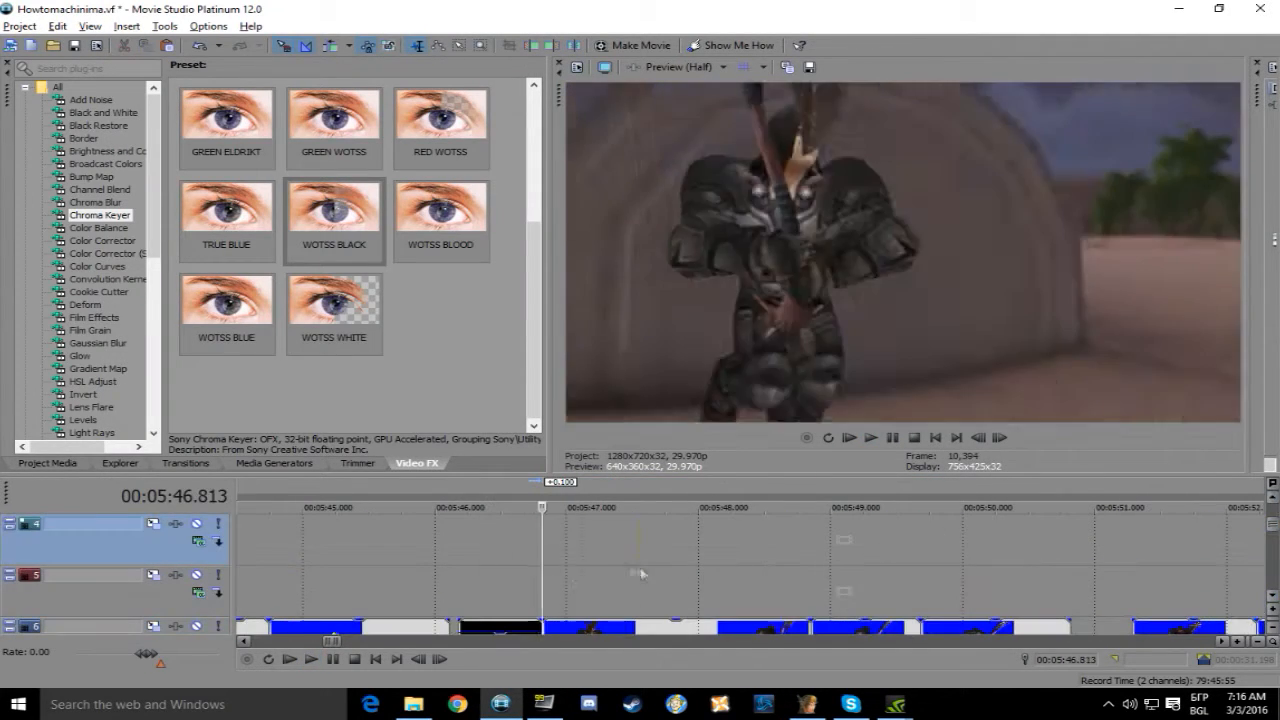
Fit the dust clip on track 4 from about 00:05:46.8 to 00:05:49 with a fade-out, and play it back
left_click(626, 552)
left_click_drag(628, 552, 898, 555)
left_click_drag(704, 558, 634, 564)
key("space")
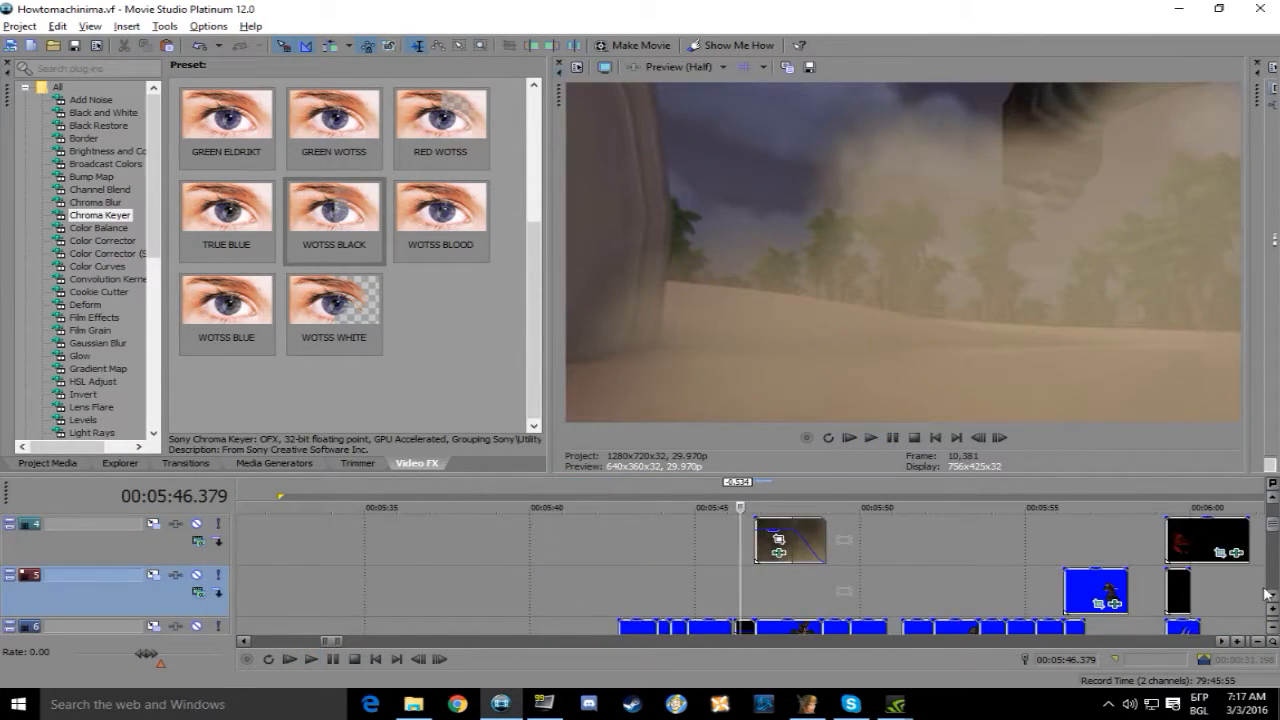
Select the scene's time range from 00:05:32.365 to 00:06:03.563 for rendering
scroll(1272, 598, "down", 5)
scroll(1272, 598, "down", 2)
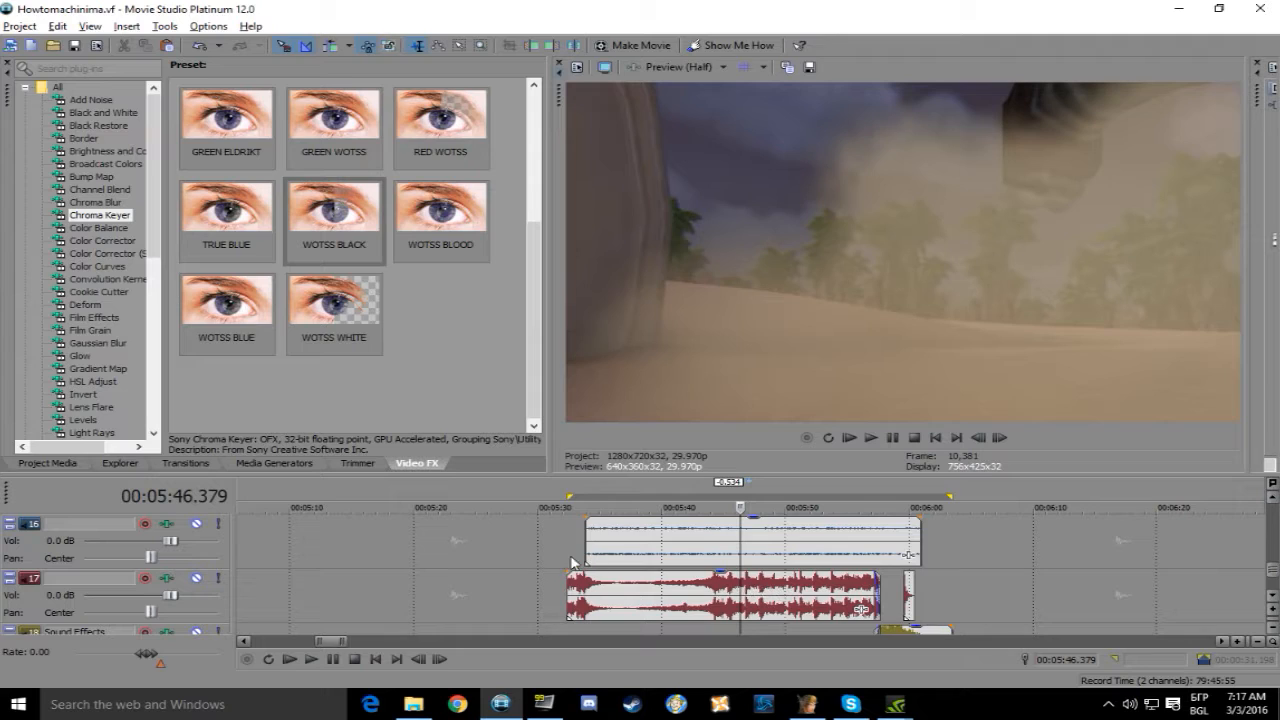
left_click_drag(574, 555, 946, 564)
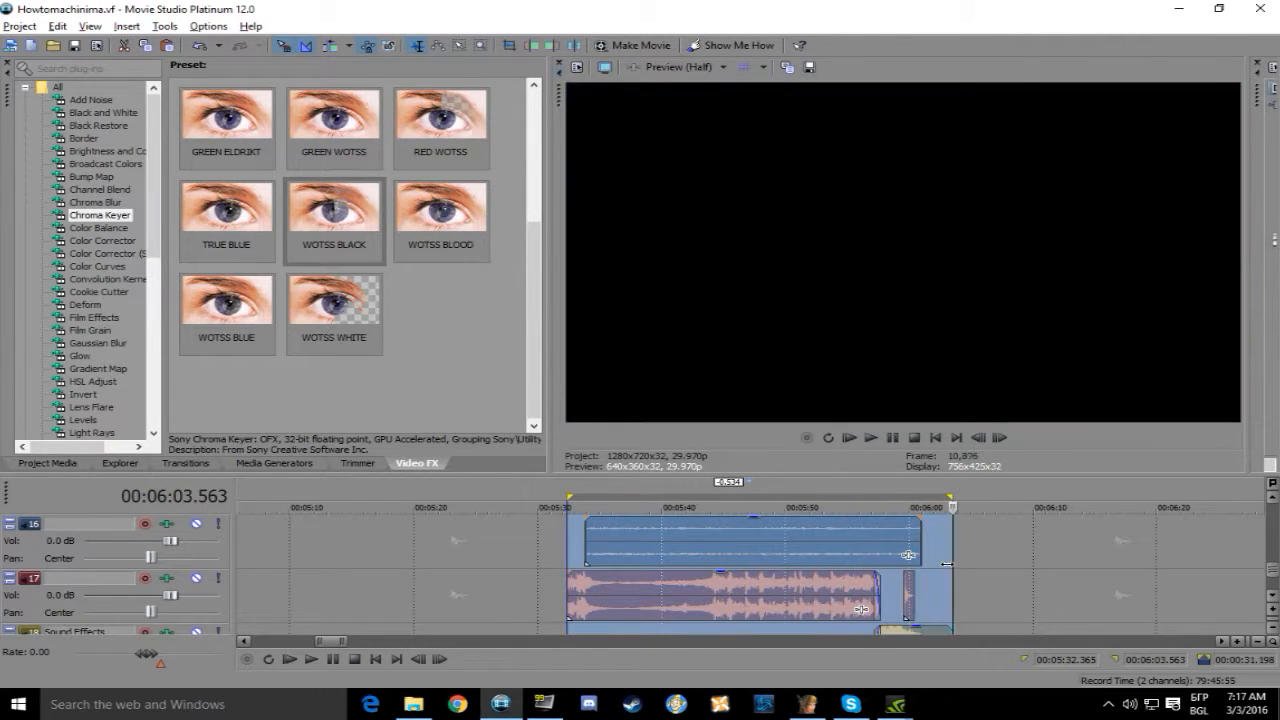
Start a Render As export and name the output file Howtomachinimatutorial1
left_click(34, 28)
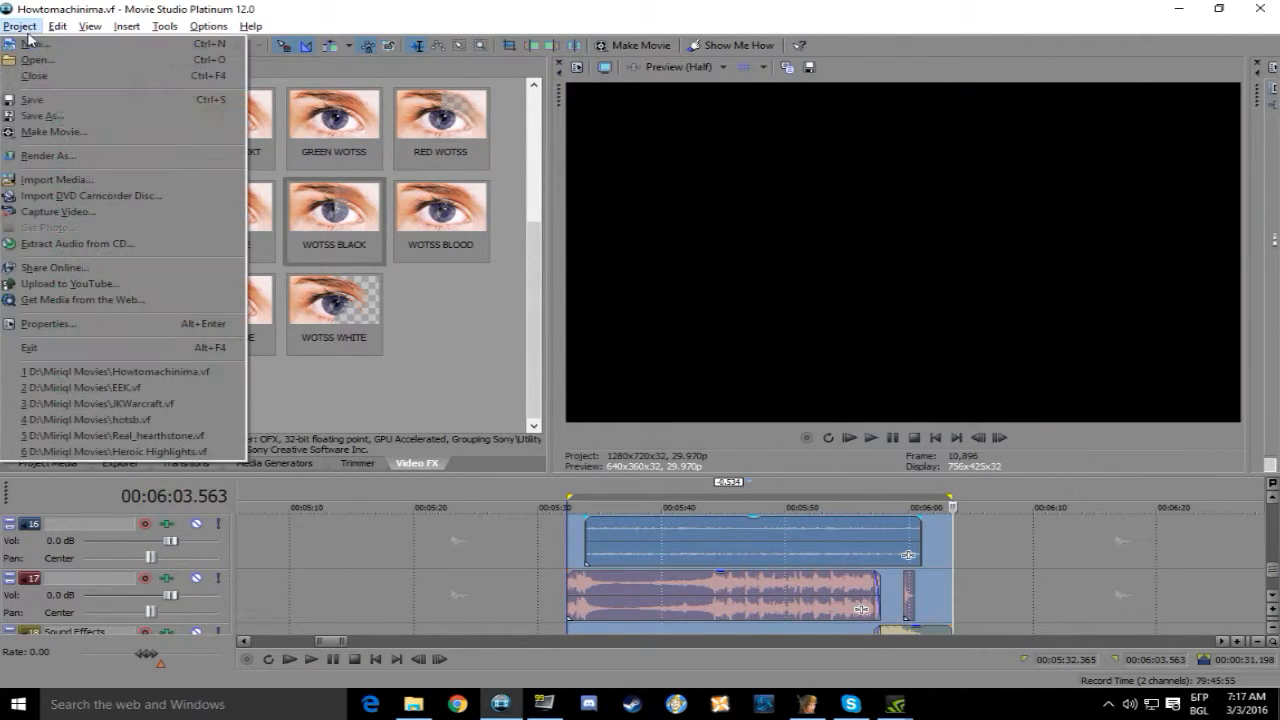
left_click(82, 156)
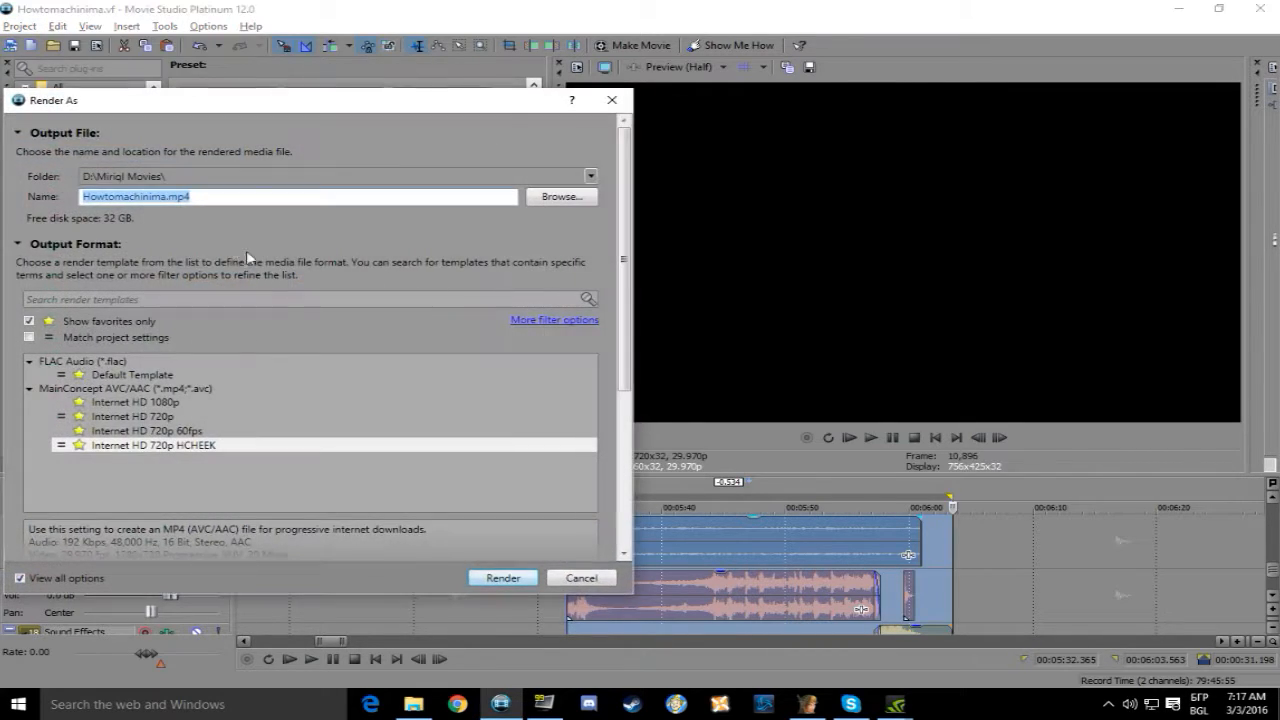
left_click(160, 199)
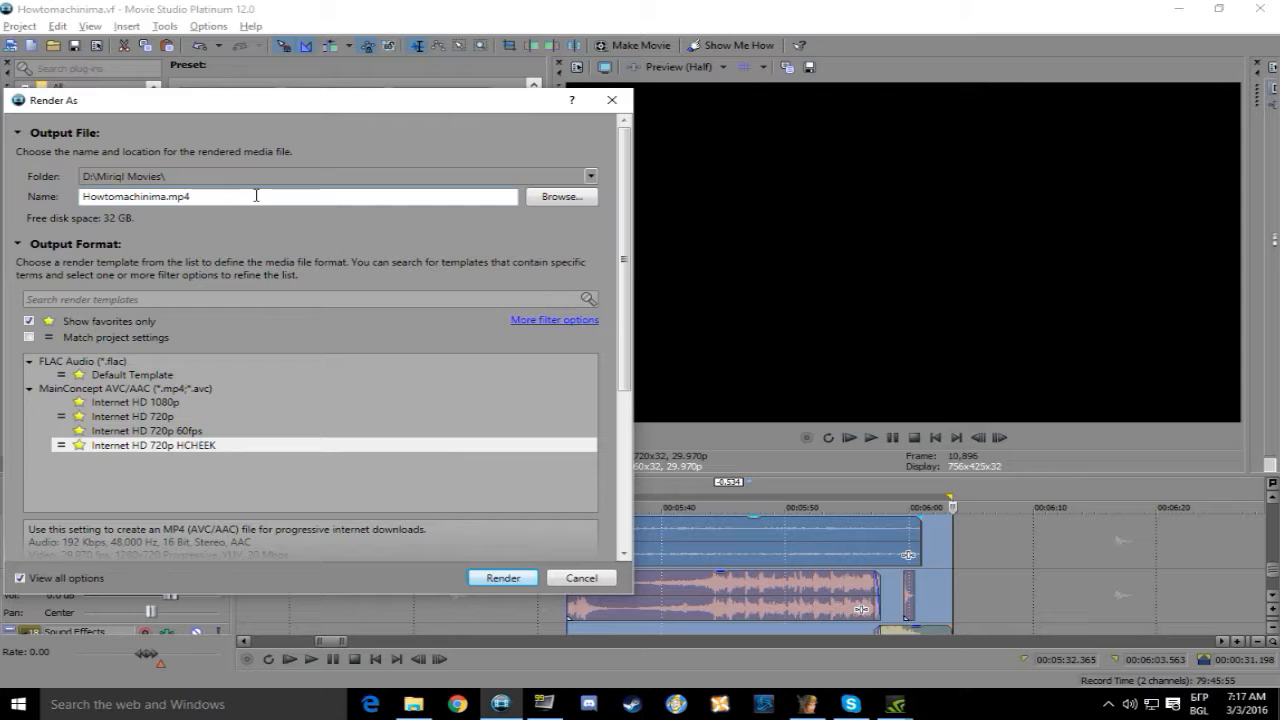
type("tutorial1")
Show all render templates and choose Internet HD 720p 60fps under MainConcept AVC/AAC
left_click(28, 321)
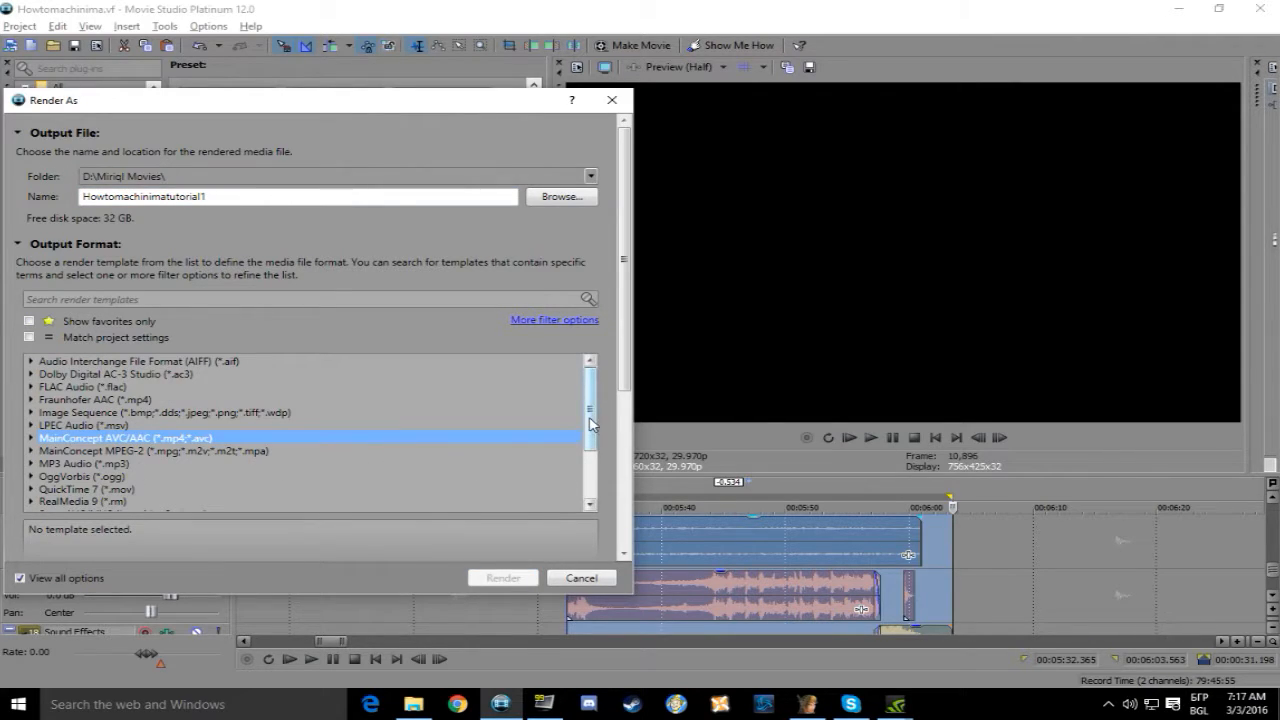
left_click_drag(589, 424, 138, 461)
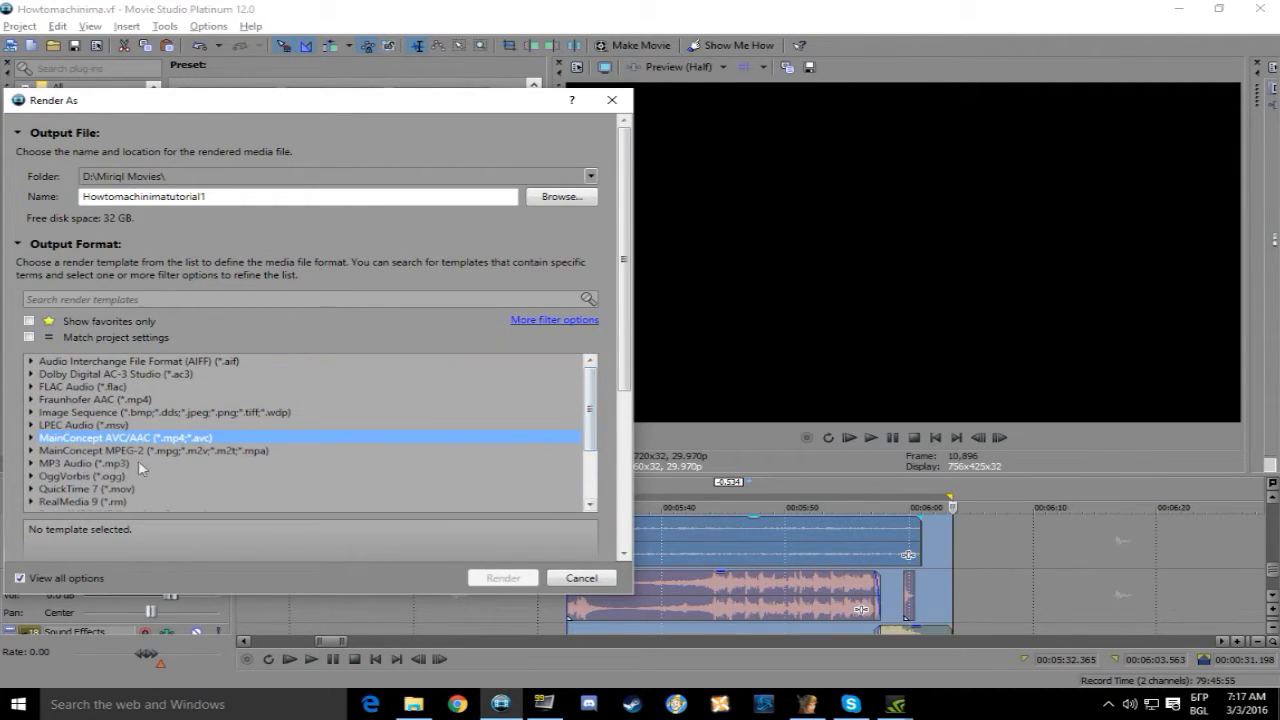
left_click(33, 440)
left_click_drag(590, 396, 590, 438)
left_click(136, 389)
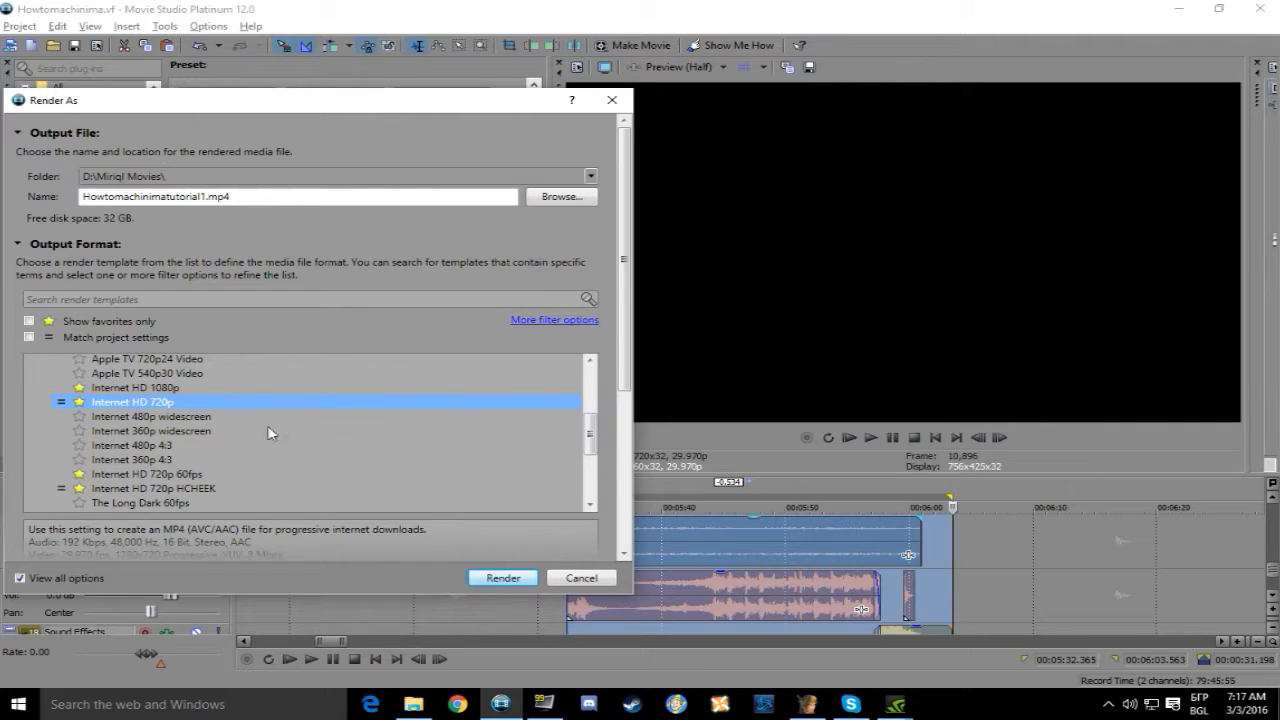
left_click(165, 475)
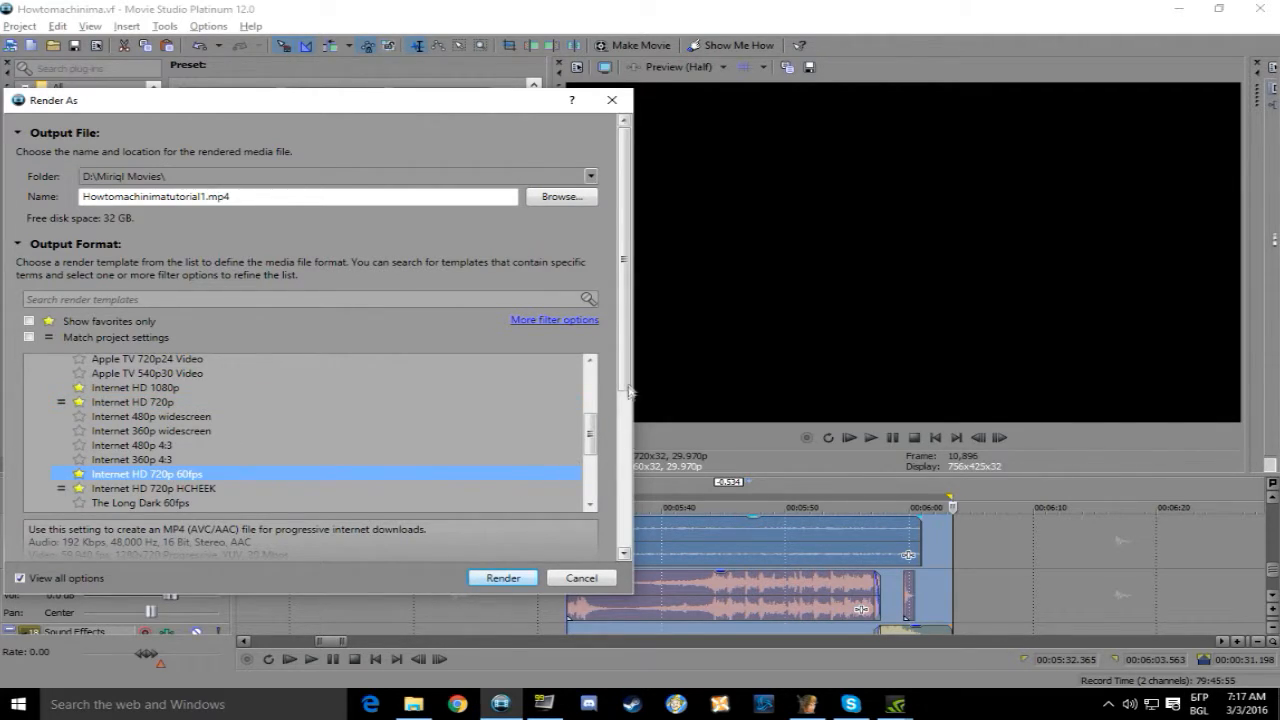
Customize the render template with the encode mode Render using CPU only
scroll(630, 390, "down", 3)
left_click(125, 449)
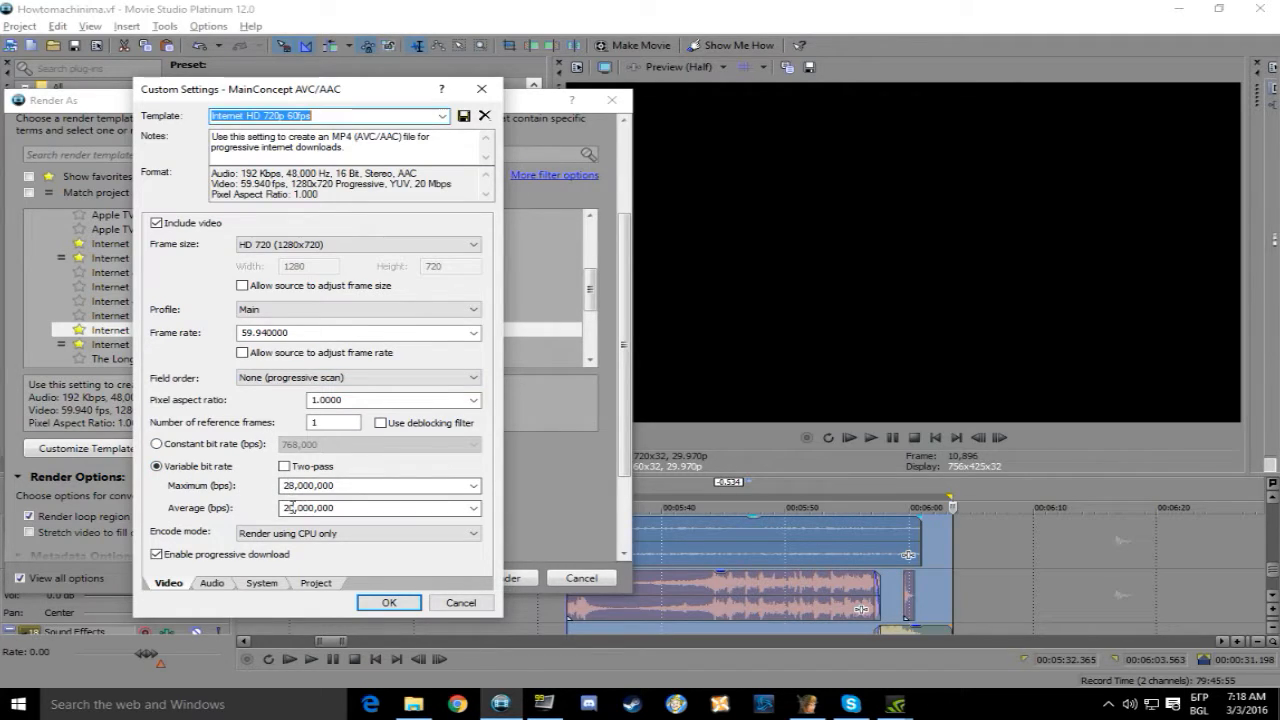
left_click(305, 535)
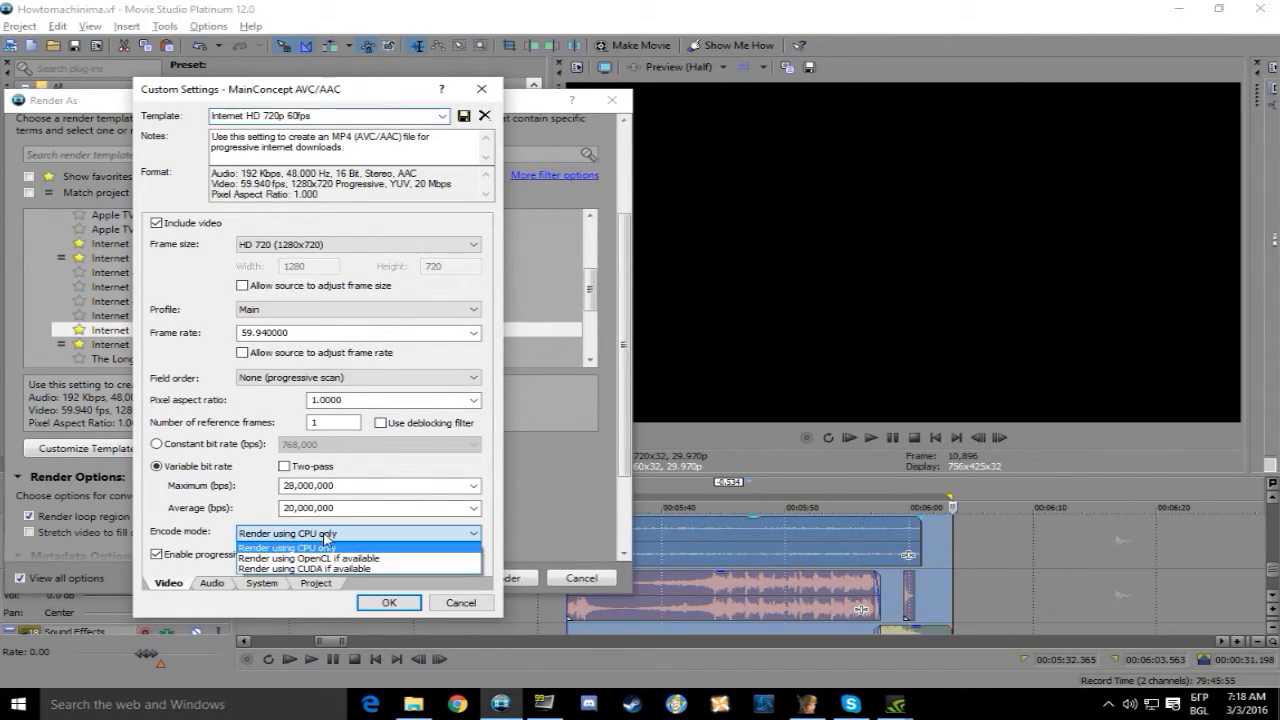
left_click(315, 549)
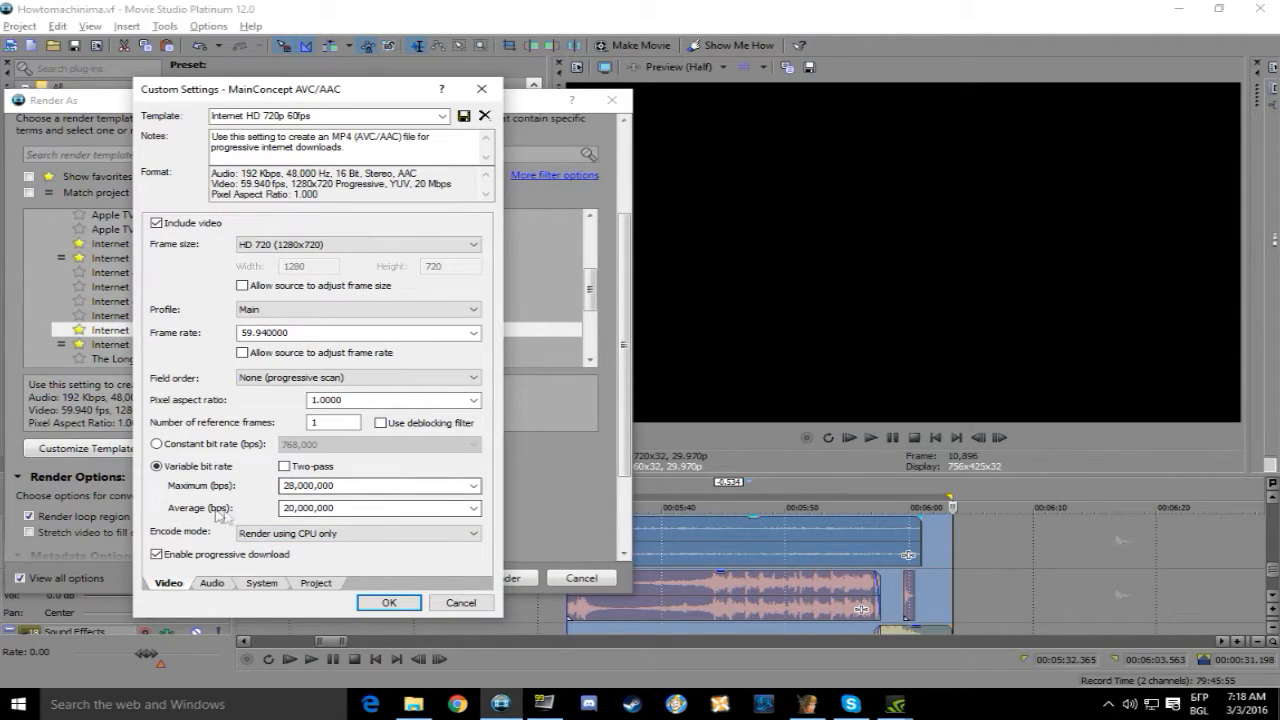
Set the variable bit rate to a maximum of 50,000,000 and an average of 28,000,000 bps, and start the render
left_click(473, 487)
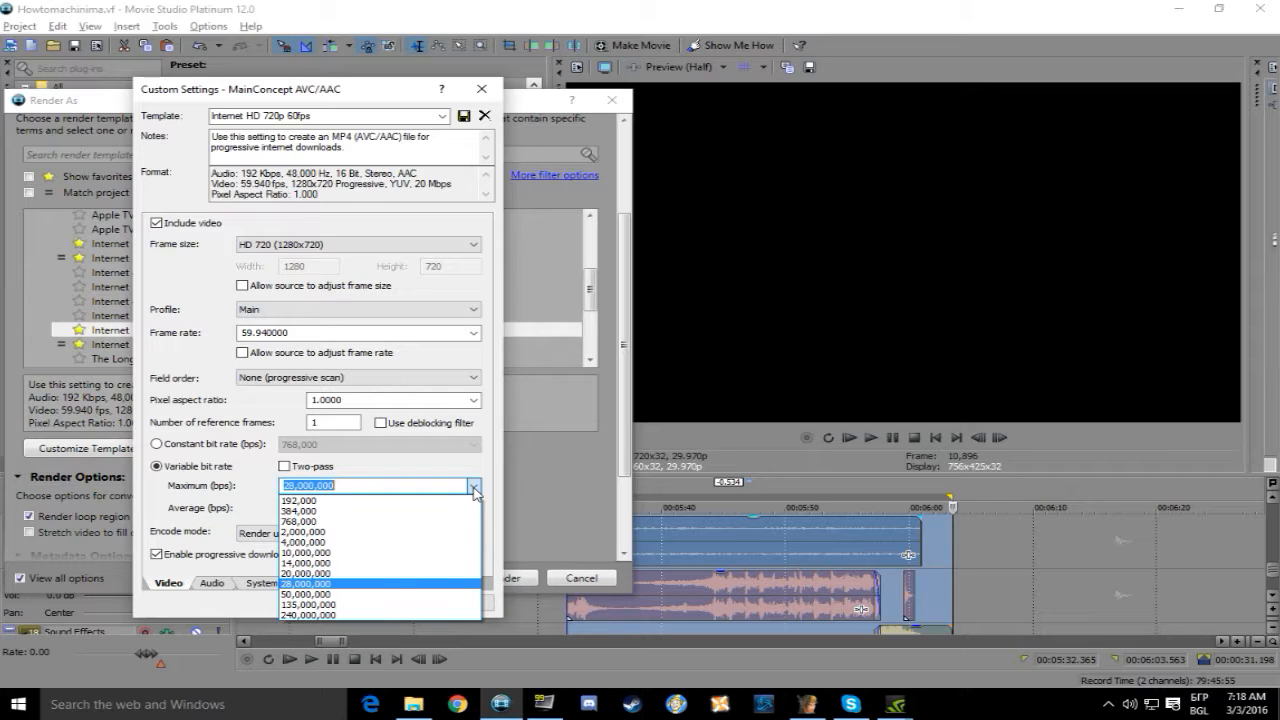
left_click(400, 594)
left_click(473, 508)
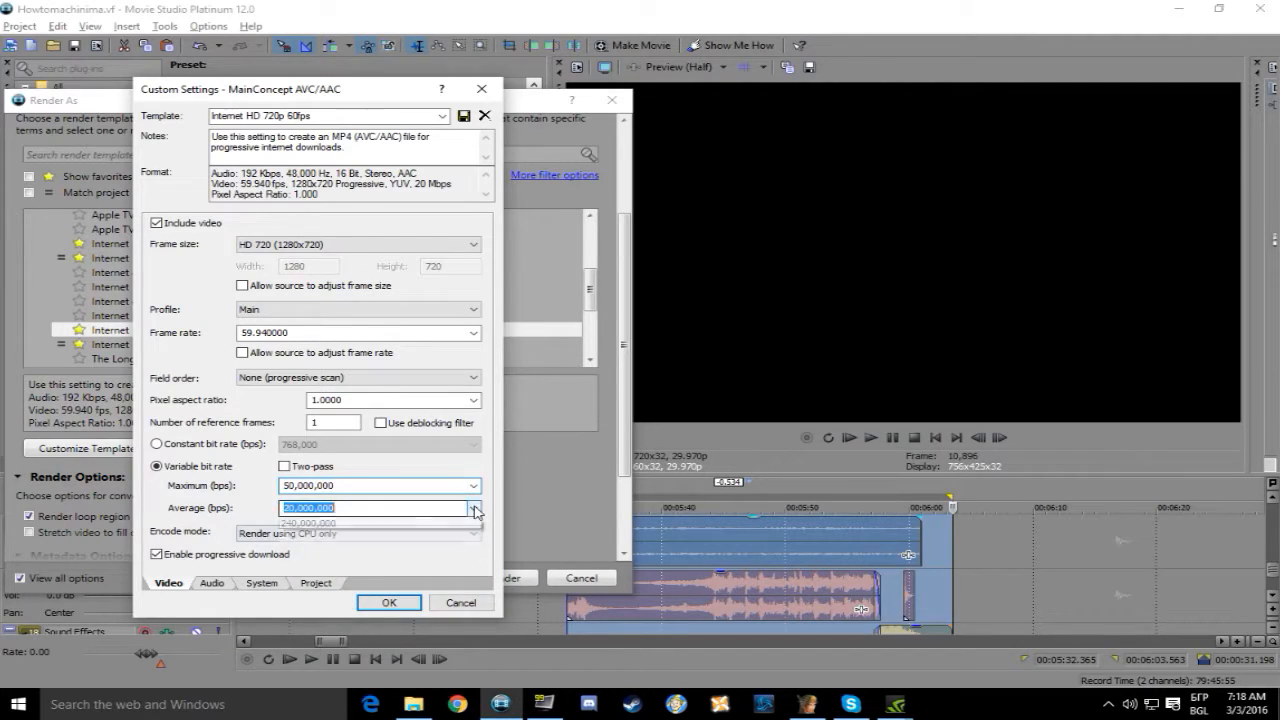
left_click(345, 606)
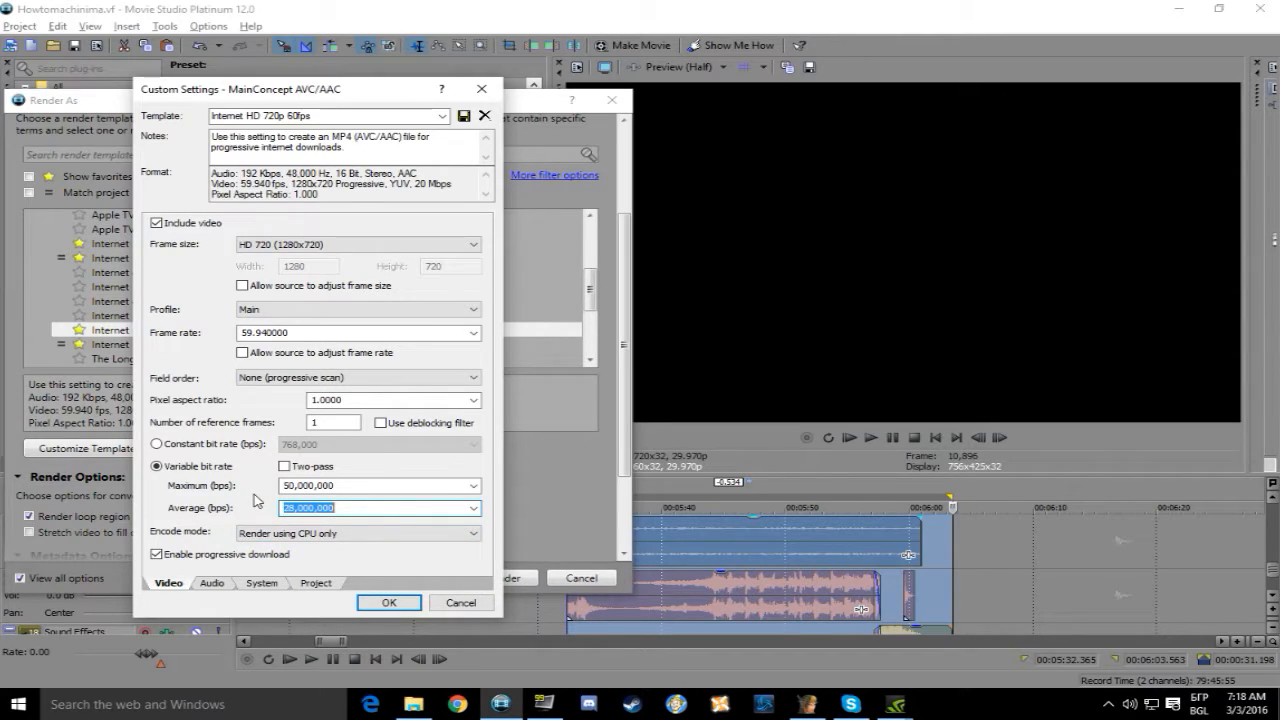
left_click(388, 603)
left_click(499, 574)
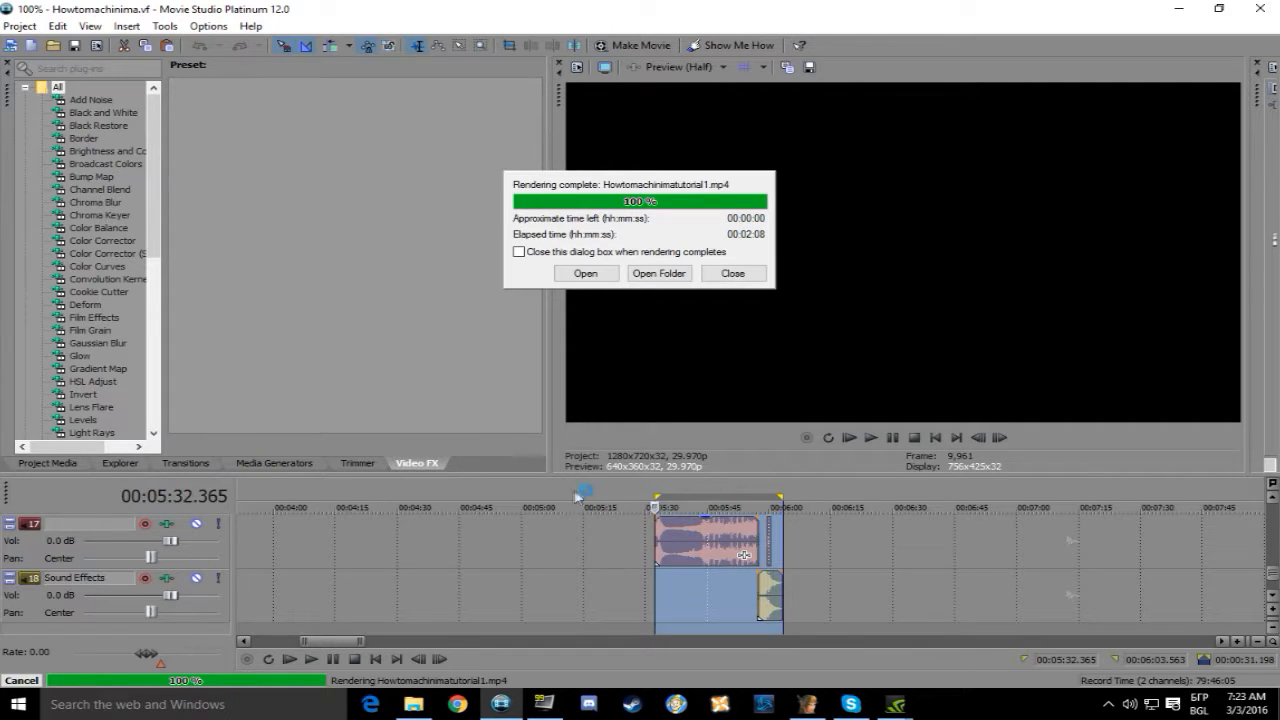
Add the rendered Howtomachinimatutorial1 file from its output folder to the Video track at about 00:04:36 and view a frame near 00:04:48.6
left_click(667, 274)
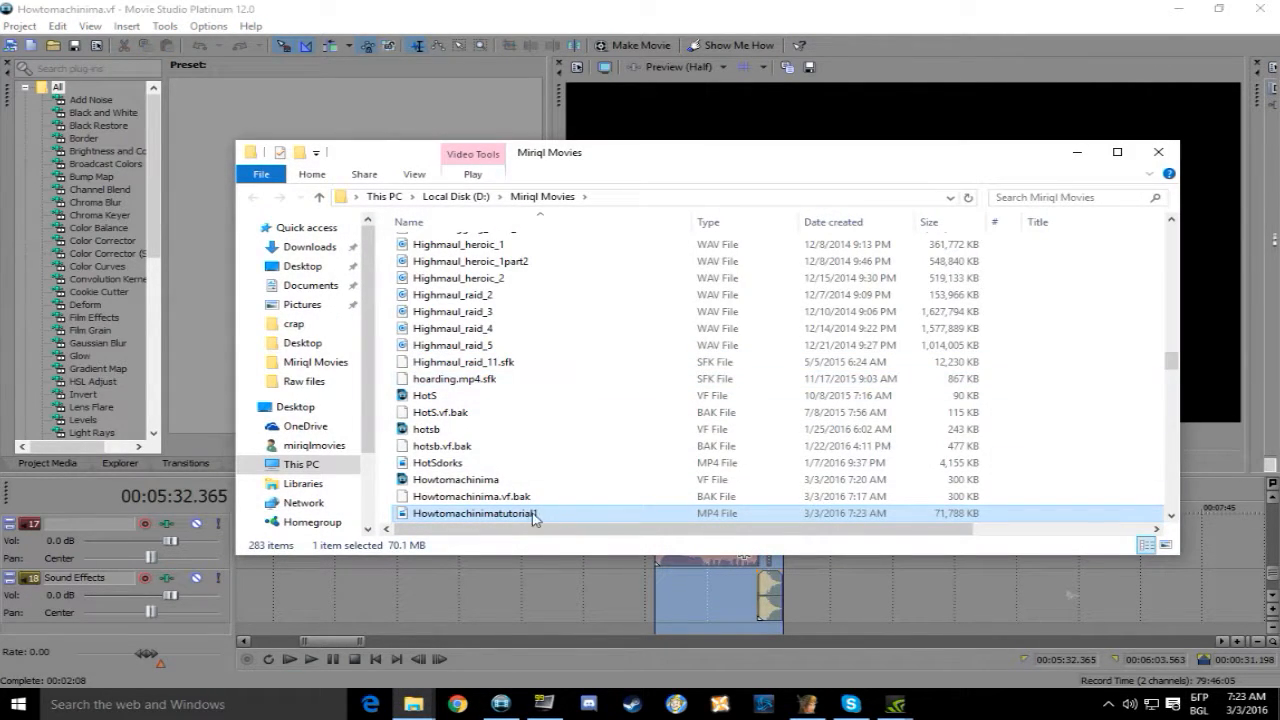
left_click_drag(533, 517, 620, 515)
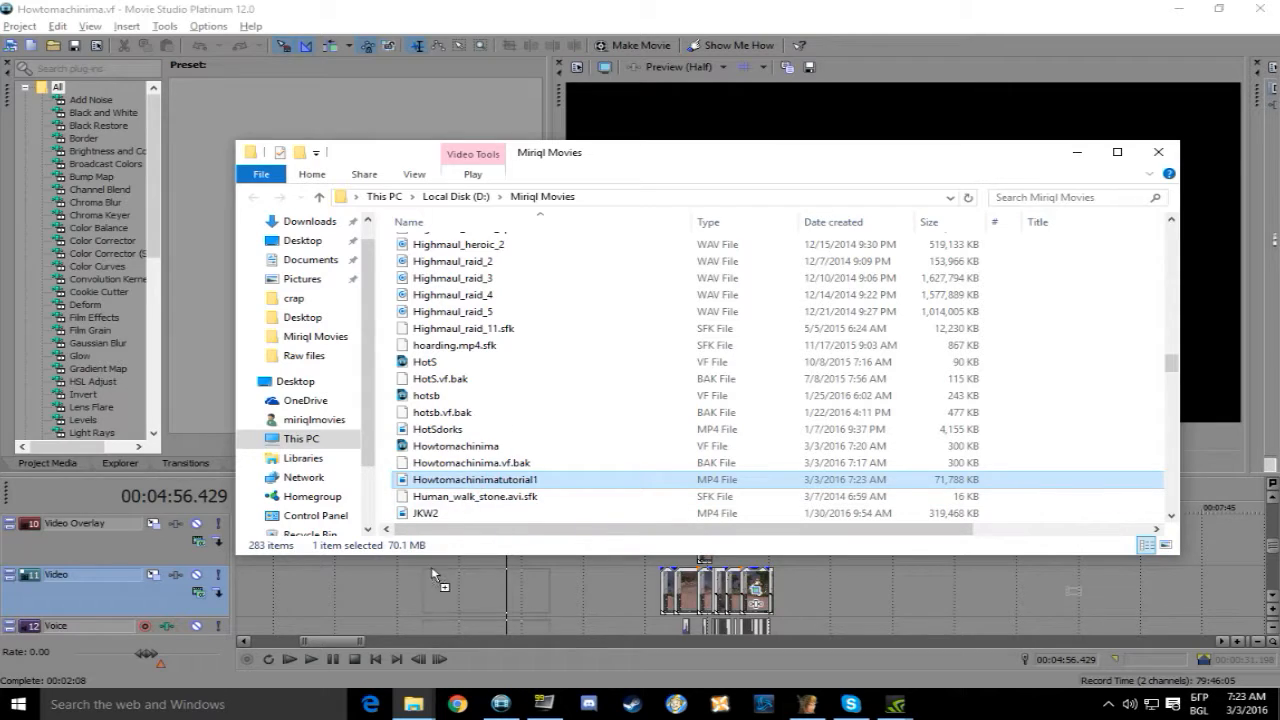
left_click_drag(432, 573, 432, 576)
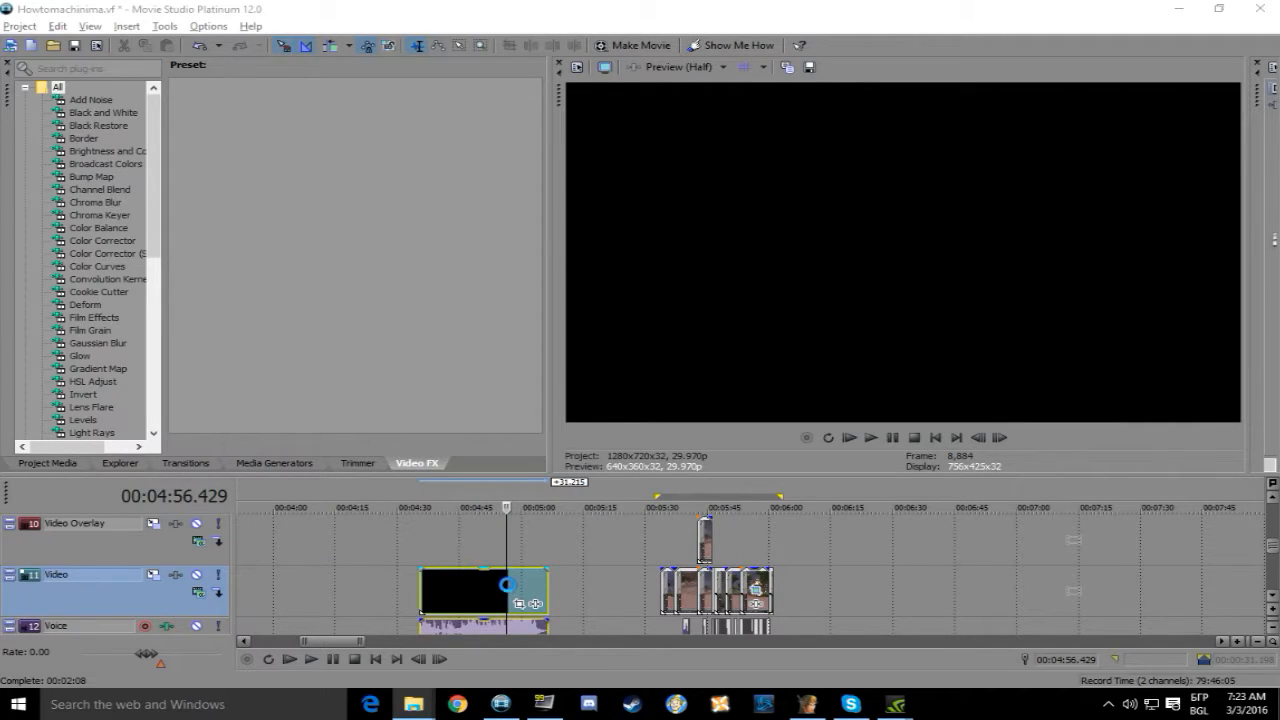
left_click(474, 585)
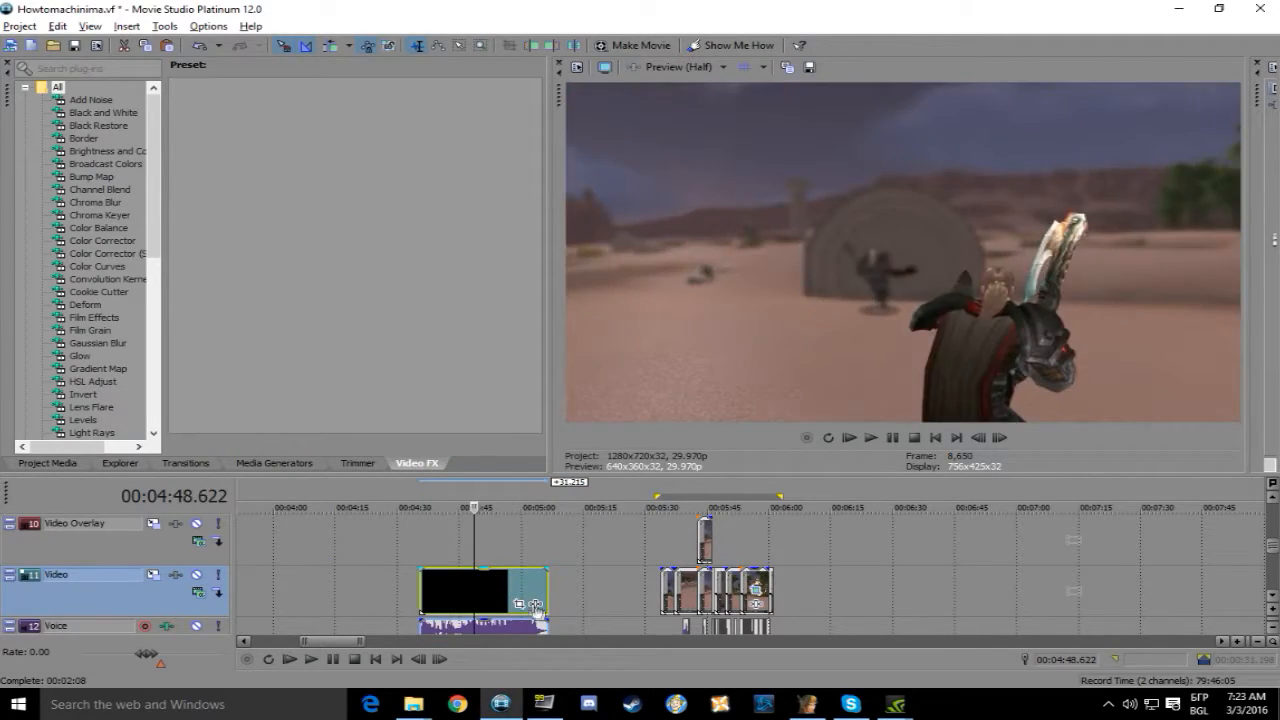
Open Pan/Crop for the rendered Howtomachinimatutorial1 clip and slightly shrink the crop frame at the clip's start
scroll(552, 614, "up", 2)
scroll(646, 622, "up", 1)
scroll(613, 600, "down", 1)
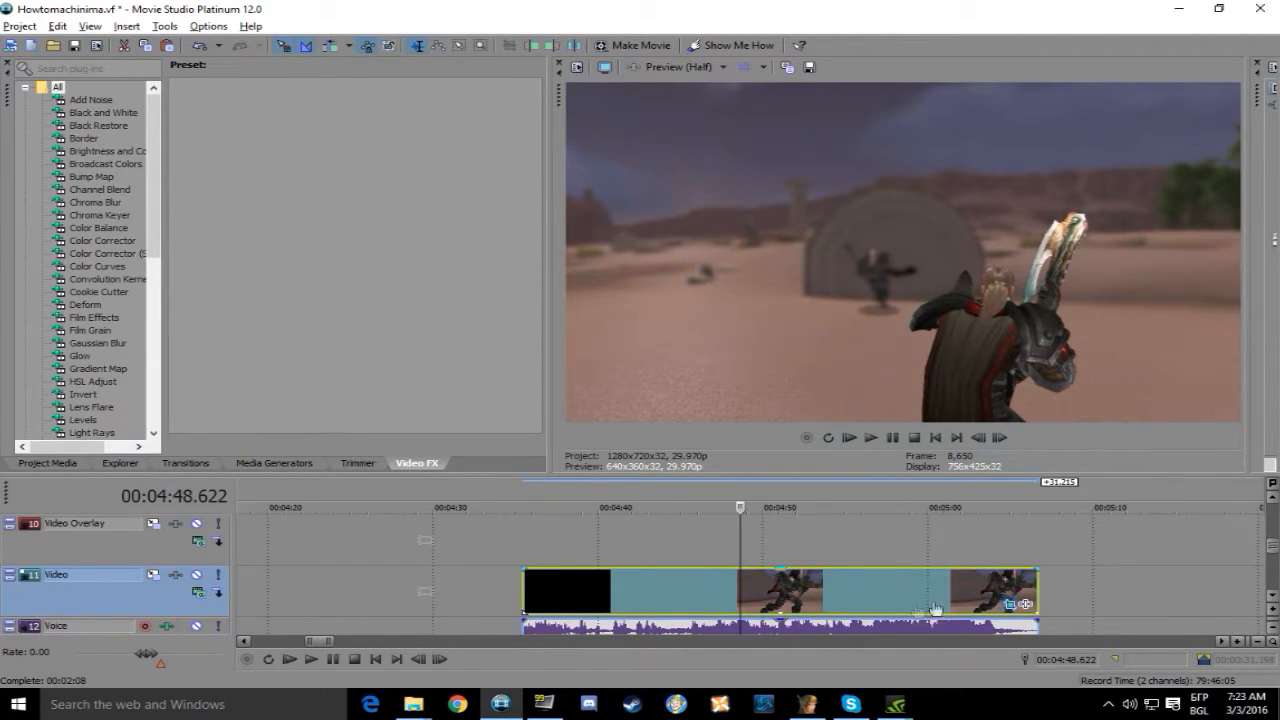
left_click(292, 563)
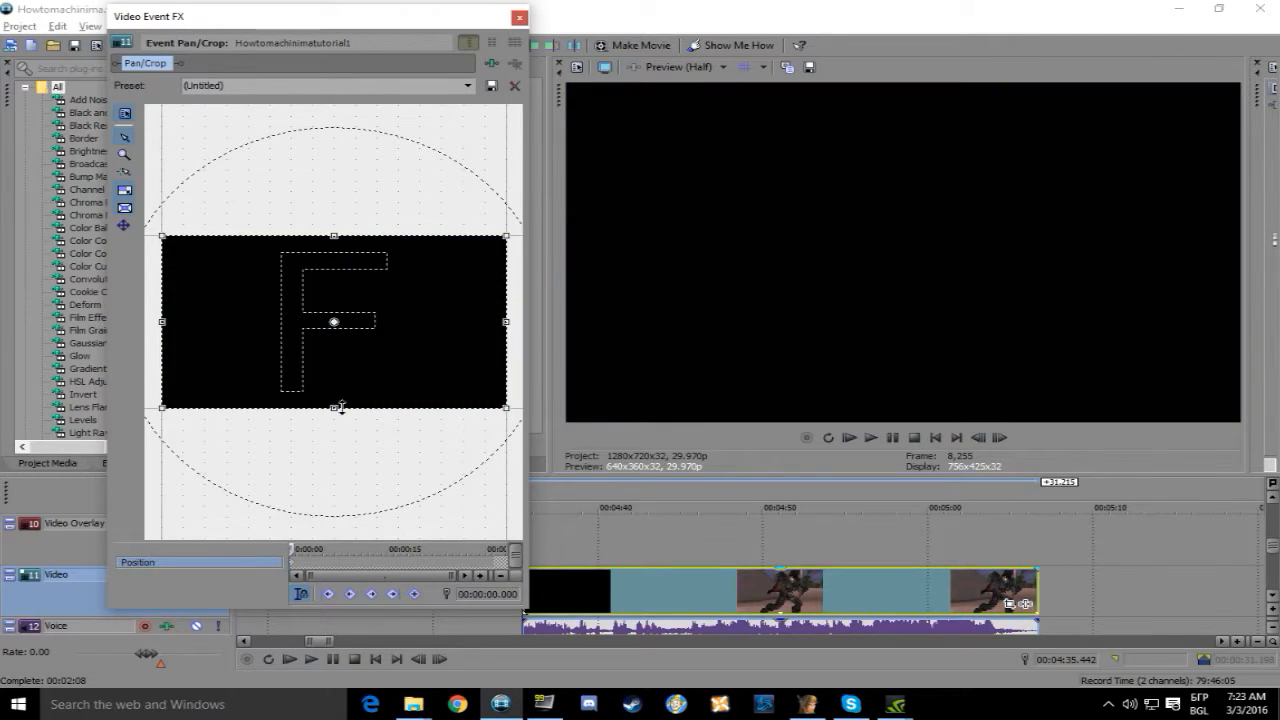
left_click_drag(356, 240, 361, 244)
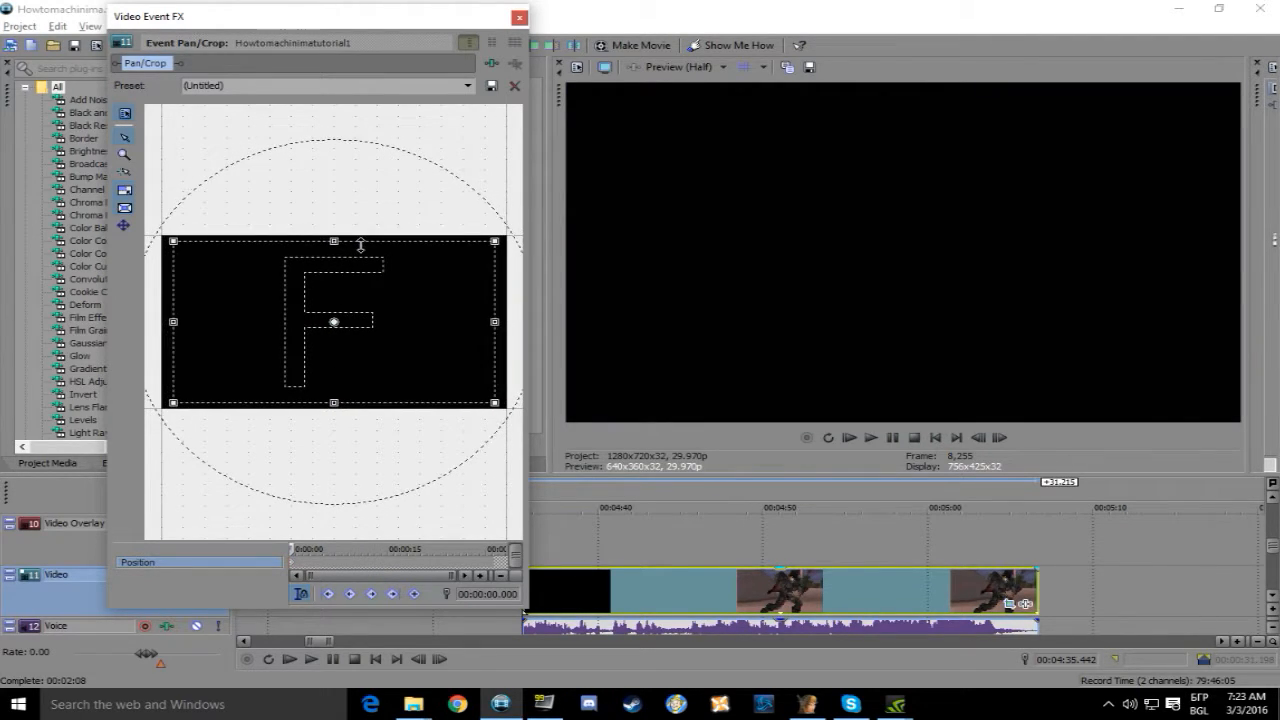
Keyframe slight crop rotations and shifts at about 1.87 and 4 seconds into the clip to imitate handheld camera movement
left_click(300, 561)
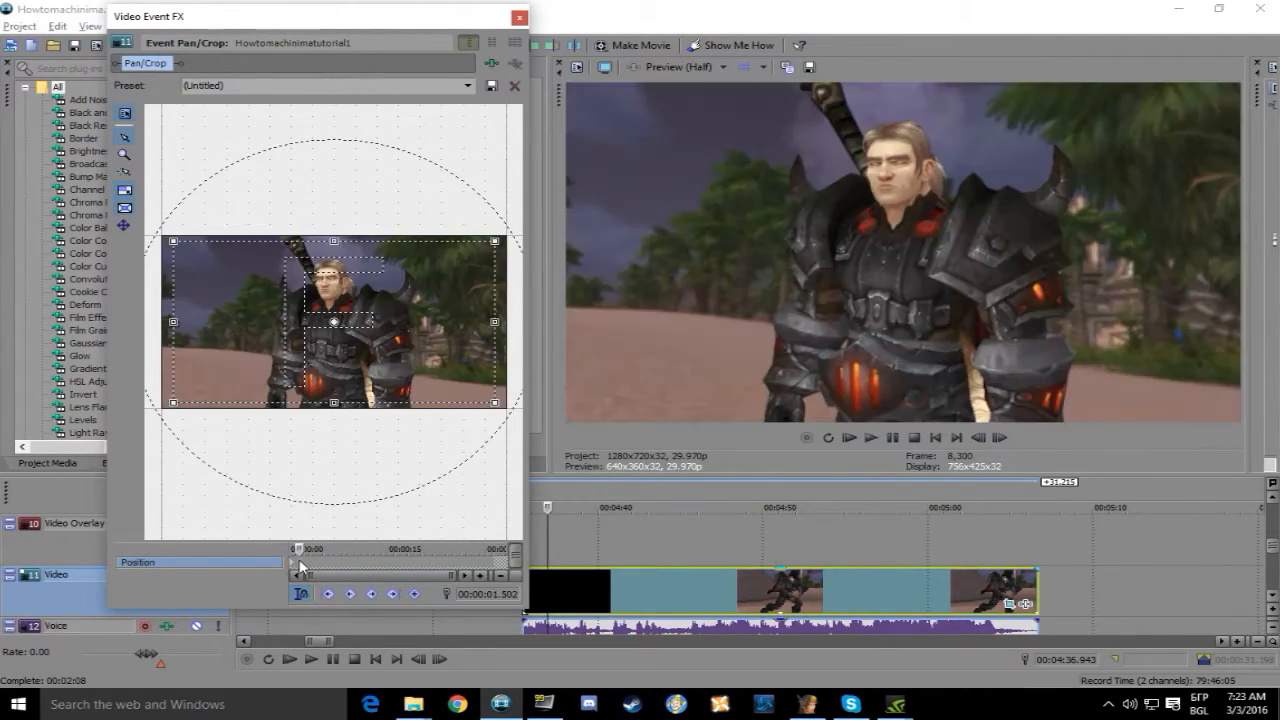
scroll(357, 562, "up", 3)
left_click_drag(329, 549, 336, 549)
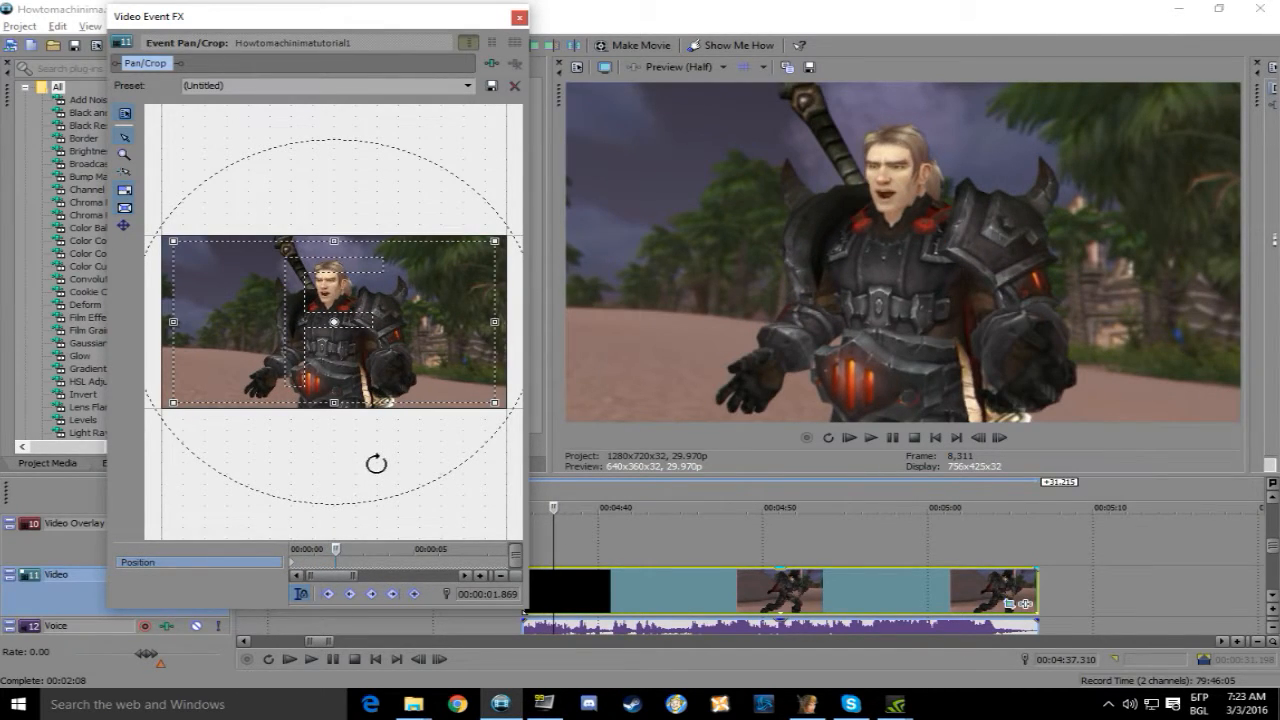
left_click_drag(377, 464, 376, 464)
left_click_drag(340, 549, 388, 549)
left_click_drag(281, 448, 282, 449)
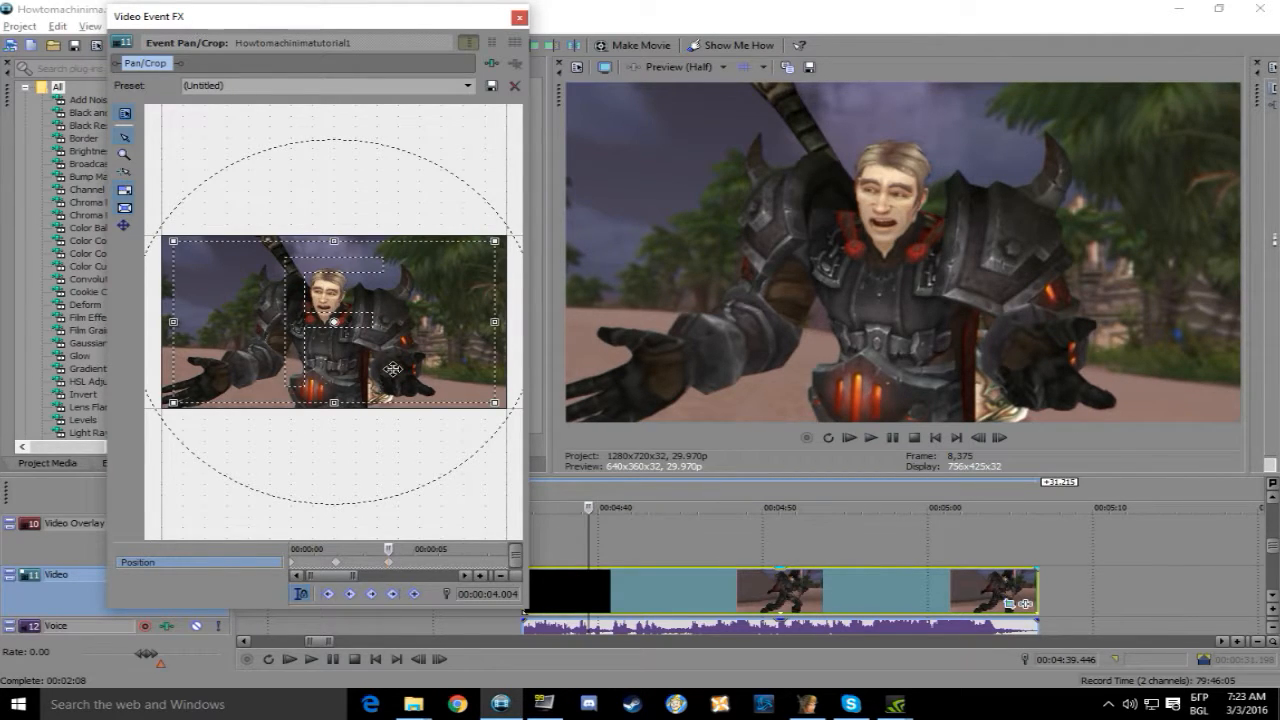
left_click_drag(393, 369, 392, 368)
Keyframe more small crop shifts and rotations at about 5.6, 7.1 and 8.2 seconds into the clip
left_click(429, 563)
left_click_drag(383, 430, 383, 433)
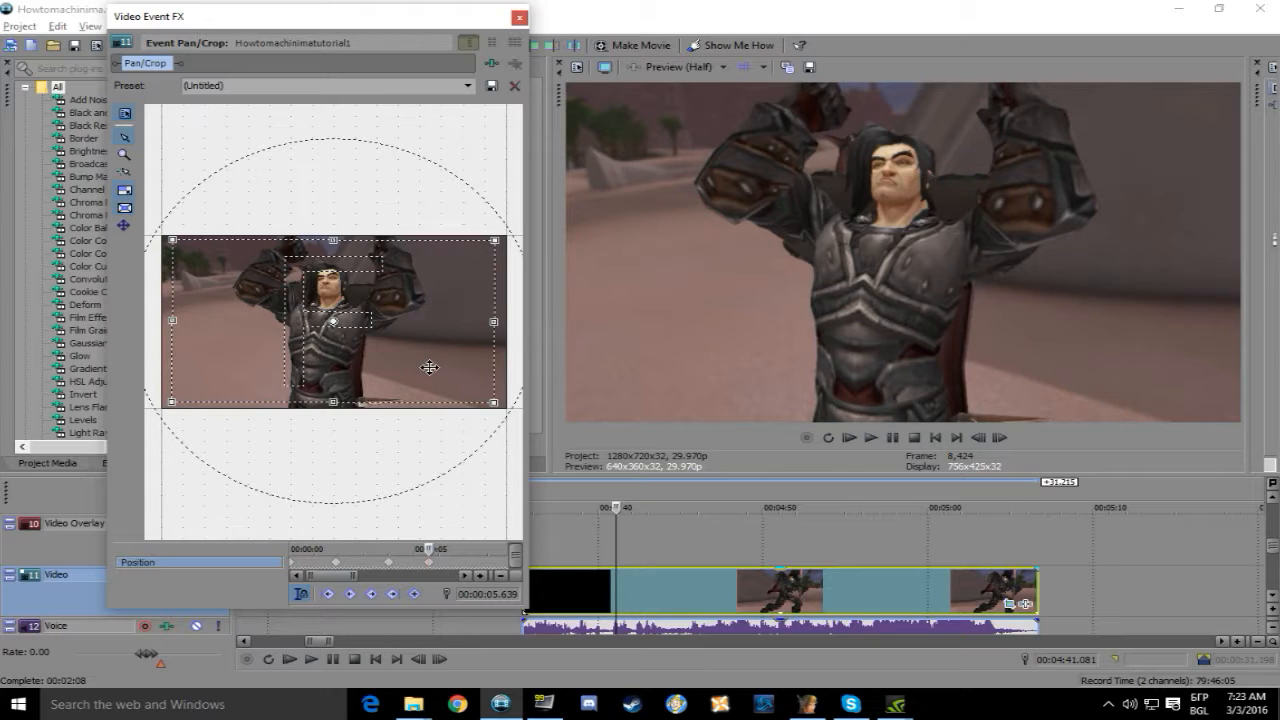
left_click_drag(429, 367, 430, 367)
left_click(466, 558)
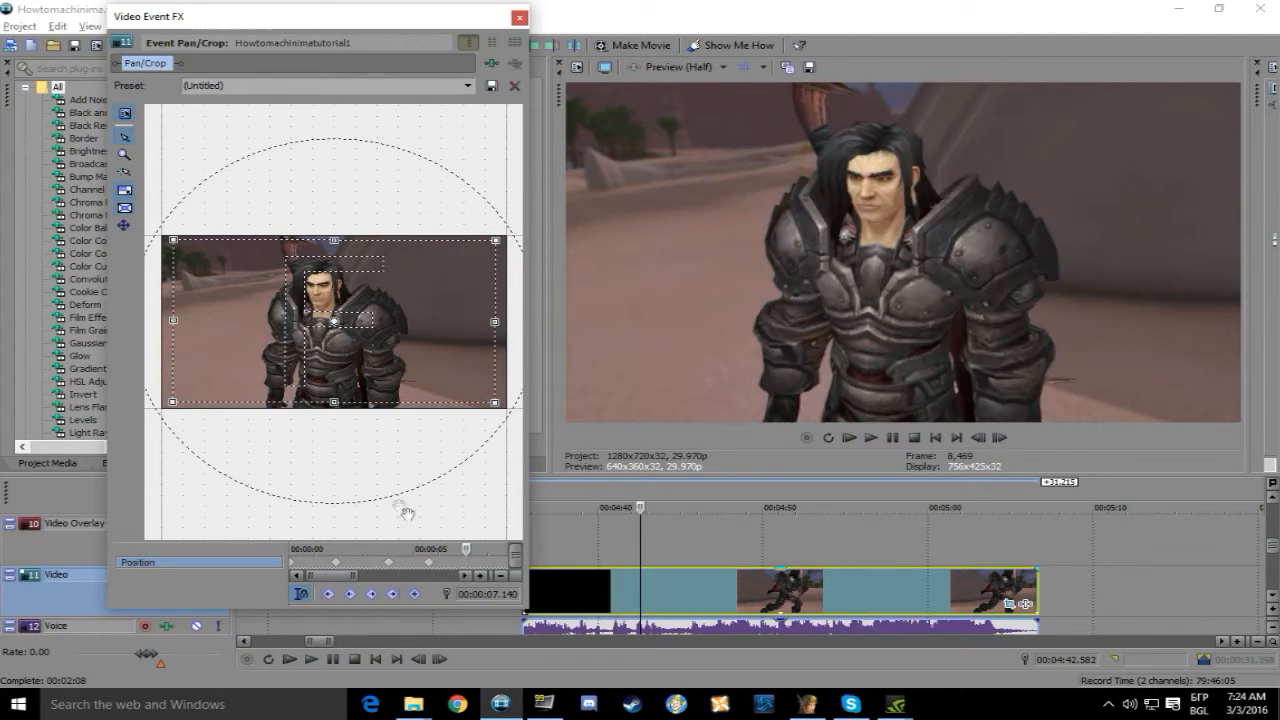
left_click_drag(381, 358, 380, 358)
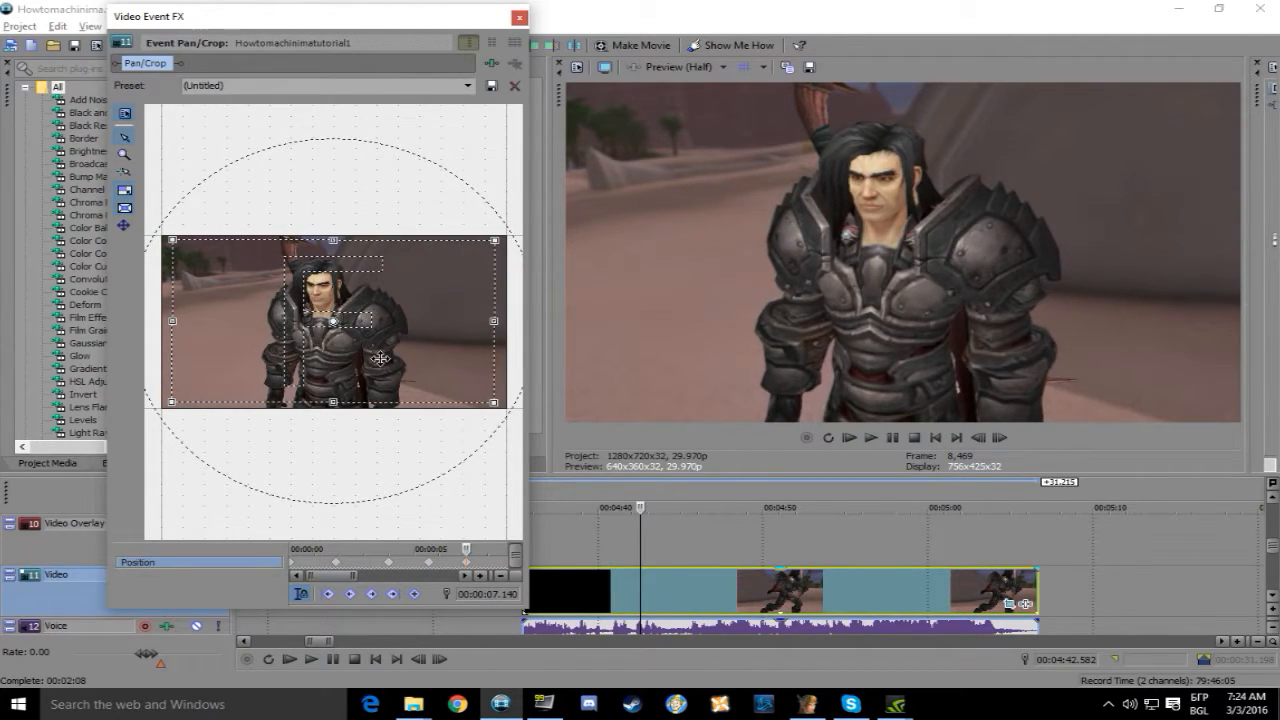
left_click(493, 560)
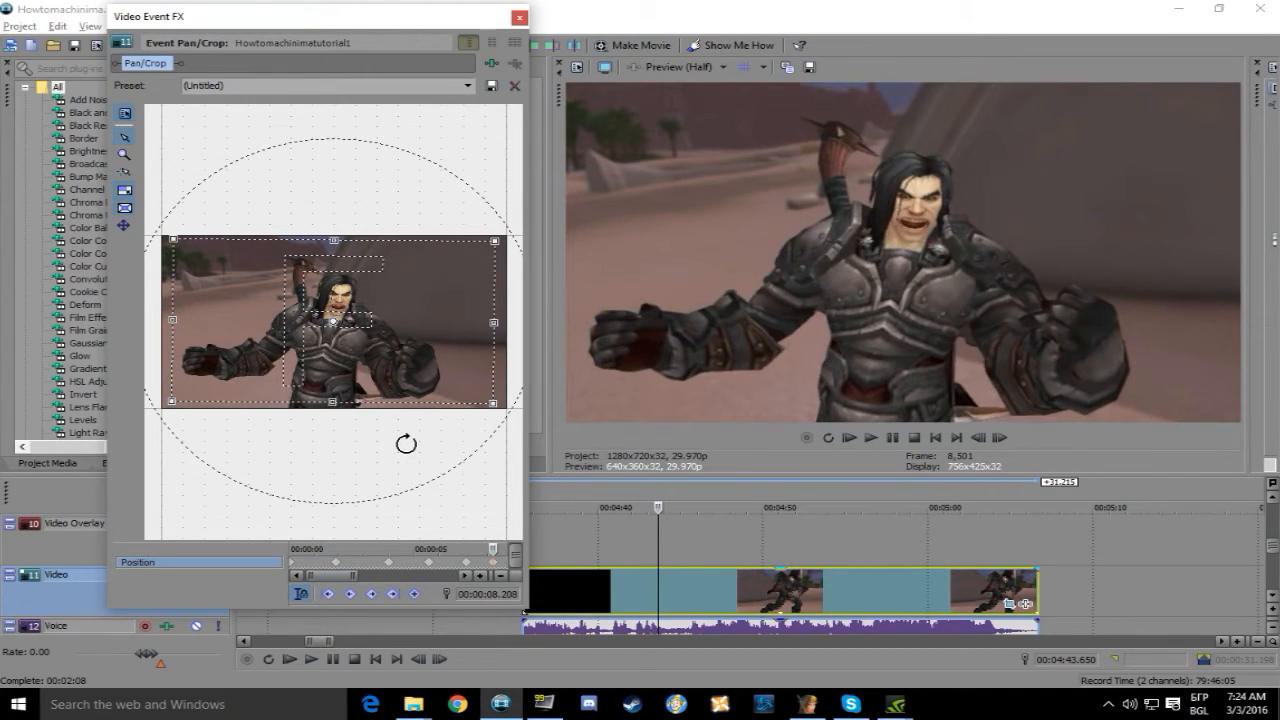
Continue the subtle camera-shake crop keyframes from after 8.2 seconds to about 25 seconds into the clip
left_click_drag(483, 566, 379, 567)
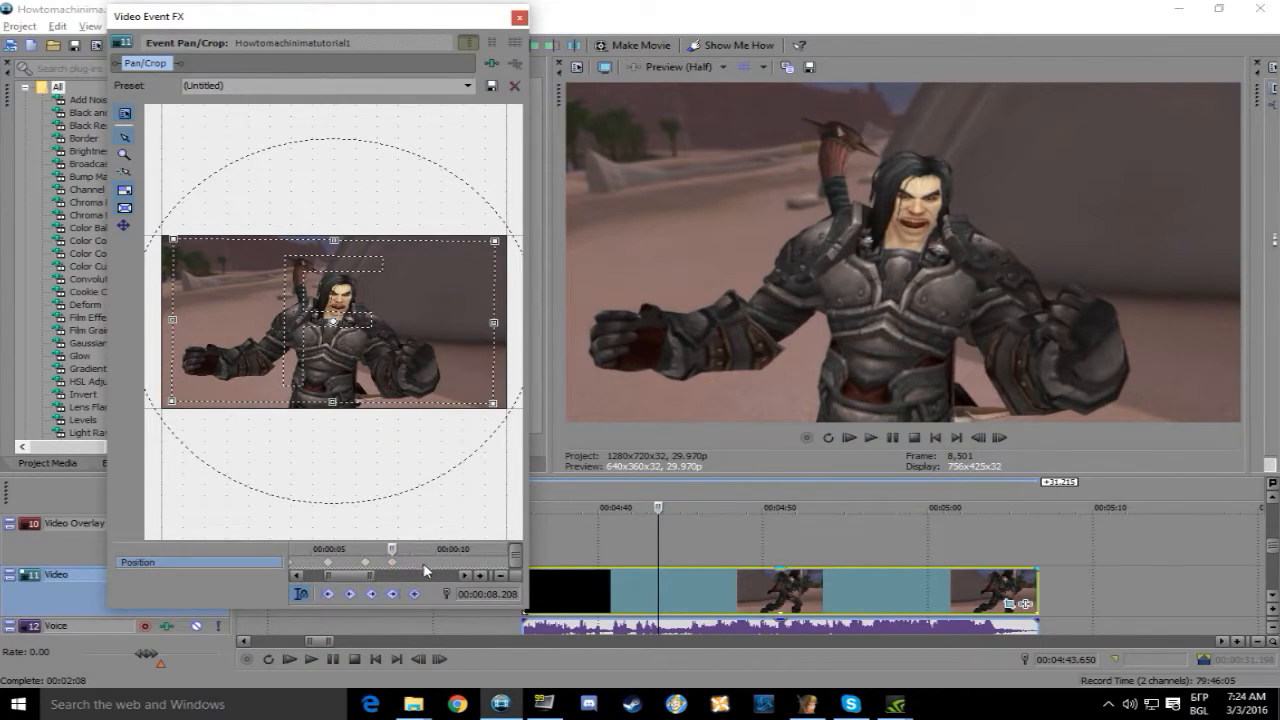
left_click(424, 566)
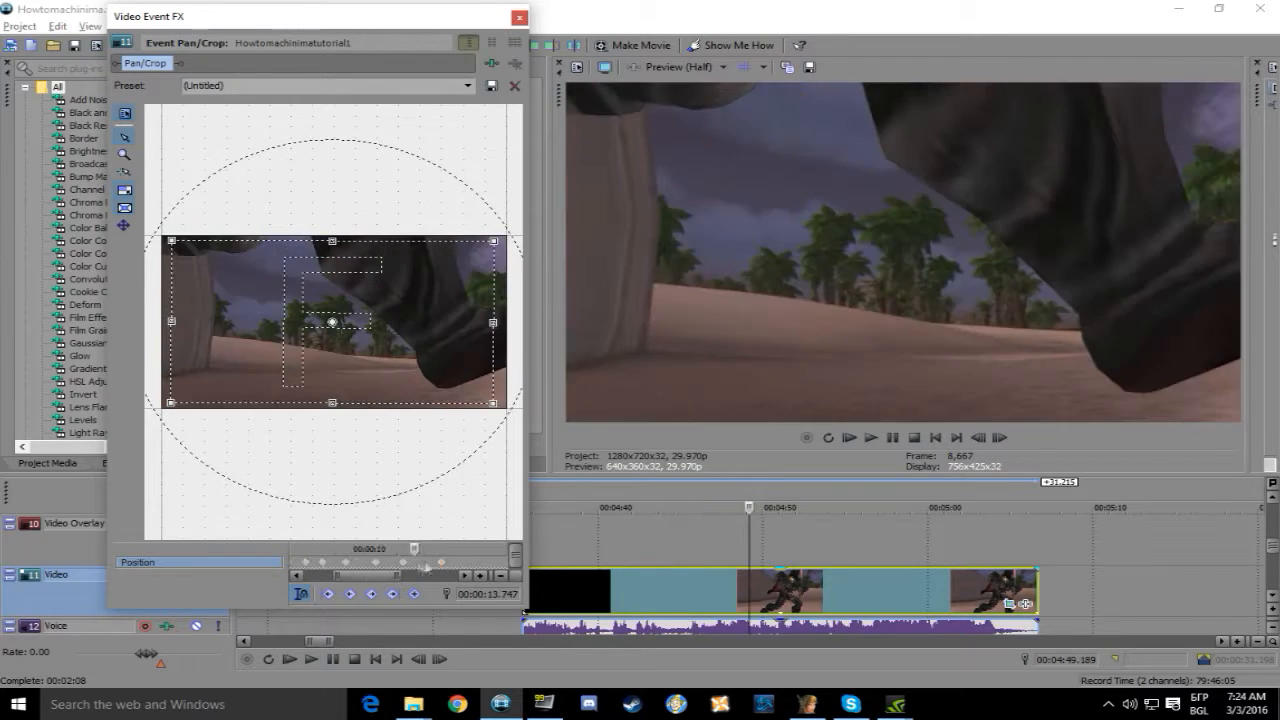
scroll(400, 548, "up", 1)
mouse_move(399, 548)
left_mouse_down()
mouse_move(375, 548)
mouse_move(394, 548)
left_mouse_up()
scroll(400, 566, "up", 3)
left_click(400, 566)
left_click_drag(363, 360, 363, 360)
left_click(428, 566)
left_click(453, 566)
scroll(474, 565, "down", 2)
key("space")
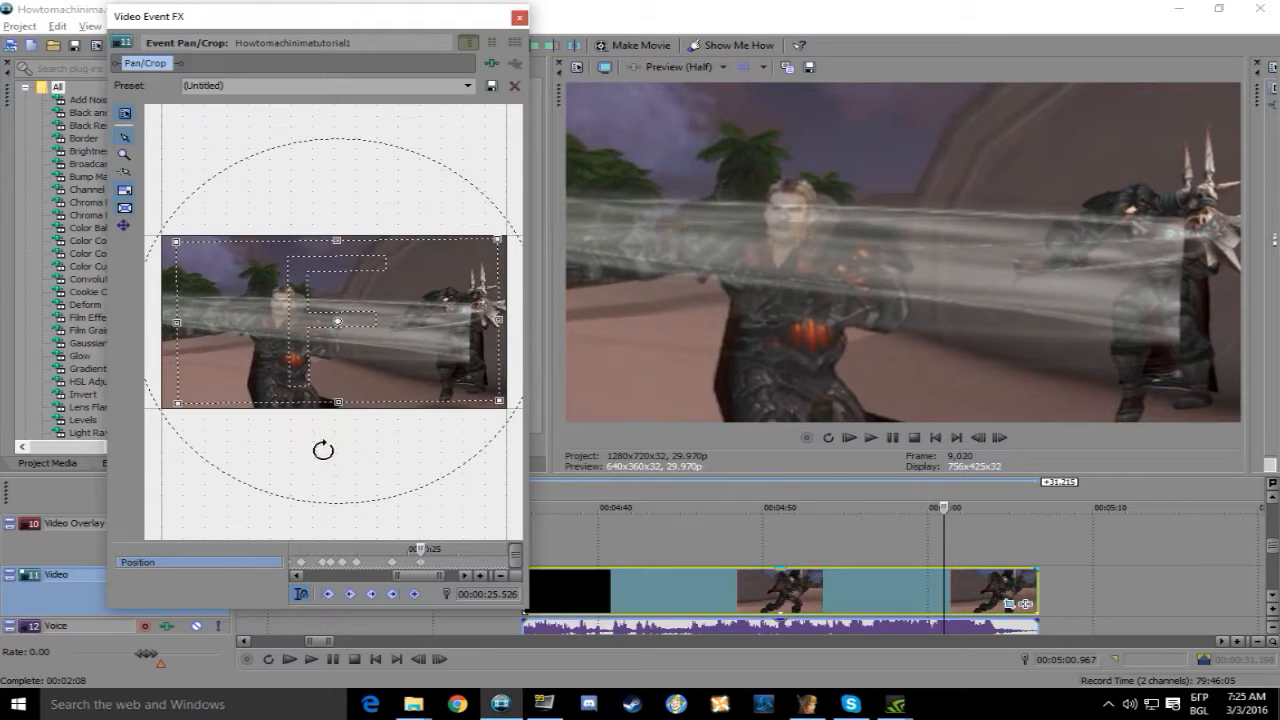
Keyframe crop shifts from about 25.5 to 27 seconds, enlarging the crop frame slightly for the beheading shot
left_click_drag(410, 370, 412, 370)
left_click(446, 563)
left_click_drag(397, 429, 376, 464)
left_click(459, 563)
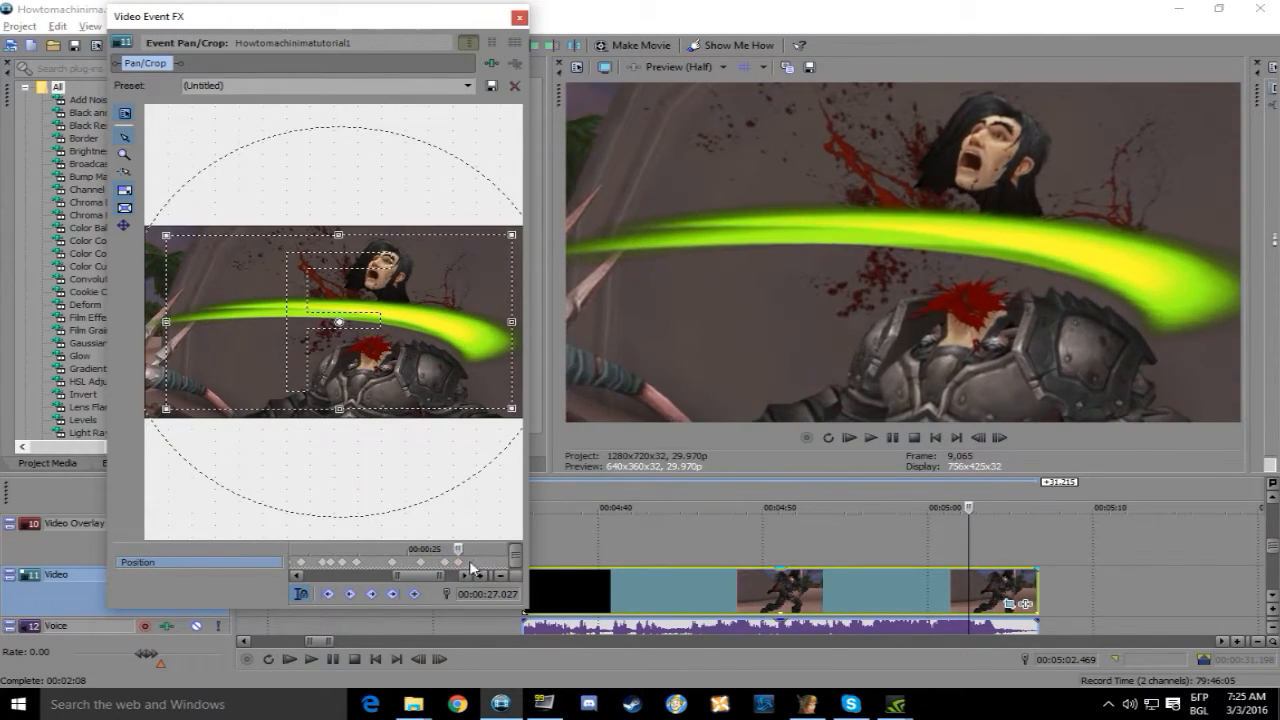
Add the last camera-shake crop keyframes through about 29 seconds, varying the crop frame's size and position
left_click(483, 563)
scroll(483, 553, "down", 2)
left_click(480, 553)
left_click_drag(508, 403, 520, 411)
left_click_drag(460, 549, 433, 549)
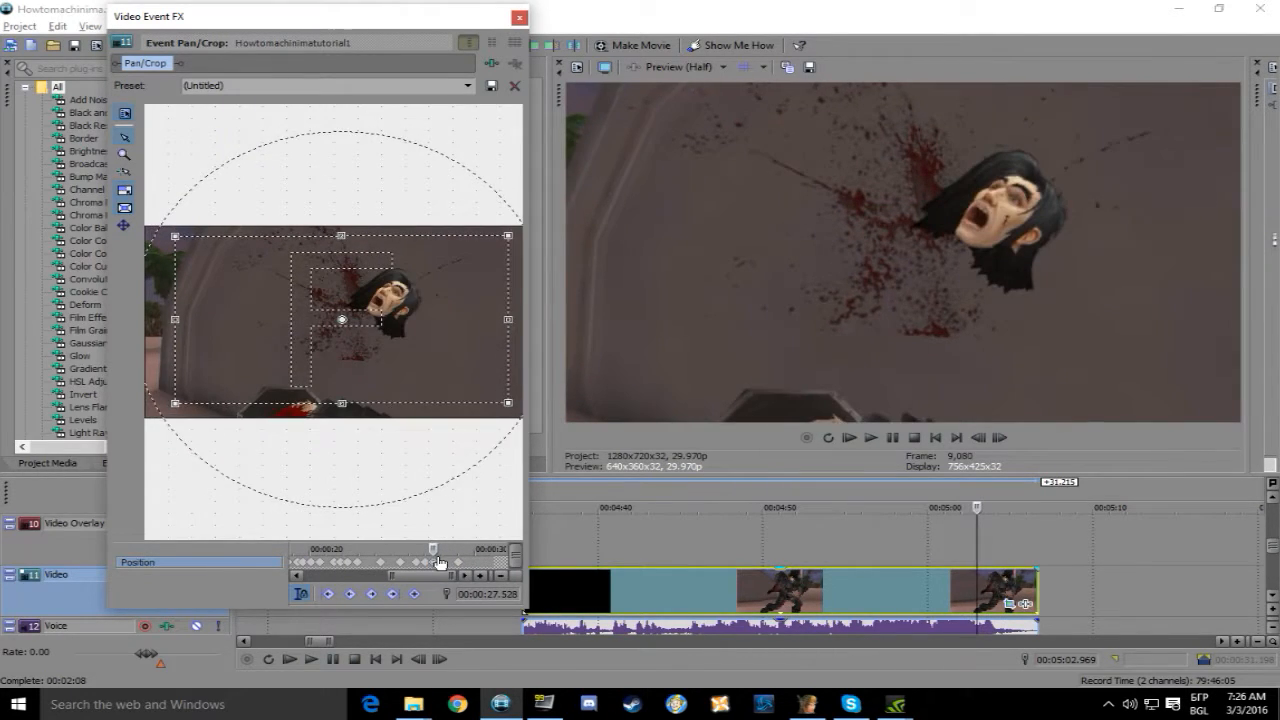
key("space")
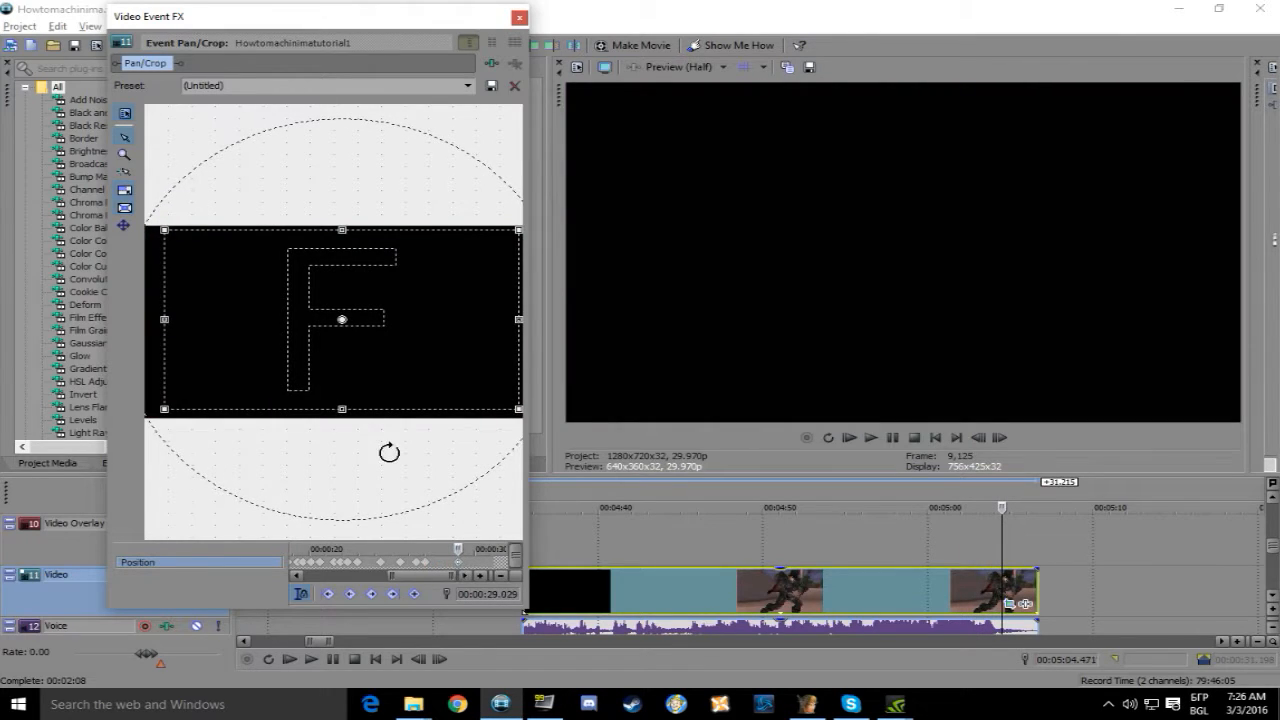
Check the clip's camera-shake movement at different points, including near its start
left_click(348, 563)
scroll(382, 563, "down", 2)
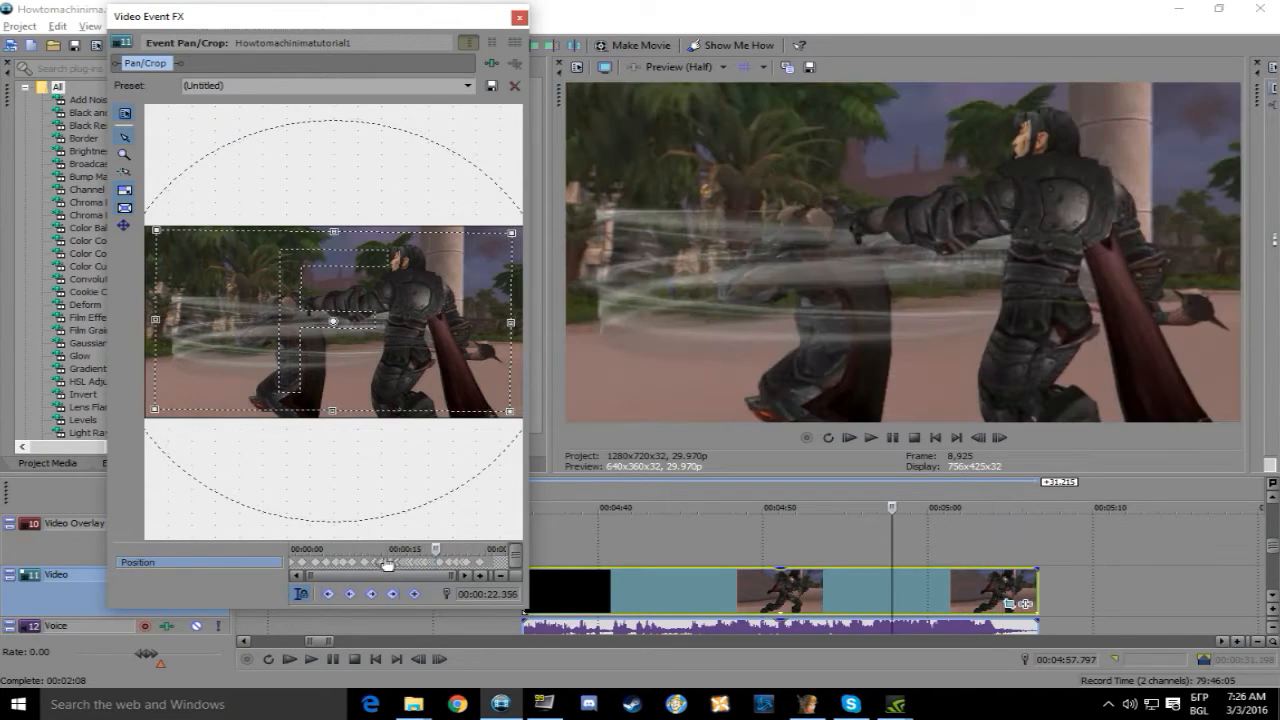
left_click(565, 550)
left_click(707, 550)
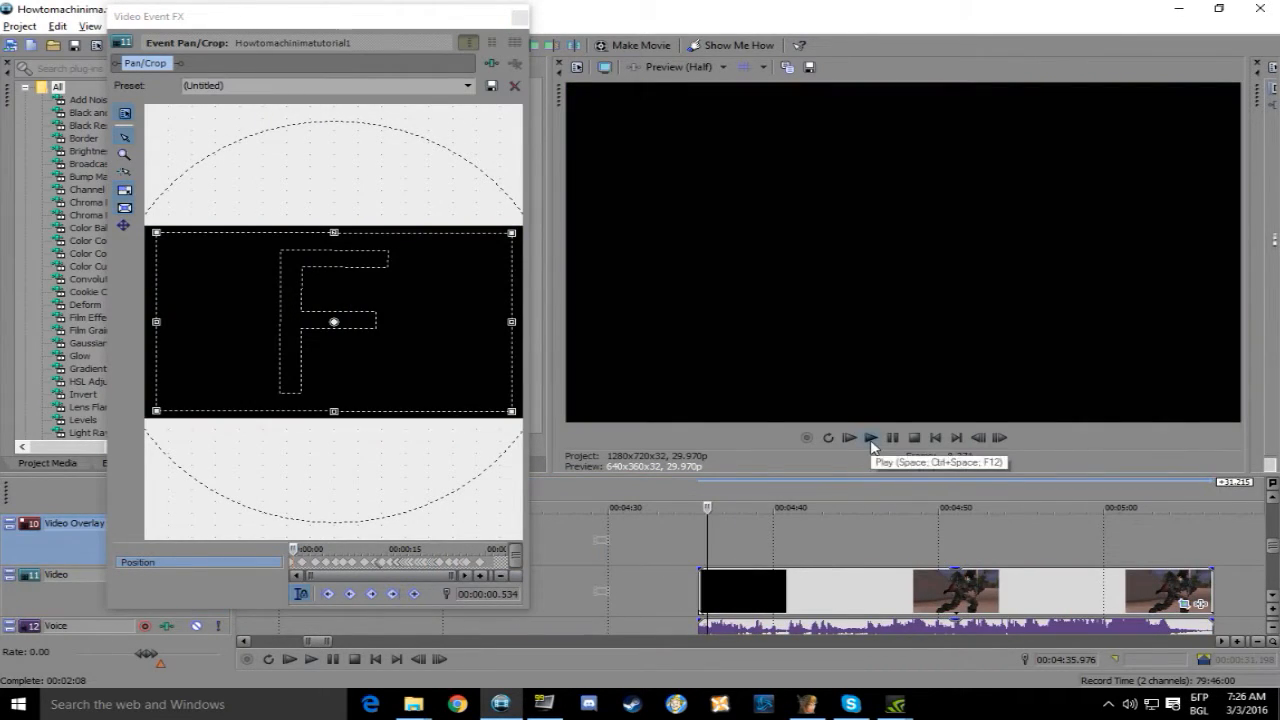
Add the Sony Color Corrector to the rendered clip with saturation 1.200, gamma 1.158 and gain 1.158
left_click(838, 585)
left_click(893, 588)
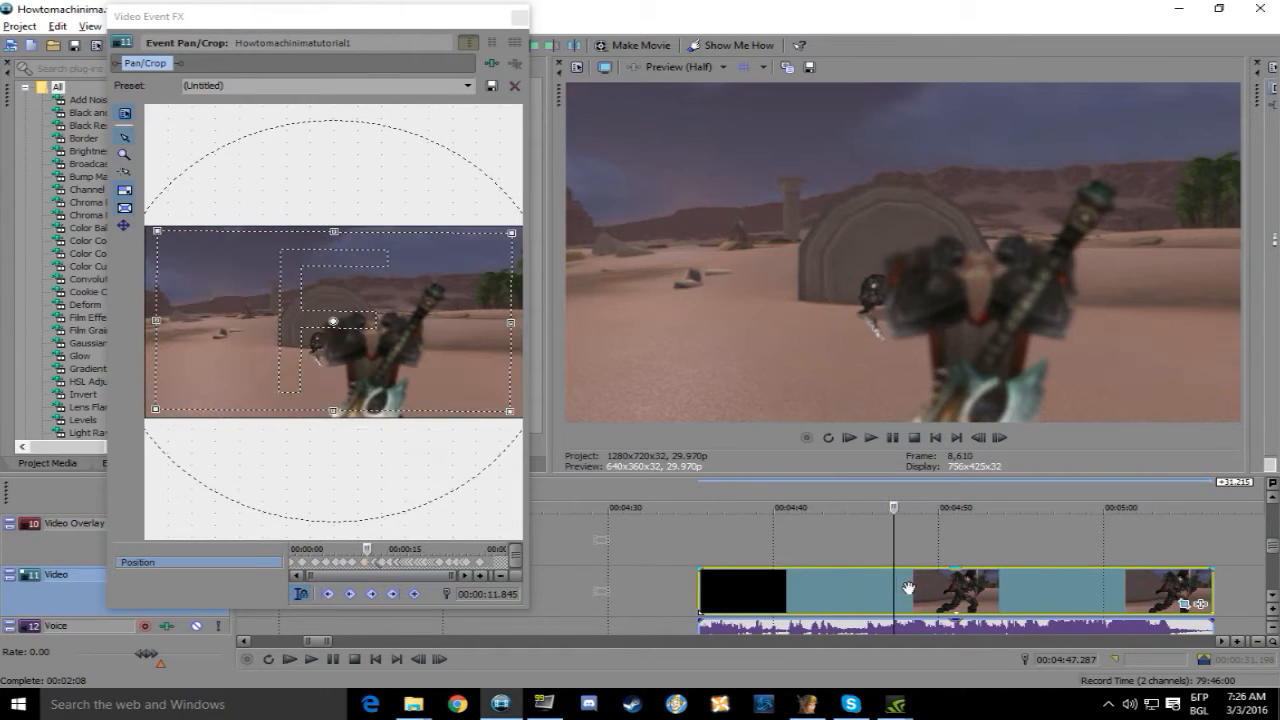
left_click(1200, 605)
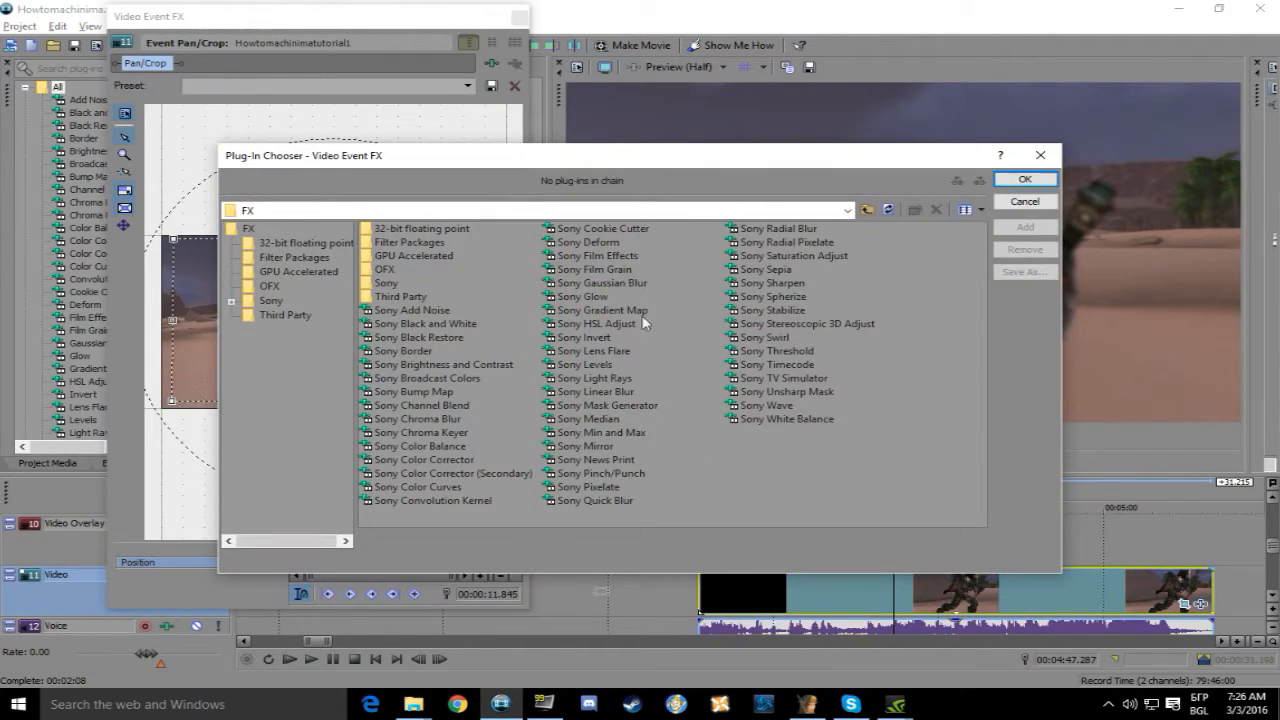
double_click(463, 461)
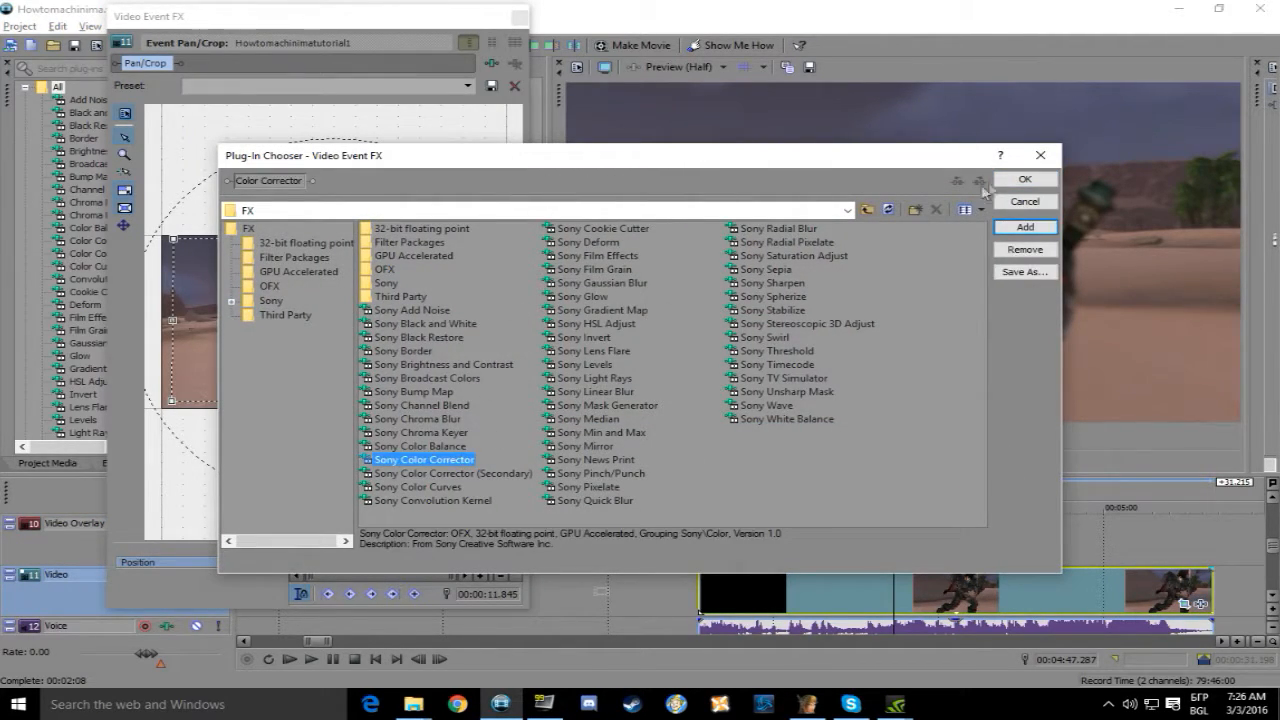
key("Return")
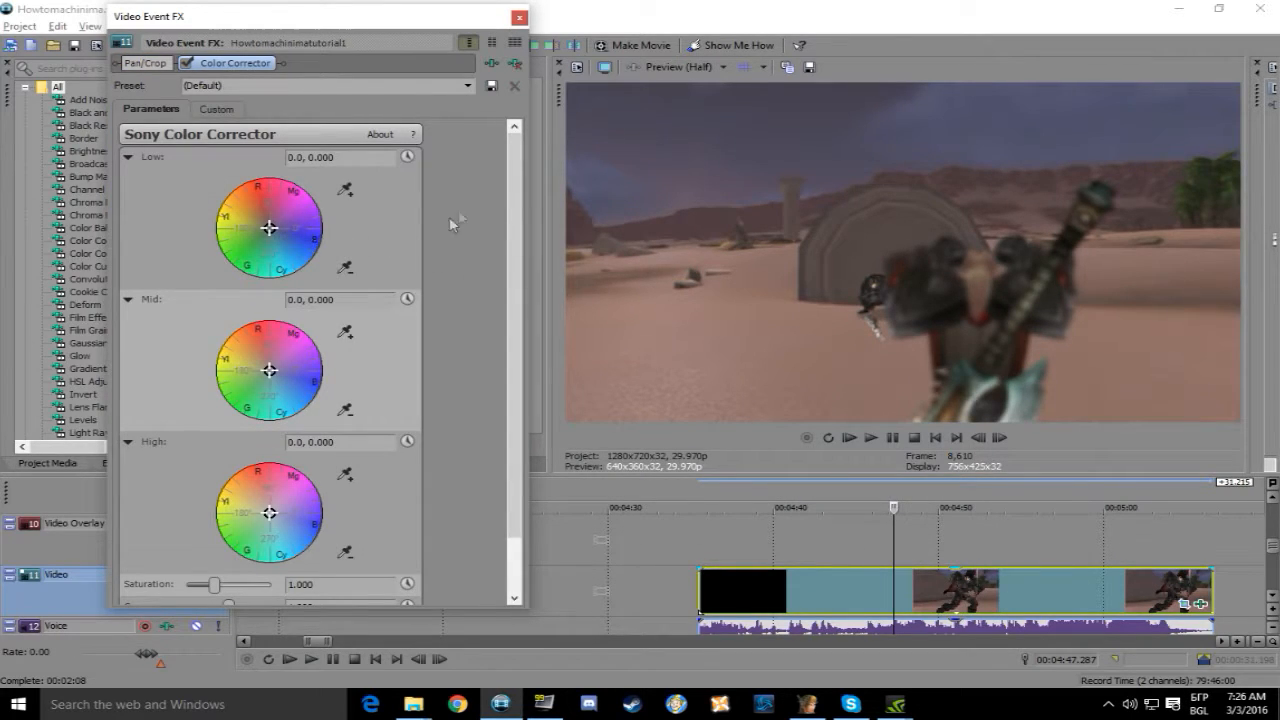
scroll(506, 276, "down", 1)
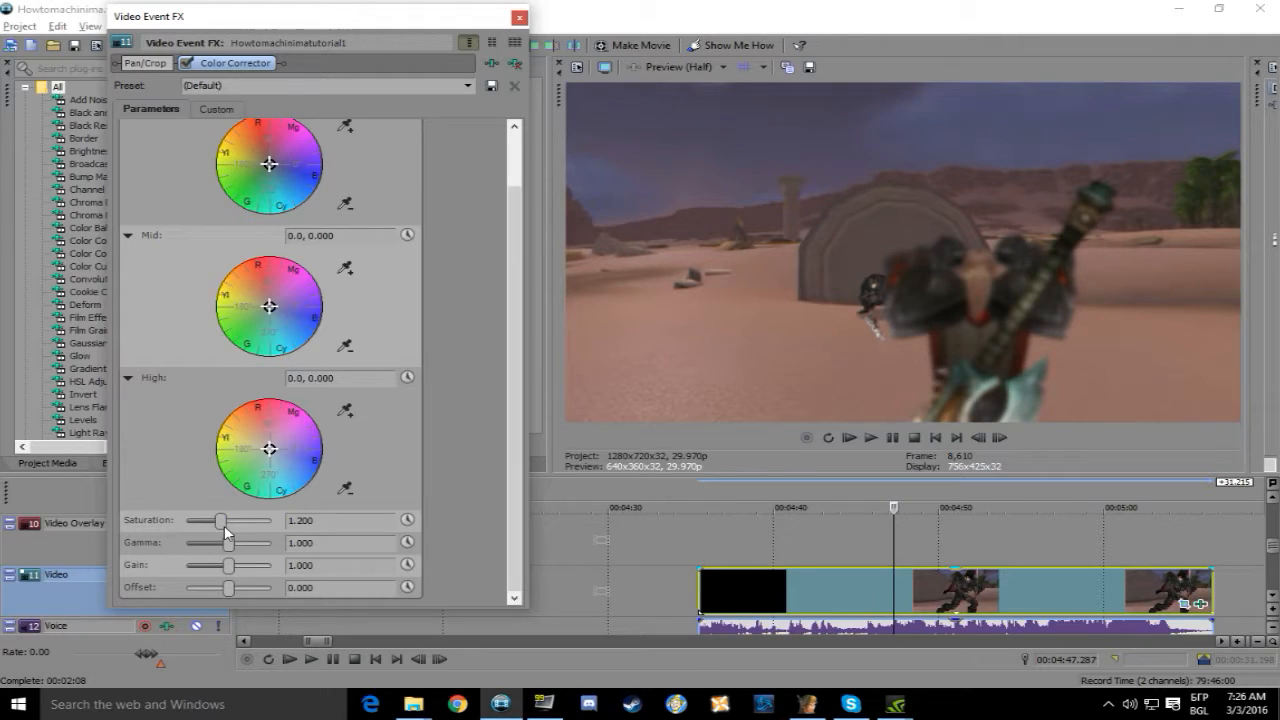
left_click_drag(235, 546, 237, 566)
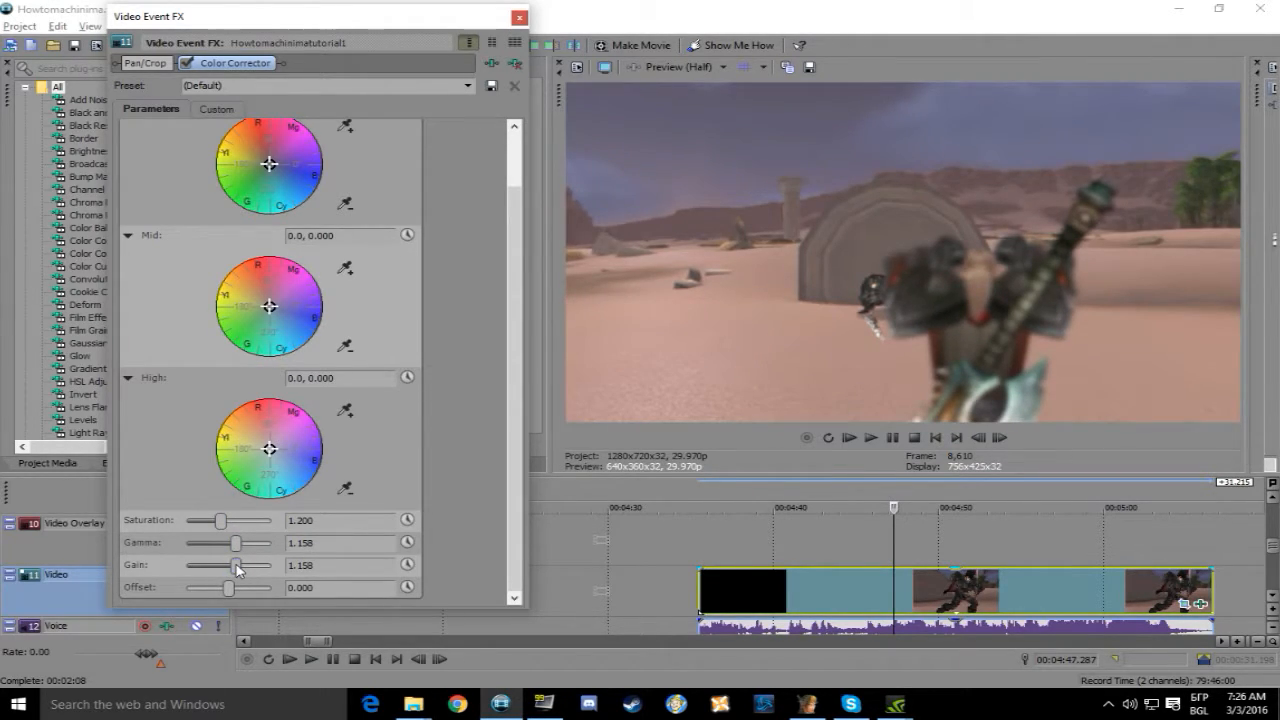
Scrub through the color-corrected clip and play it from about 00:04:37 to check the look
left_click_drag(893, 541, 1175, 546)
left_click(777, 566)
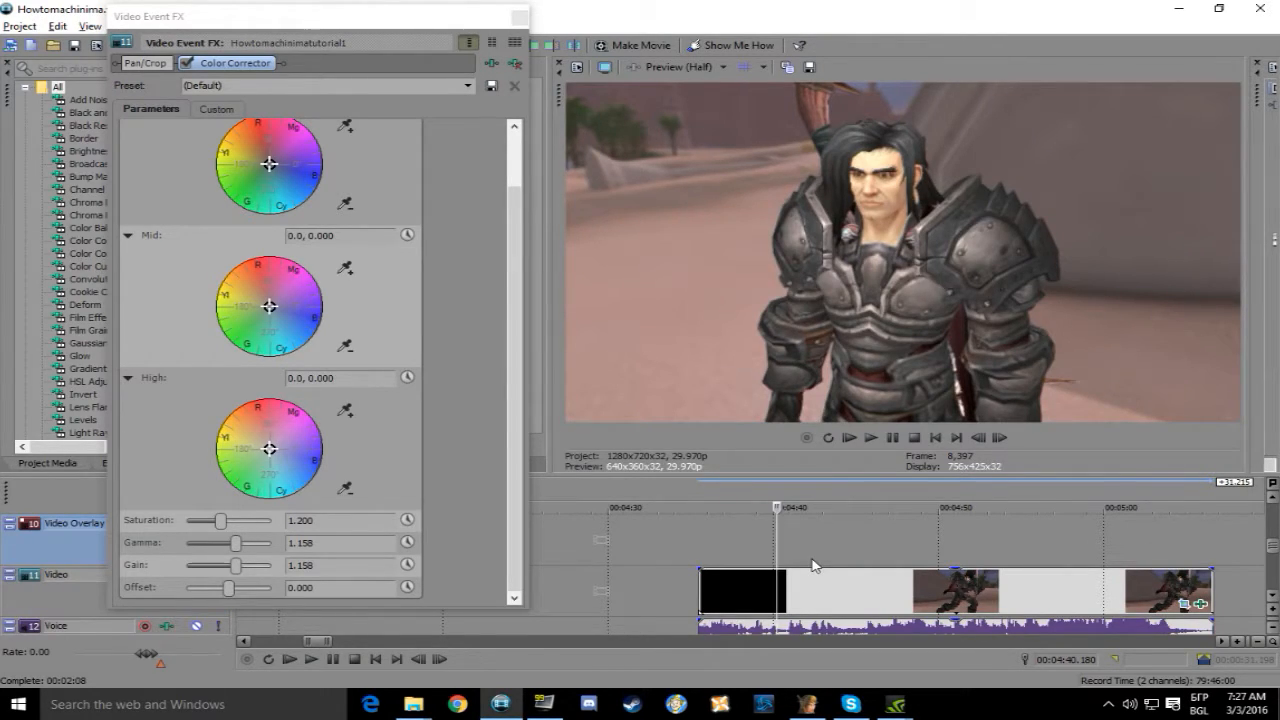
left_click(729, 553)
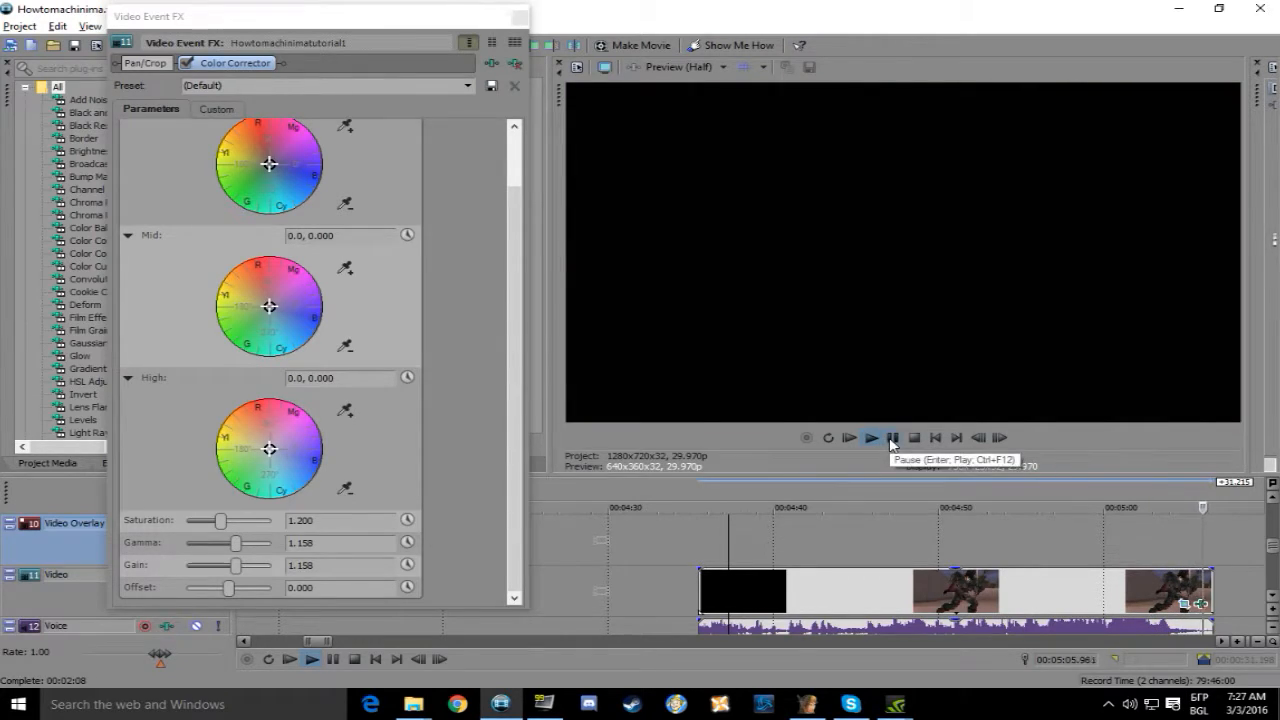
key("space")
Warm the clip's colors by setting Mid to 142.7, 0.2095 and High to 173.96, 0.1508, and nudging Low slightly toward red
left_click(260, 302)
left_click(268, 451)
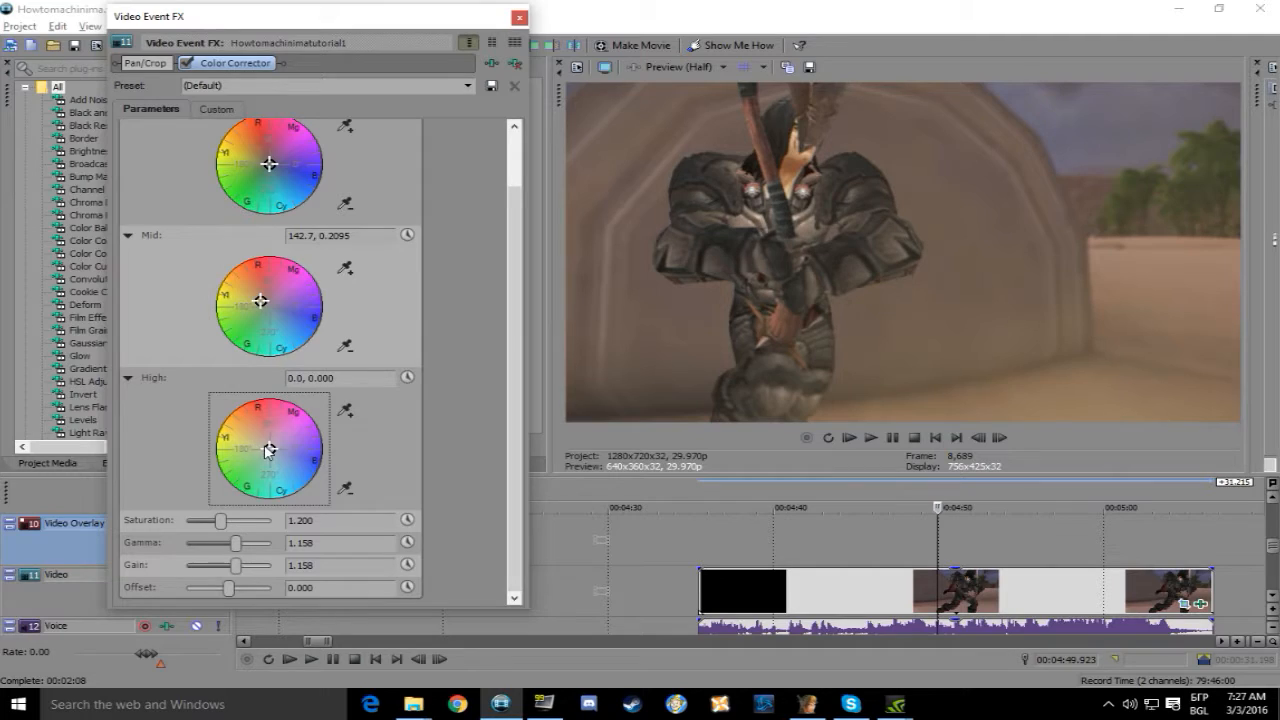
left_click(269, 166)
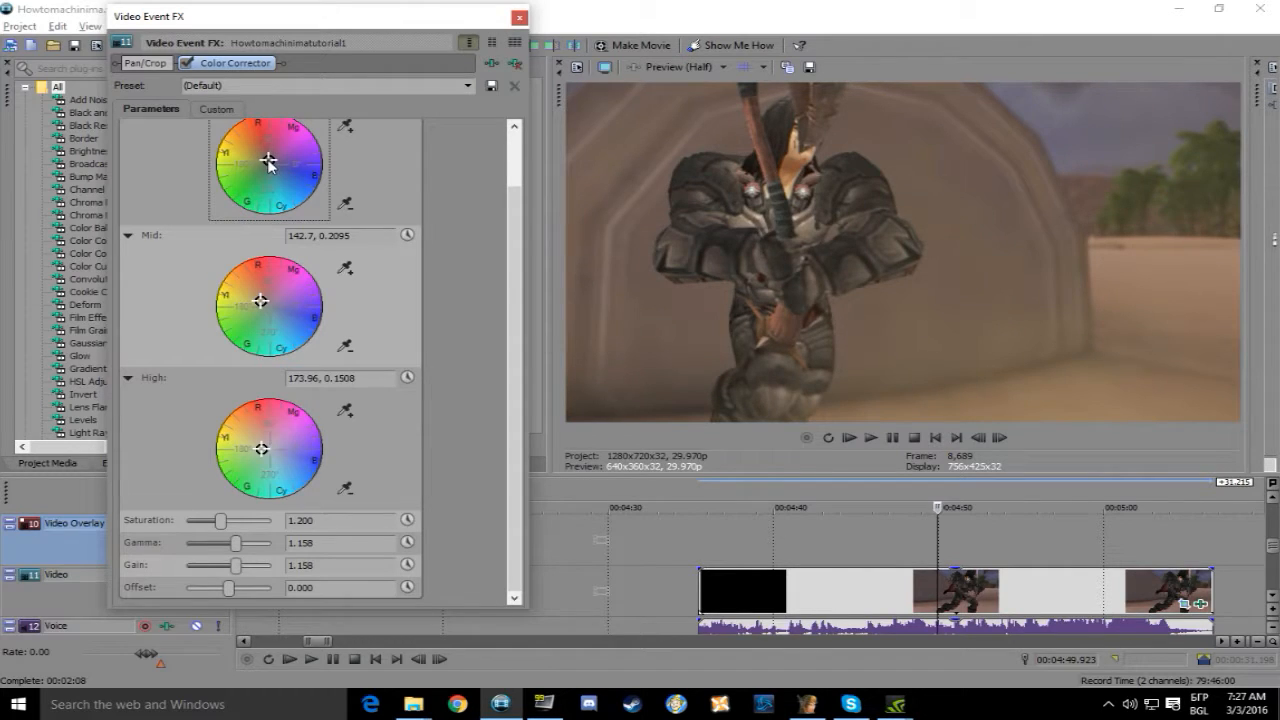
left_click_drag(938, 527, 1039, 527)
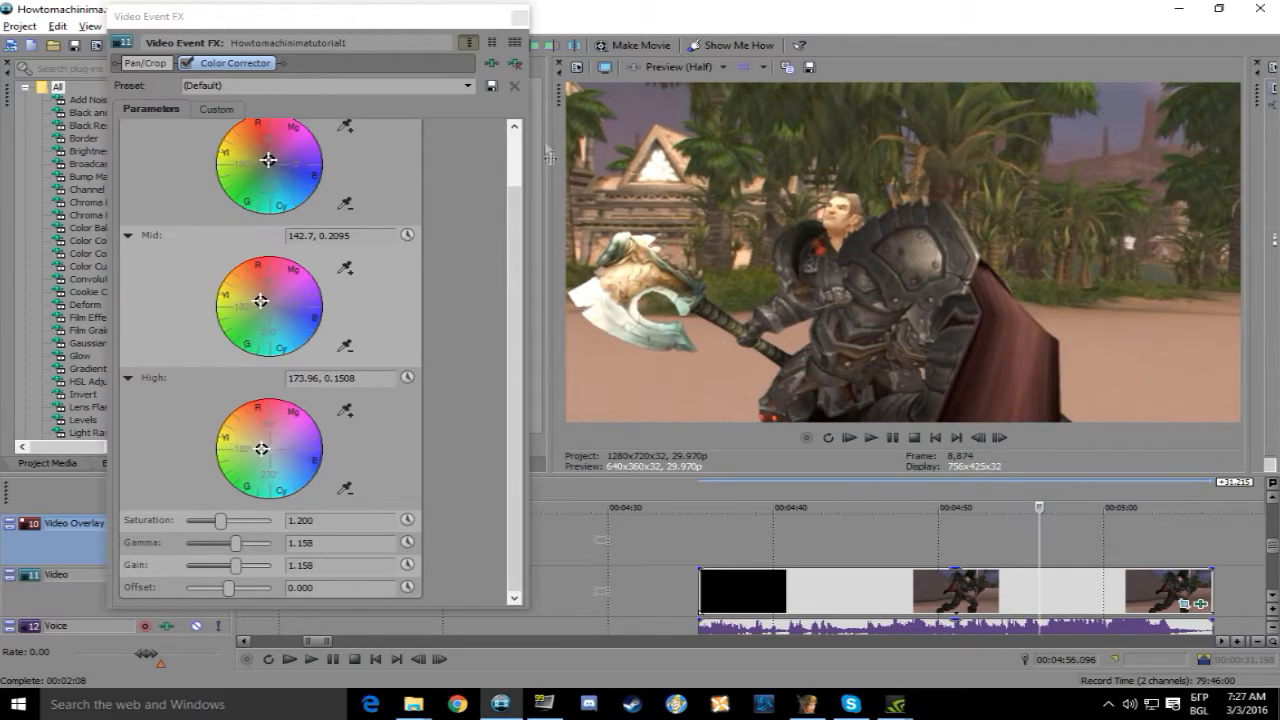
Close the clip's effect settings and select the time range from 00:04:35.442 to 00:05:06.640 covering the rendered clip
left_click(521, 20)
left_click(770, 555)
scroll(770, 555, "down", 2)
left_click_drag(705, 549, 960, 553)
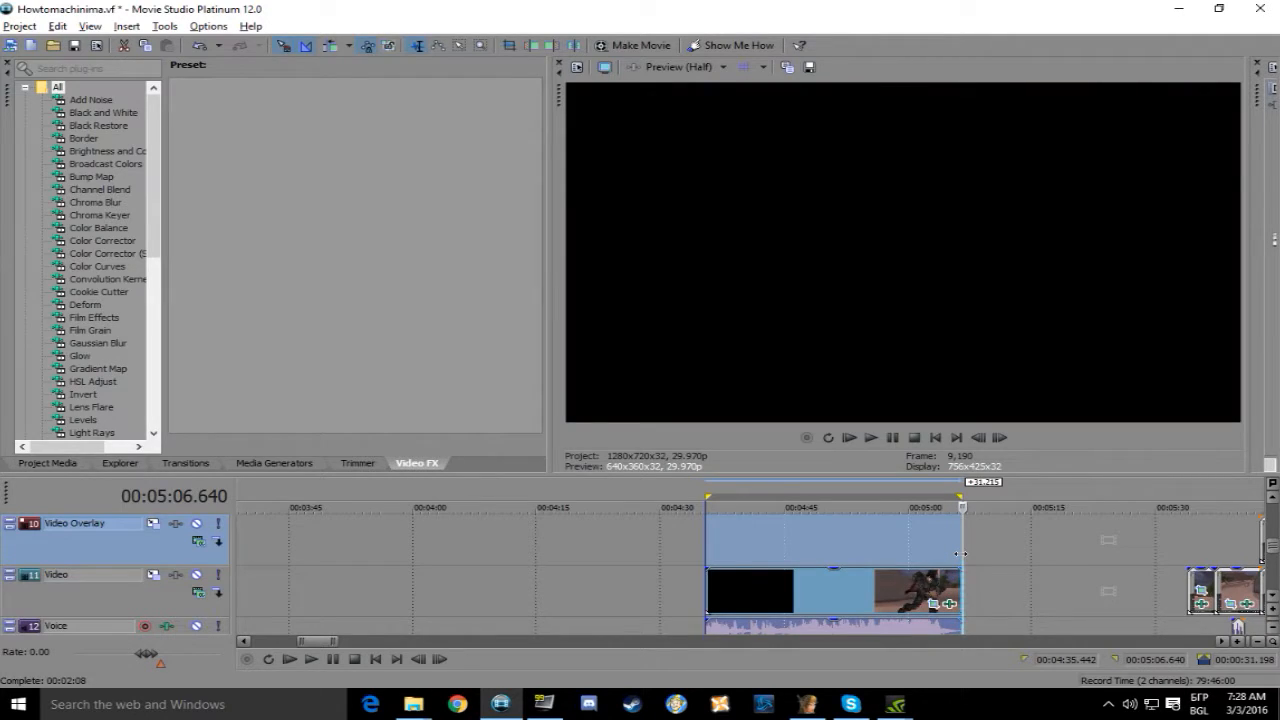
Render the selected range as Howtomachinimavideofinal.mp4 in D:\Miriql Movies\ using the Internet HD 720p template
left_click(26, 30)
left_click(108, 178)
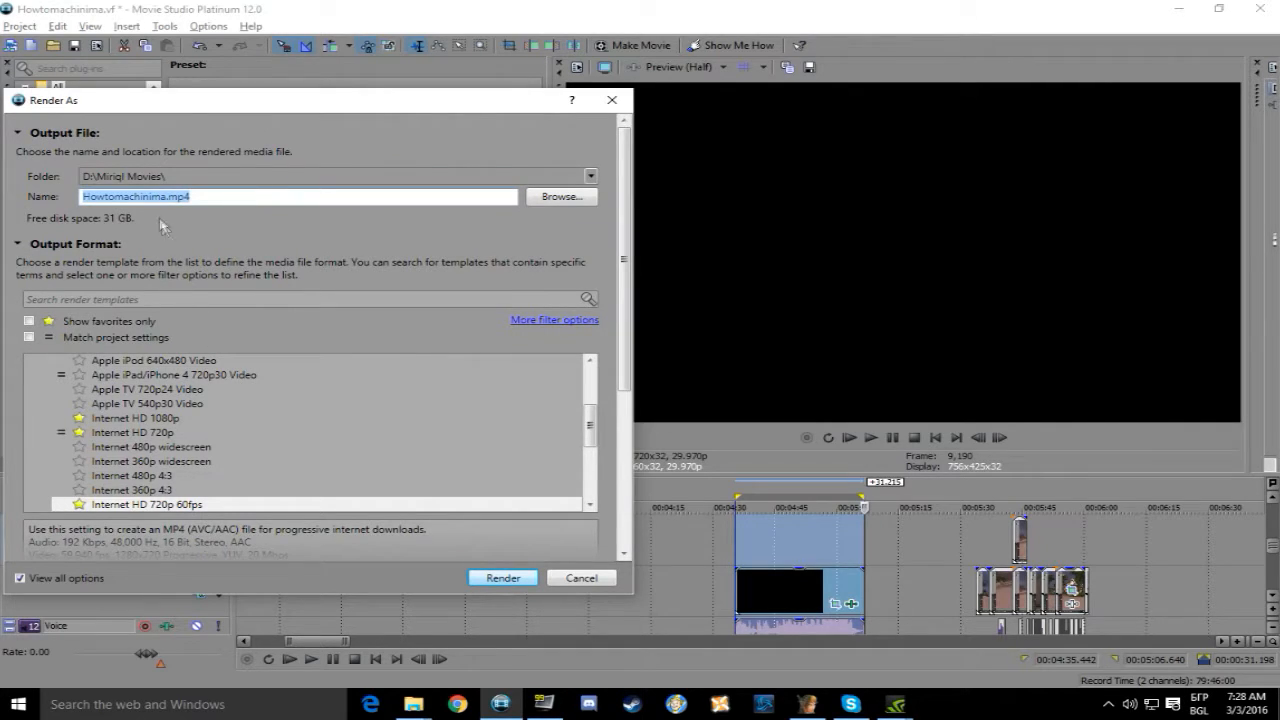
left_click(169, 197)
type("videofinal")
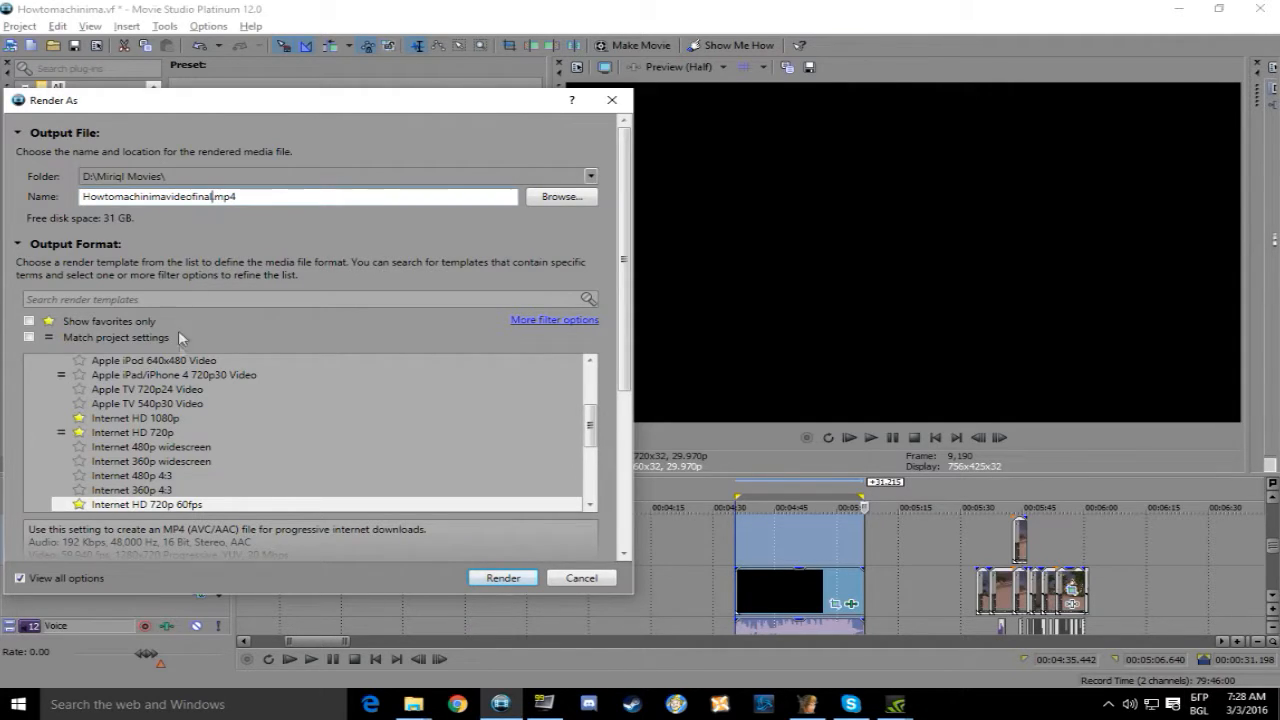
left_click(162, 436)
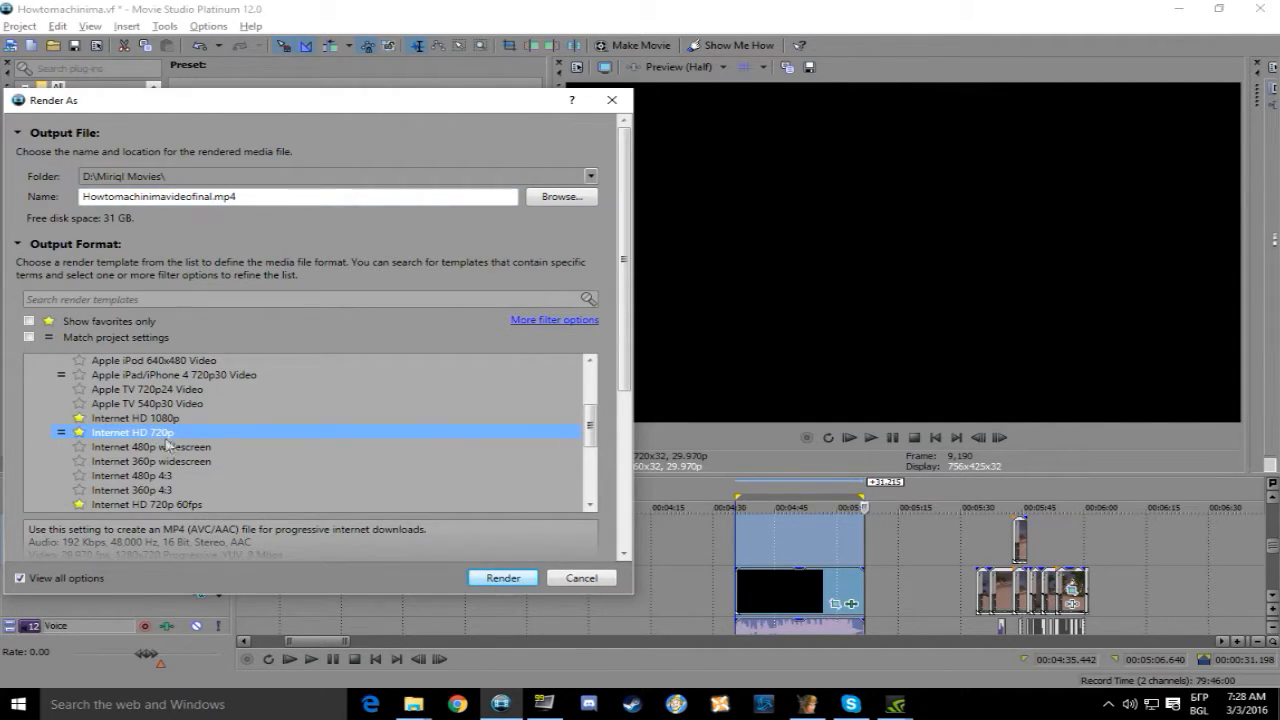
left_click(503, 578)
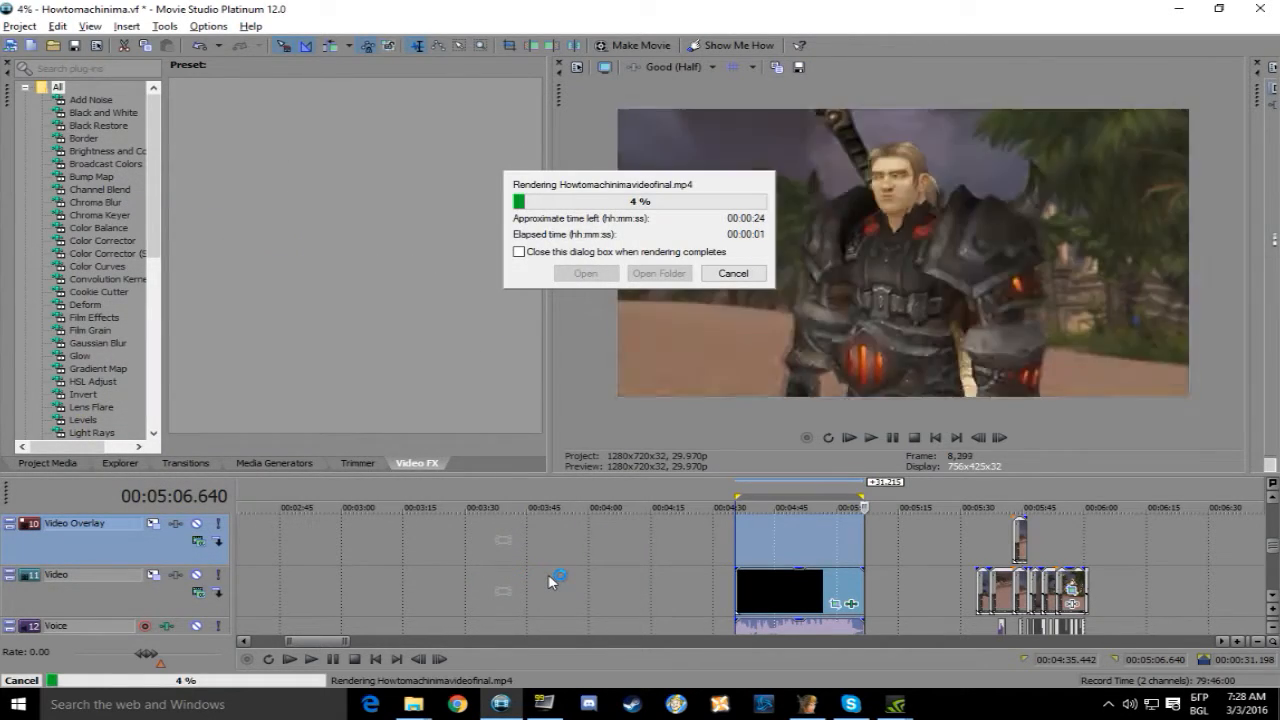
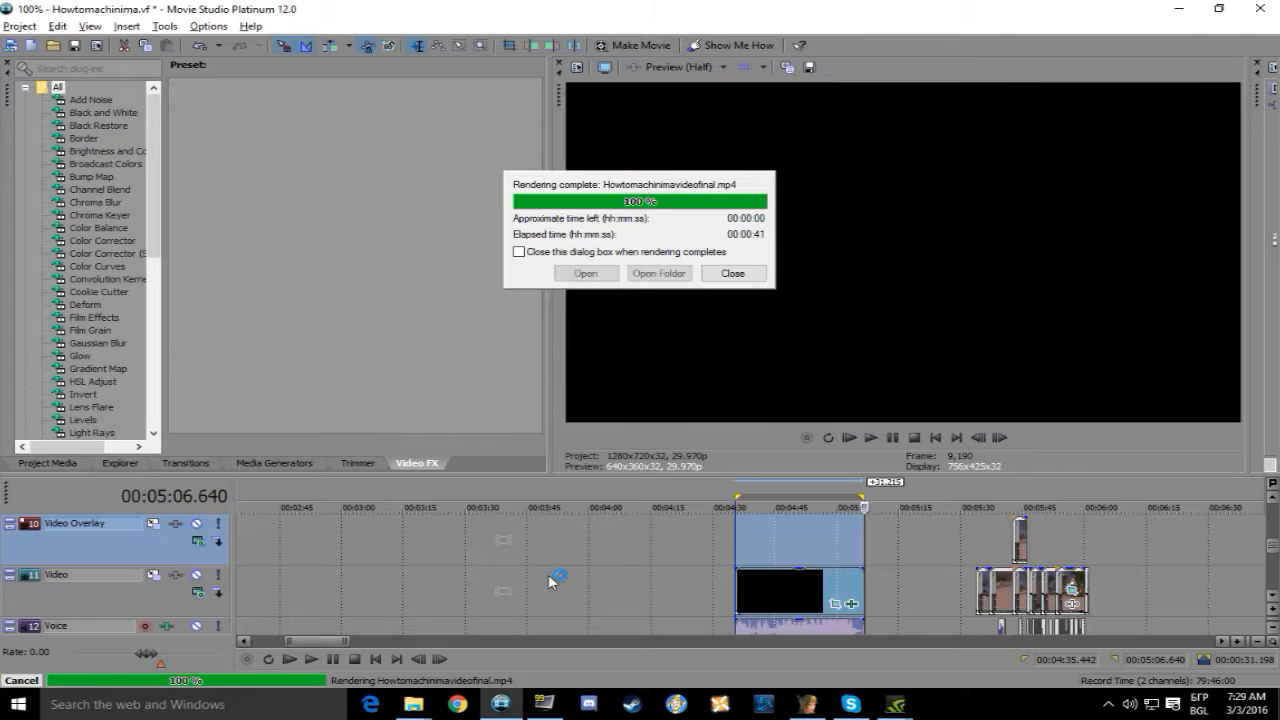
Close the finished render dialog, switch to YouTube and begin an upload with its privacy set to Unlisted
left_click(733, 273)
left_click(696, 541)
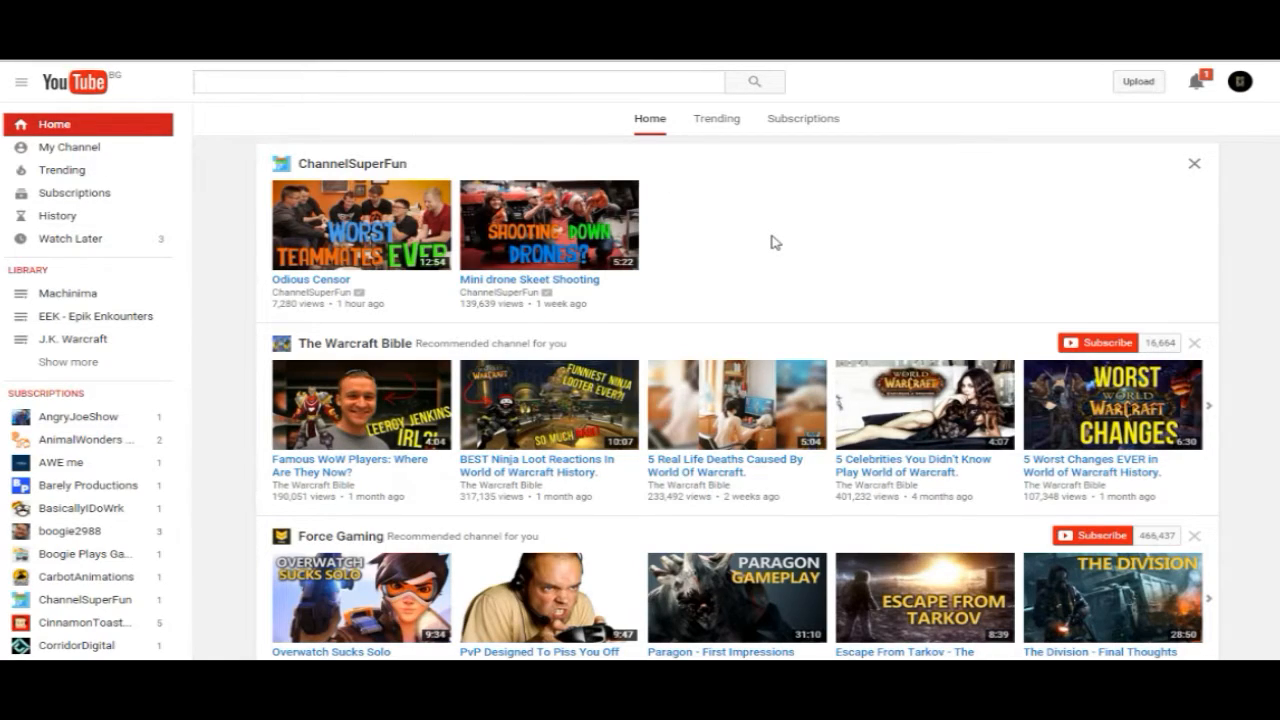
left_click(1136, 82)
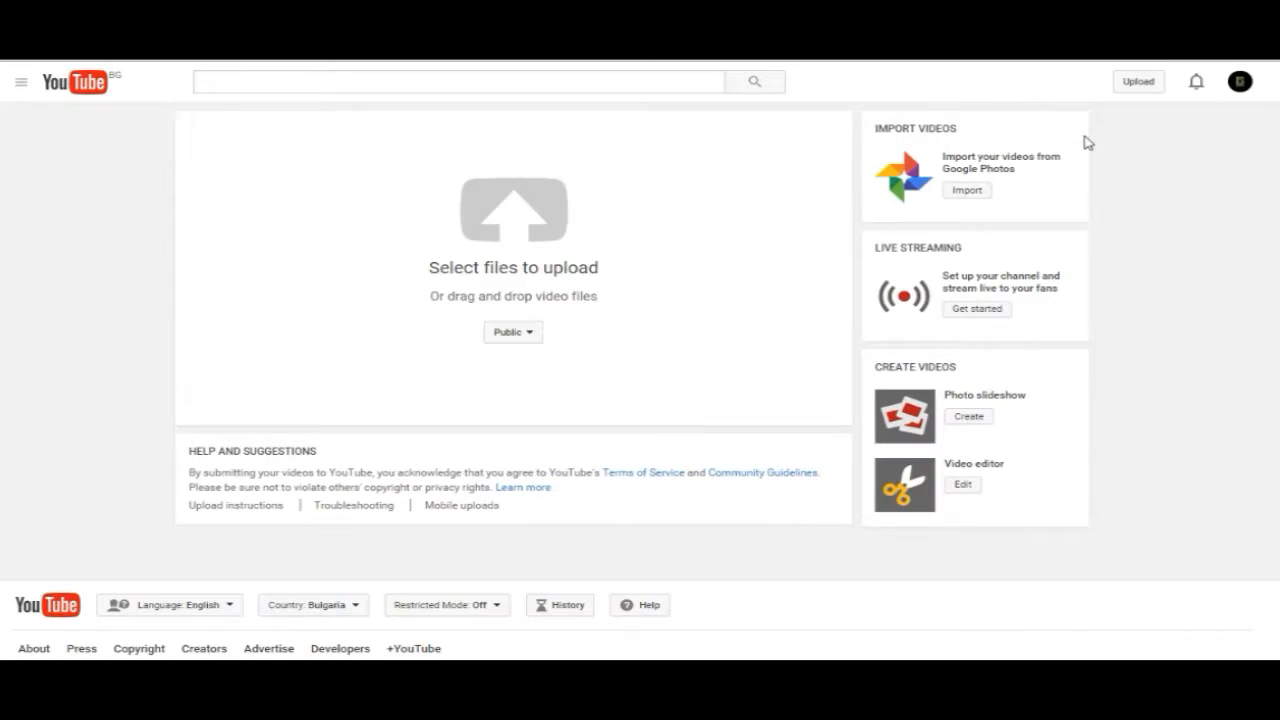
left_click(531, 334)
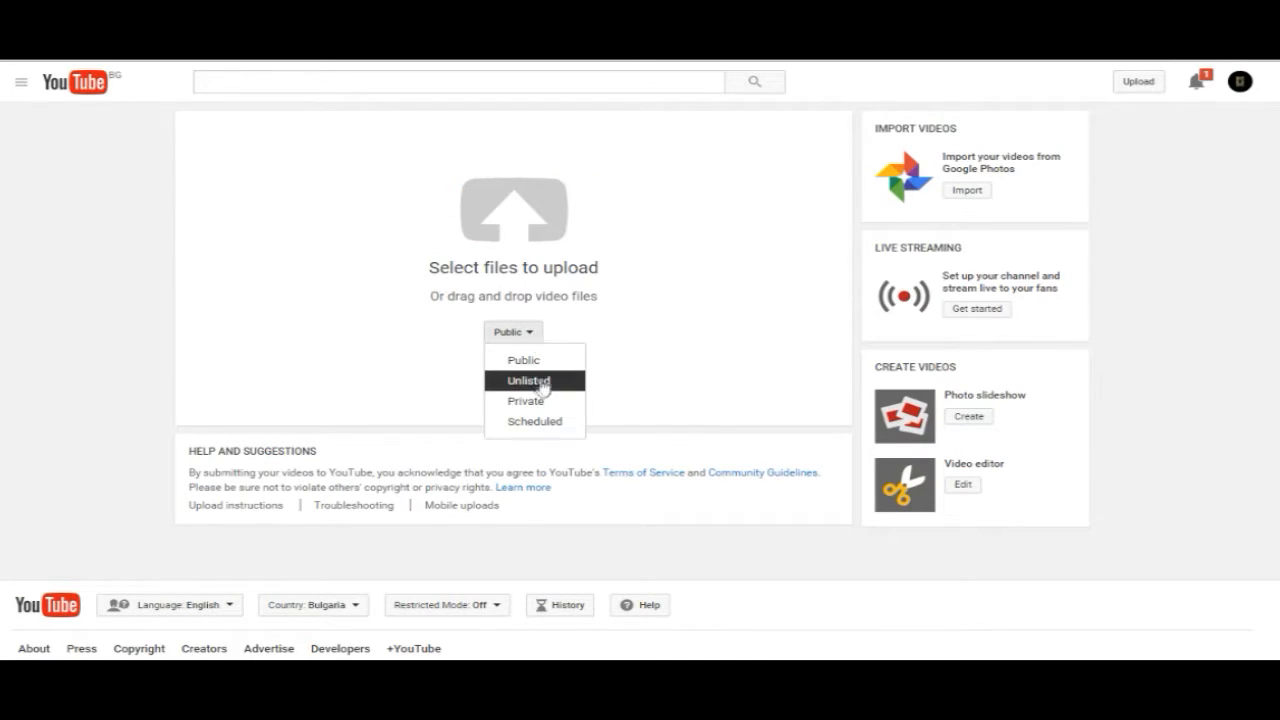
left_click(538, 390)
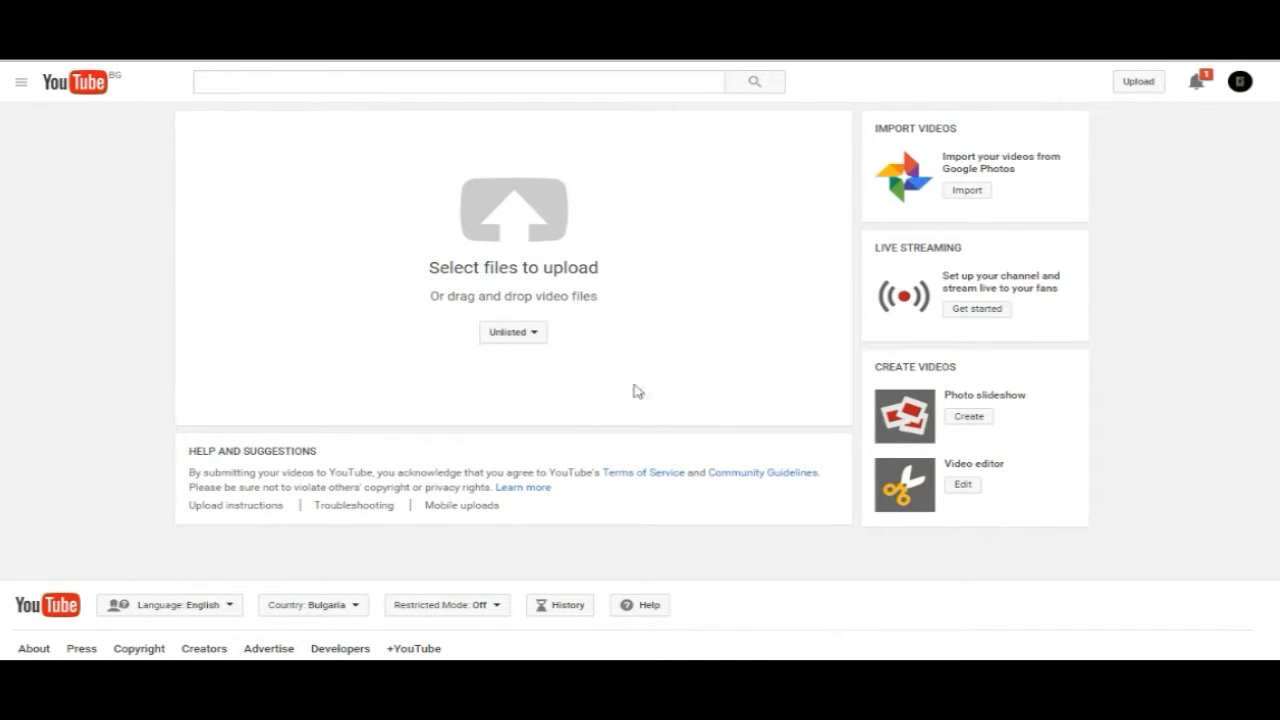
Choose Howtomachinimavideofinal from the Miriql Movies folder and upload it
left_click(530, 232)
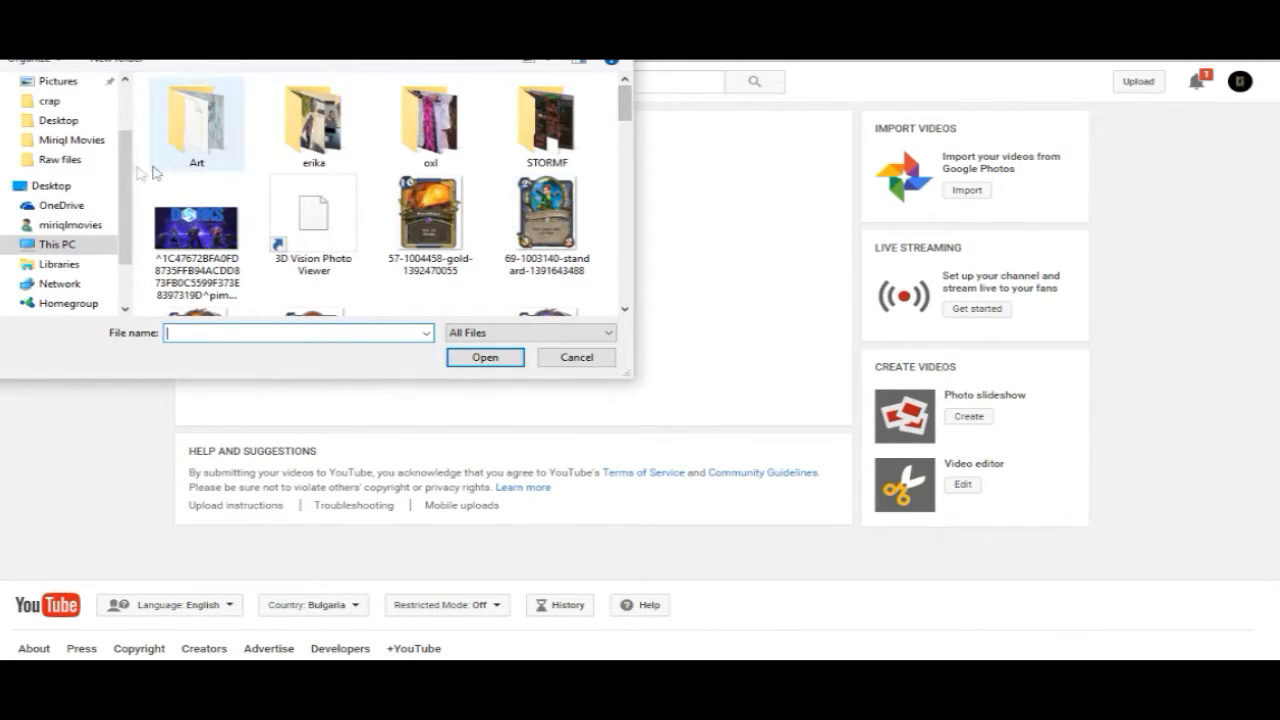
left_click(72, 140)
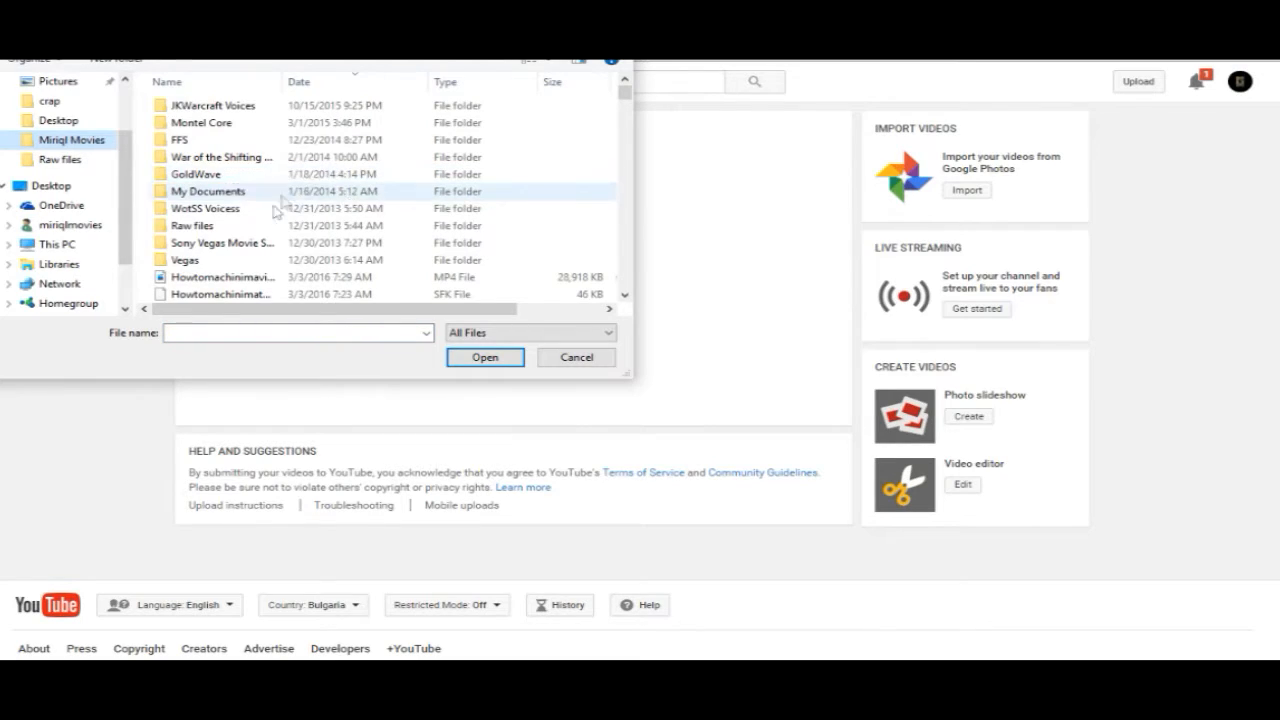
left_click(240, 280)
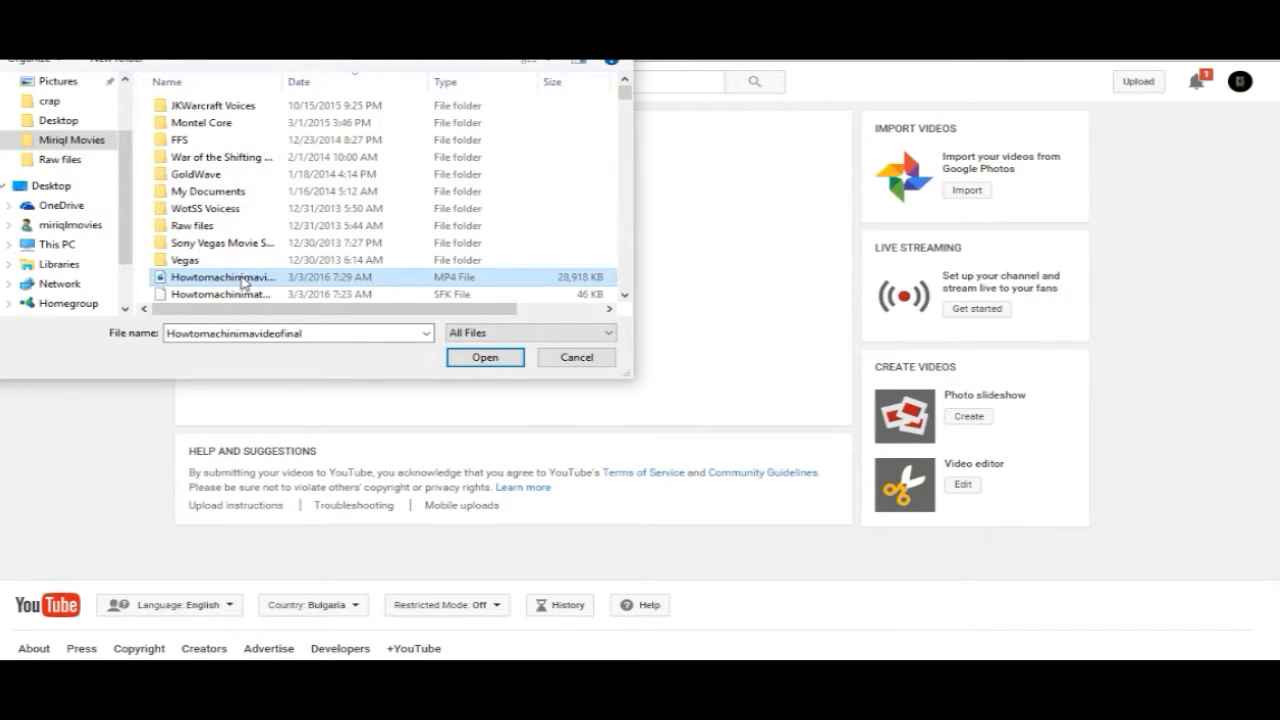
left_click(485, 360)
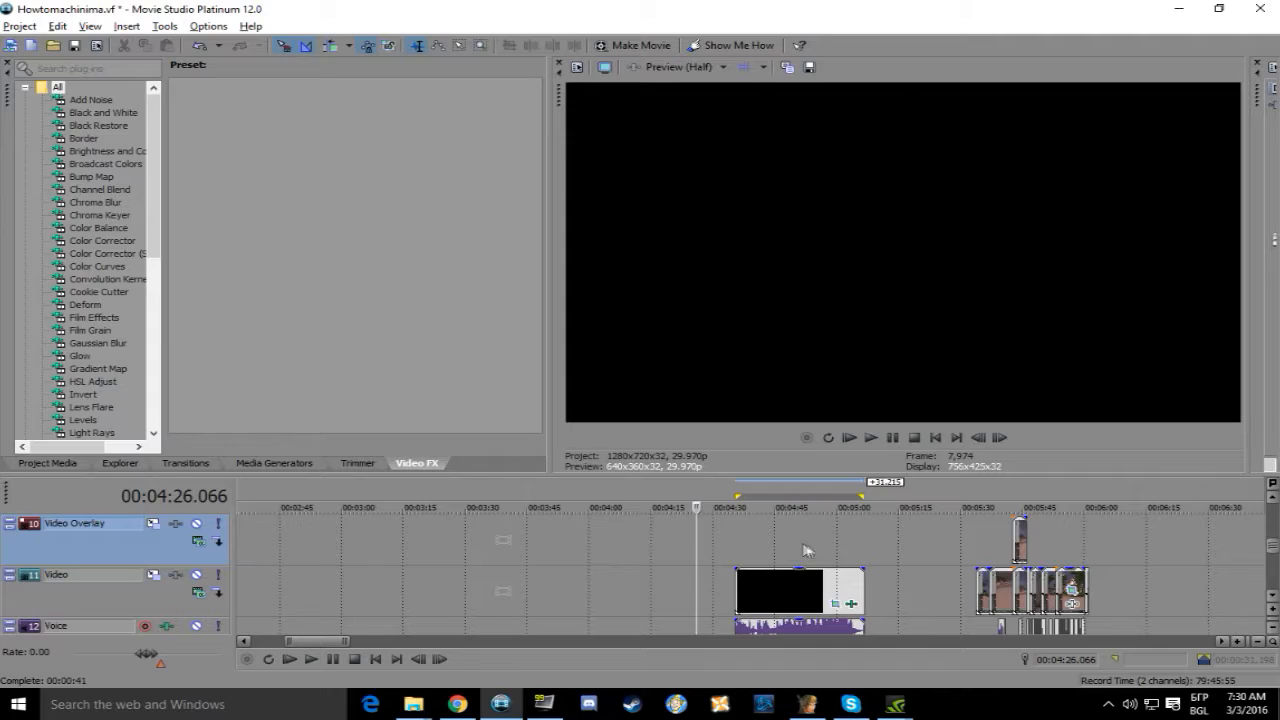
Back in Movie Studio, find the sword-strike frame at 00:05:02.435 and check the Image1.png still in the project media
left_click(742, 540)
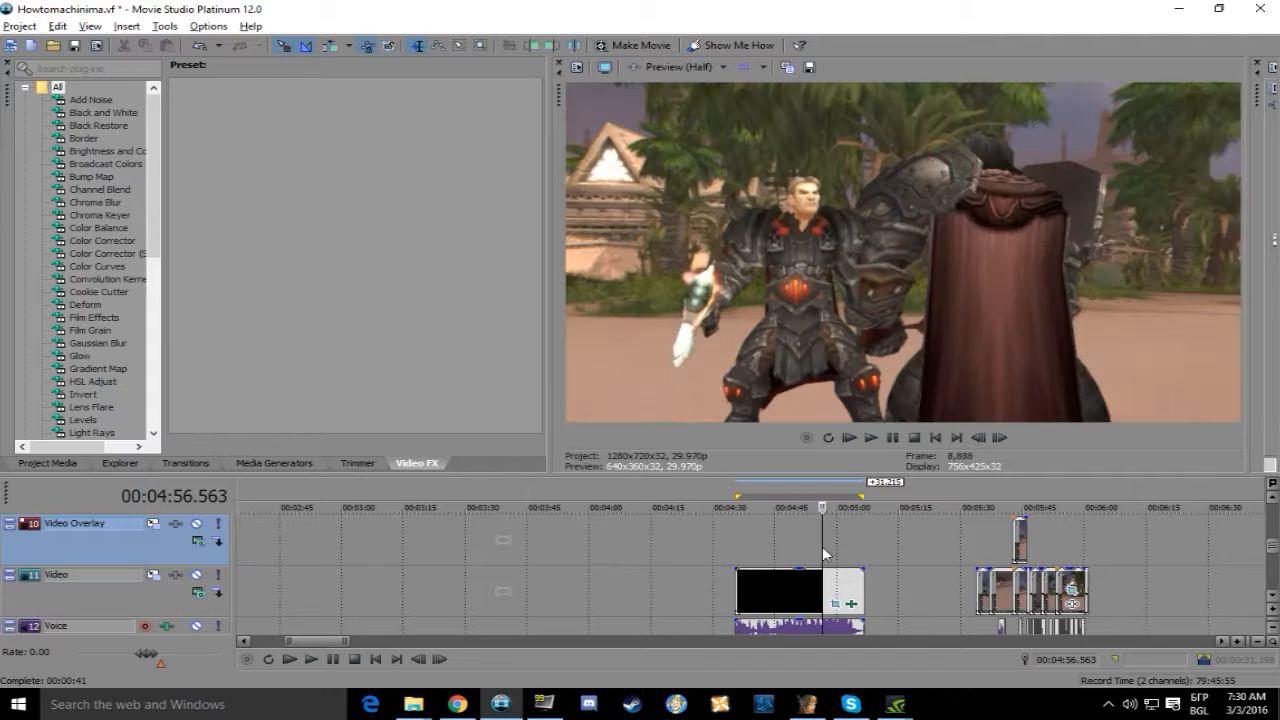
scroll(742, 540, "up", 4)
left_click(1053, 540)
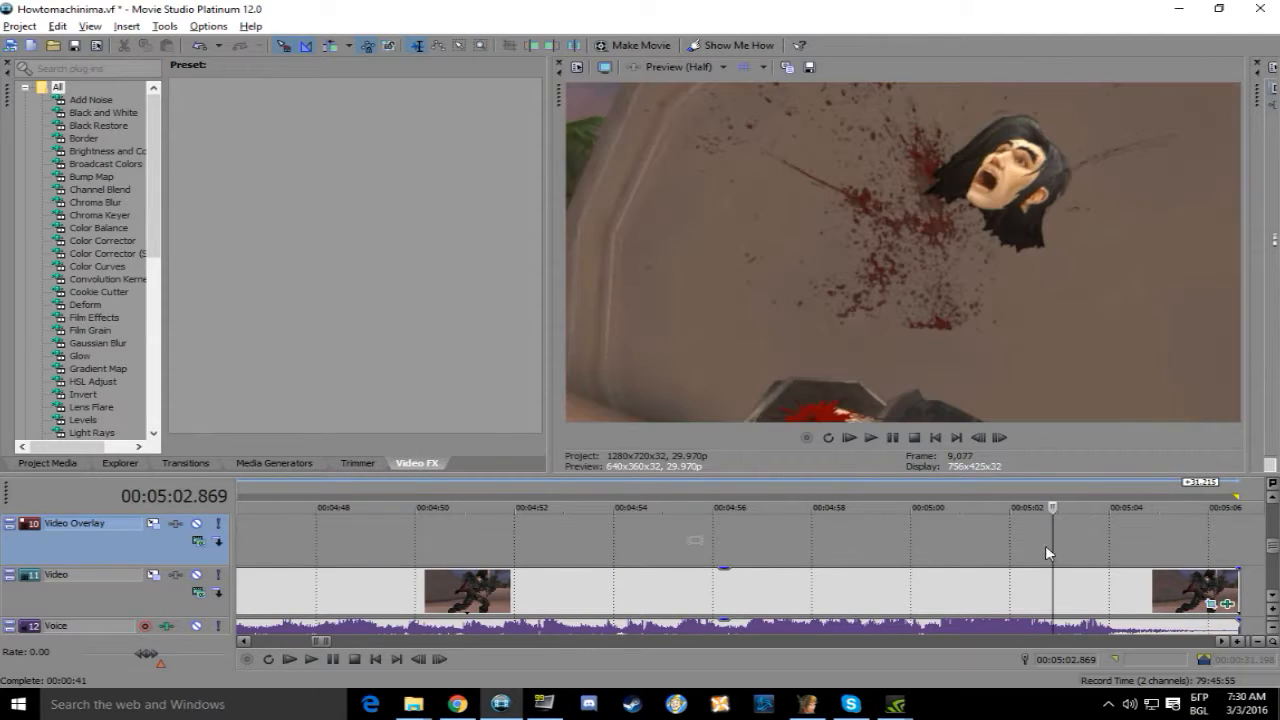
left_click(1032, 541)
left_click_drag(1032, 541, 1030, 542)
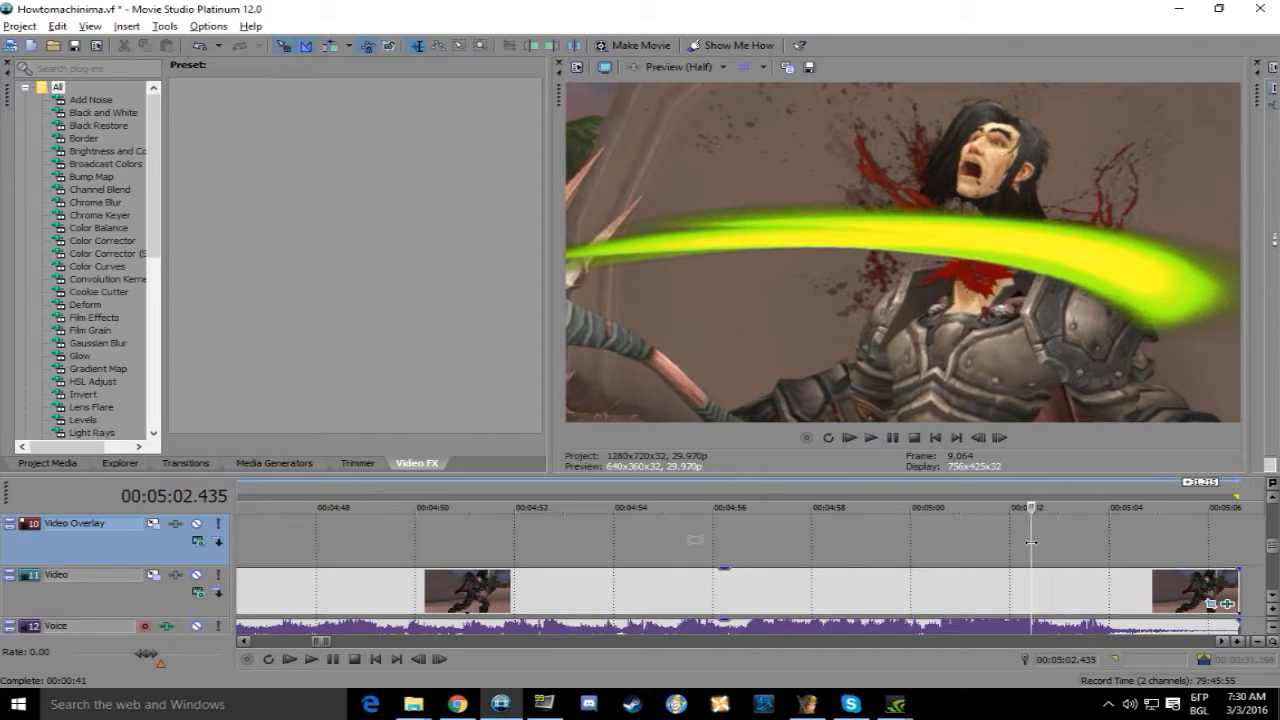
left_click(47, 463)
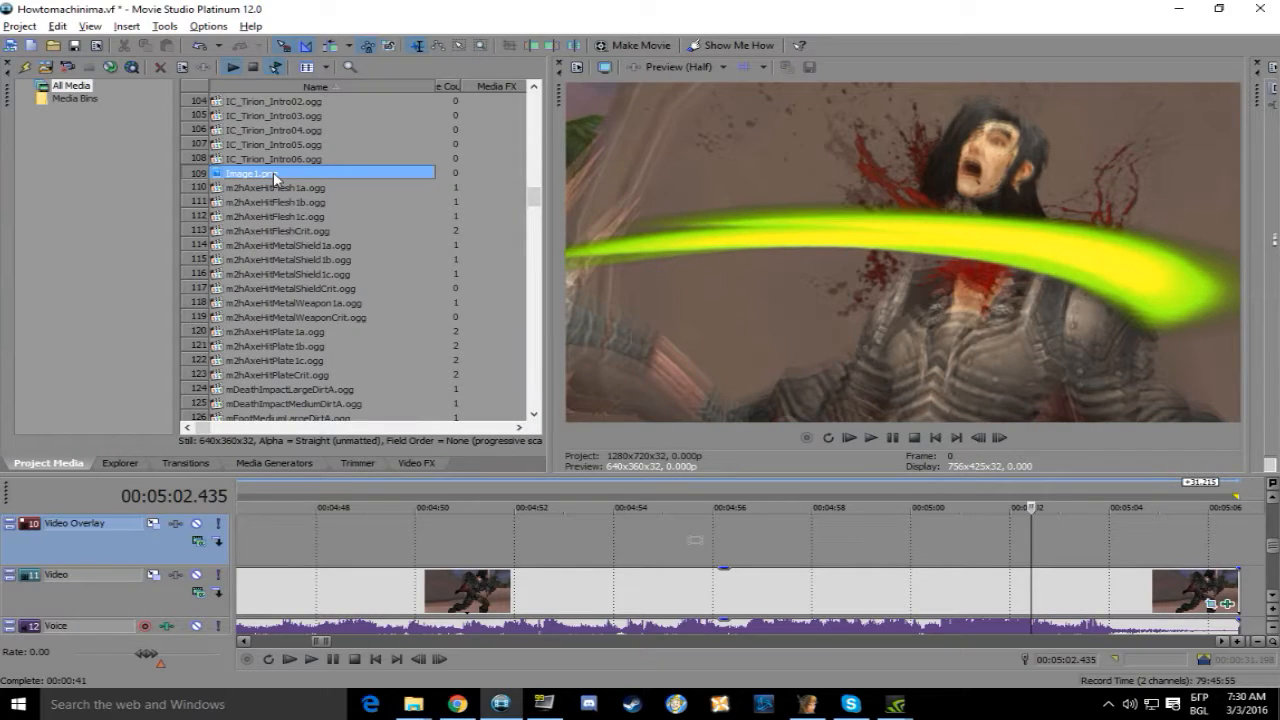
left_click(1031, 536)
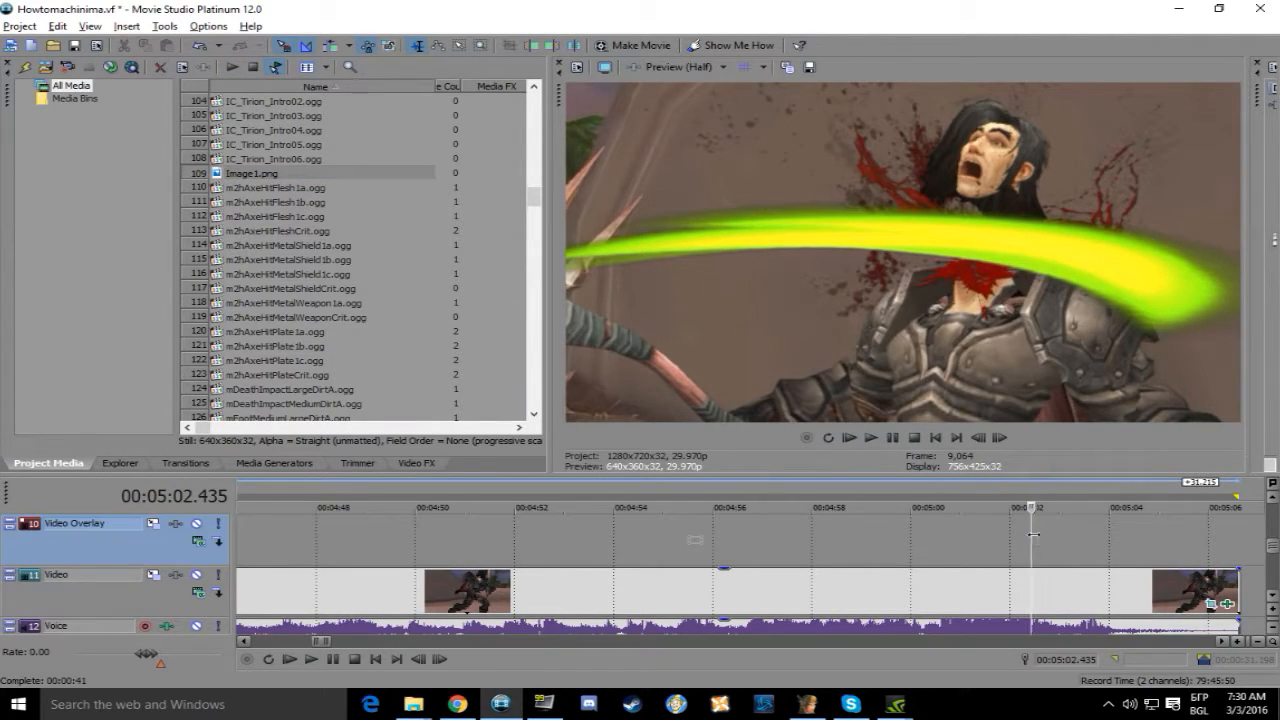
Set the preview quality to Good (Full) and shift the playhead to 00:05:02.335
left_click(690, 67)
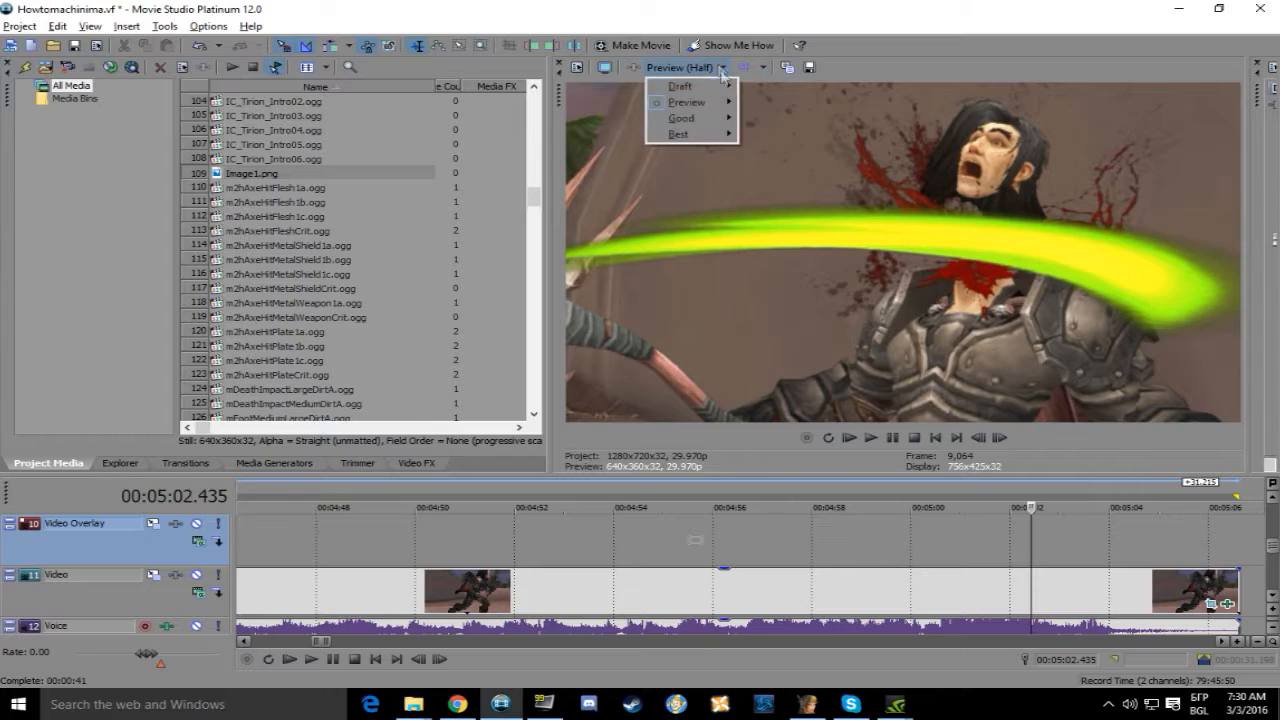
mouse_move(712, 118)
left_click(755, 134)
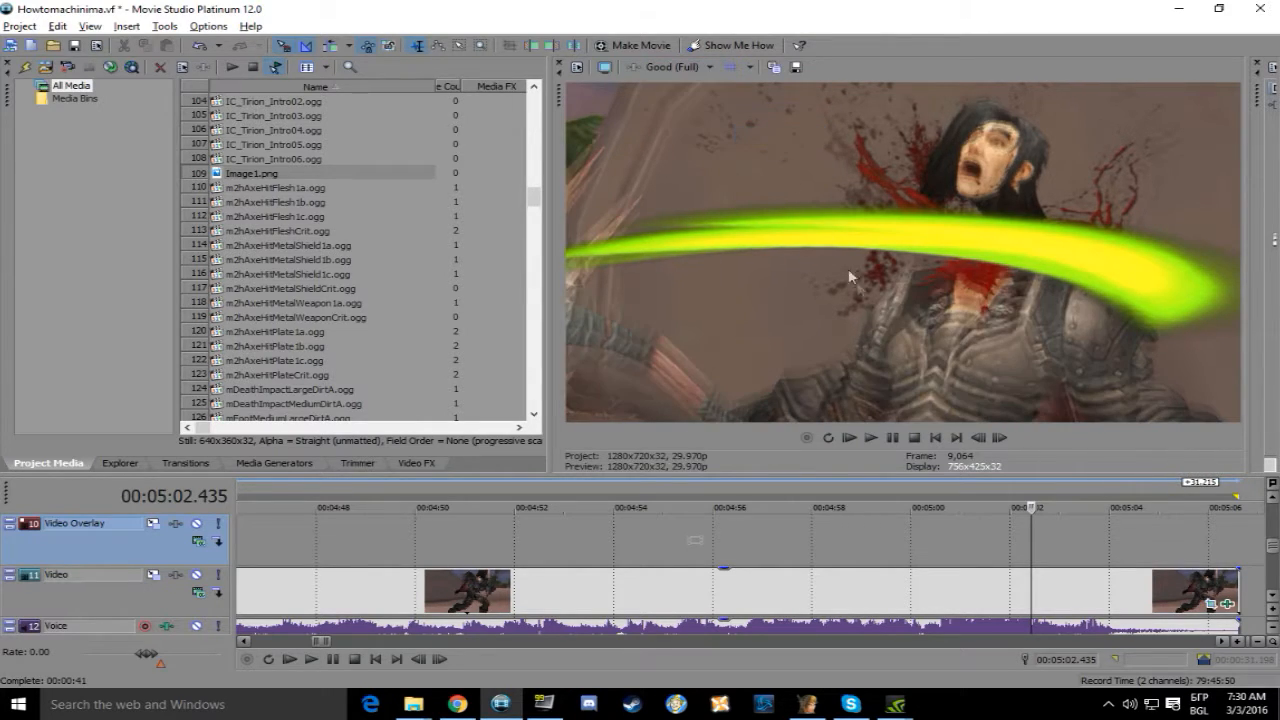
left_click_drag(1031, 527, 1025, 527)
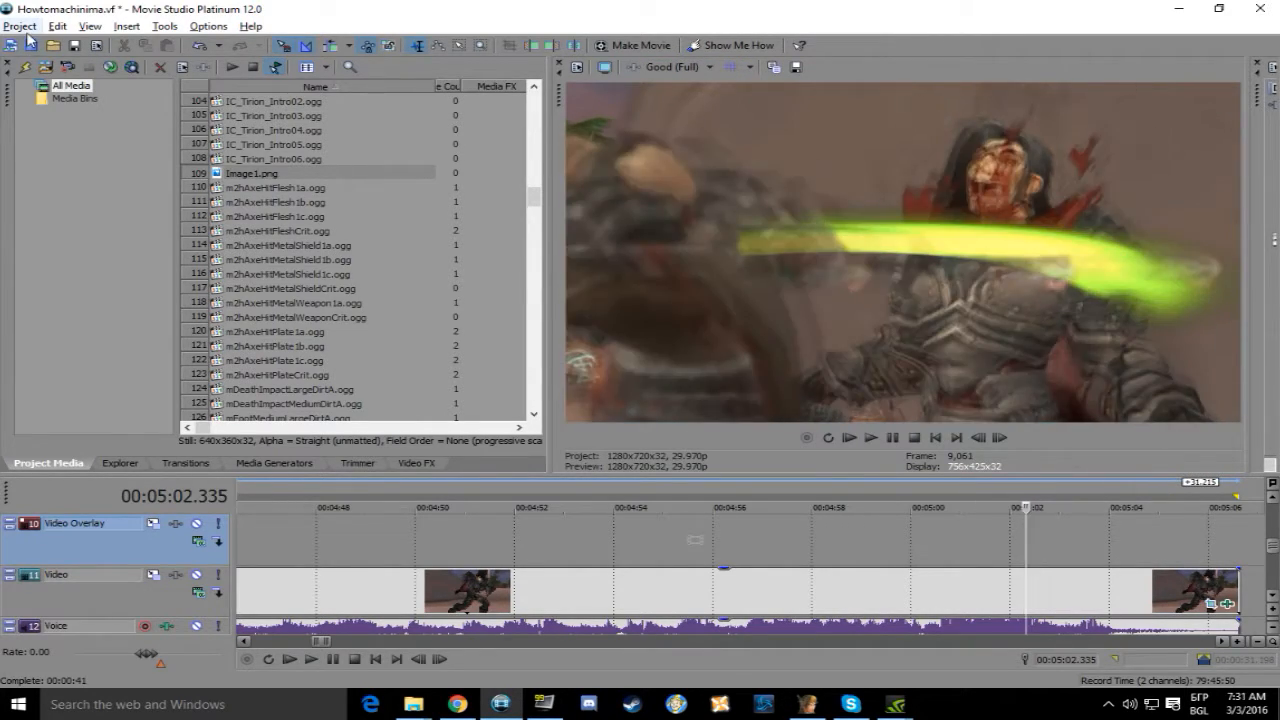
Set the project's frame rate to 59.940 (Double NTSC)
left_click(20, 26)
left_click(113, 324)
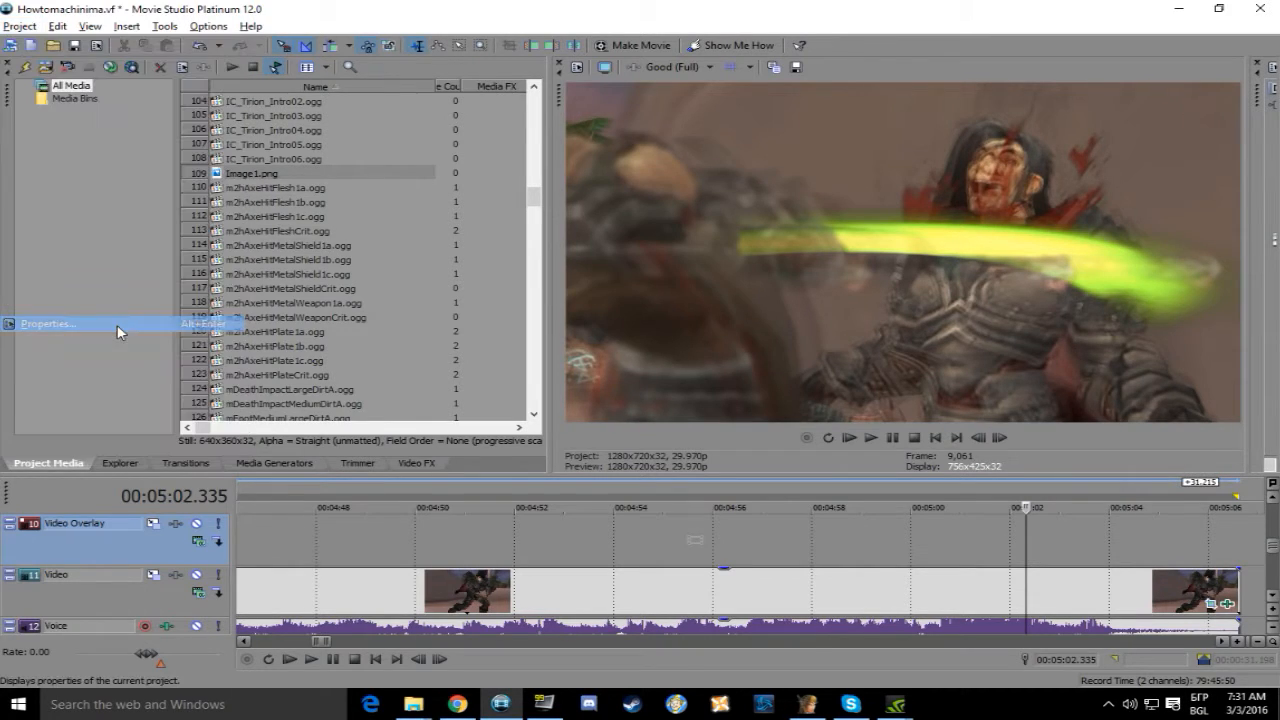
left_click(590, 191)
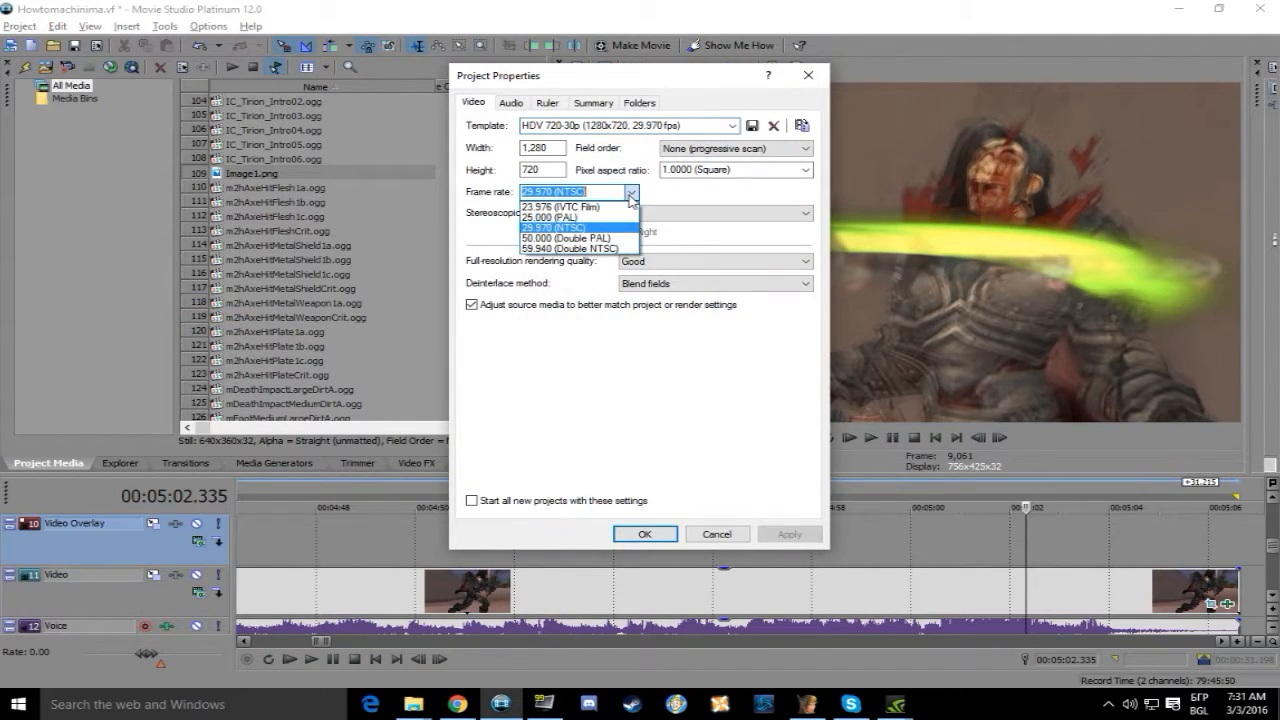
left_click(601, 253)
left_click(645, 534)
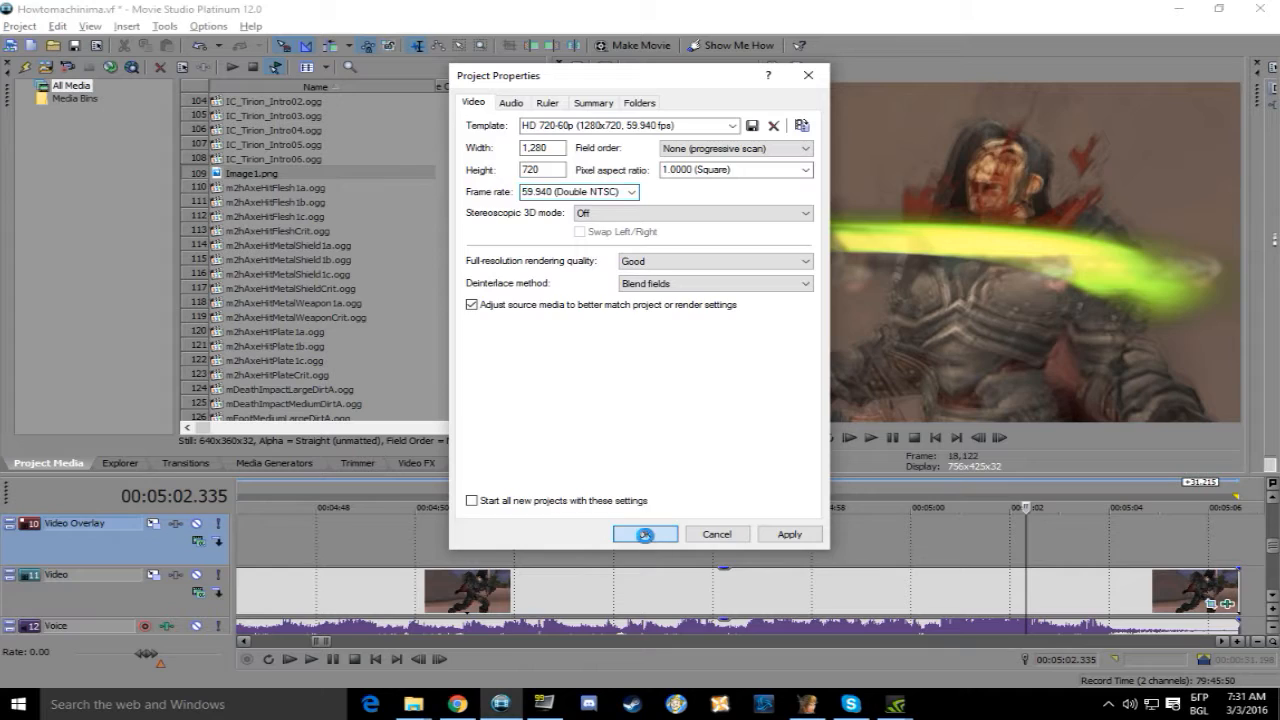
Save a snapshot of the sword-strike frame at 00:05:02.319 to the Desktop as Image2
left_click(1025, 520)
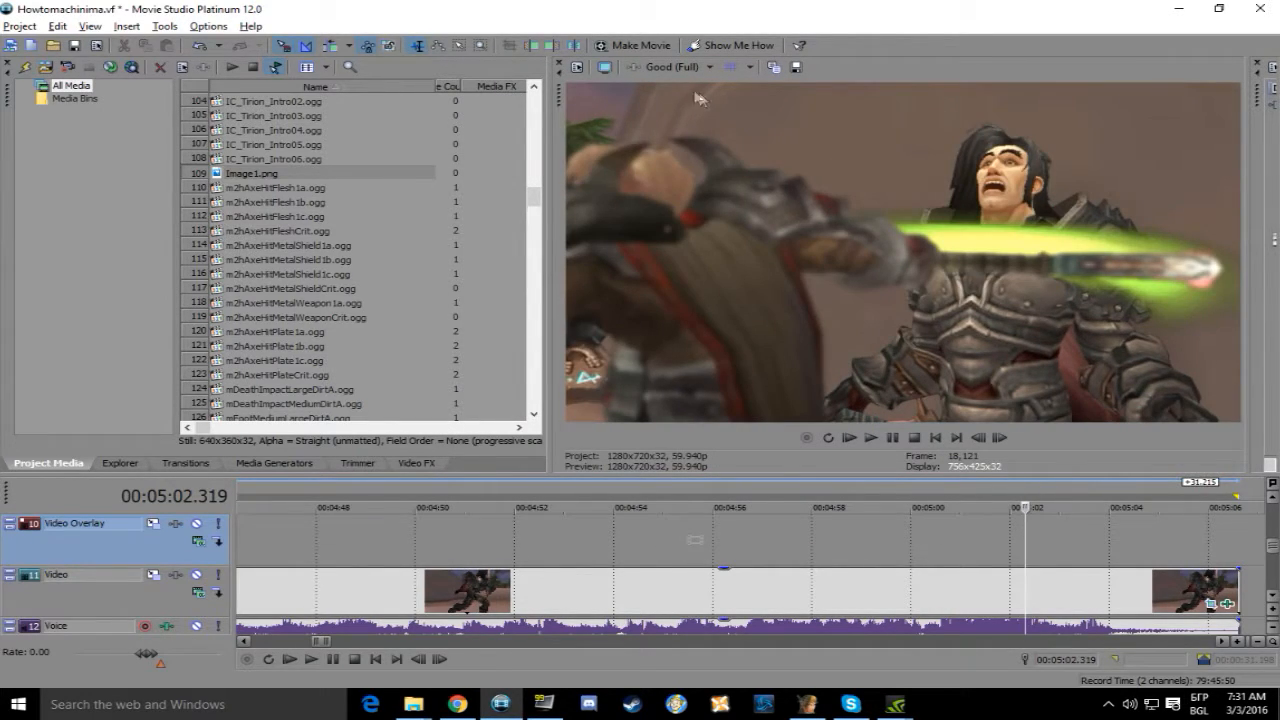
left_click(796, 67)
left_click(848, 494)
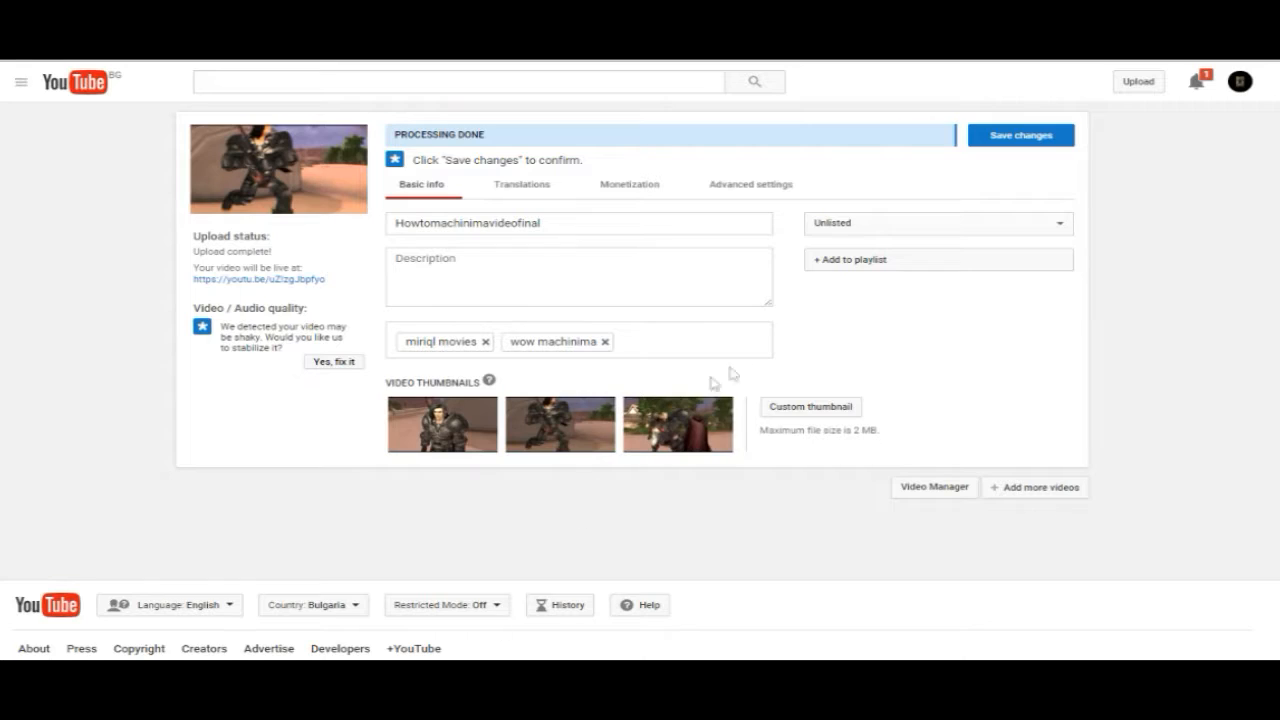
Switch to the YouTube upload page and set Image2 from the Desktop as the video's custom thumbnail
left_click(811, 408)
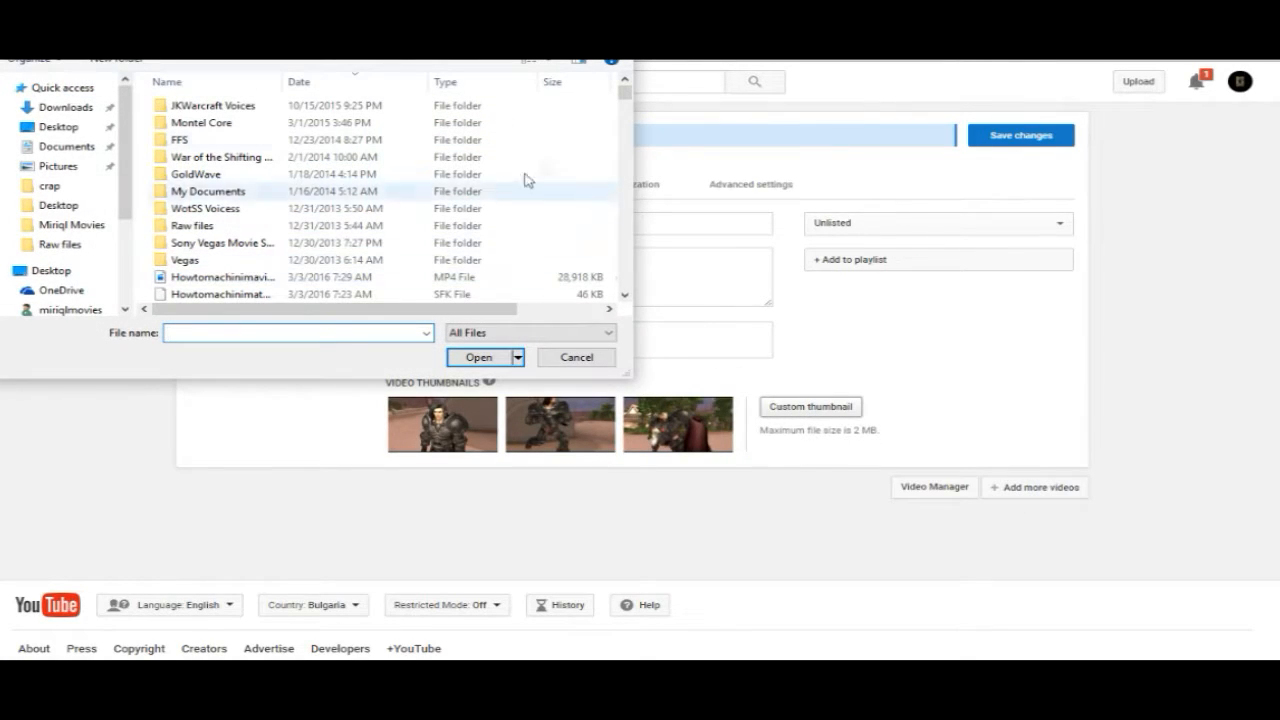
left_click(57, 127)
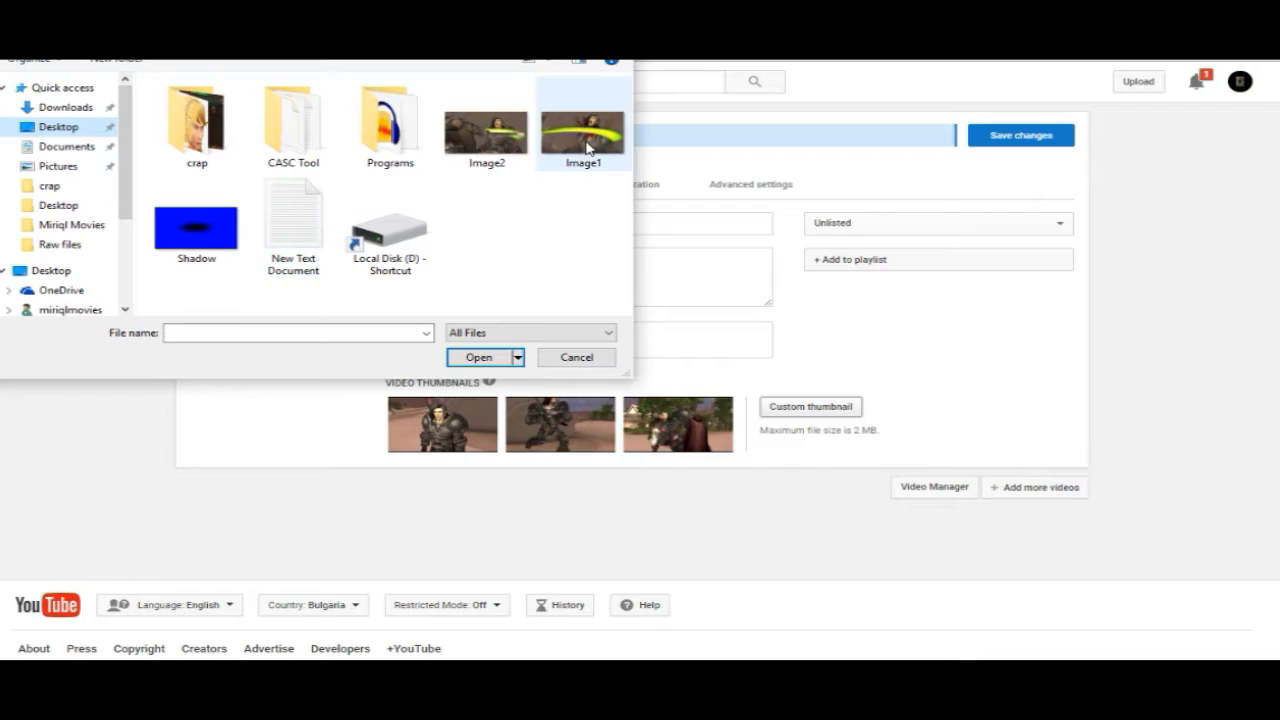
left_click(494, 140)
left_click(480, 357)
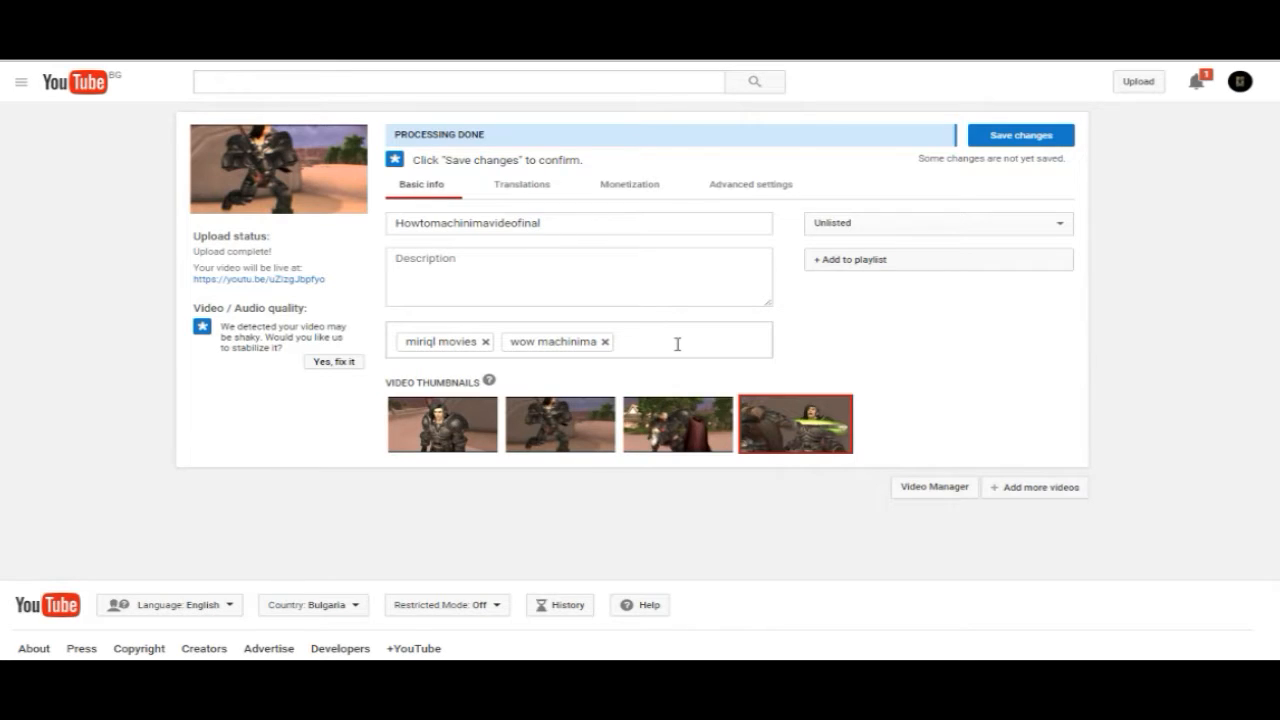
Title the video "Tutorial video test" and begin its description with "Hi, thanks for watching. Pls subscreeb"
left_click_drag(563, 223, 366, 234)
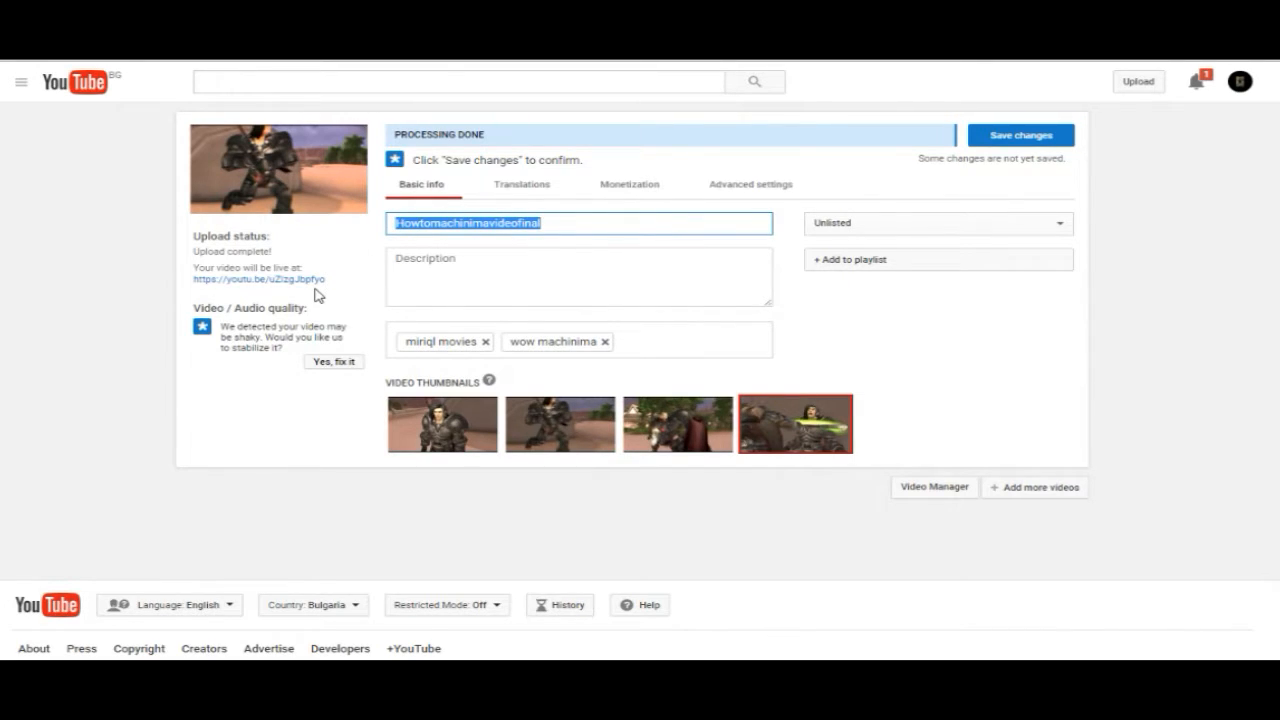
type("Tutorial video test")
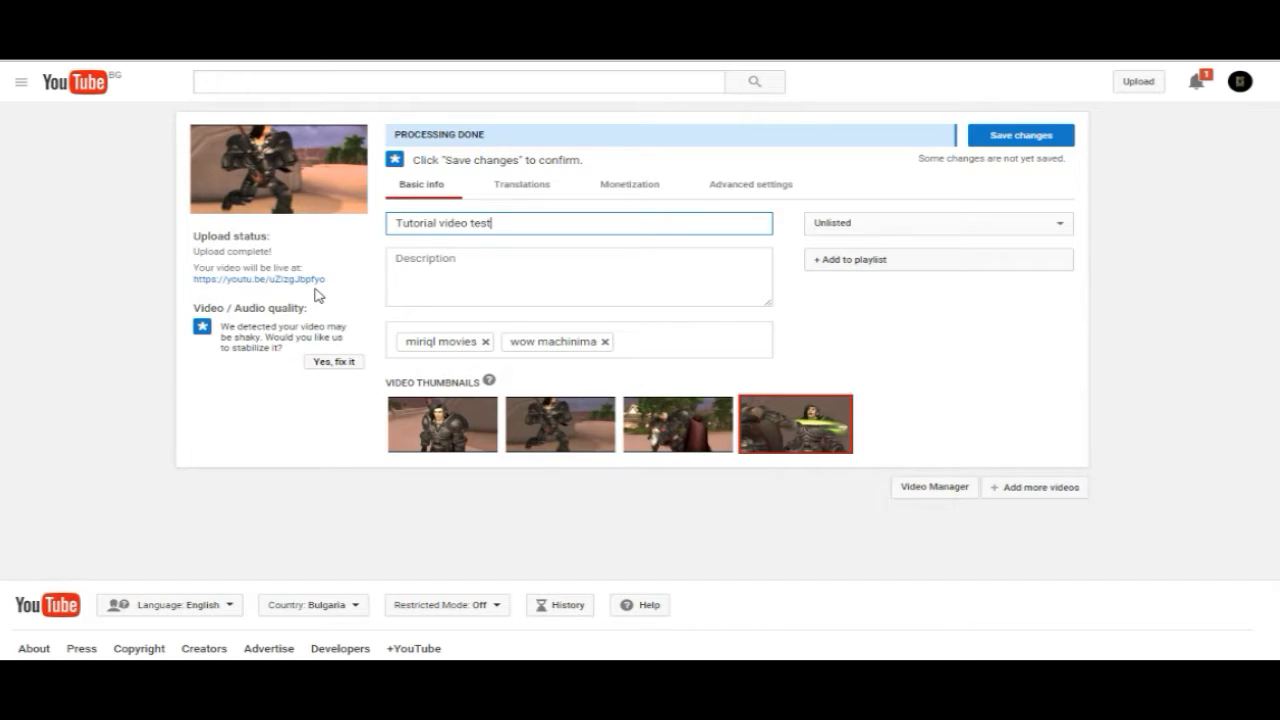
key("Tab")
type("Hi, thanks for watching. Pls subs")
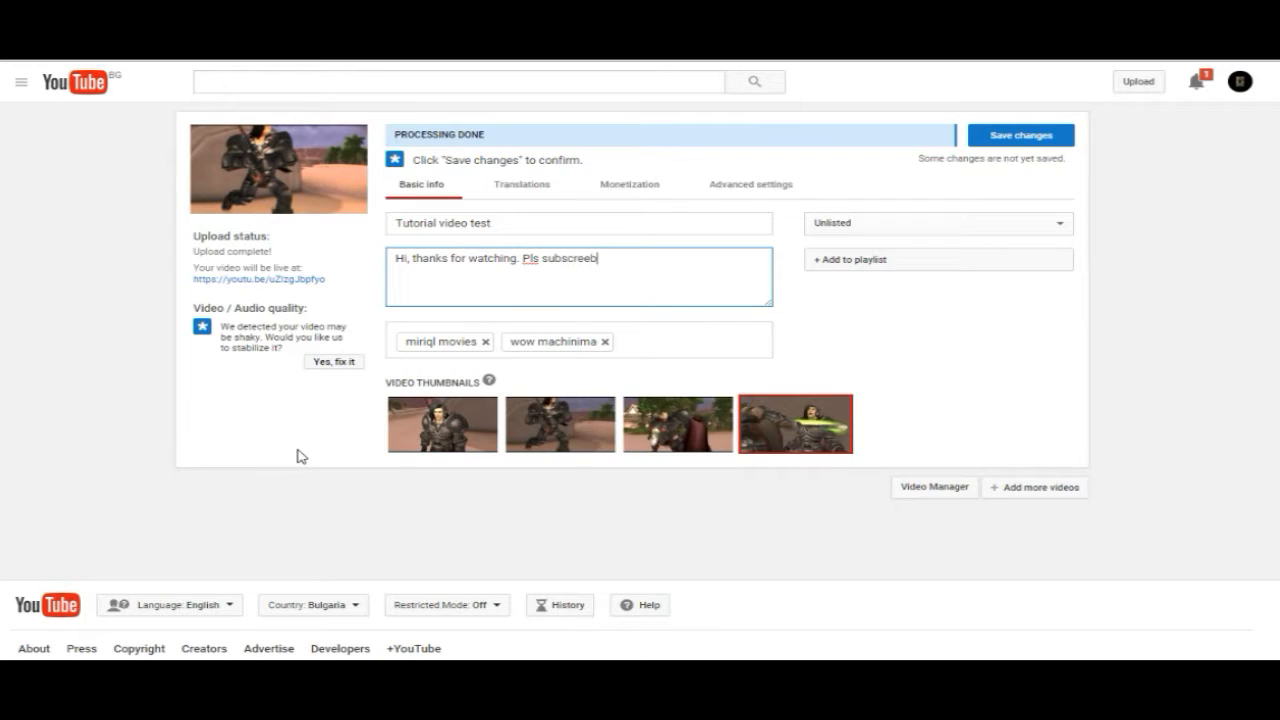
type("creeb")
key("Return")
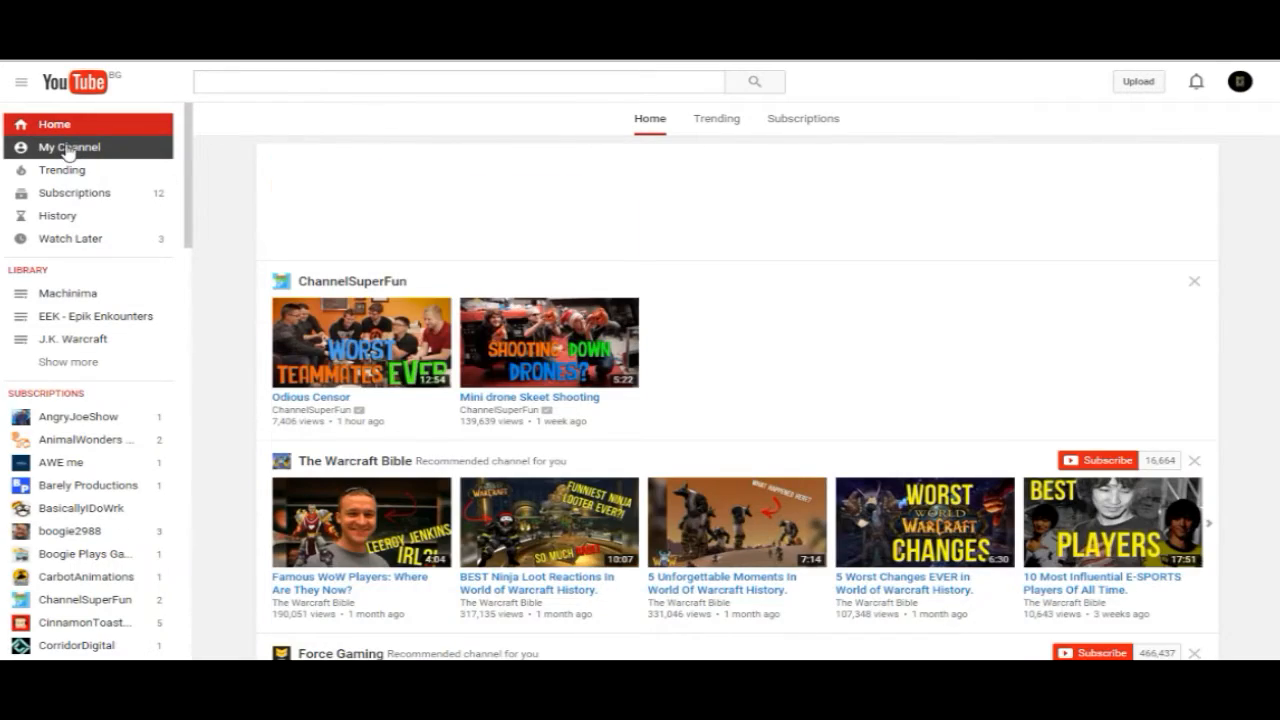
left_click(69, 151)
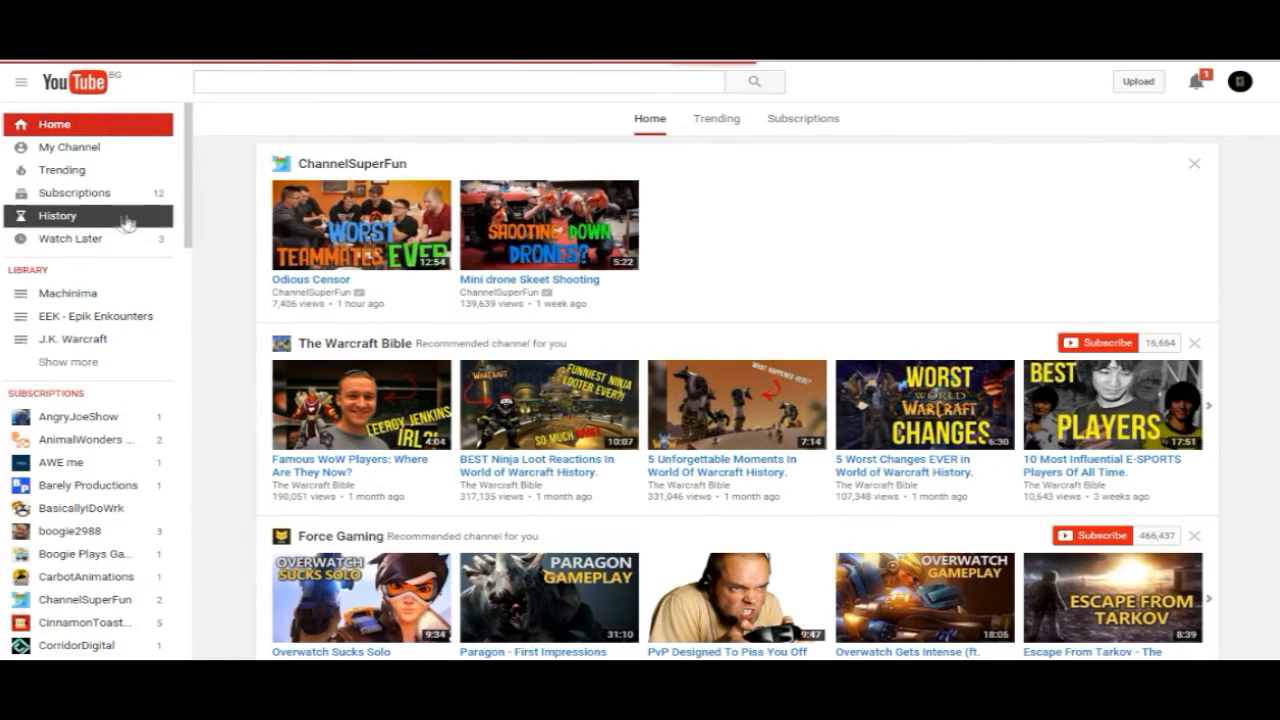
scroll(224, 388, "down", 1)
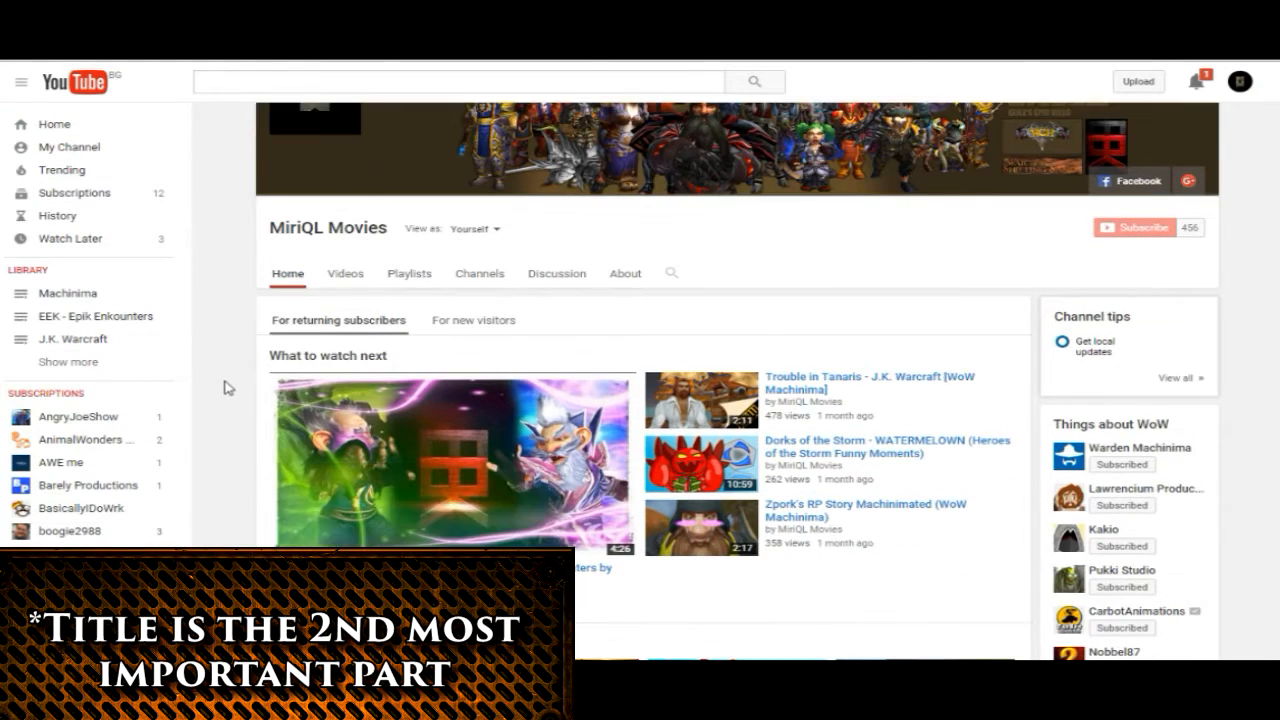
left_click(320, 232)
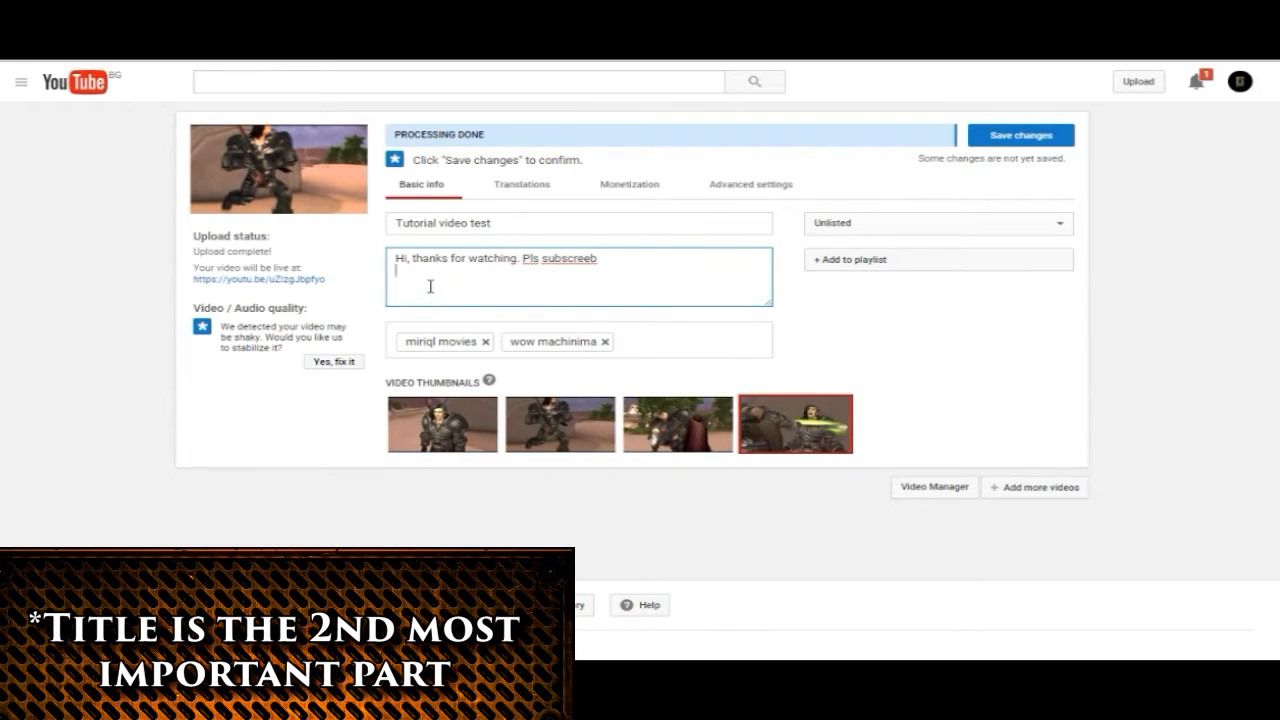
left_click(631, 258)
type(": https://www.youtube.com/user/miriql")
key("Return")
Add the description line "This video is the video that we did in the tutorial video."
type("T")
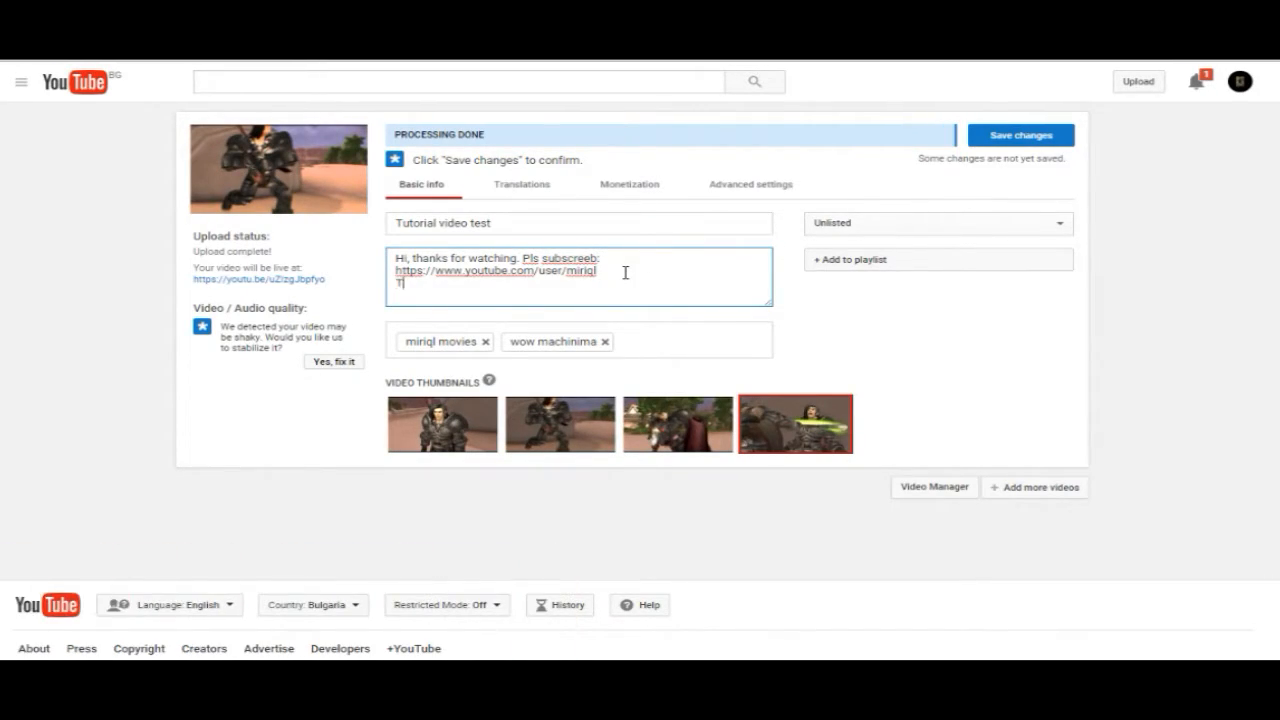
type("his video is the tutorial")
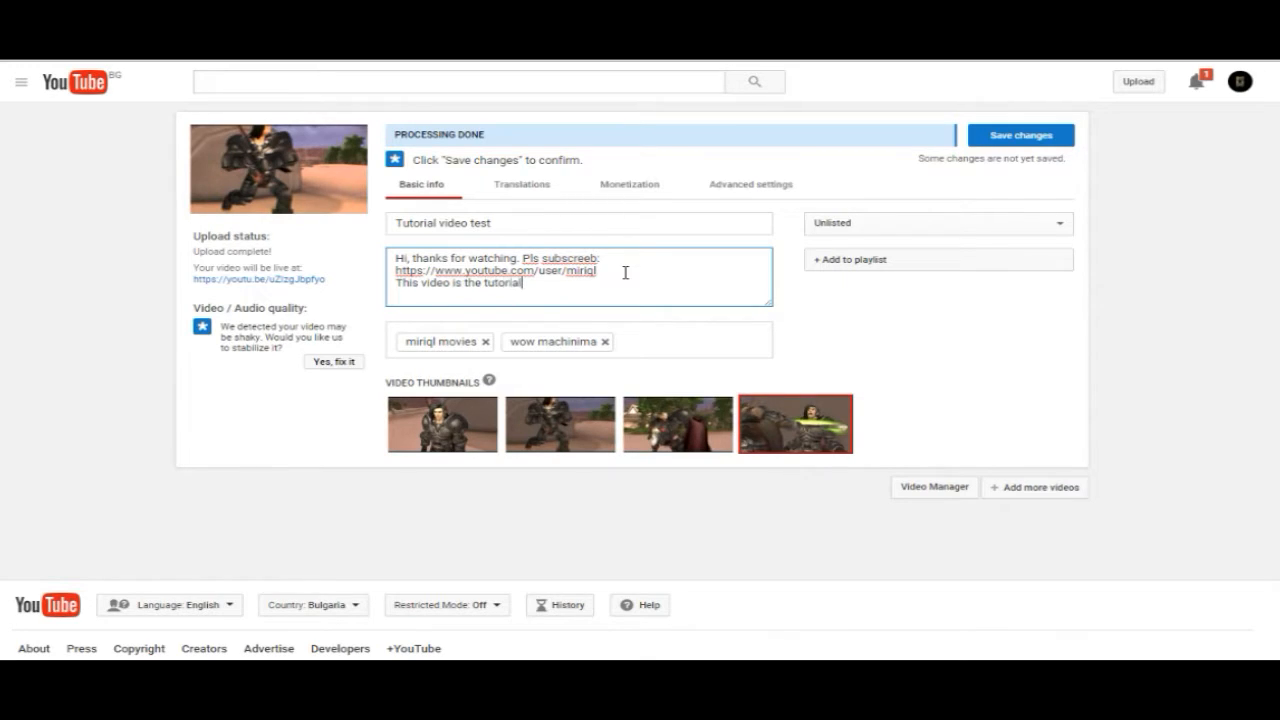
type(" video that we did in the tutorial video")
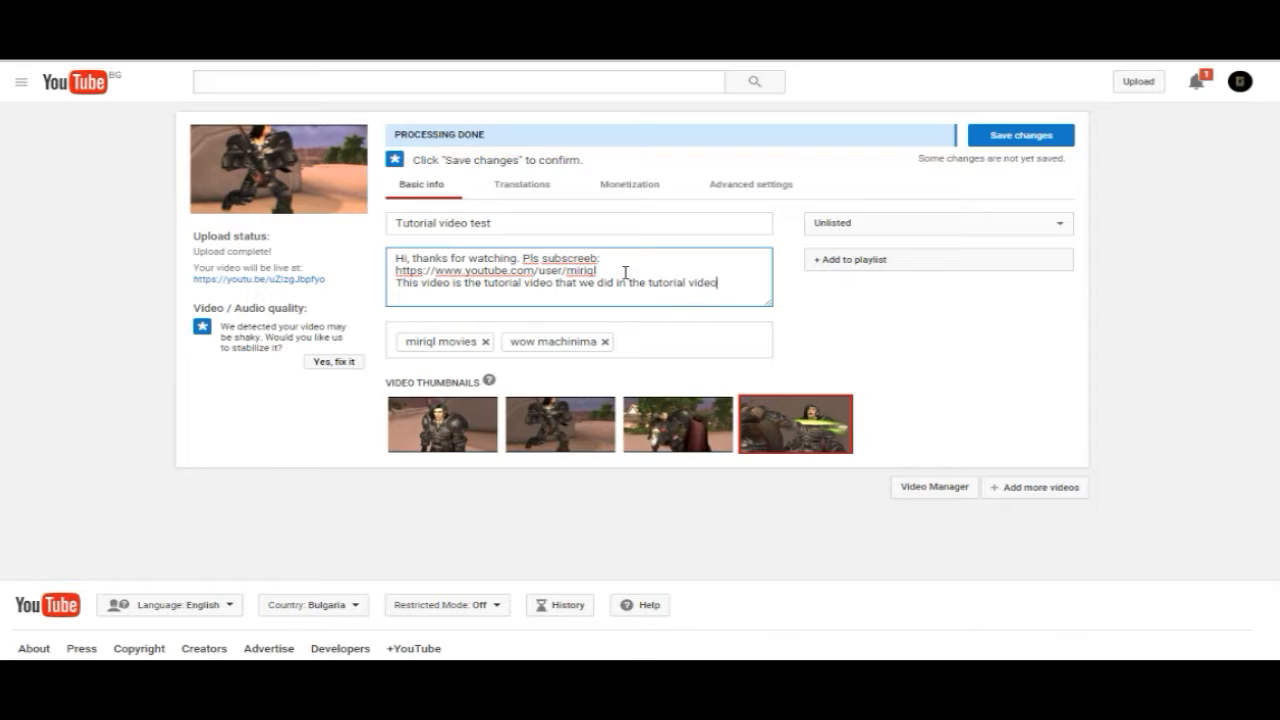
type(".")
left_click(518, 282)
double_click(518, 282)
key("BackSpace")
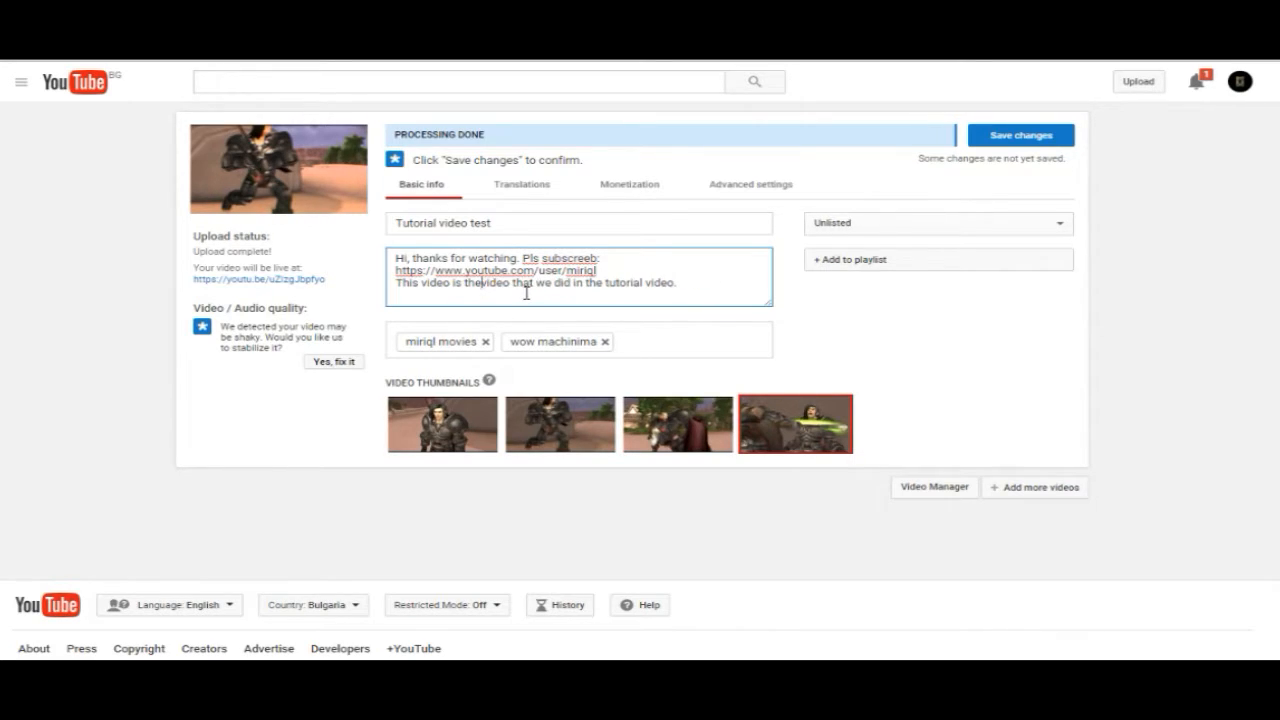
left_click(735, 295)
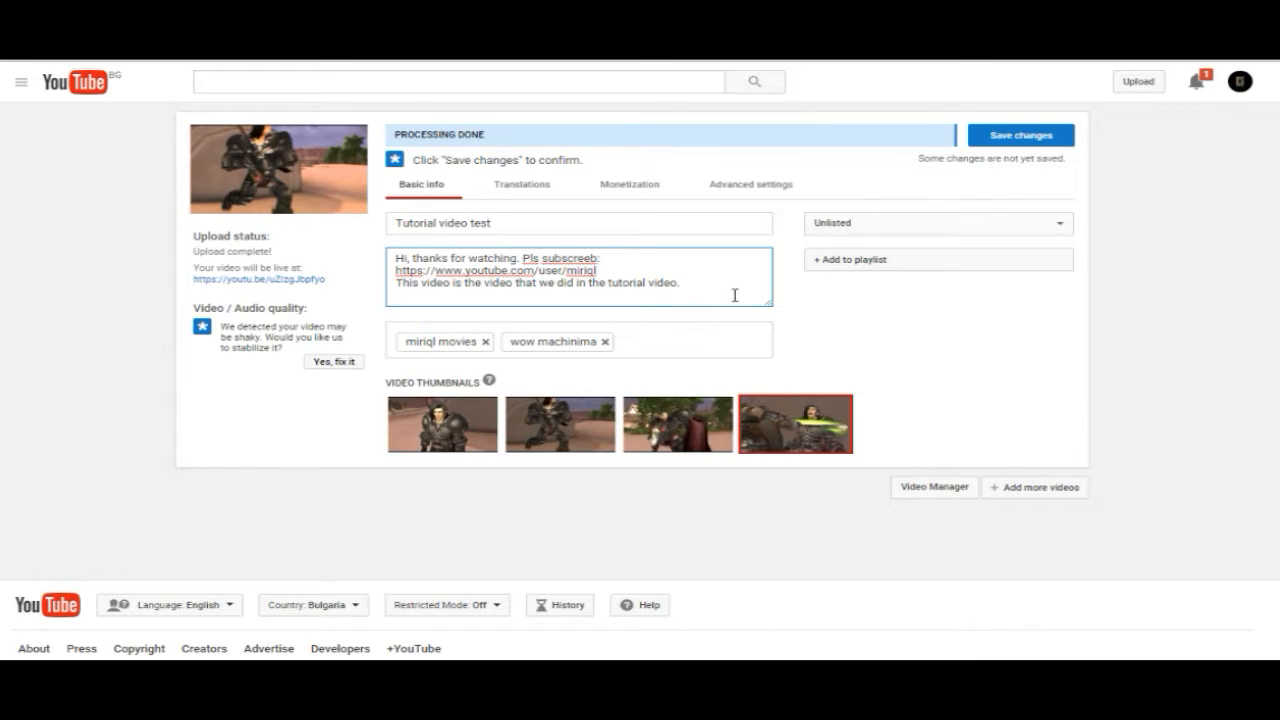
After a blank line, add "Links to my other stuff: Preferably playlists" and "Social media twatter feisbook" as separate description lines
key("Return")
key("Return")
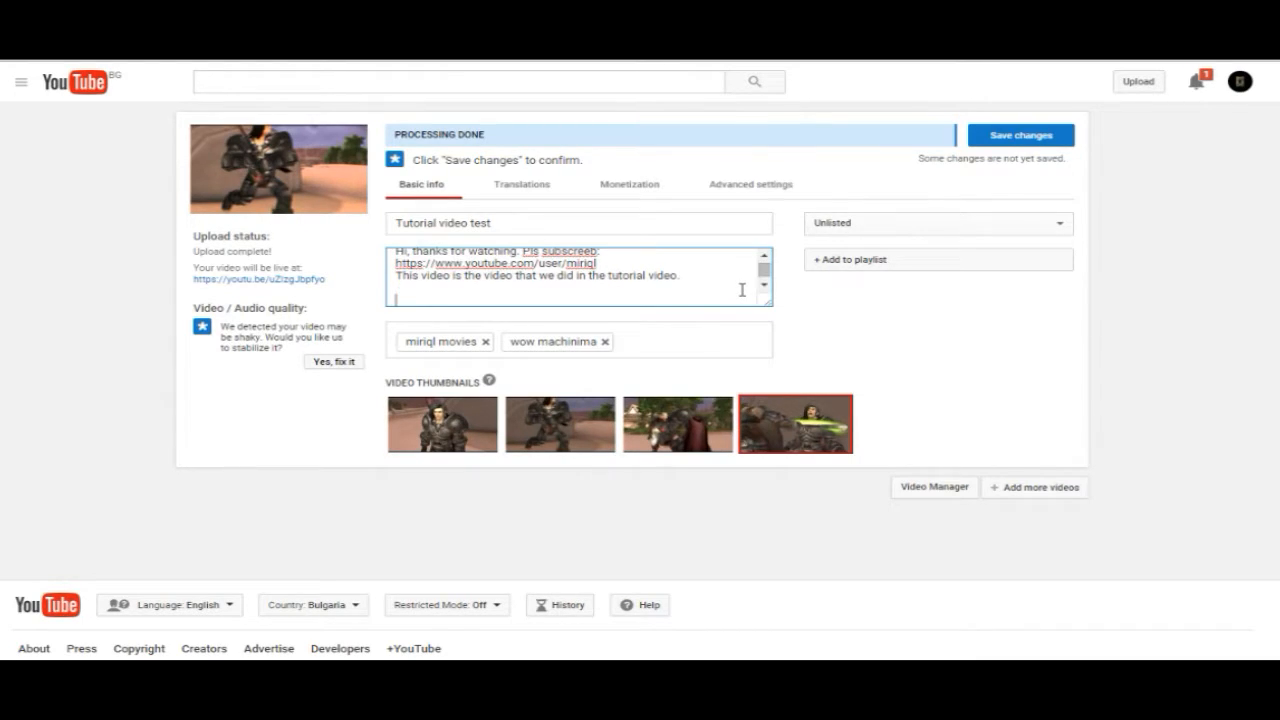
type("Links to my other stuff")
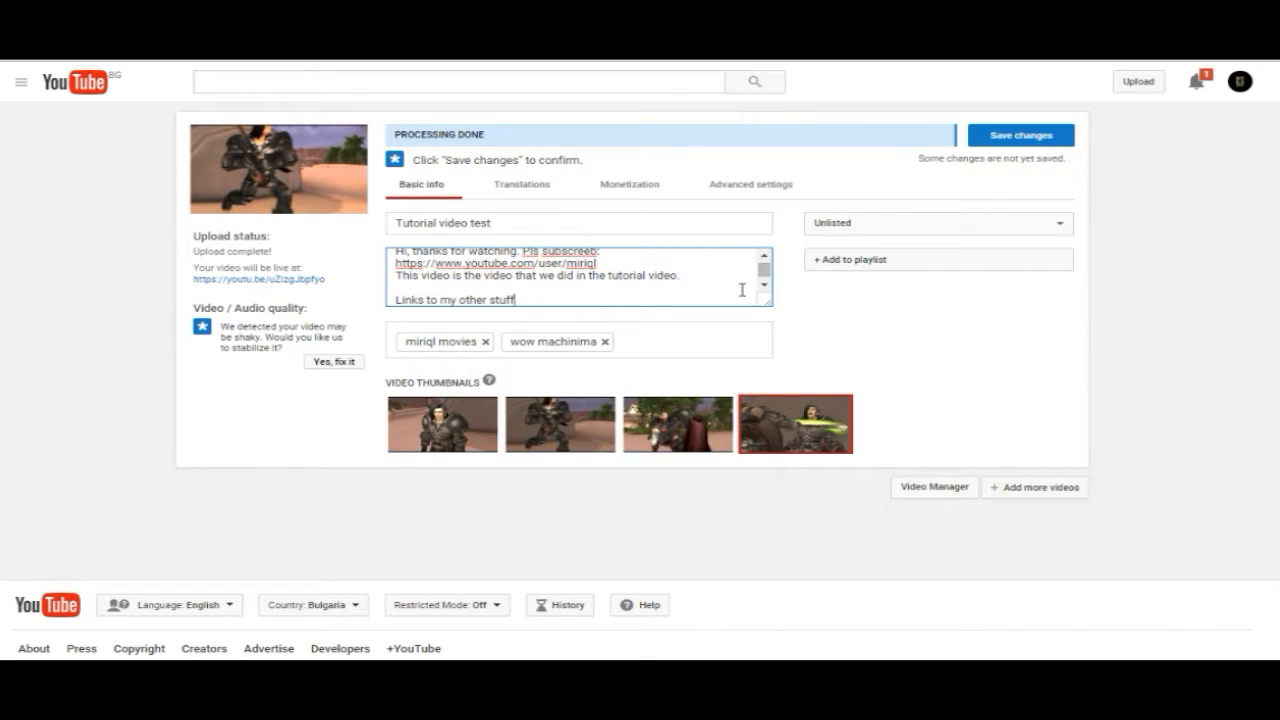
type(": Preferably playlists")
key("Return")
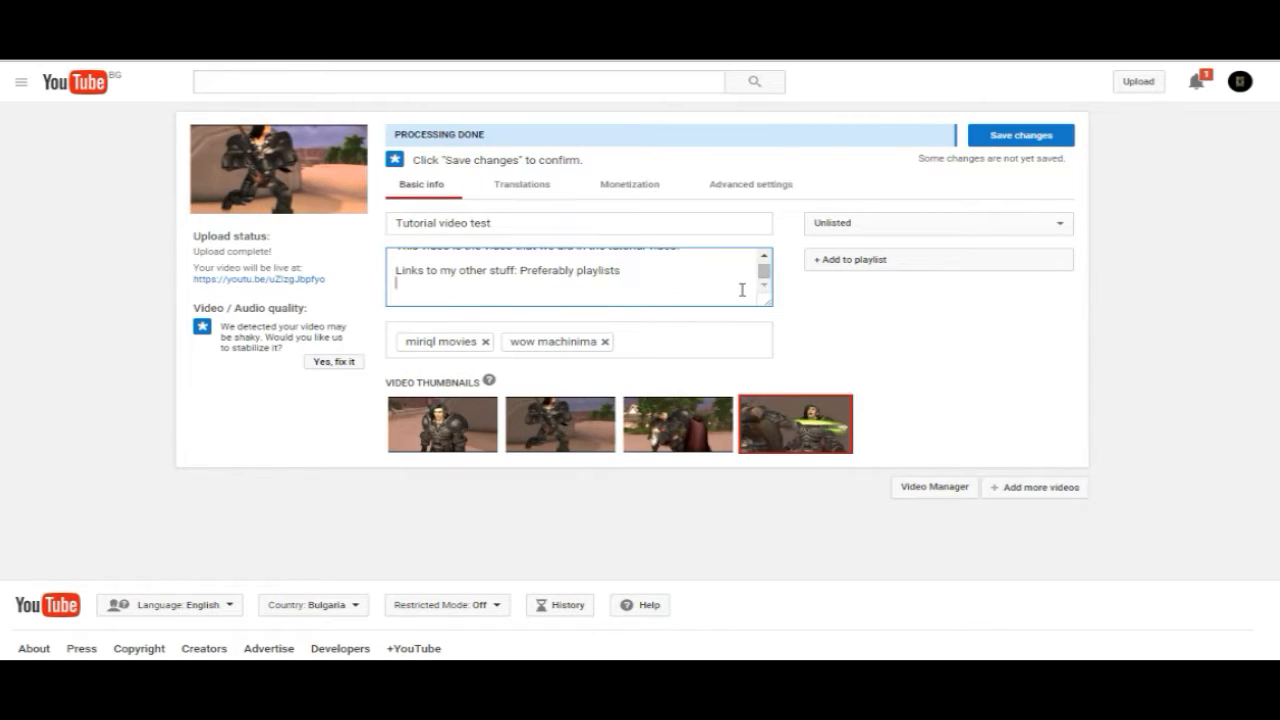
type("Sovial media twatter feisbook")
key("Return")
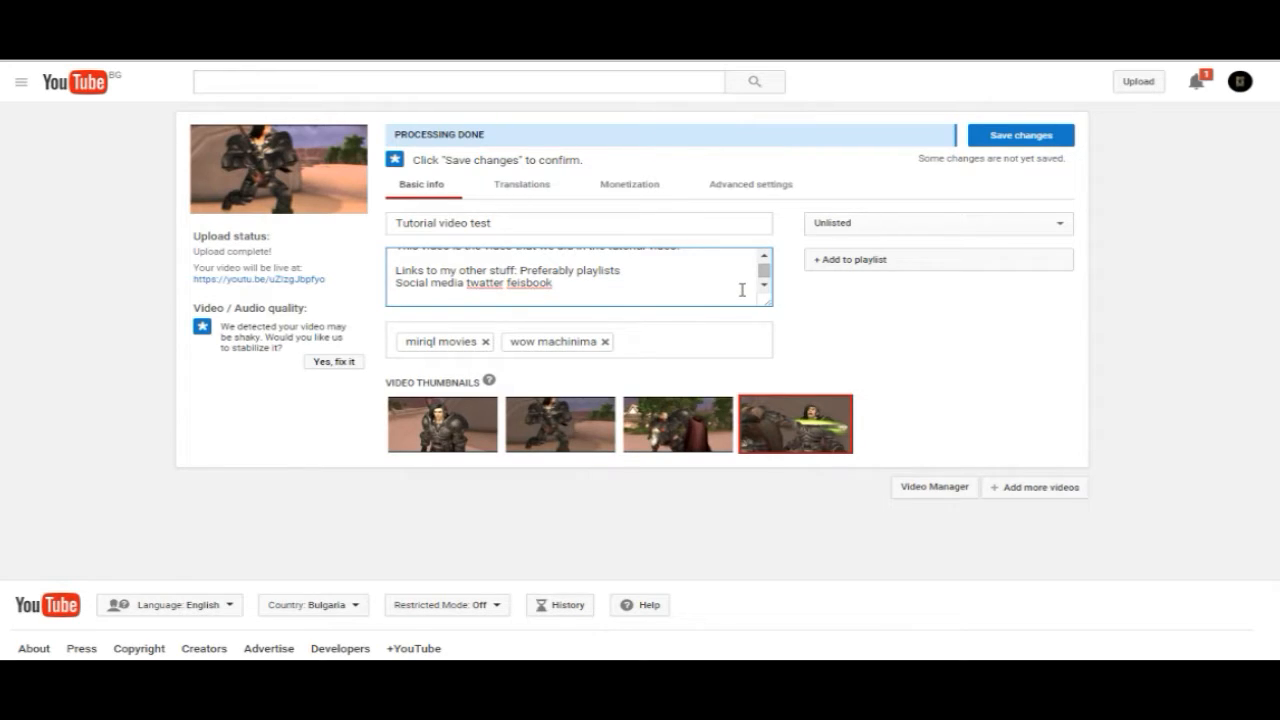
Add a special-thanks line to the description crediting the contributor for Wowmodelviewer, plus a separate line "Music I used is from epidemicsounds"
key("Return")
type("Special tha")
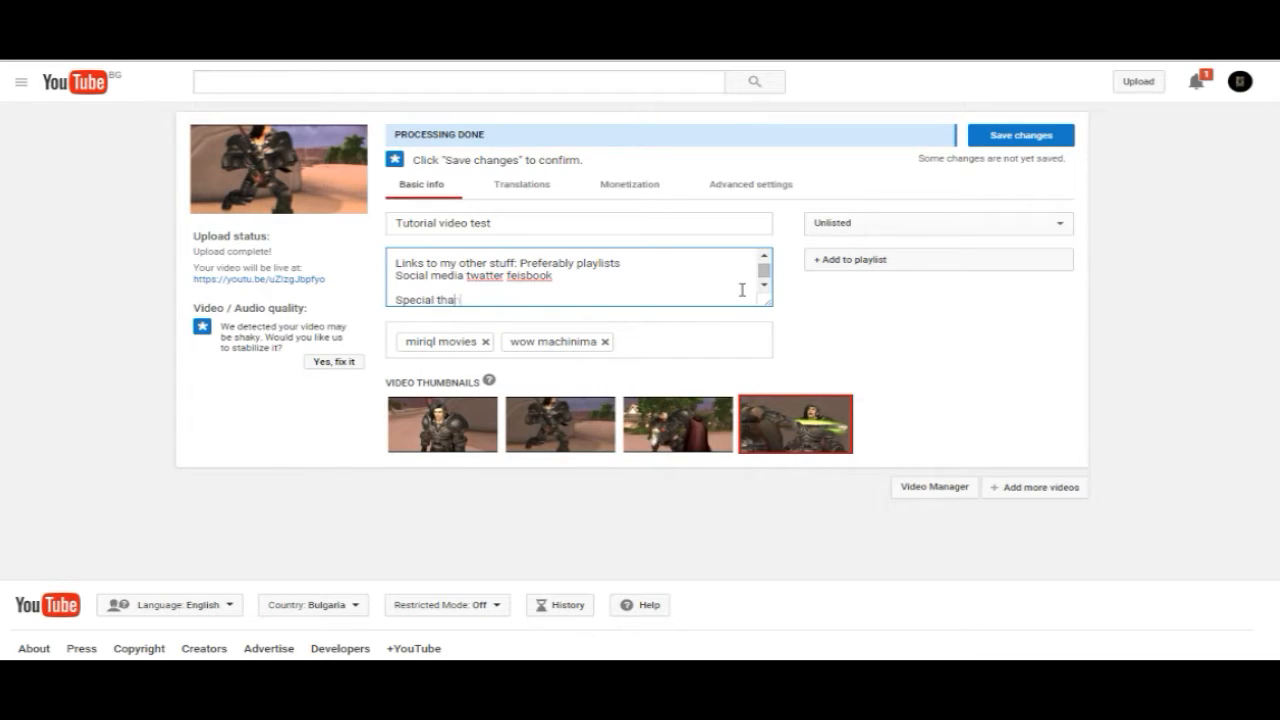
type("nks to Jeromnimo for Wowmodelviewer")
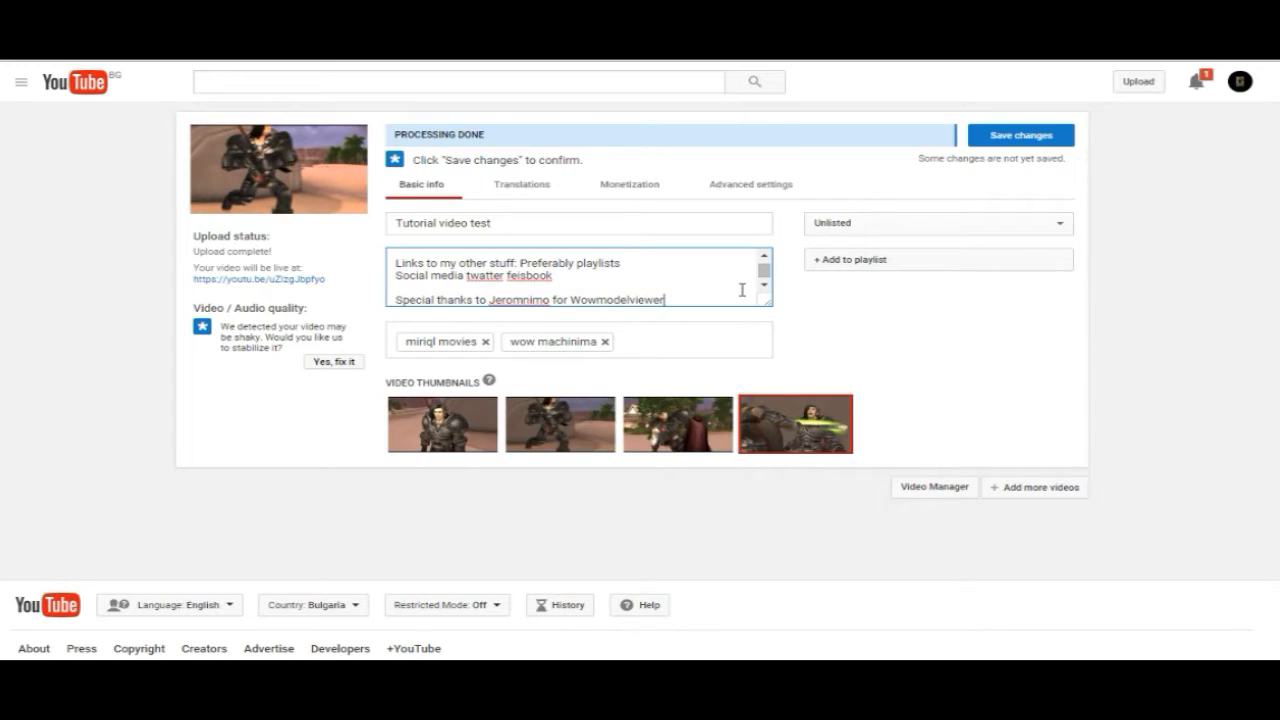
key("Return")
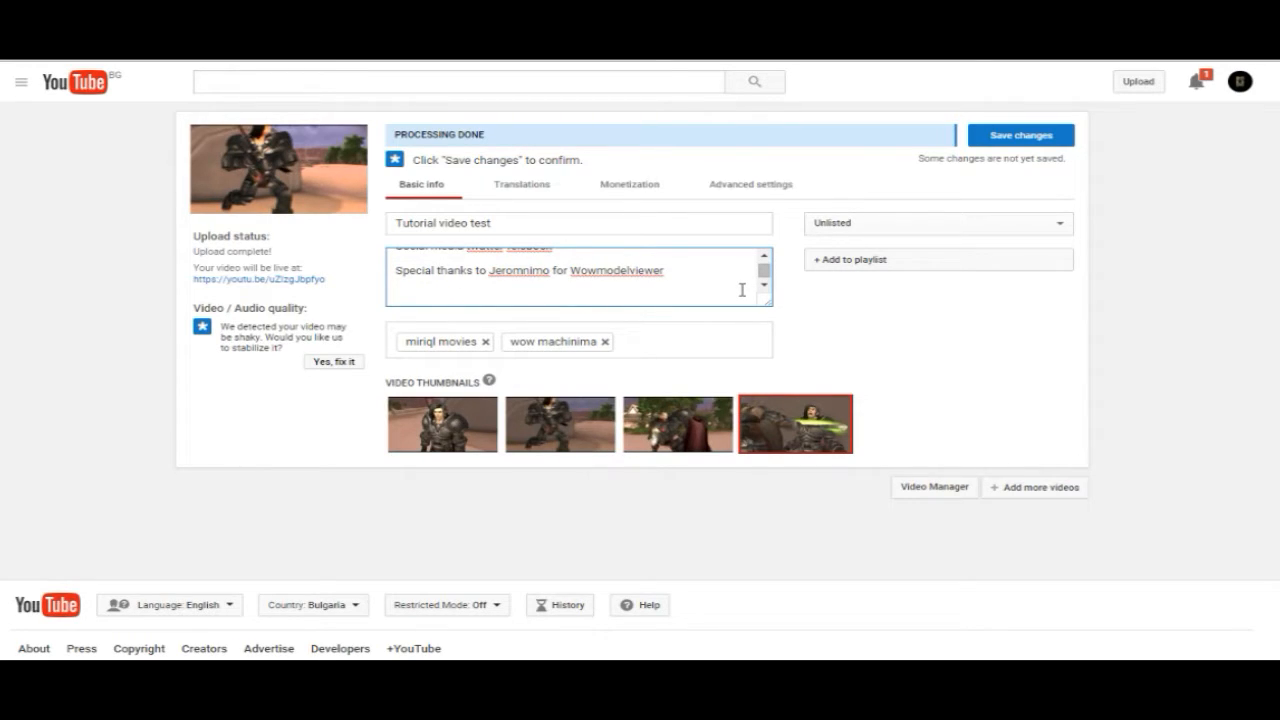
type("Music I used are from epidemicsounds")
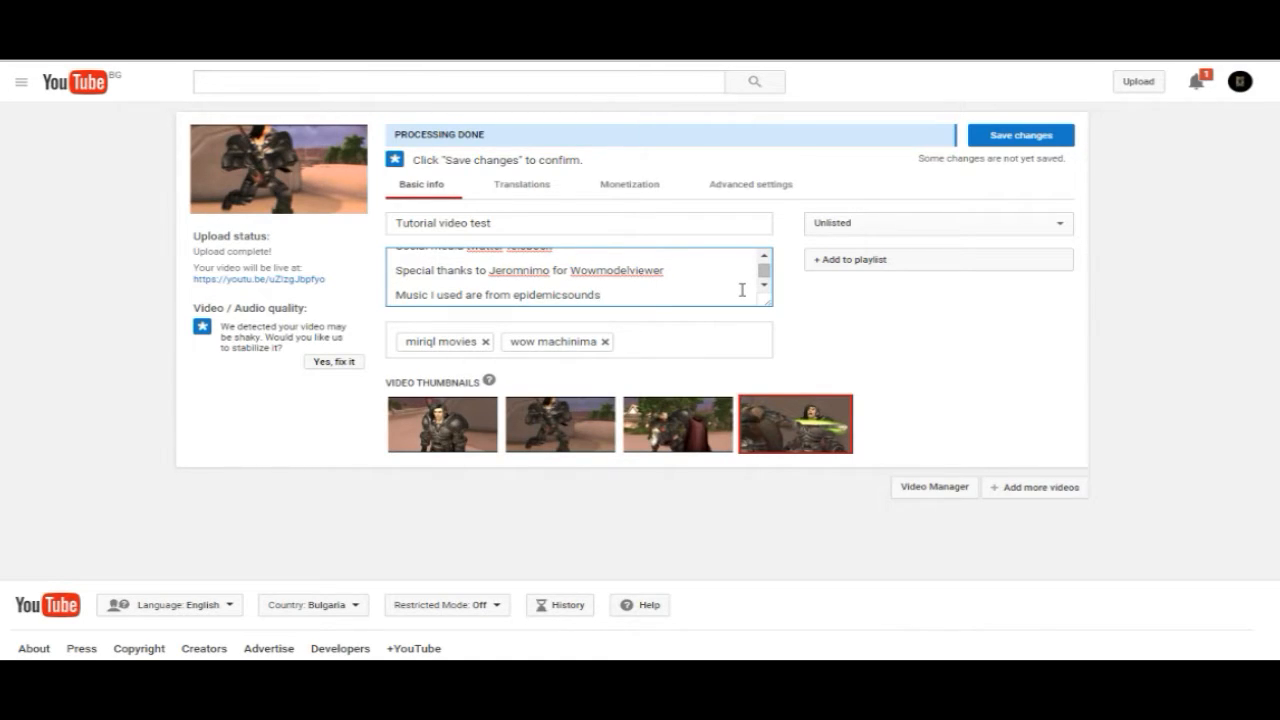
double_click(474, 295)
type("is")
left_click(611, 294)
Add the video tags "machinima", "warcraft machinima" and "deathknight"
left_click(663, 343)
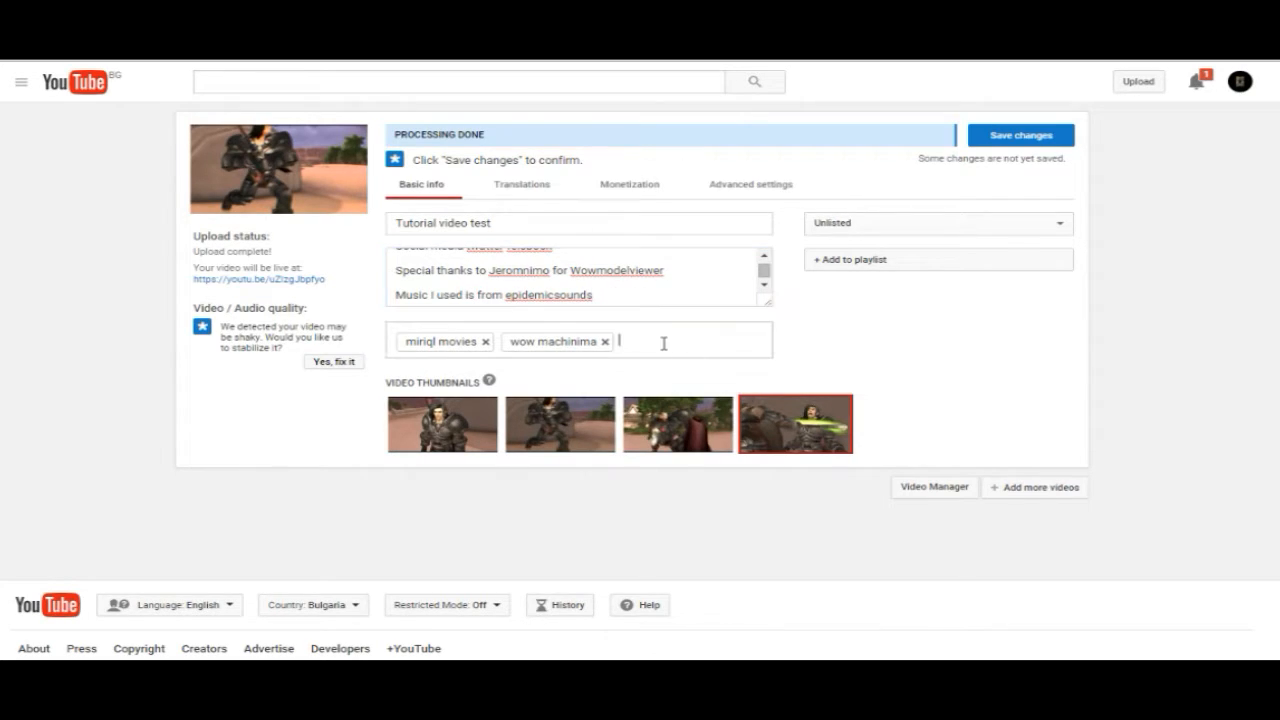
type("machinima")
key("Return")
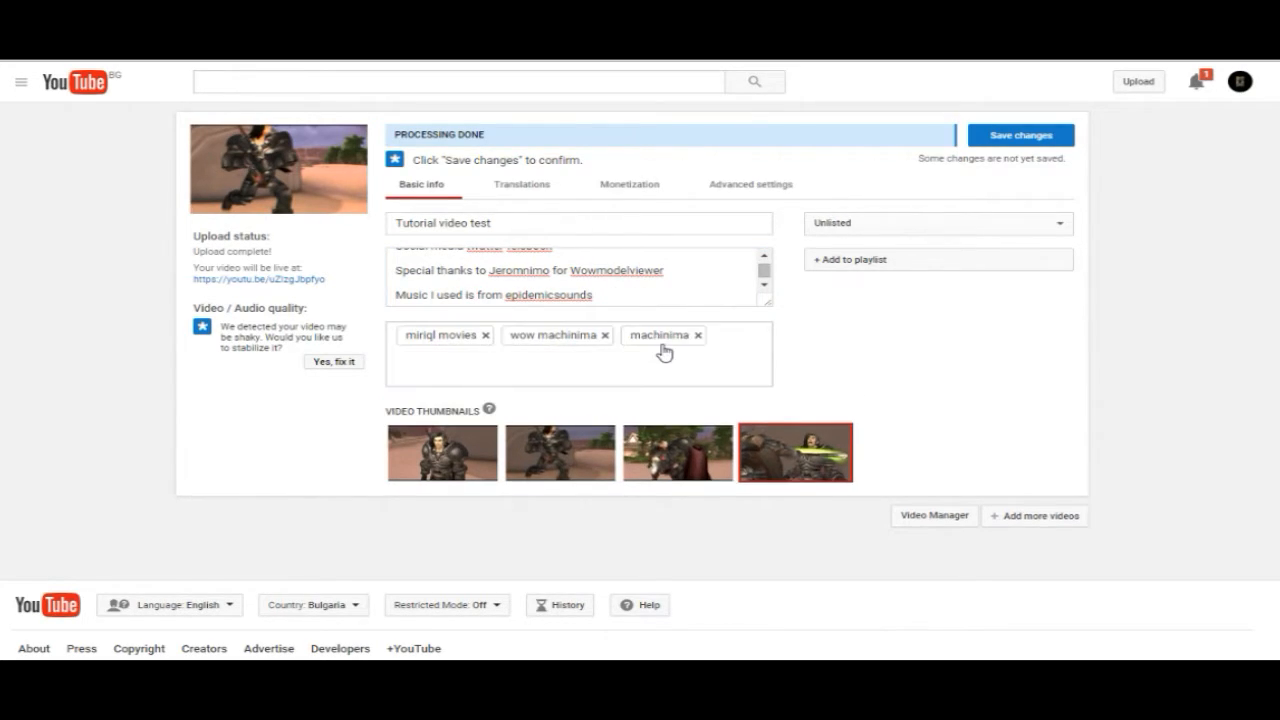
type("warcraft machinima")
key("Return")
type("deathknight")
key("Return")
Add the video tags "warrior", "cleave" and "whirlwind"
type("warrior")
key("Return")
type("cle")
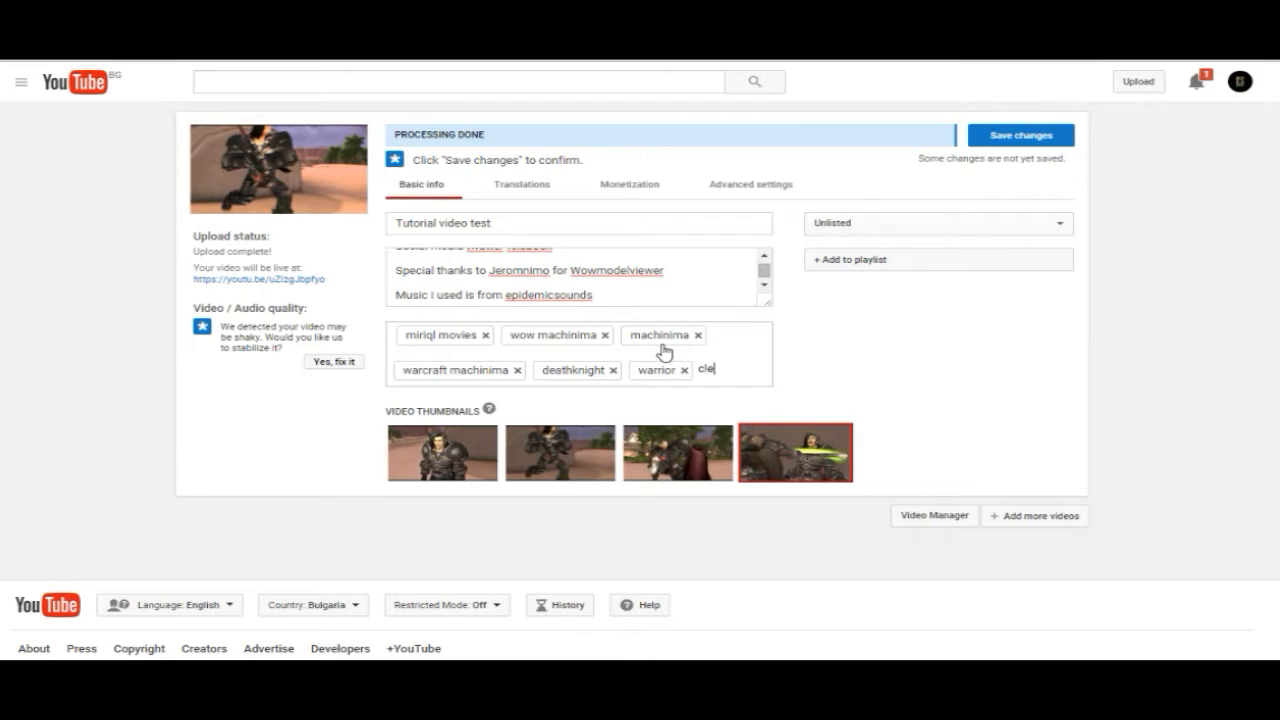
type("ave")
key("Return")
type("whirlwind")
key("Return")
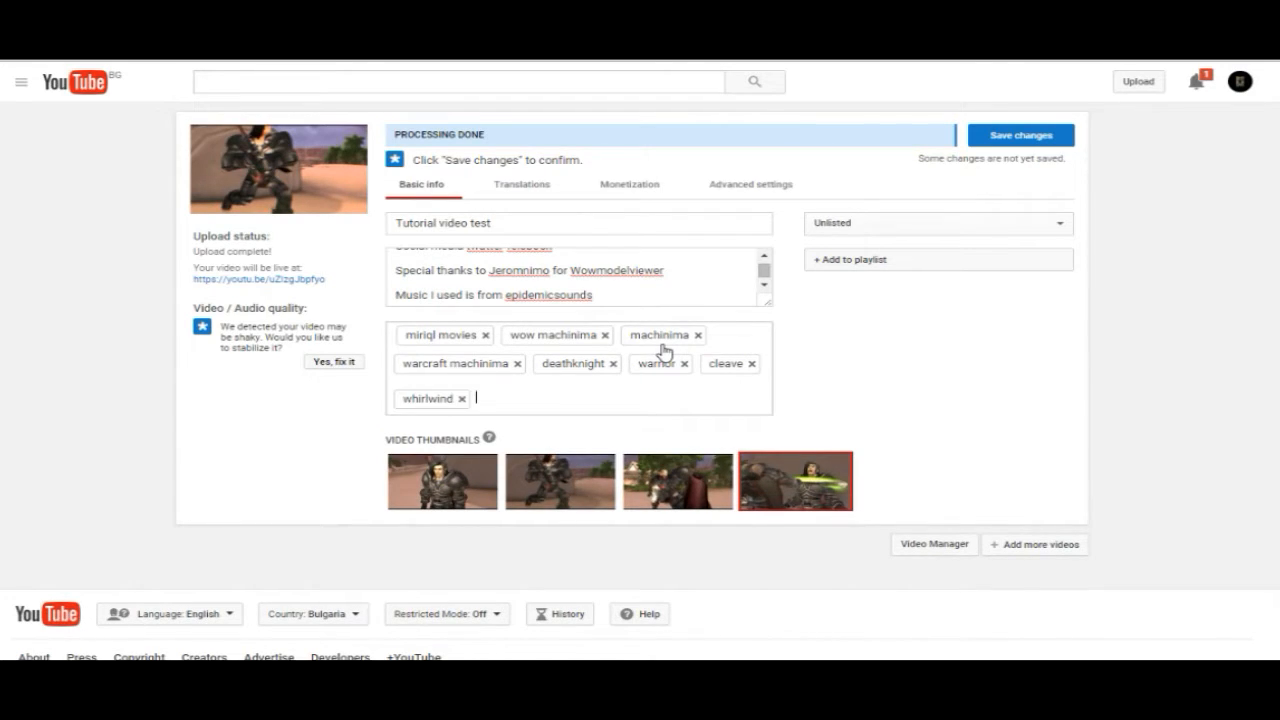
Add the character tags "tirion", "tirion fordring", "admiral" and "admiral taylor"
type("tirion")
key("Return")
type("tirion for")
key("comma")
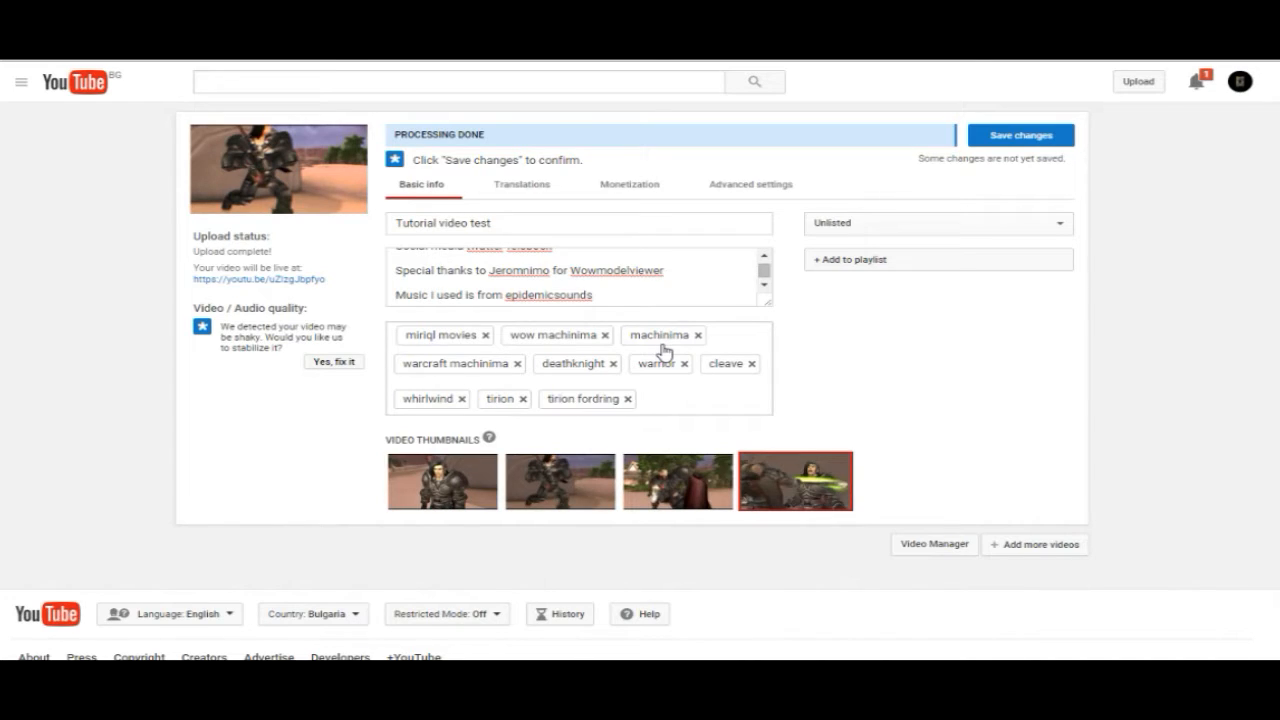
type("admiral")
key("comma")
type("admiral")
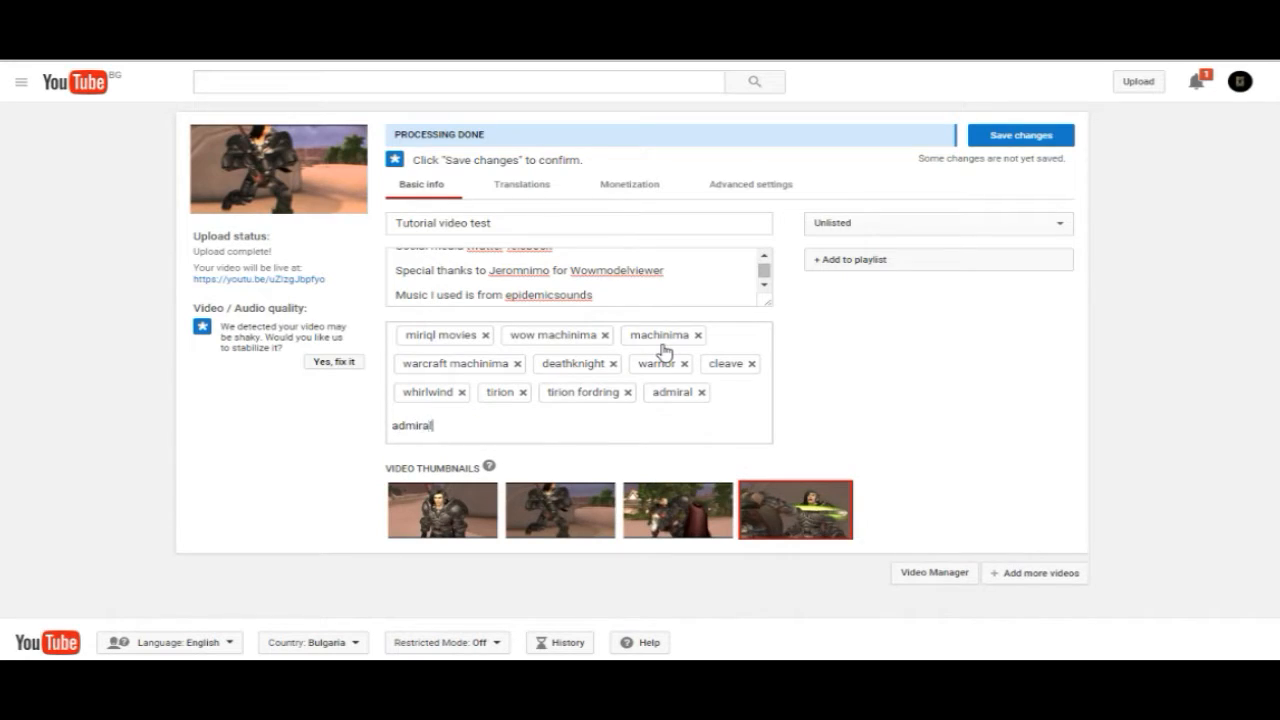
type(" taylor")
key("comma")
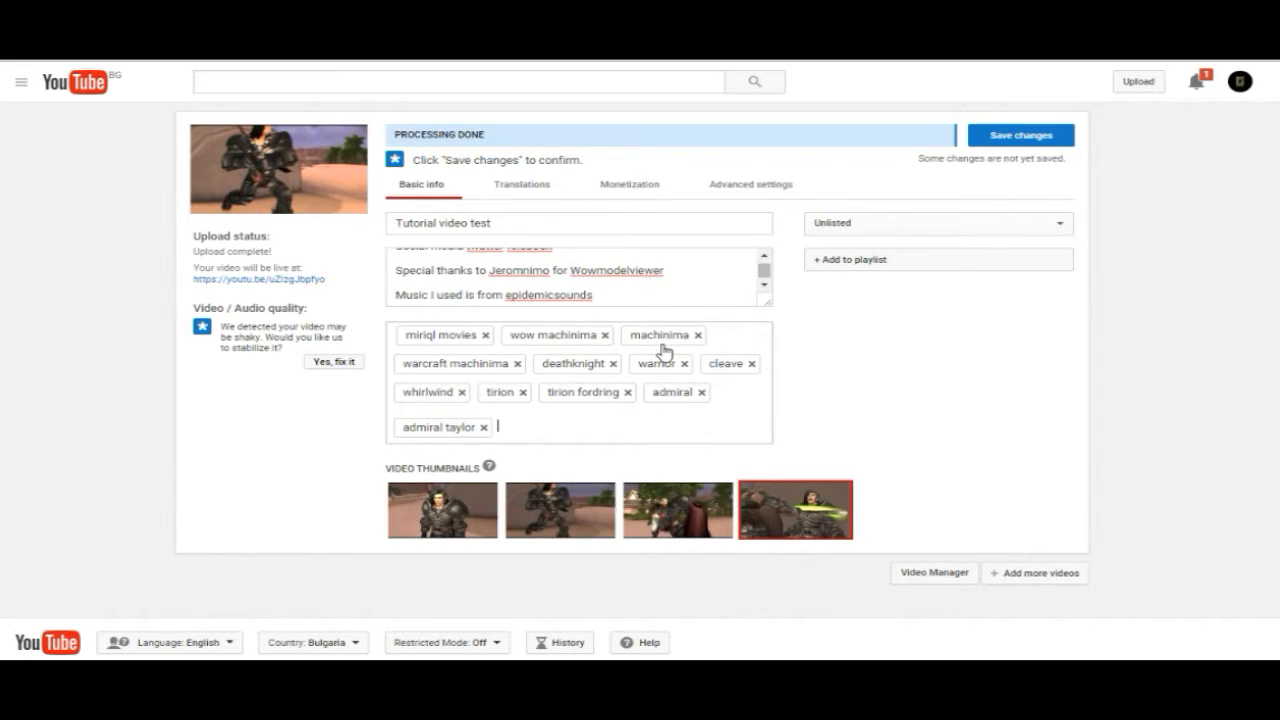
Add the tags "epic fight", "fighting scene", "fighting machinima" and "epic machinima"
type("epic fight")
key("comma")
type("fighting scene")
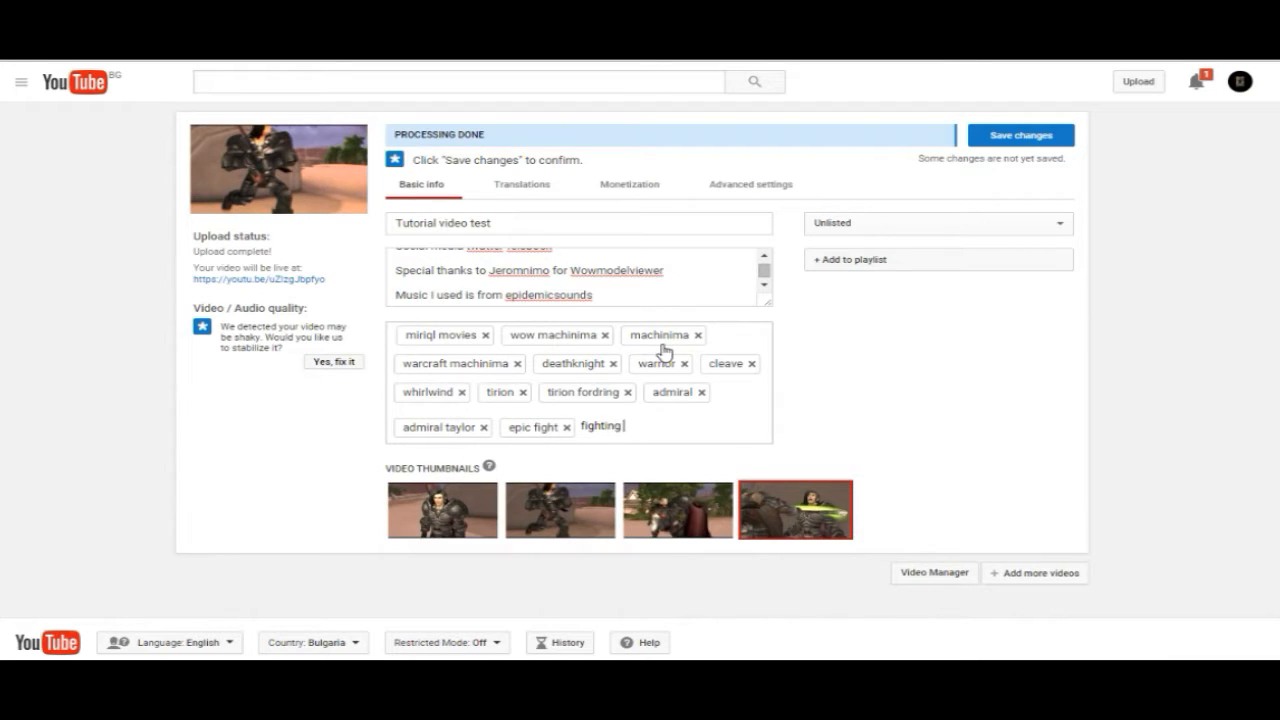
key("comma")
type("fighting machinima")
key("comma")
type("epic machinima")
key("comma")
Append "(WoW Machinima)" to the video title
left_click(548, 220)
type("(WoW Machinima)")
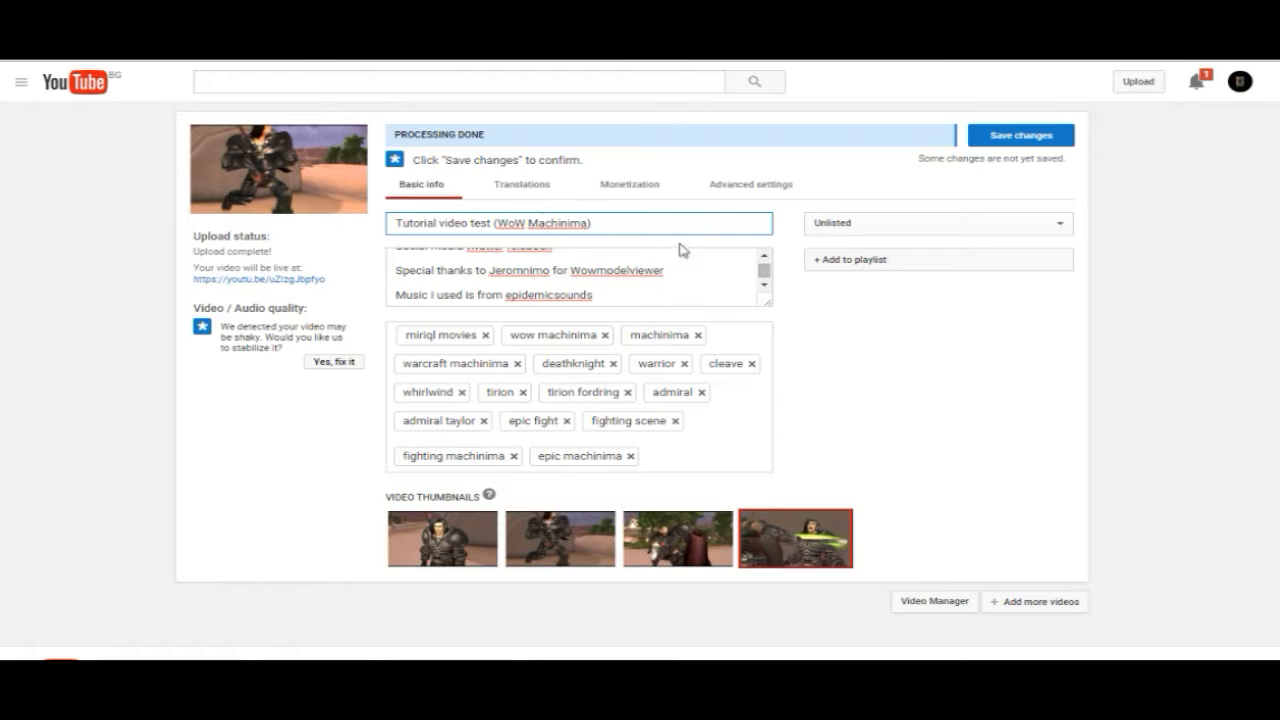
left_click(850, 261)
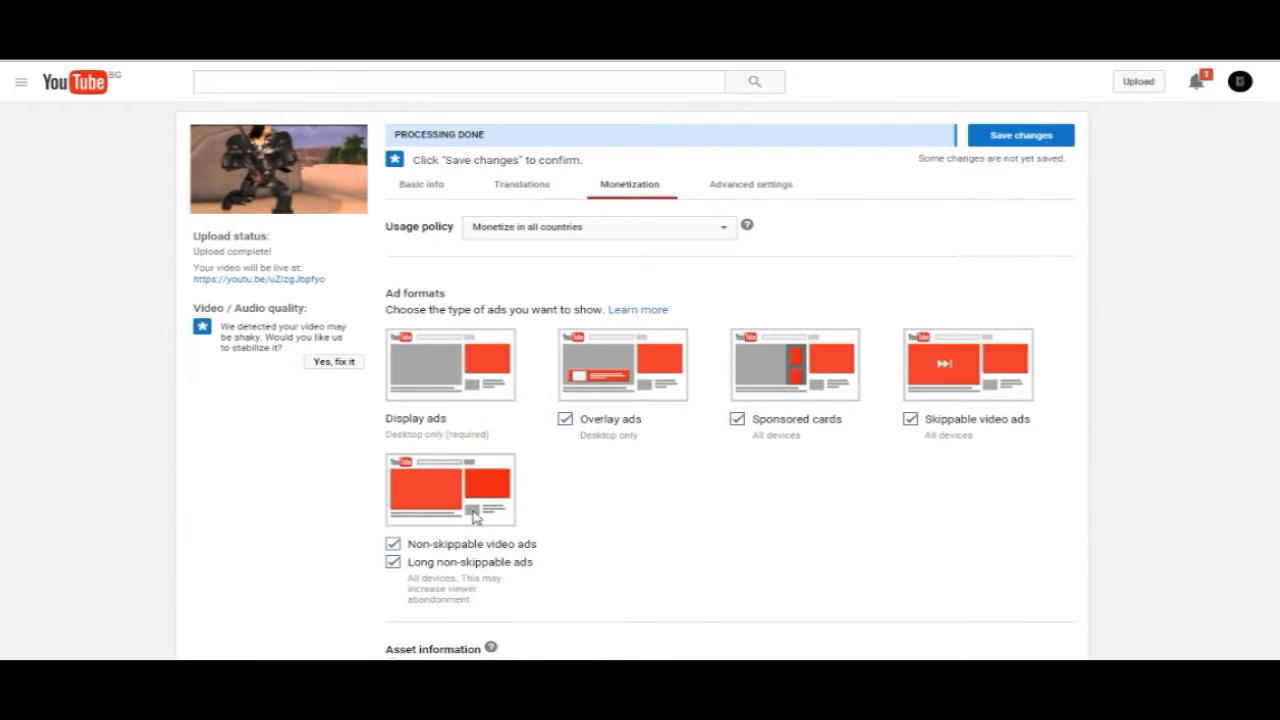
Turn off non-skippable, skippable, sponsored-card and overlay ads in the video's monetization settings and save the changes
left_click(393, 544)
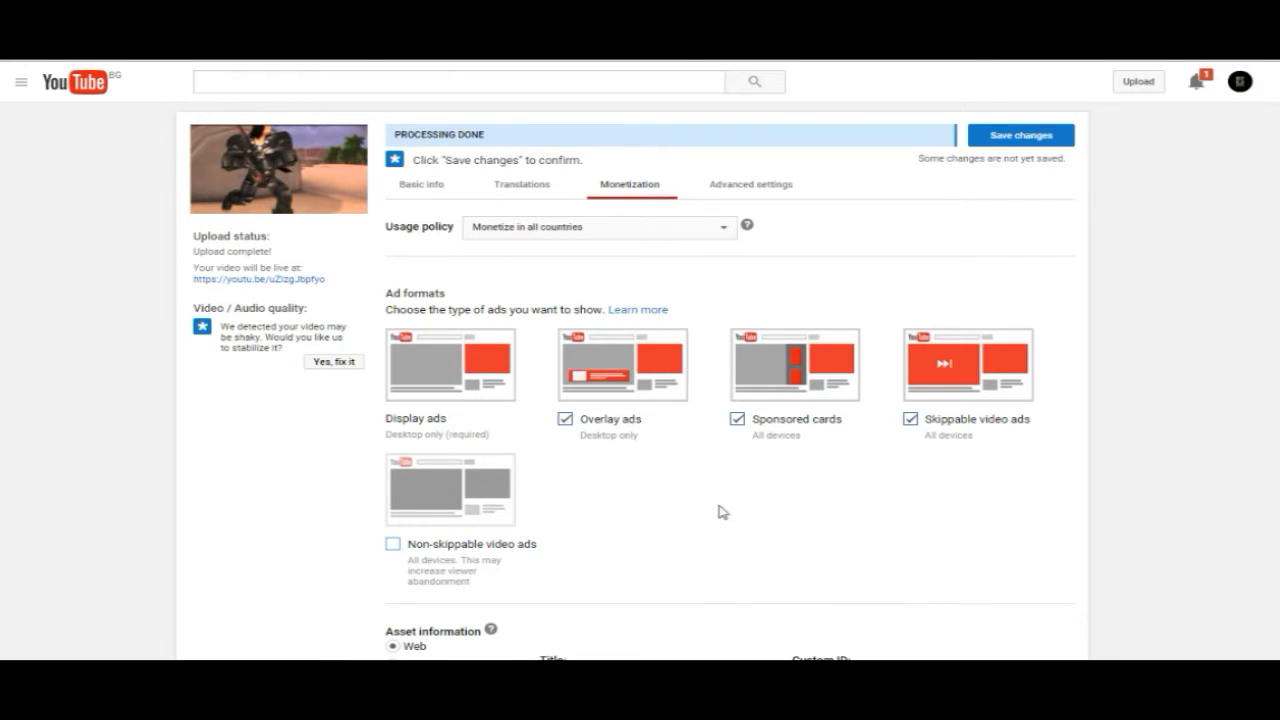
left_click(910, 419)
left_click(737, 420)
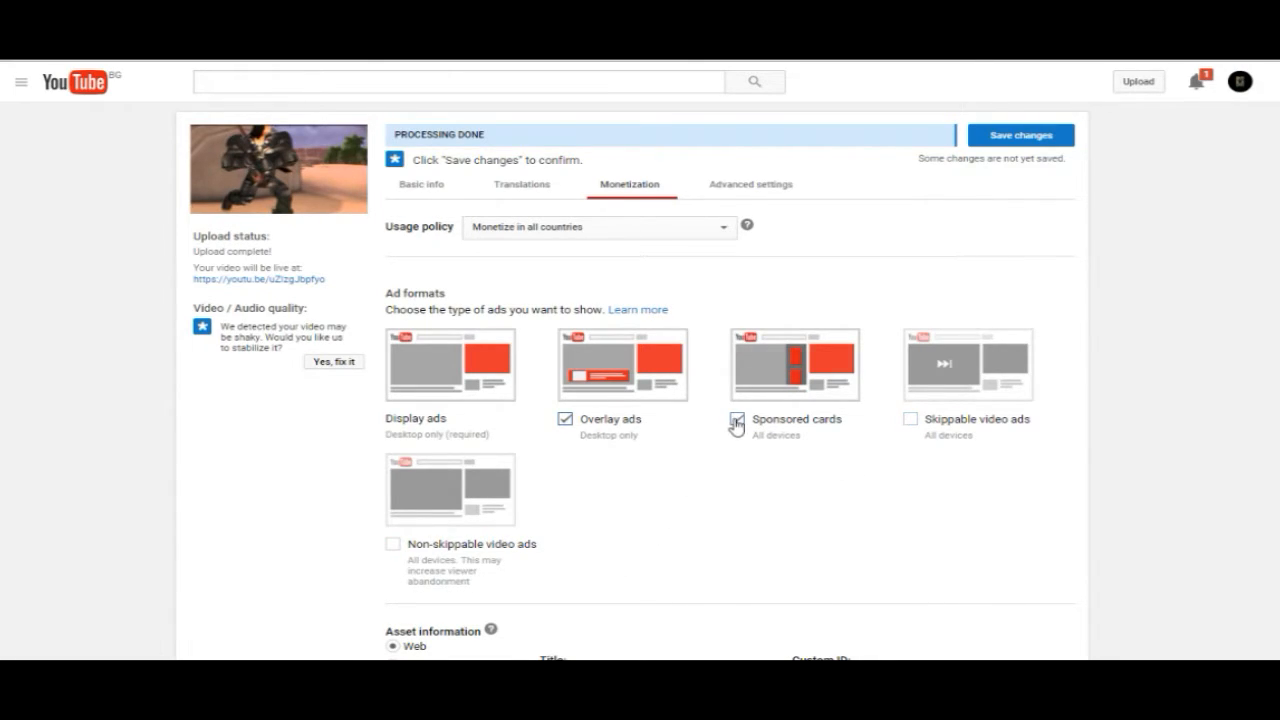
left_click(565, 420)
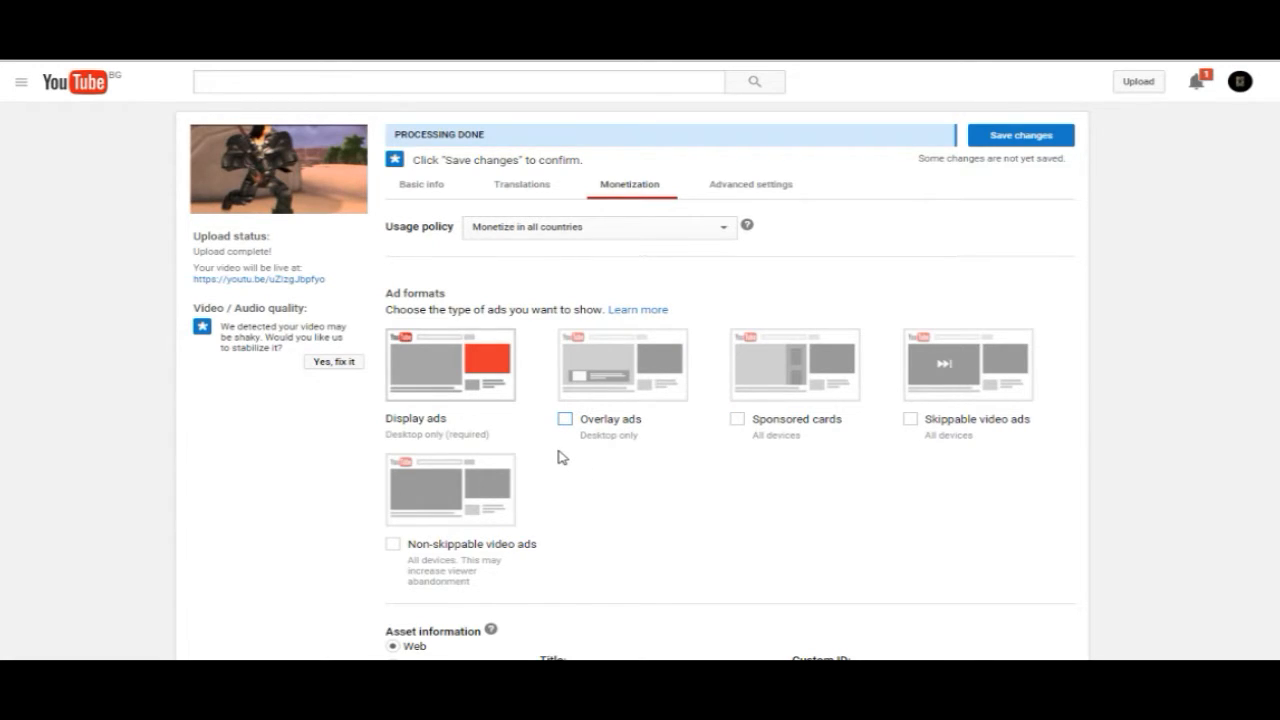
scroll(657, 451, "down", 2)
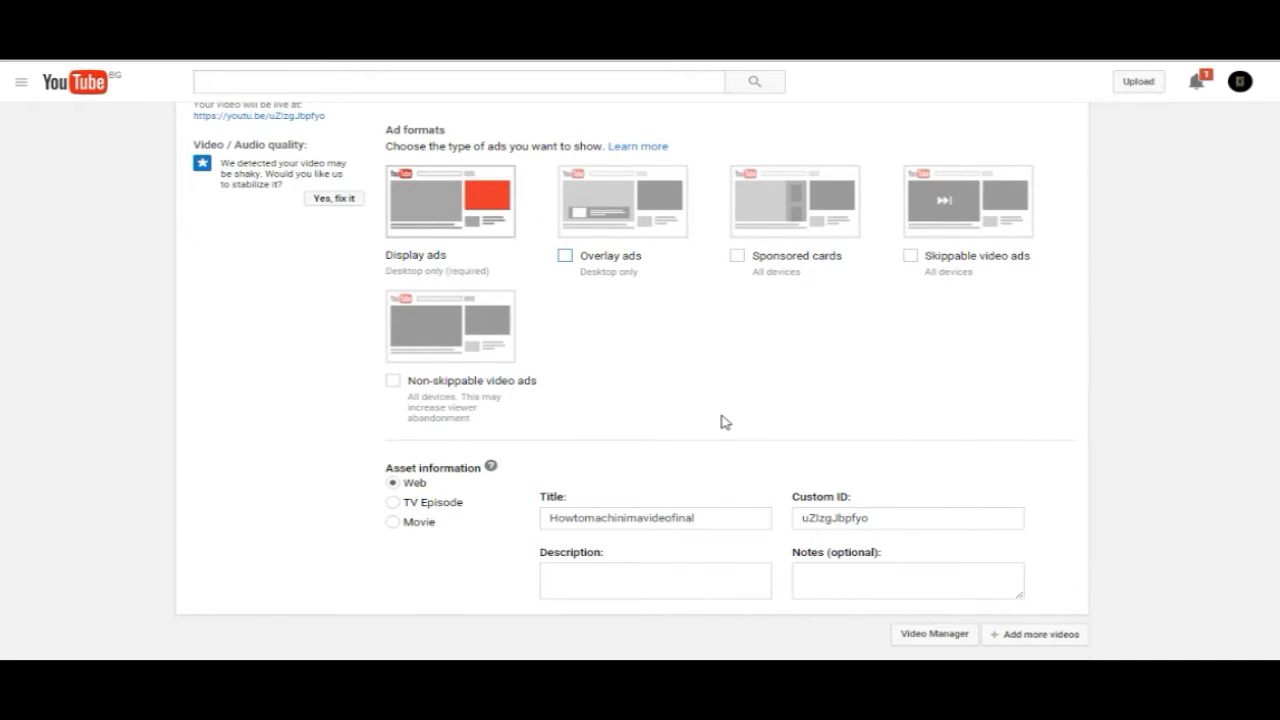
scroll(757, 437, "up", 2)
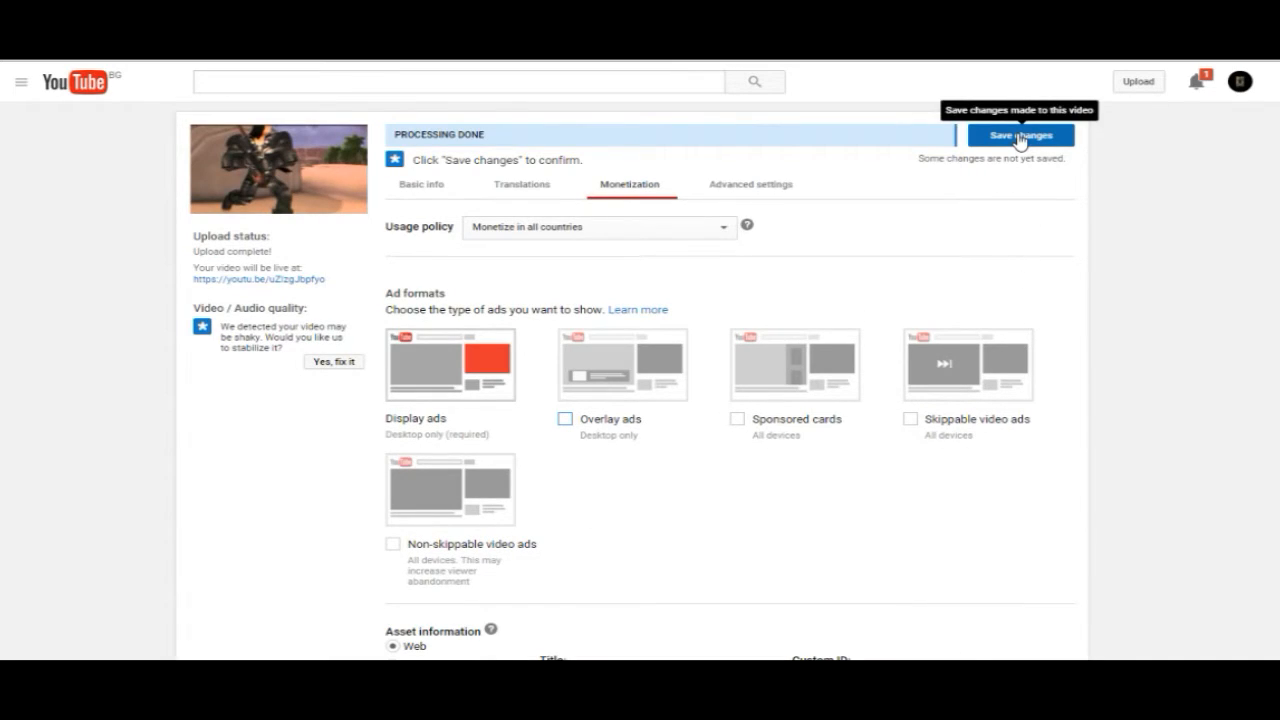
left_click(1020, 138)
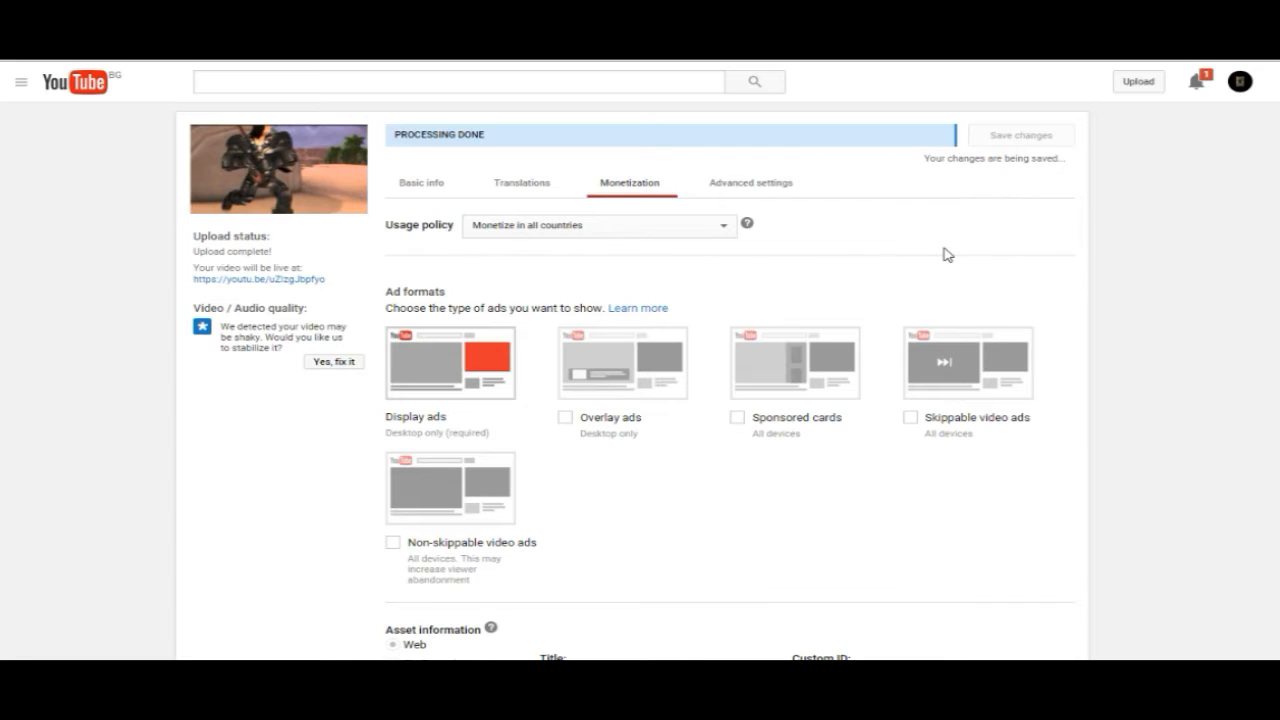
Look through the available usage policies for monetizing the video
left_click(729, 228)
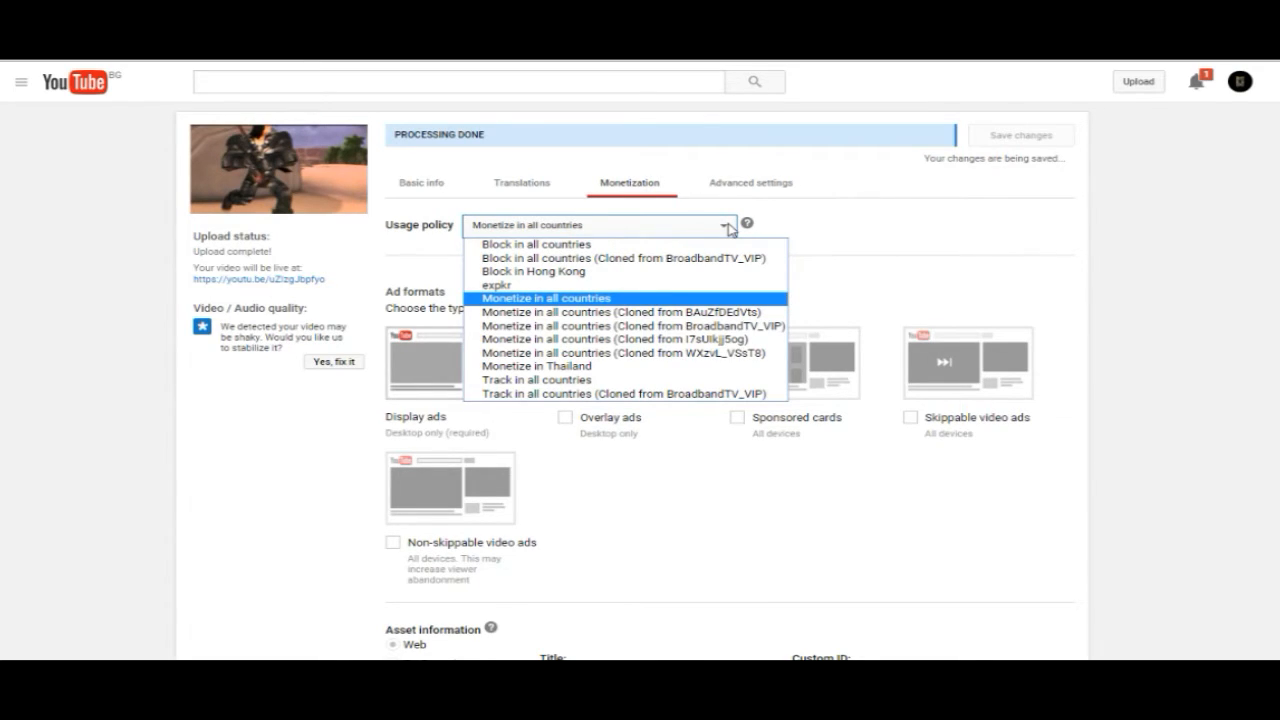
left_click(913, 241)
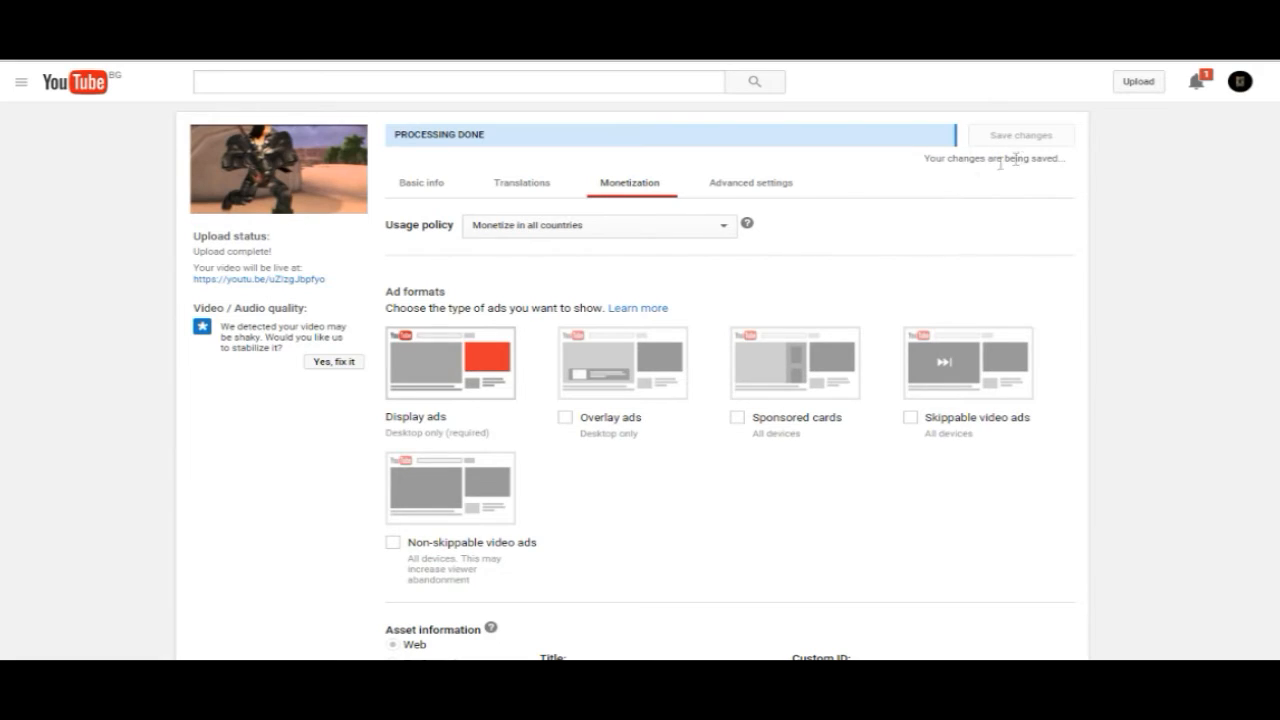
left_click(450, 188)
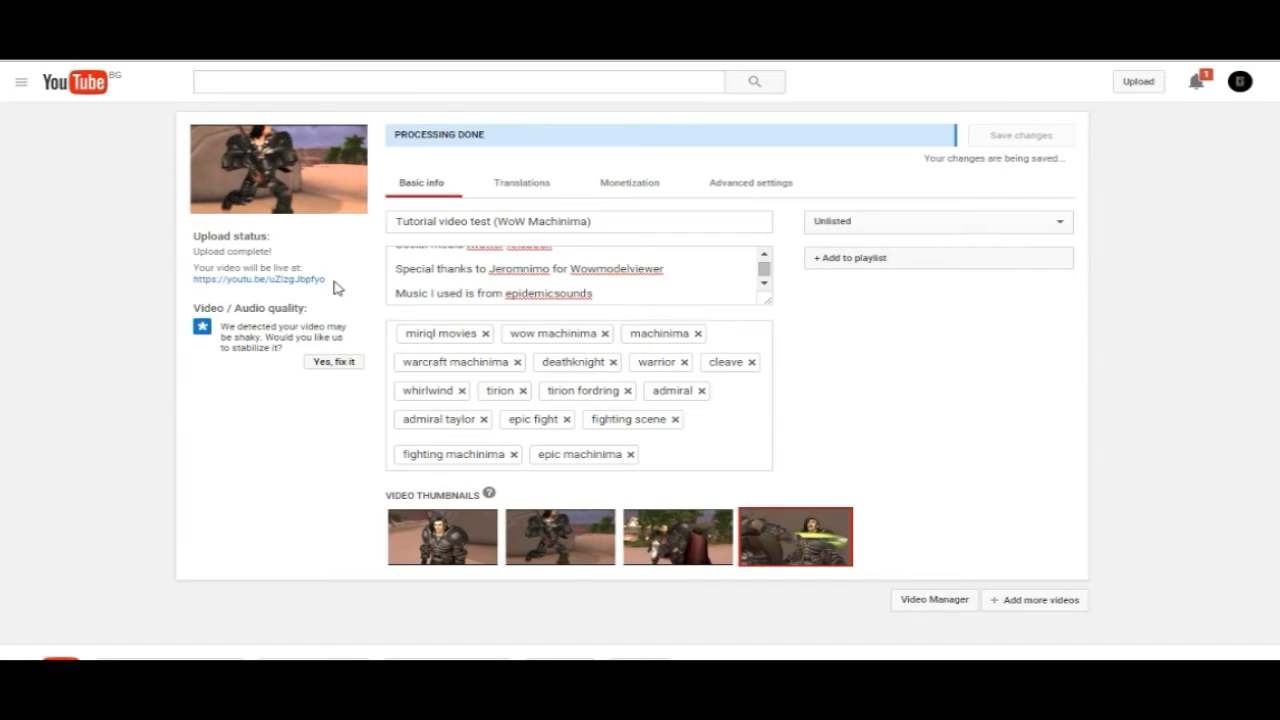
left_click_drag(336, 287, 197, 289)
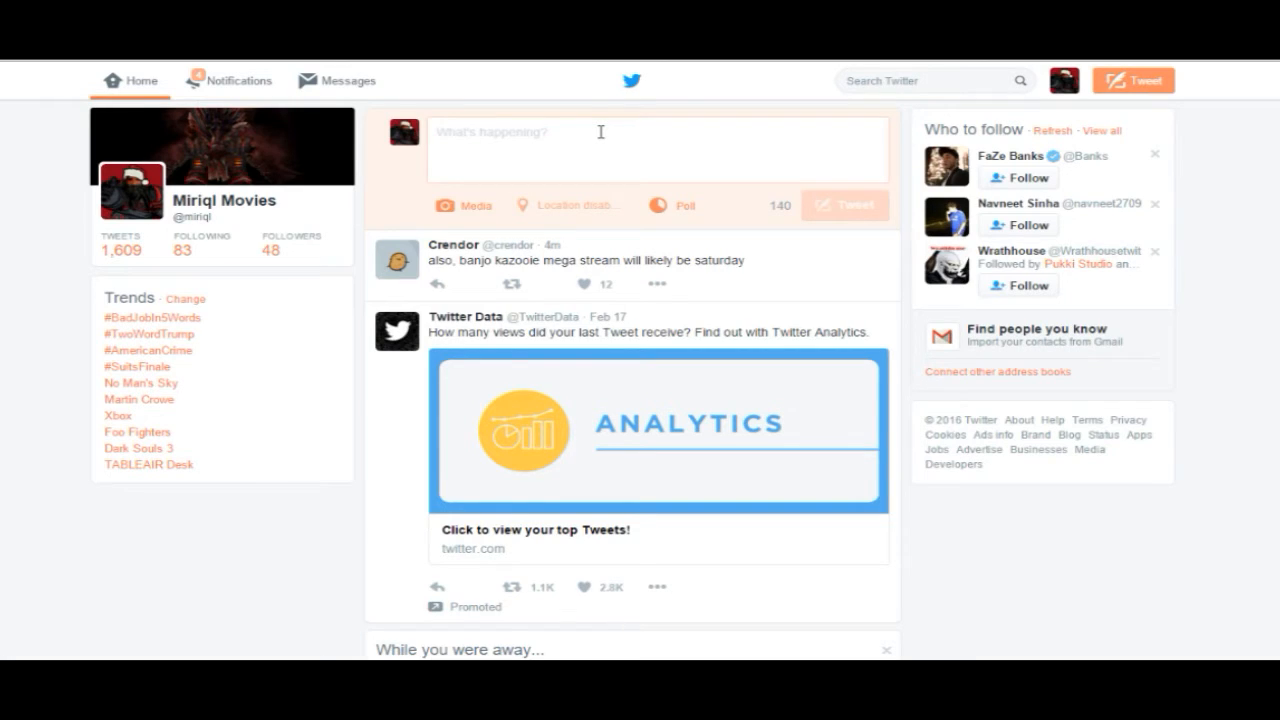
type("Hi Miriql")
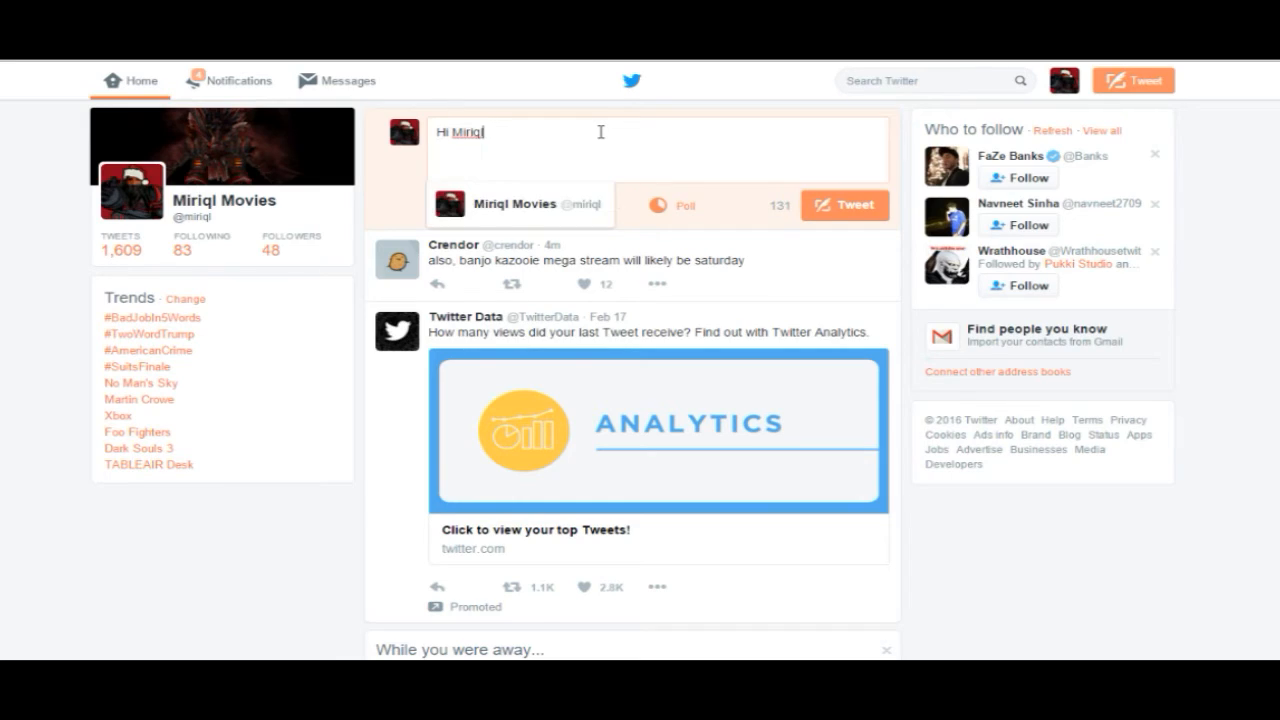
key("BackSpace")
left_click(555, 200)
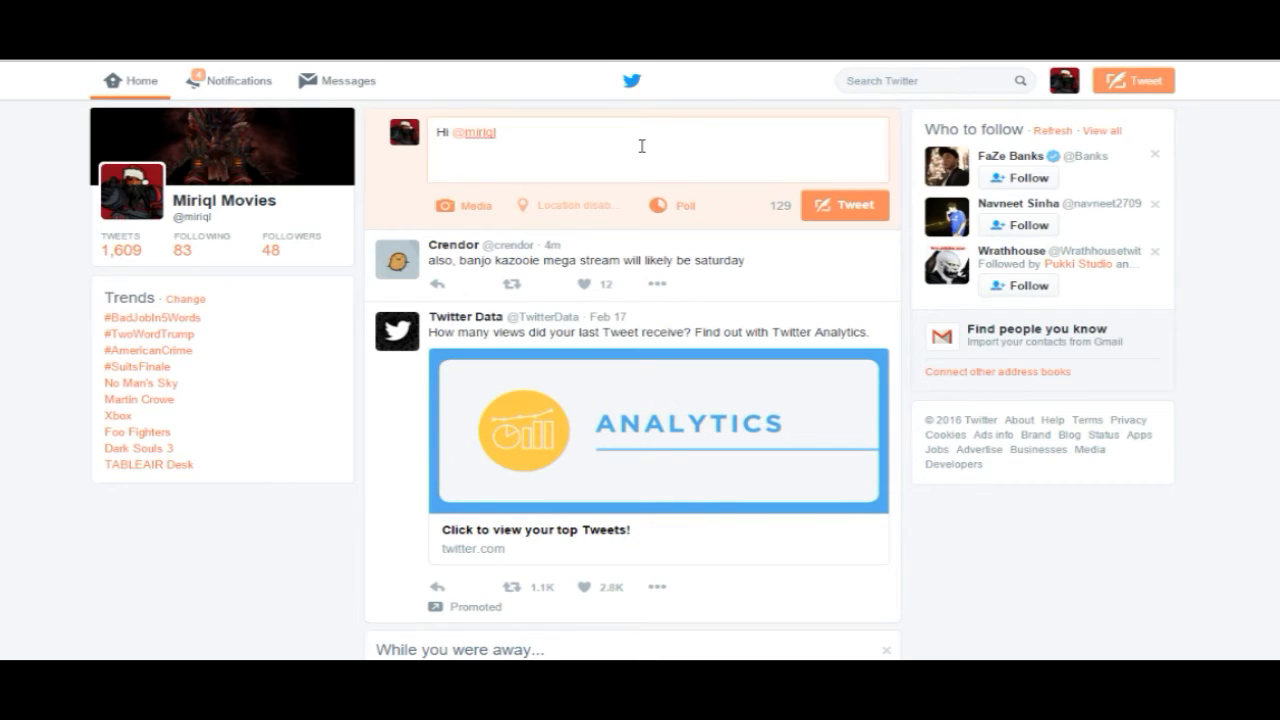
type("I did exactly what you ")
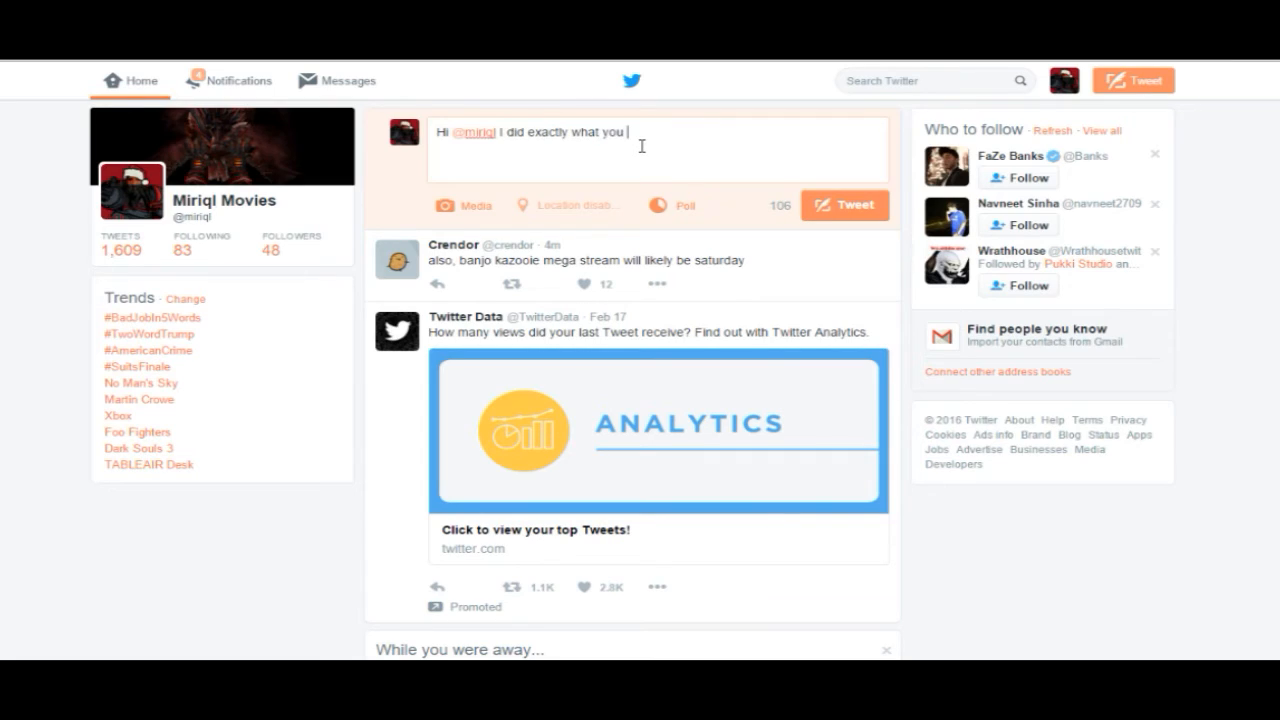
type("wanted!")
type("https://youtu.be/uZIzgJbpfyo")
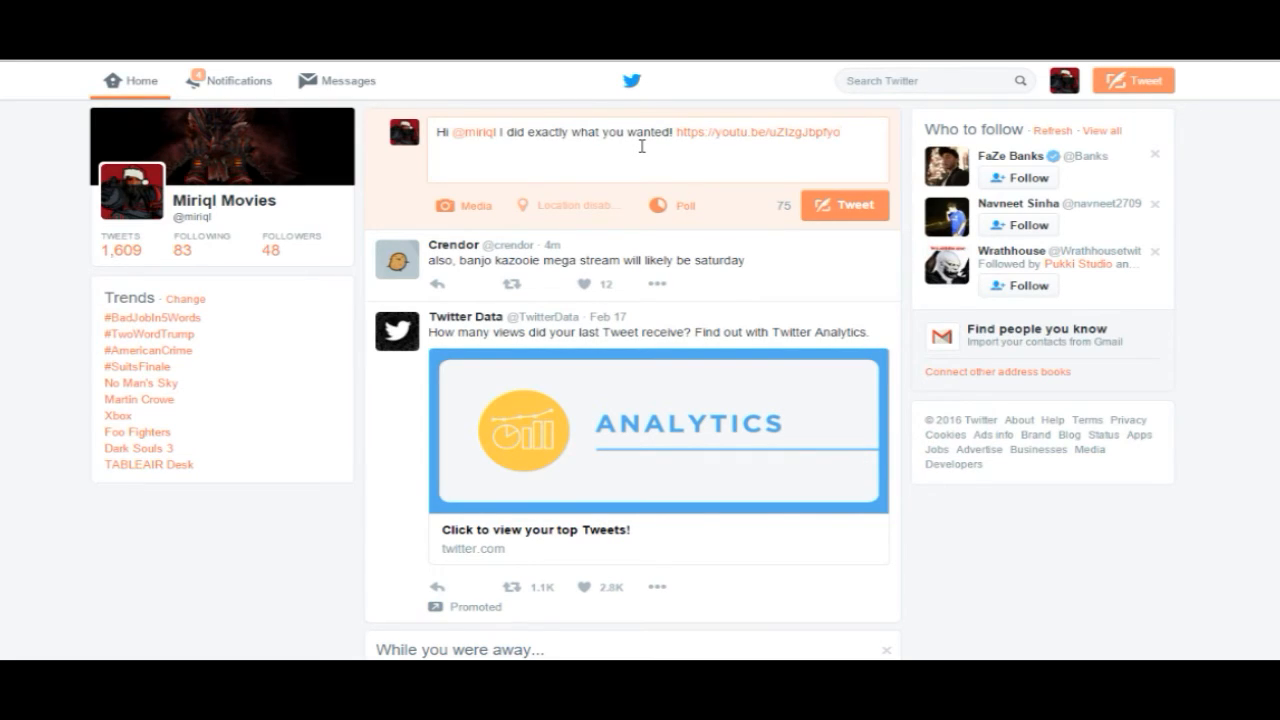